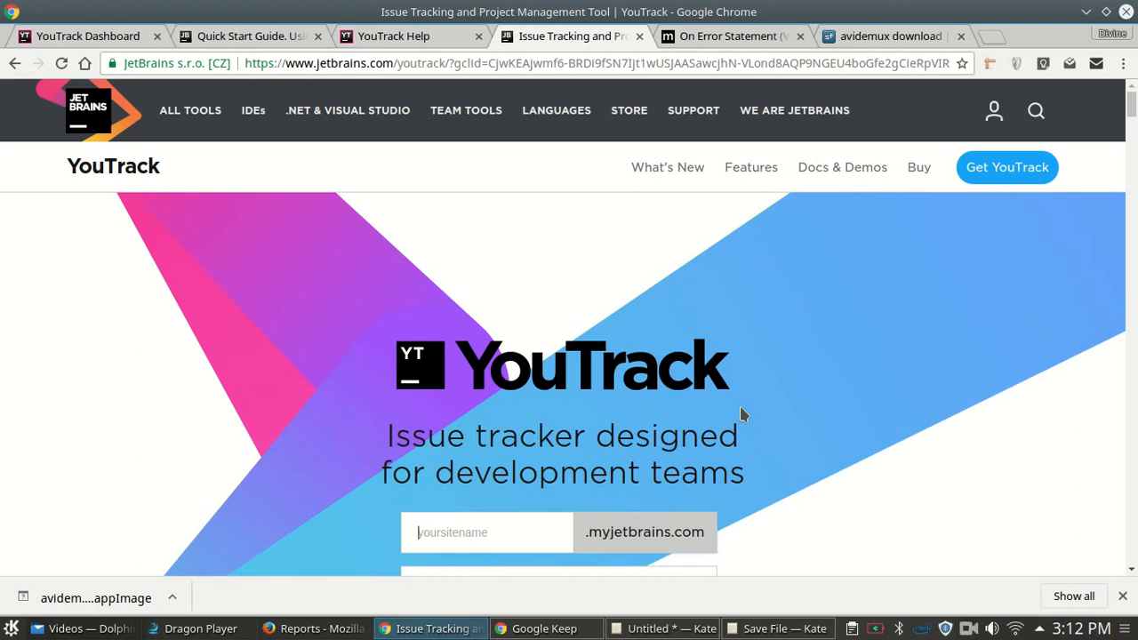
- Try the trial site names 'store' and 'infomatic1B prject', then clear the site-name field
{"action": "left_click", "coordinate": [1121, 595]}
{"action": "scroll", "coordinate": [1132, 611], "scroll_direction": "down", "scroll_amount": 4}
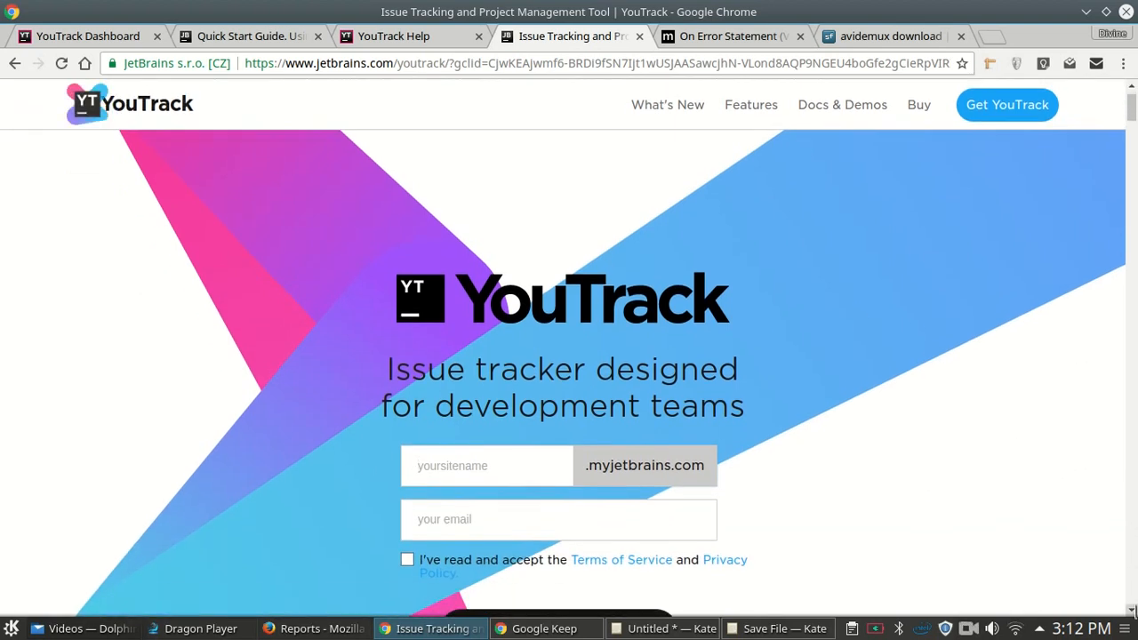
{"action": "scroll", "coordinate": [887, 428], "scroll_direction": "up", "scroll_amount": 3}
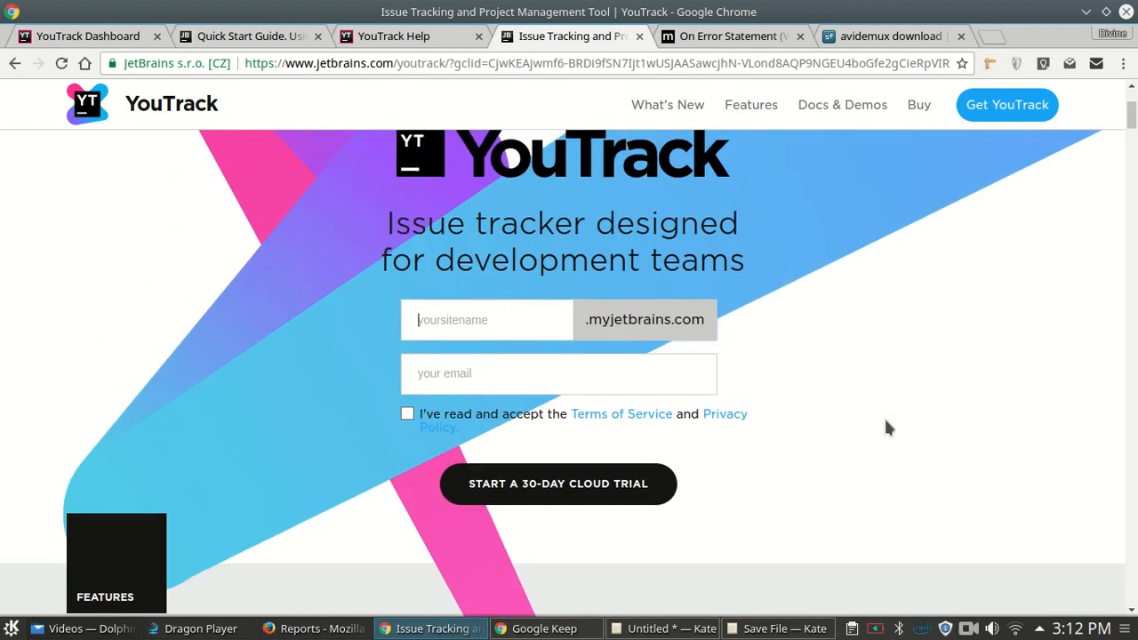
{"action": "left_click", "coordinate": [457, 338]}
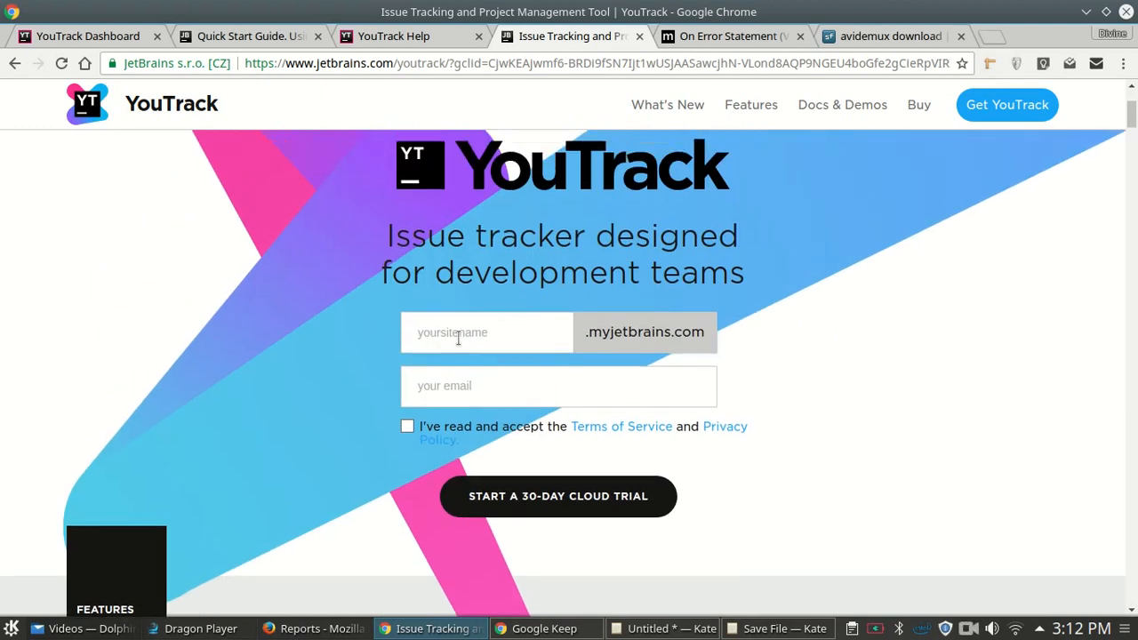
{"action": "type", "text": "store"}
{"action": "key", "text": "ctrl+a"}
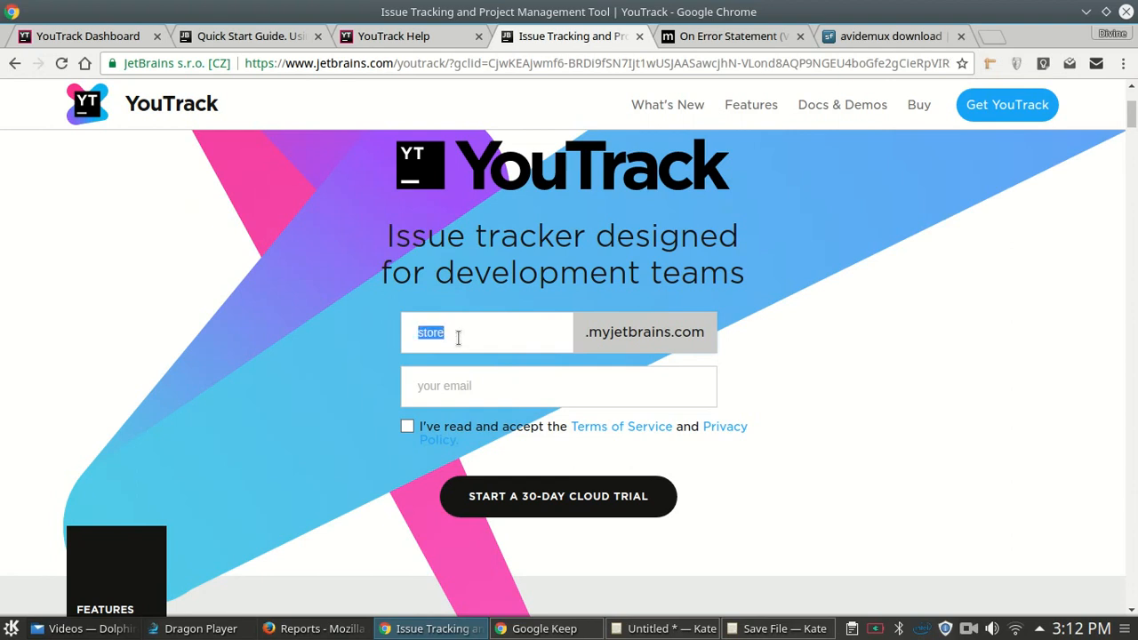
{"action": "key", "text": "BackSpace"}
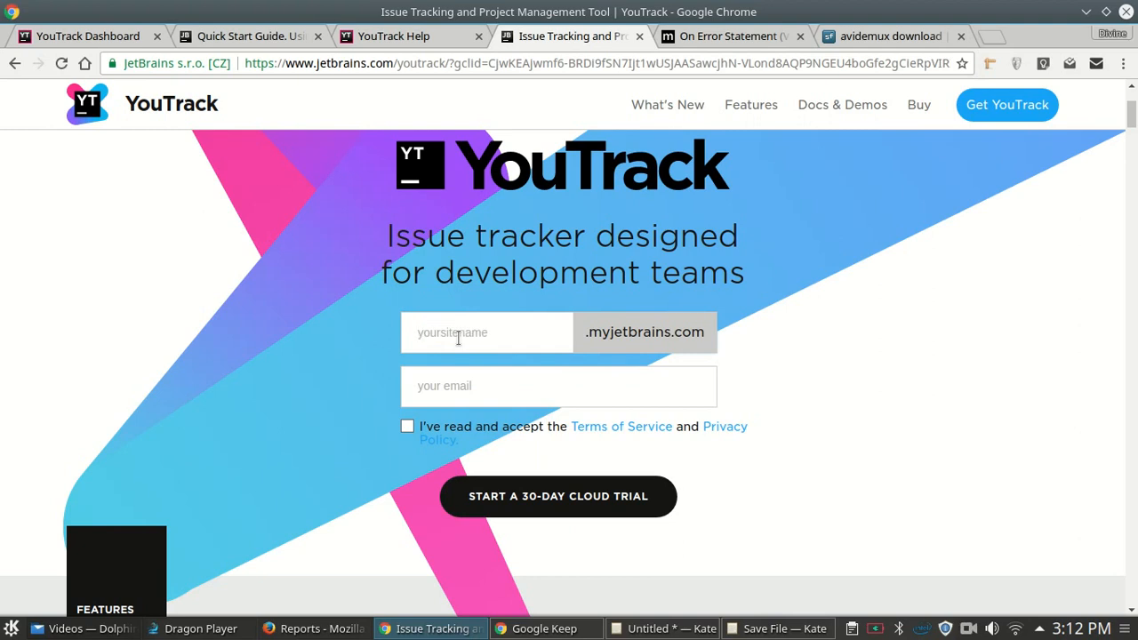
{"action": "type", "text": "te"}
{"action": "key", "text": "BackSpace"}
{"action": "key", "text": "BackSpace"}
{"action": "type", "text": "infomatic1B "}
{"action": "type", "text": "prject"}
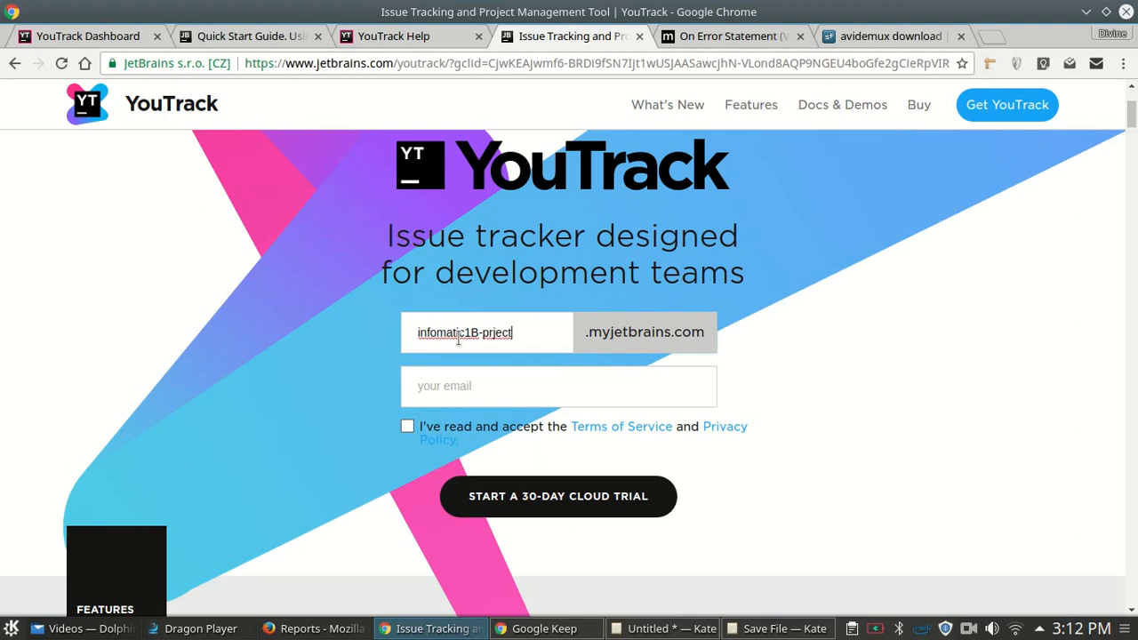
{"action": "key", "text": "ctrl+a"}
{"action": "key", "text": "BackSpace"}
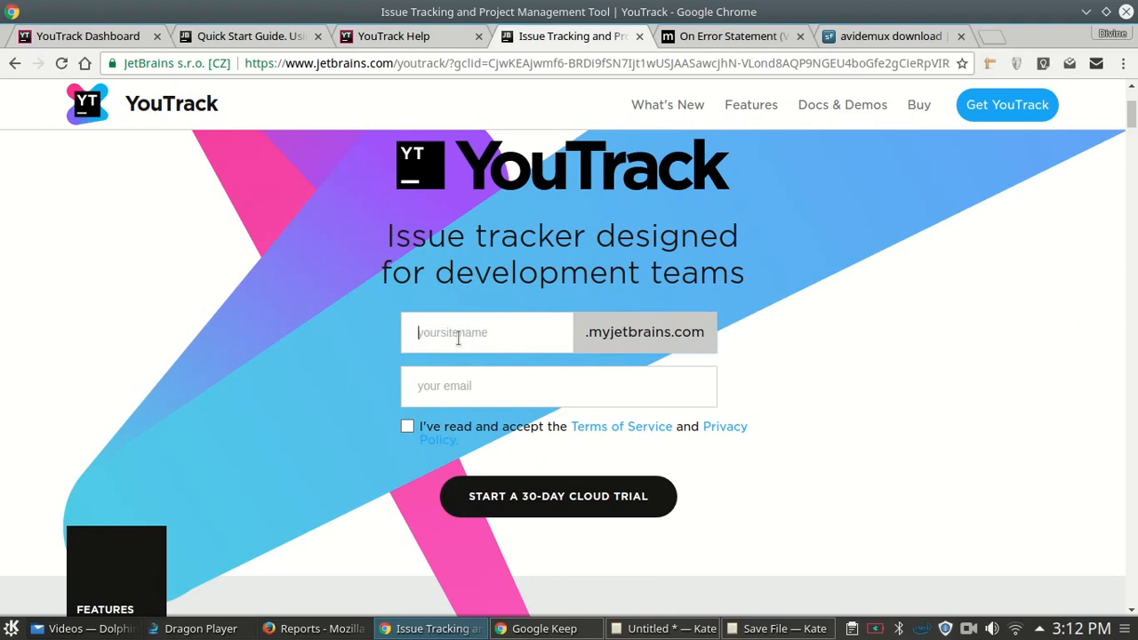
- Start on the trial form's email address, dismissing the saved email suggestions
{"action": "left_click", "coordinate": [475, 389]}
{"action": "left_click", "coordinate": [1130, 610]}
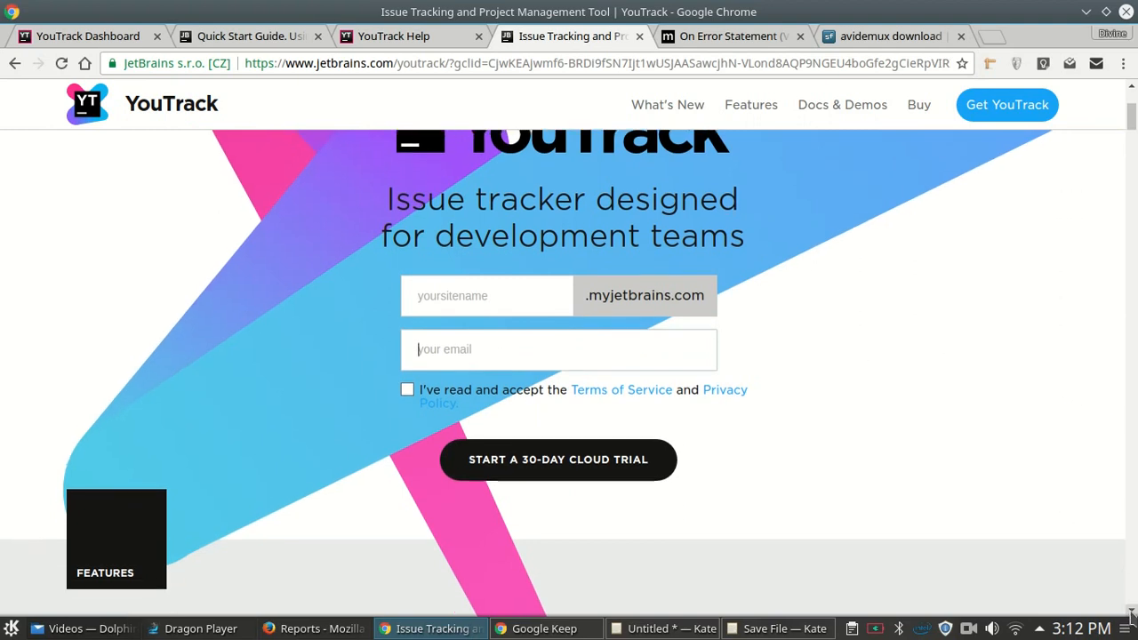
{"action": "left_click", "coordinate": [1131, 611]}
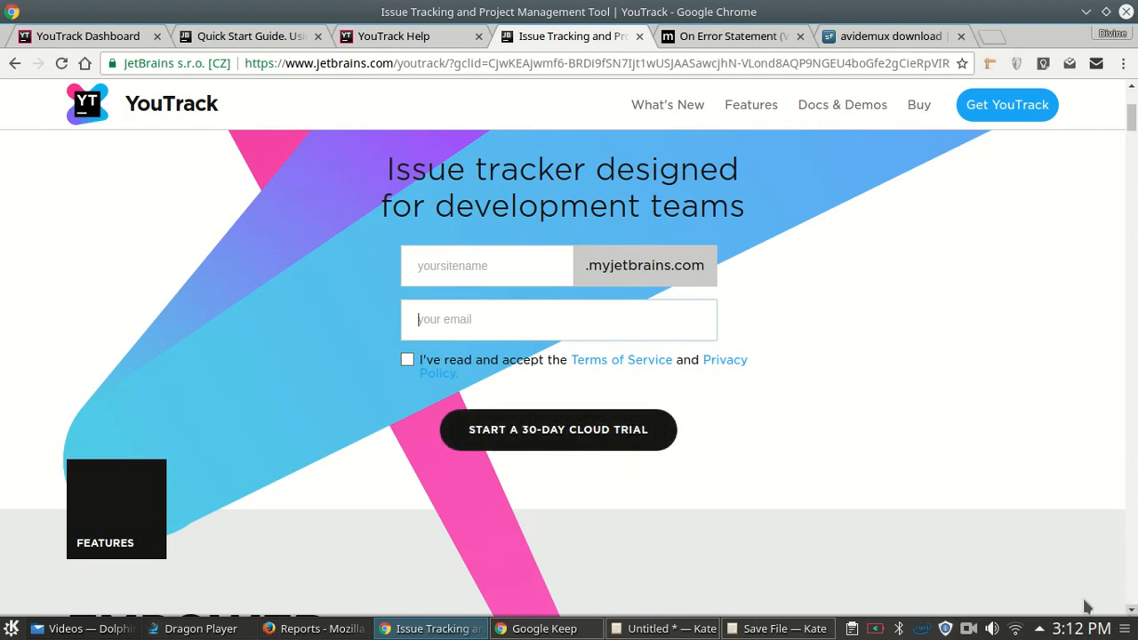
{"action": "left_click", "coordinate": [520, 331]}
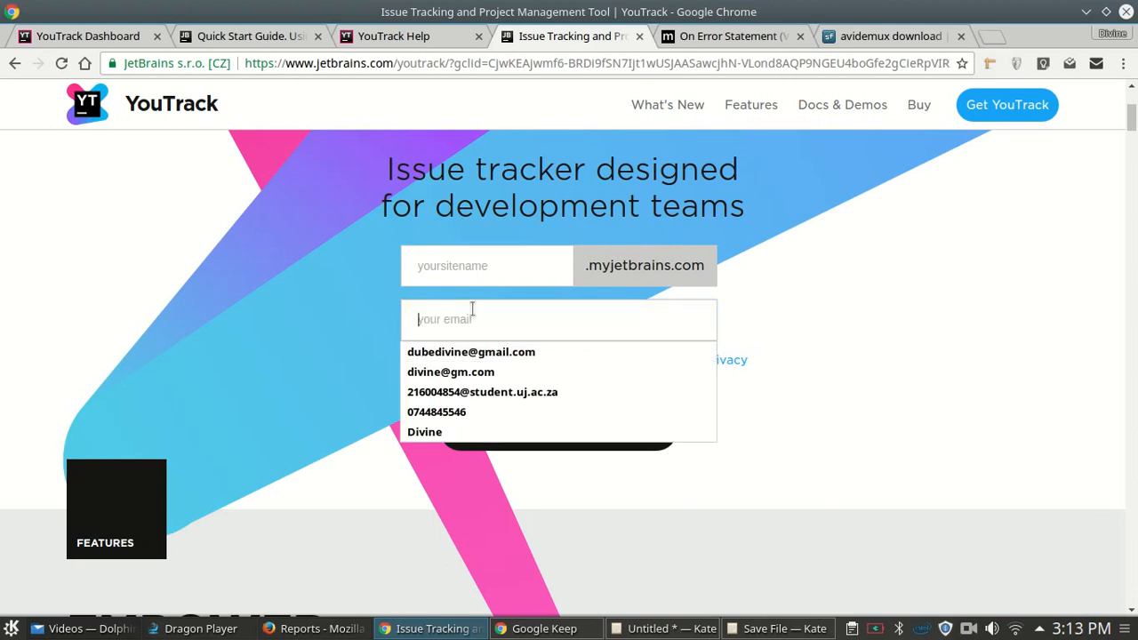
{"action": "left_click", "coordinate": [495, 488]}
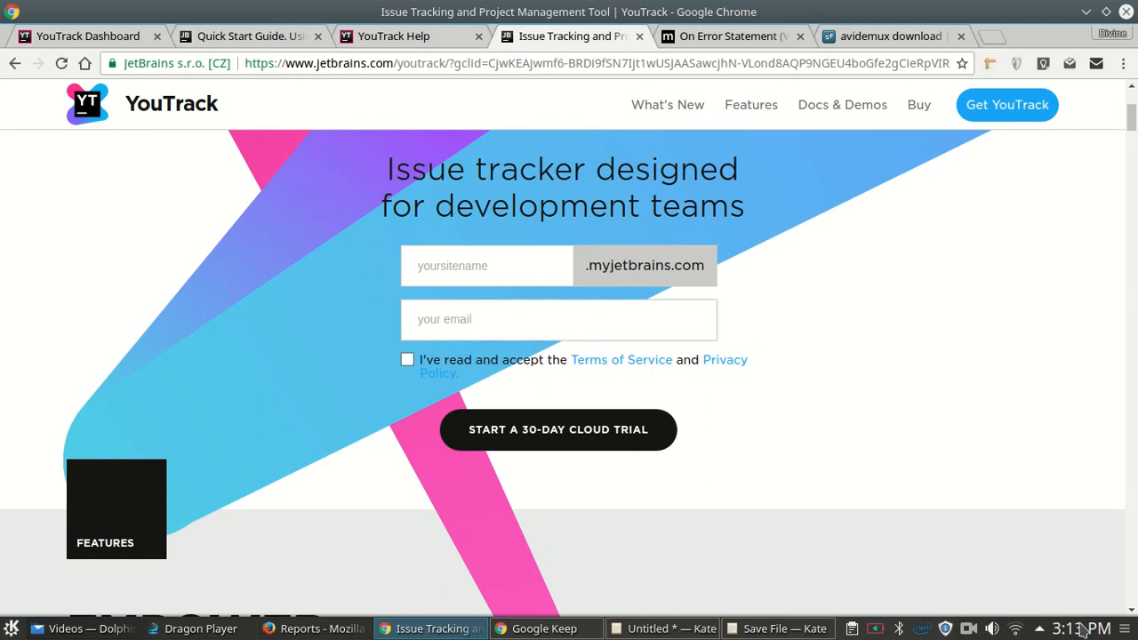
{"action": "left_click", "coordinate": [1130, 612]}
{"action": "left_click_drag", "start_coordinate": [1130, 611], "coordinate": [1130, 611]}
{"action": "left_click_drag", "start_coordinate": [1130, 139], "coordinate": [1122, 303]}
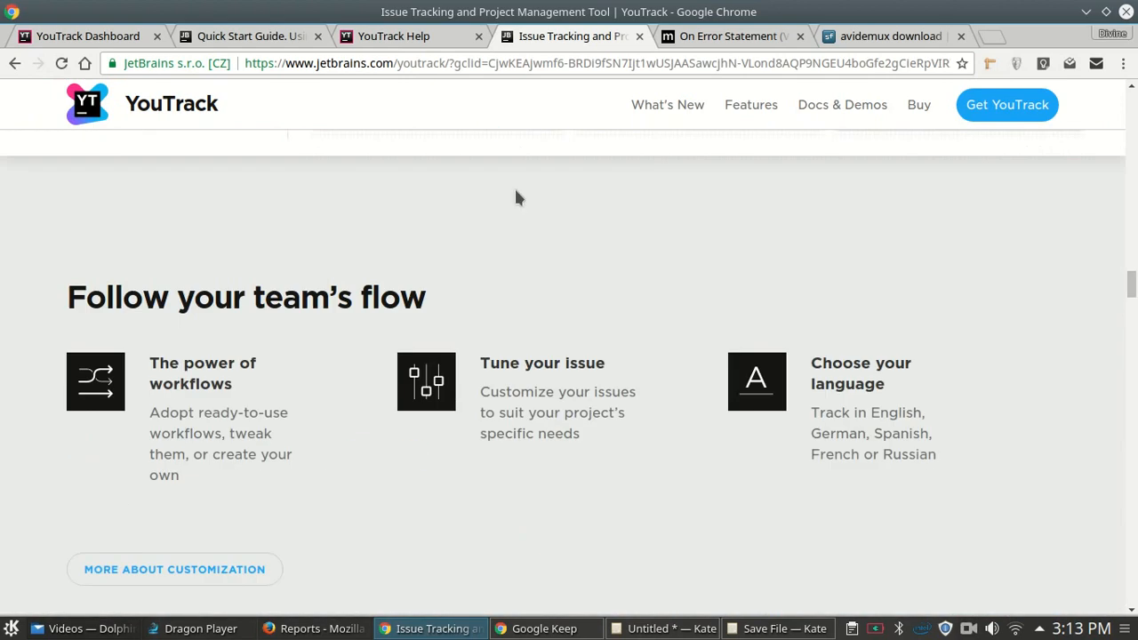
- Return to the YouTrack dashboard and start a new project from the Projects list
{"action": "left_click", "coordinate": [87, 38]}
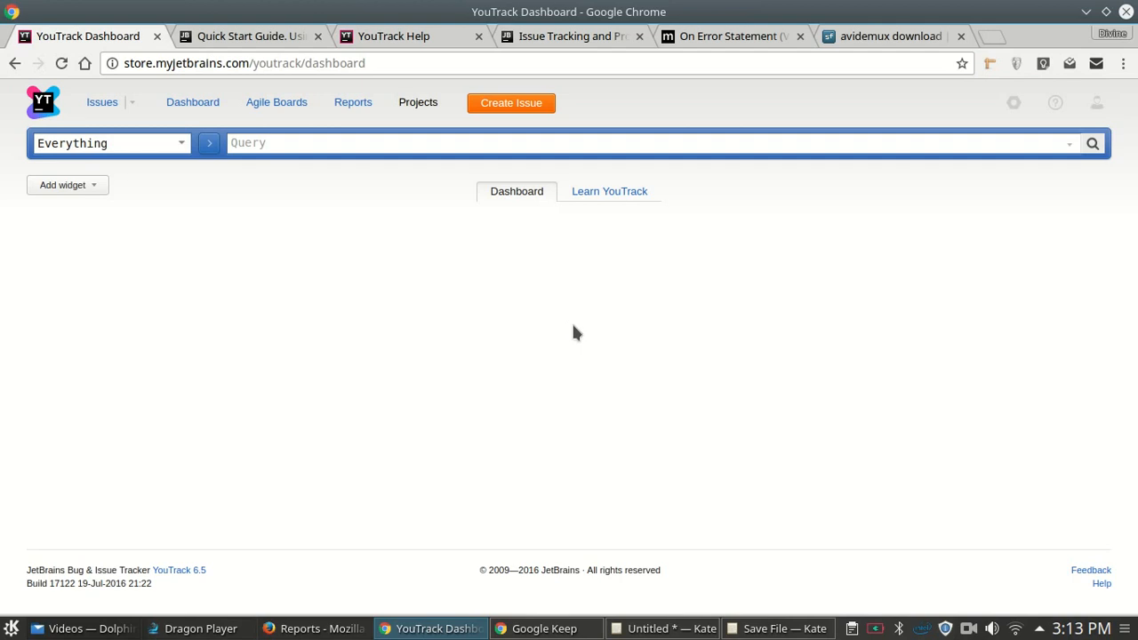
{"action": "left_click_drag", "start_coordinate": [153, 63], "coordinate": [125, 64]}
{"action": "left_click", "coordinate": [525, 40]}
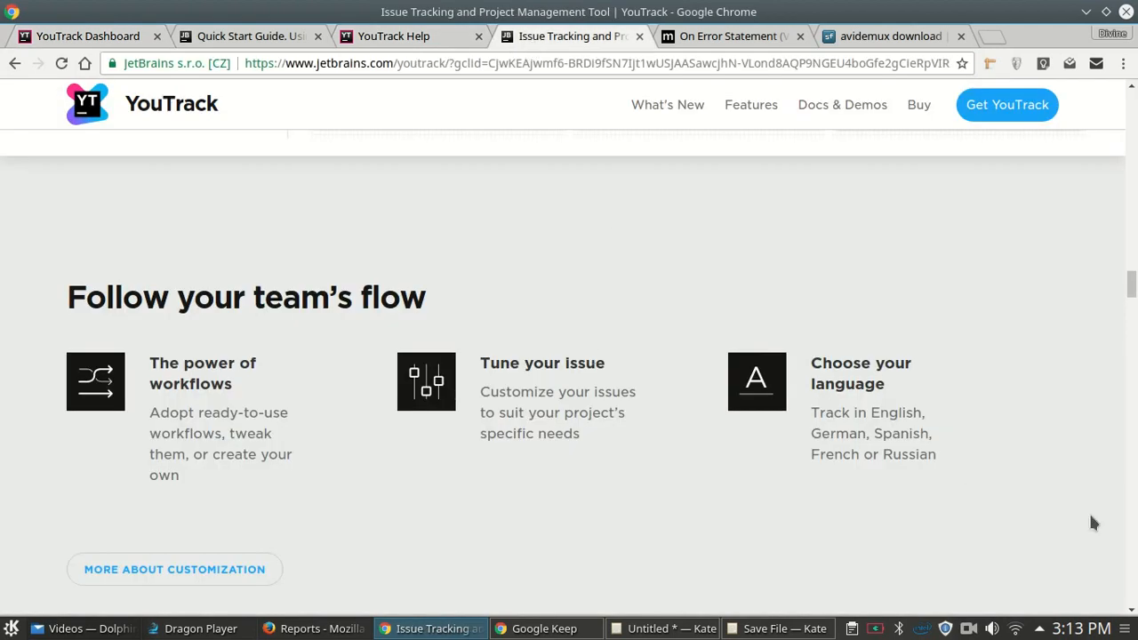
{"action": "left_click_drag", "start_coordinate": [1131, 307], "coordinate": [1130, 98]}
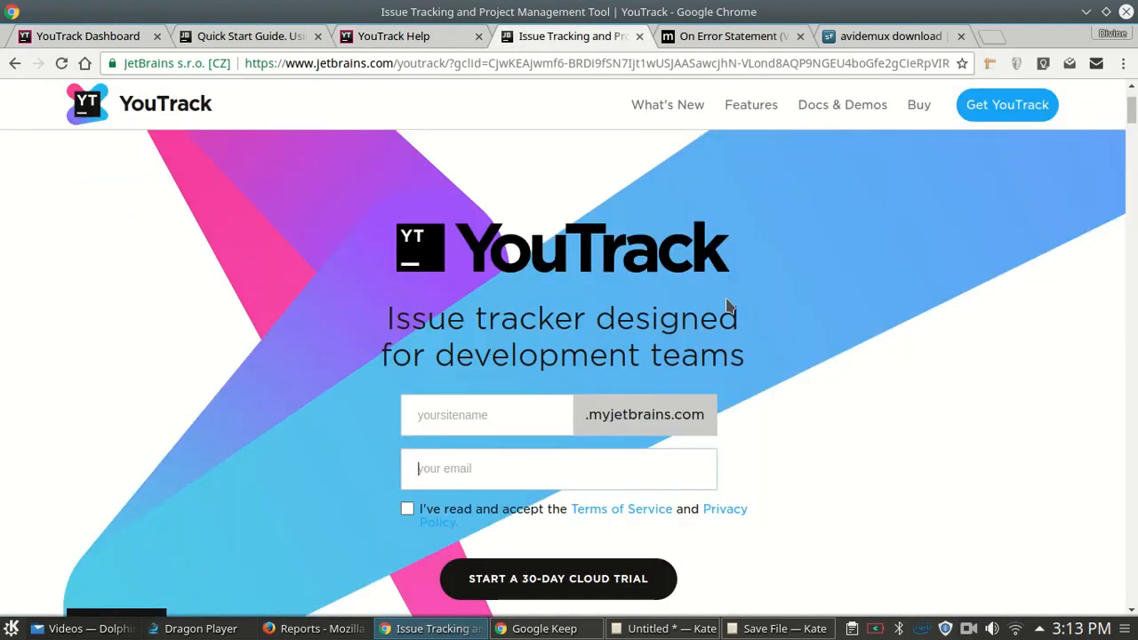
{"action": "left_click", "coordinate": [456, 427]}
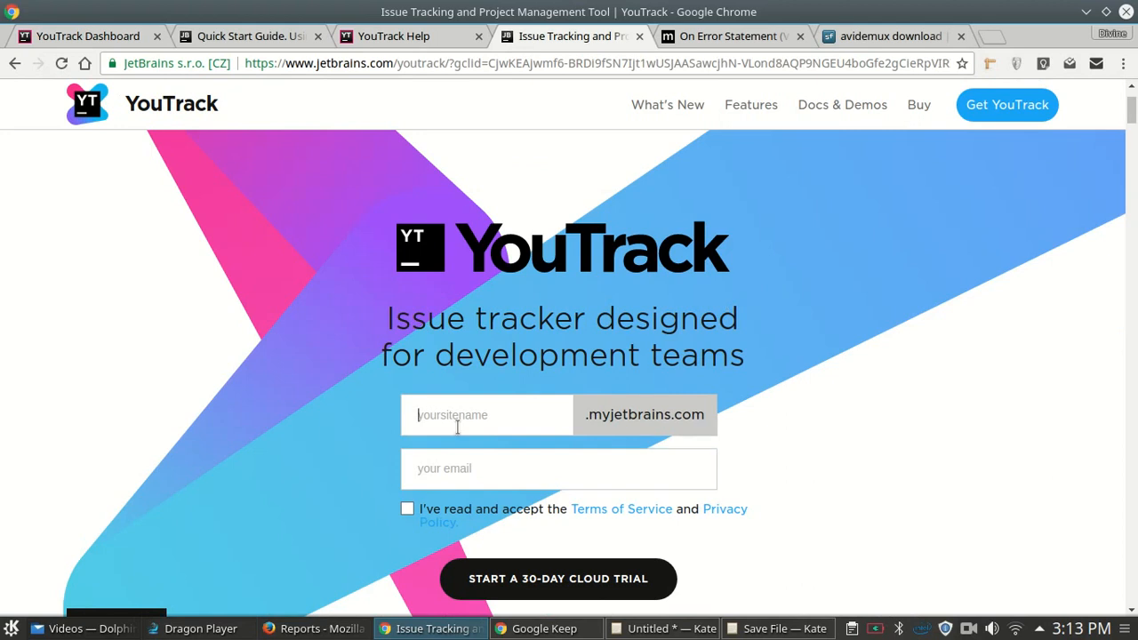
{"action": "left_click", "coordinate": [116, 37]}
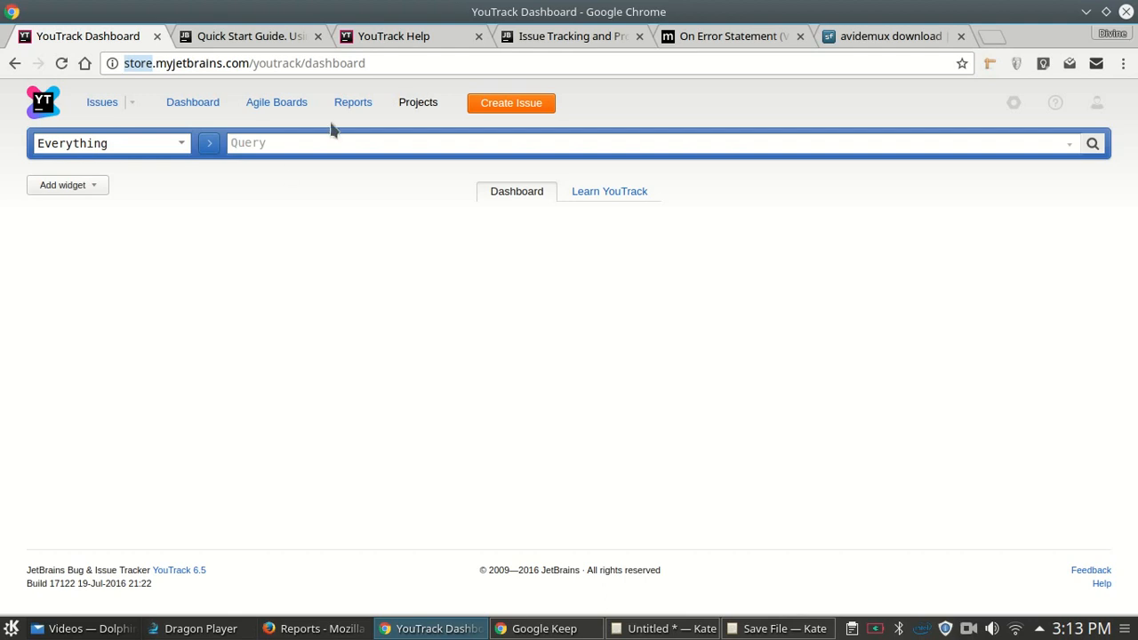
{"action": "left_click", "coordinate": [420, 104]}
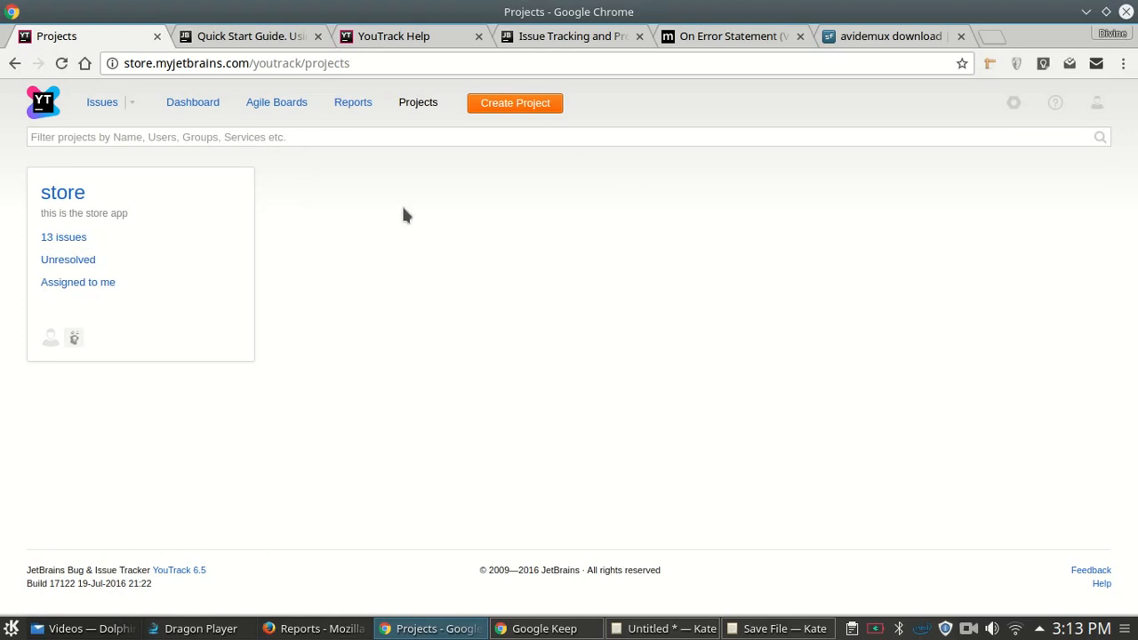
{"action": "left_click", "coordinate": [542, 112]}
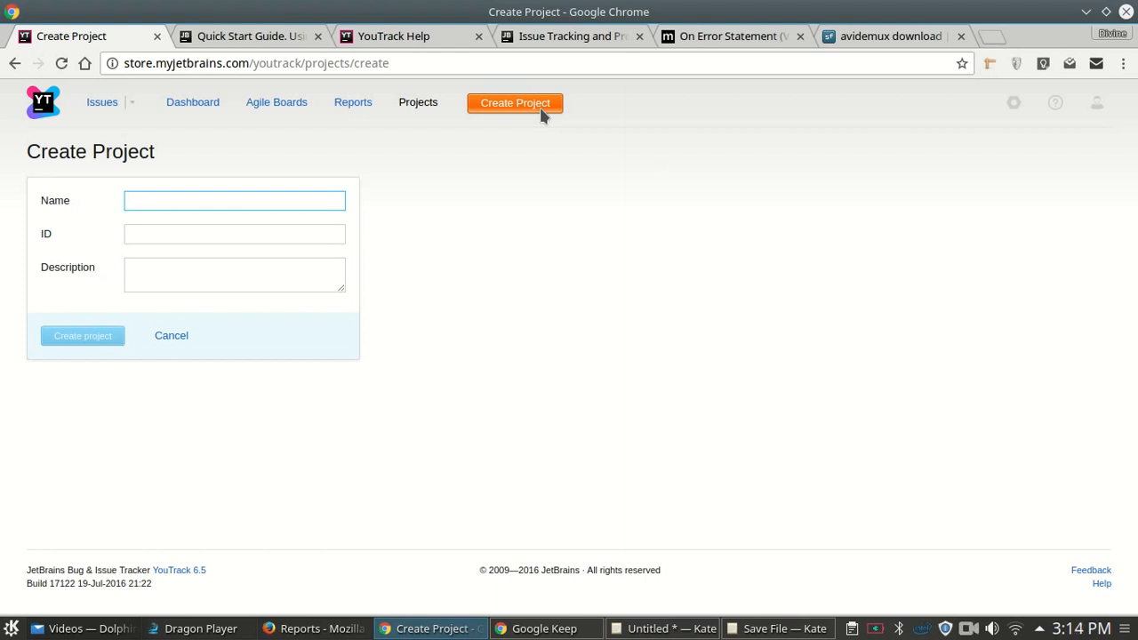
- Enter name 'Infomatics 1B', ID 'IFM1B' and description 'group project for my infos class due 14/09/16'
{"action": "type", "text": "Infomatics 1B"}
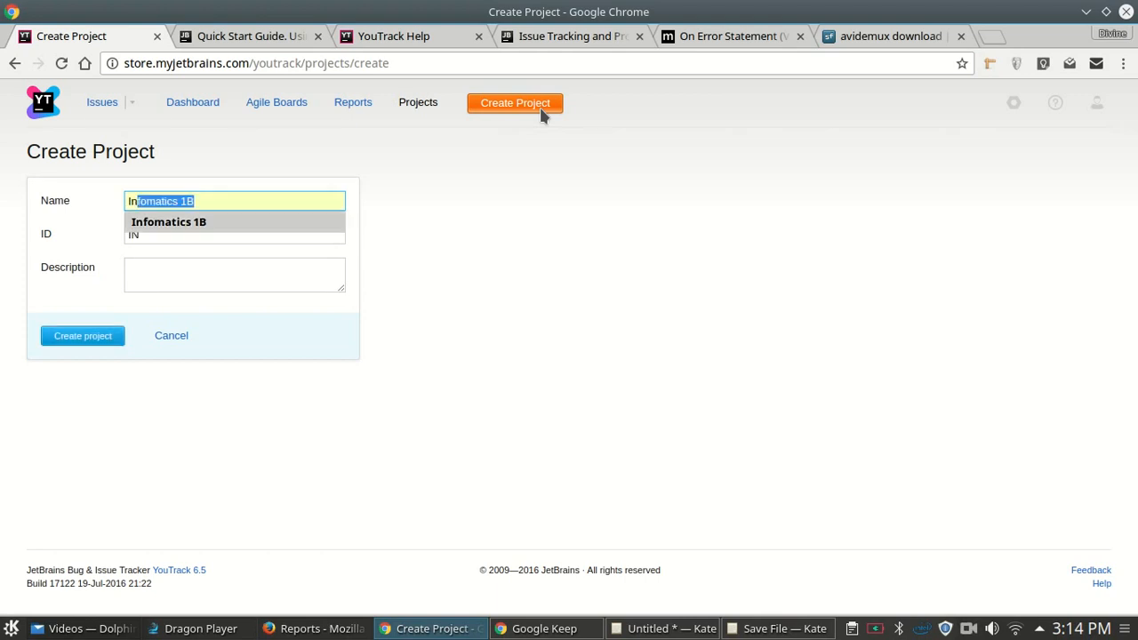
{"action": "key", "text": "Tab"}
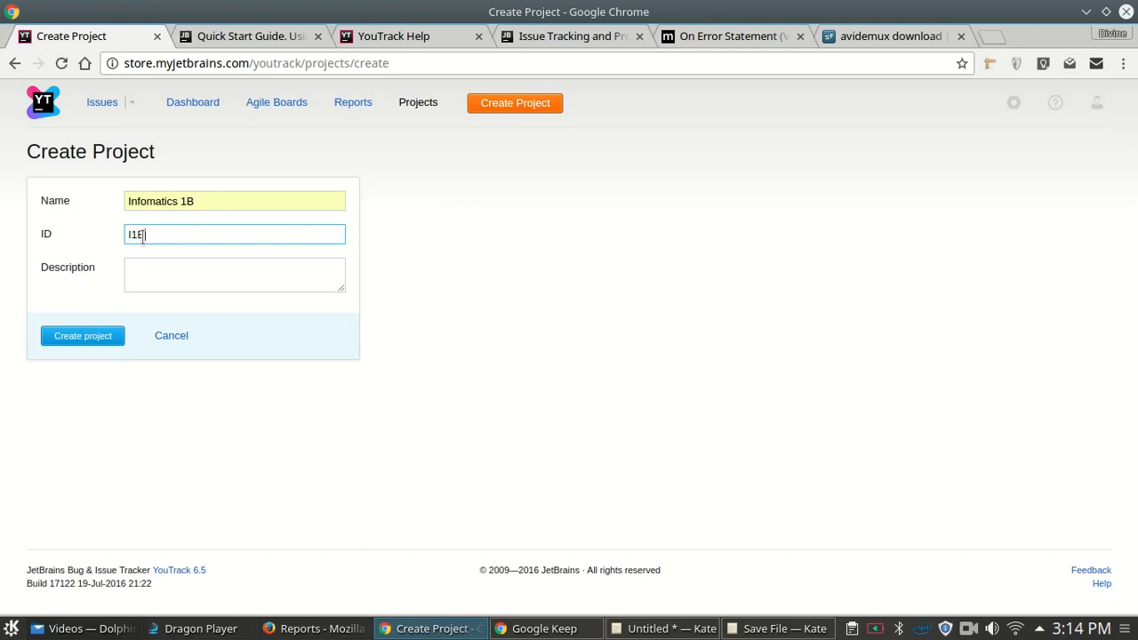
{"action": "type", "text": "IFM"}
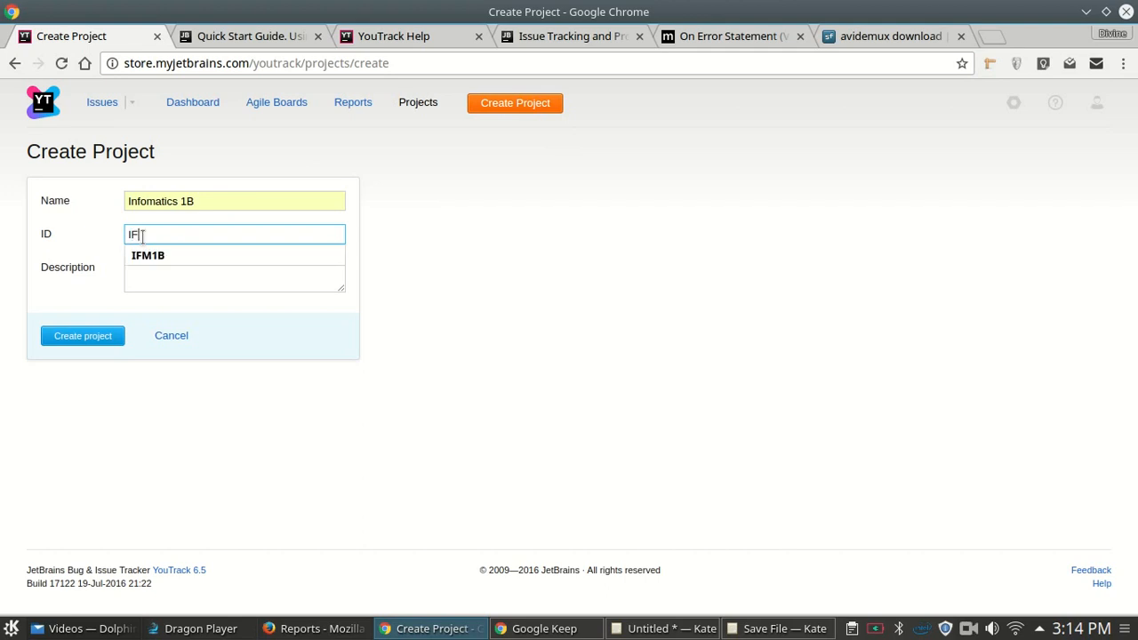
{"action": "key", "text": "Tab"}
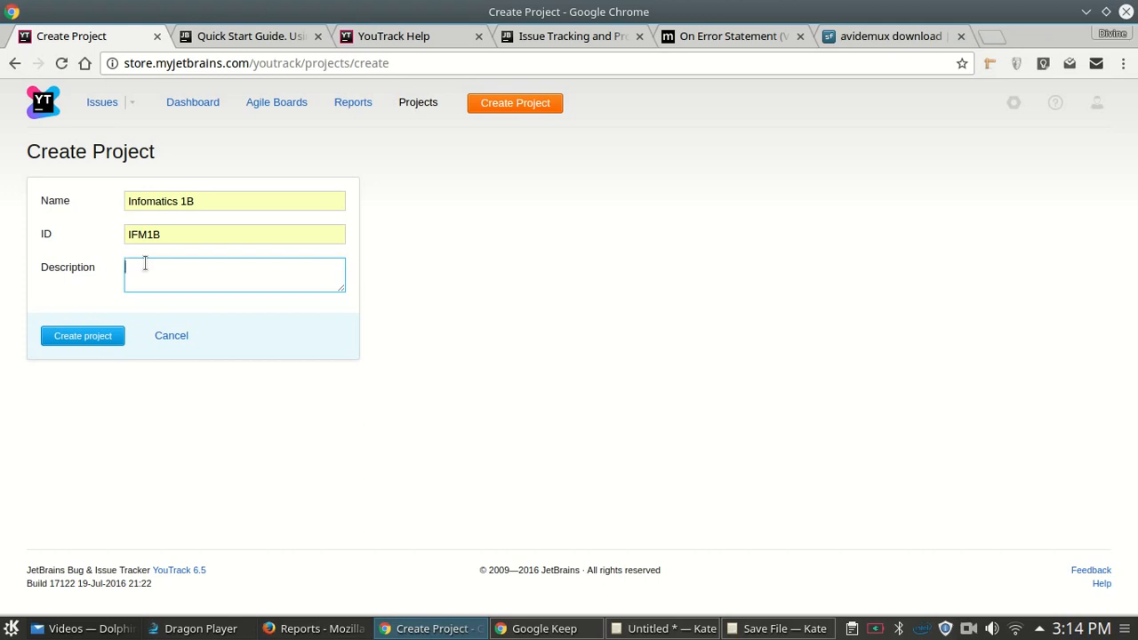
{"action": "key", "text": "BackSpace"}
{"action": "type", "text": "group project for my"}
{"action": "key", "text": "BackSpace"}
{"action": "key", "text": "BackSpace"}
{"action": "type", "text": "my ibfos"}
{"action": "key", "text": "BackSpace"}
{"action": "key", "text": "BackSpace"}
{"action": "key", "text": "BackSpace"}
{"action": "key", "text": "BackSpace"}
{"action": "key", "text": "BackSpace"}
{"action": "type", "text": "nfos "}
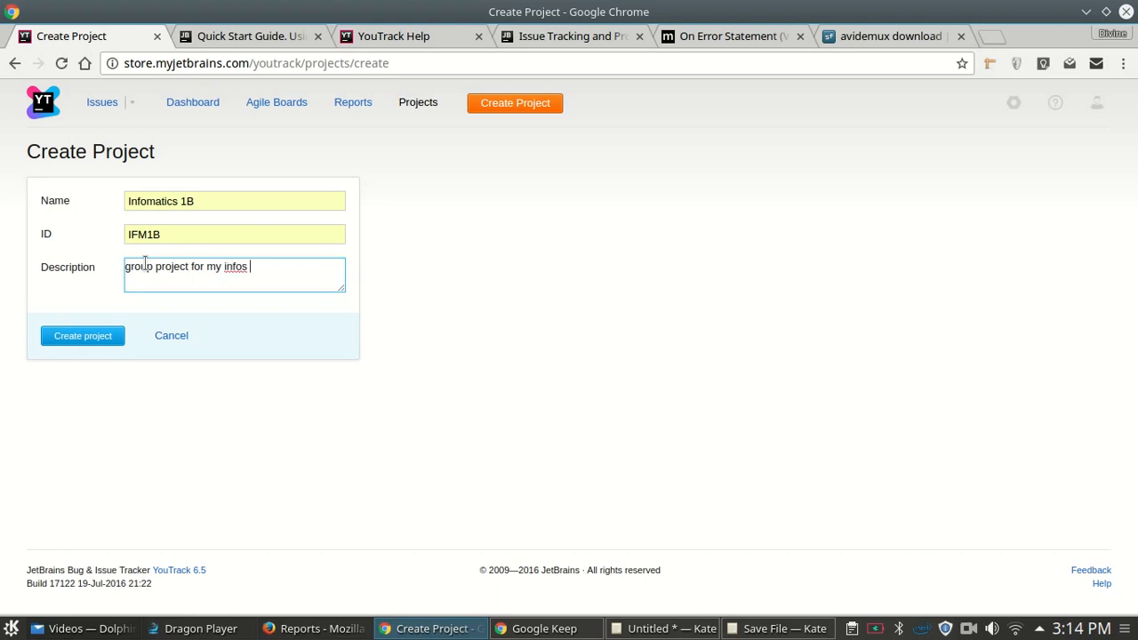
{"action": "type", "text": " class due 14/09/16"}
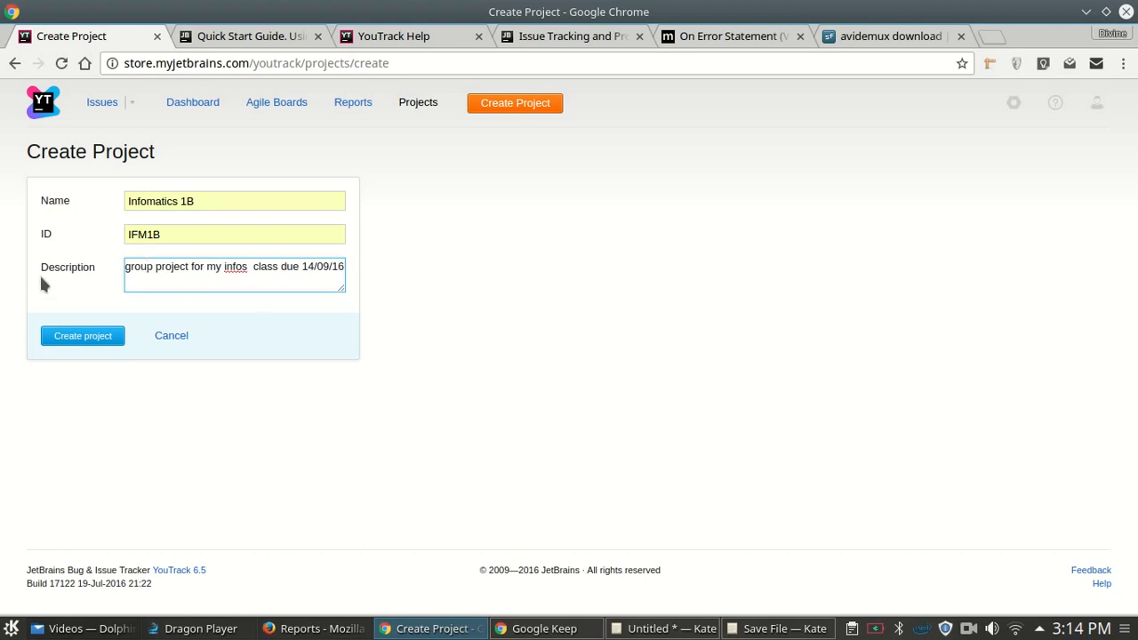
{"action": "left_click_drag", "start_coordinate": [125, 267], "coordinate": [376, 272]}
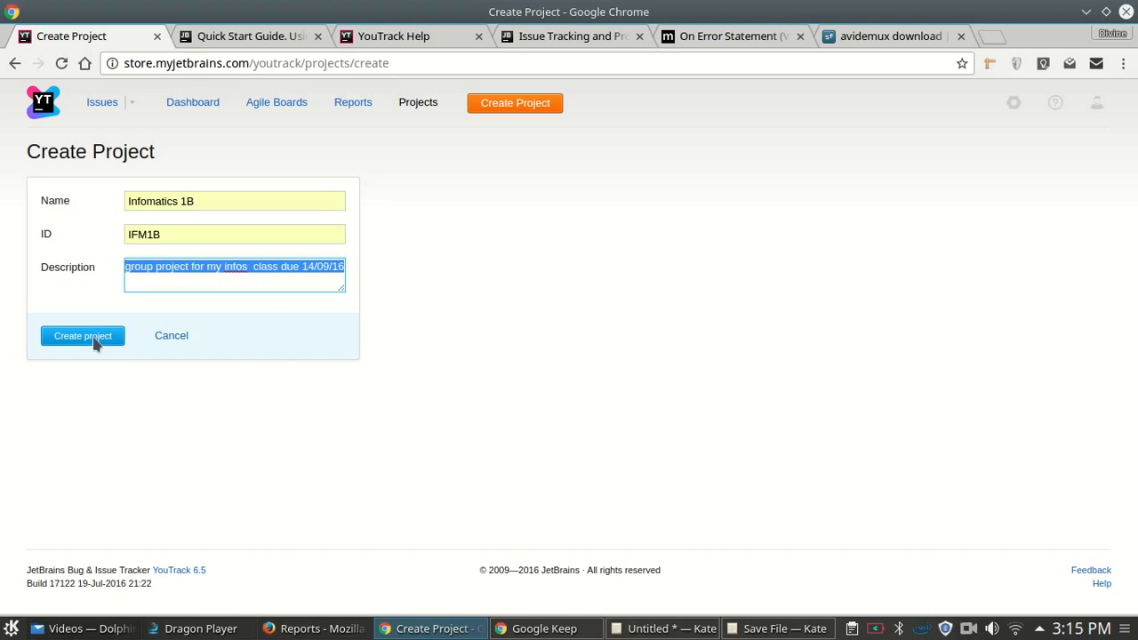
- Submit the project, then rename it 'Infomatics1B' after the team-name conflict message
{"action": "left_click", "coordinate": [96, 343]}
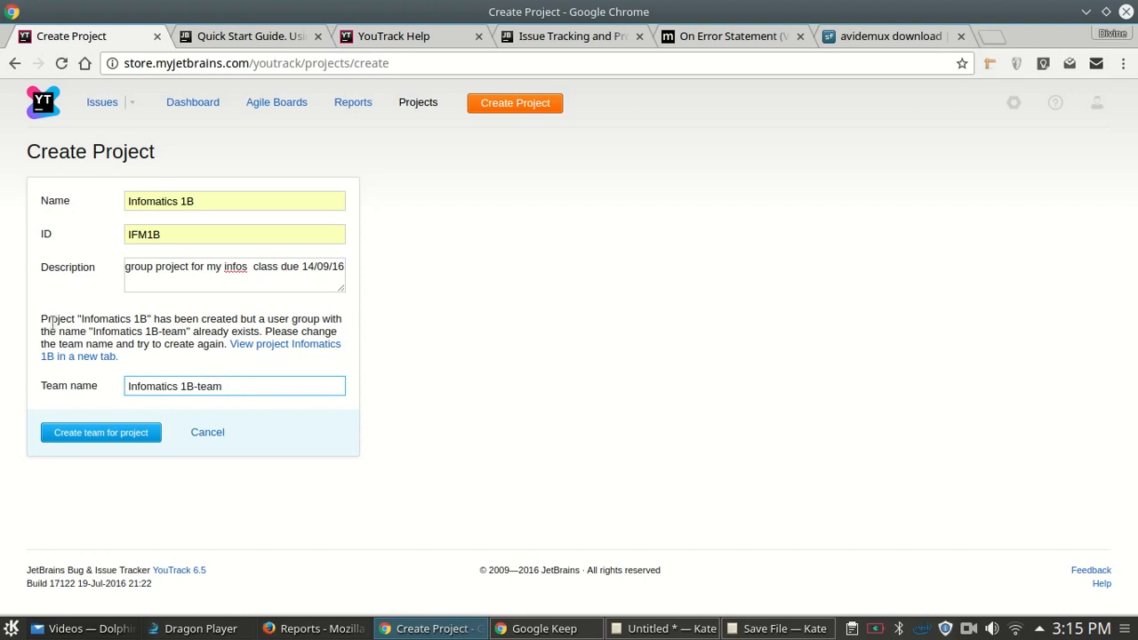
{"action": "left_click_drag", "start_coordinate": [41, 320], "coordinate": [280, 330]}
{"action": "left_click_drag", "start_coordinate": [213, 354], "coordinate": [155, 334]}
{"action": "left_click", "coordinate": [156, 335]}
{"action": "left_click_drag", "start_coordinate": [42, 318], "coordinate": [151, 349]}
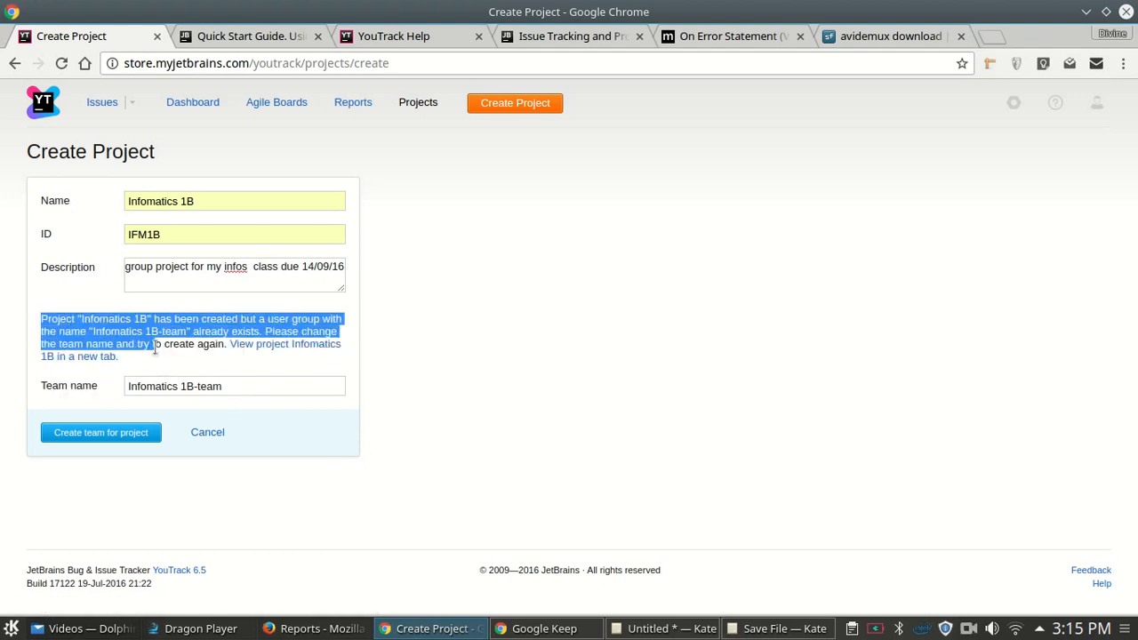
{"action": "left_click", "coordinate": [170, 217]}
{"action": "left_click", "coordinate": [204, 196]}
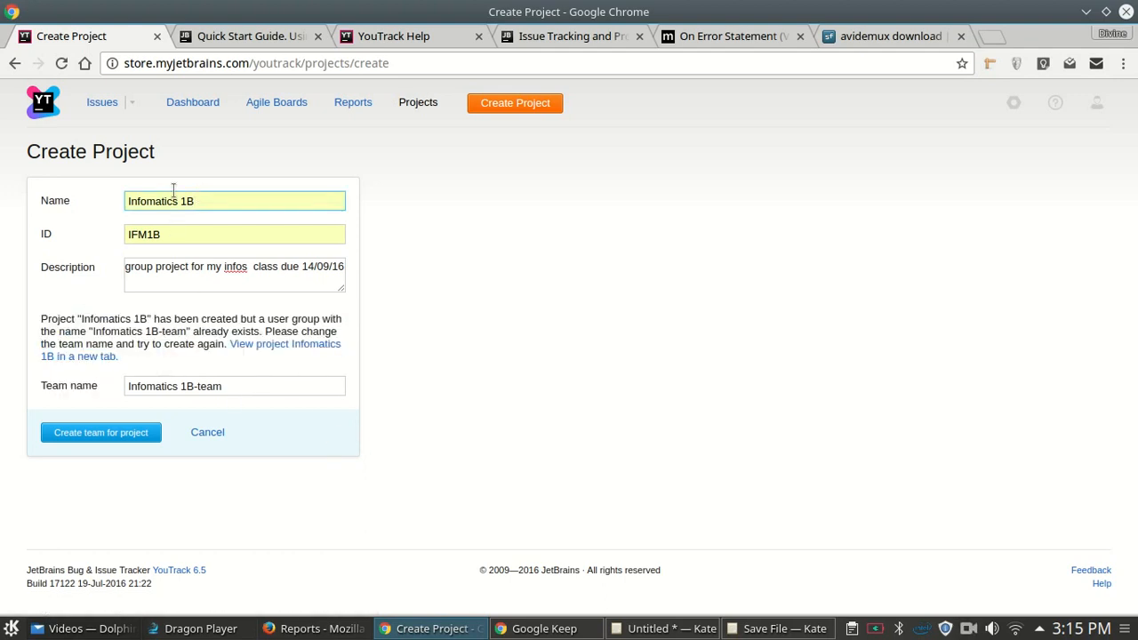
{"action": "left_click", "coordinate": [174, 201]}
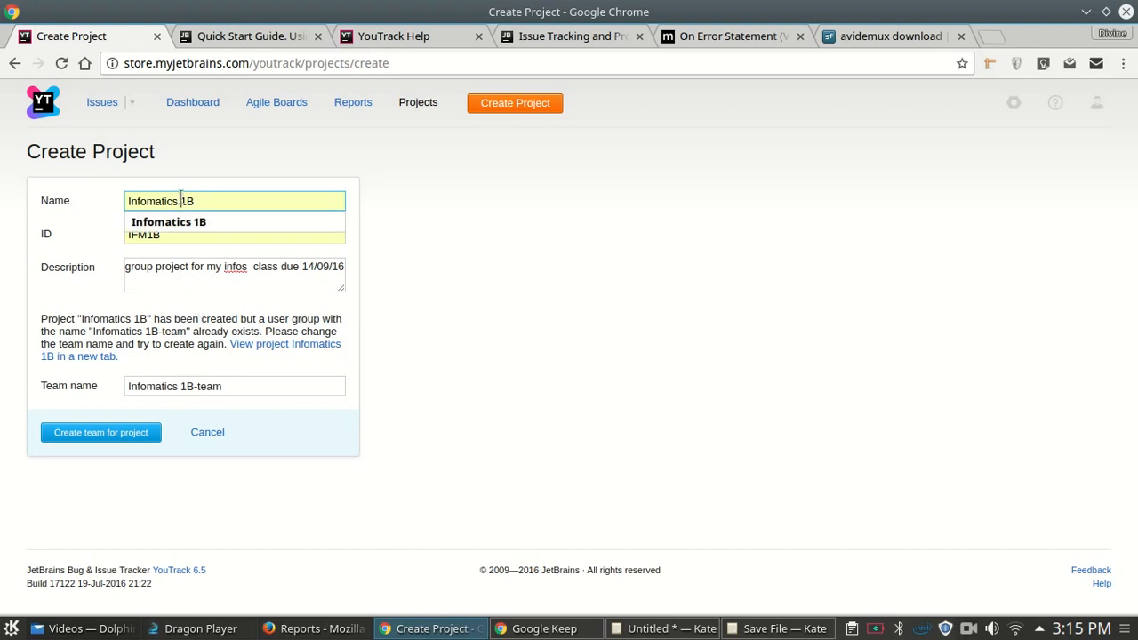
{"action": "key", "text": "Left"}
{"action": "key", "text": "BackSpace"}
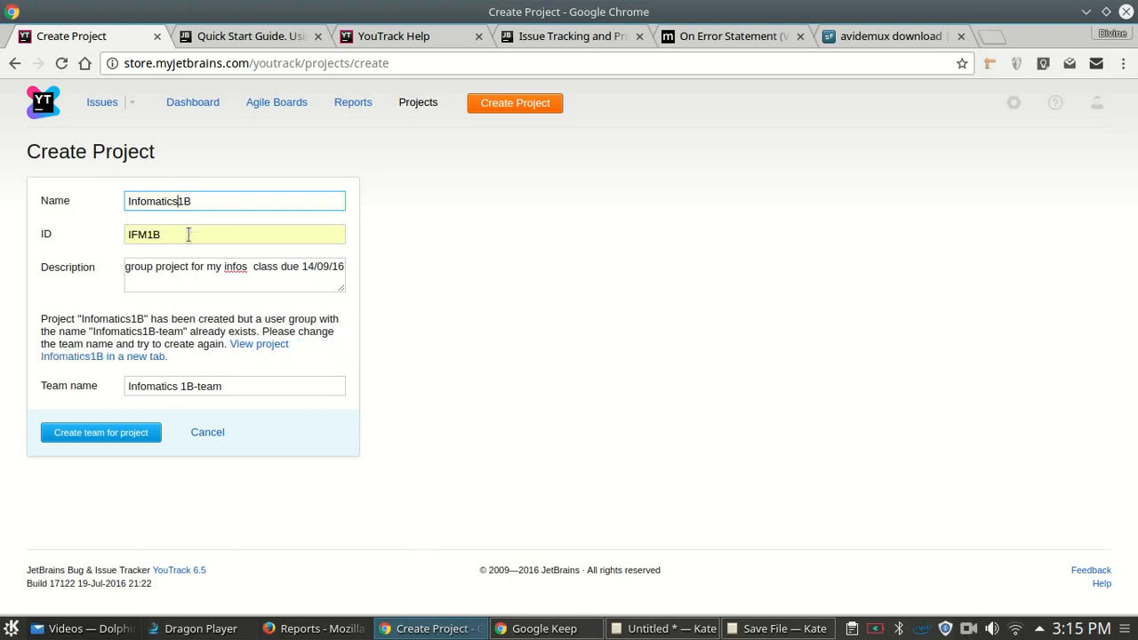
- Remove the space from the suggested team name and create the project's team
{"action": "left_click_drag", "start_coordinate": [241, 386], "coordinate": [112, 391]}
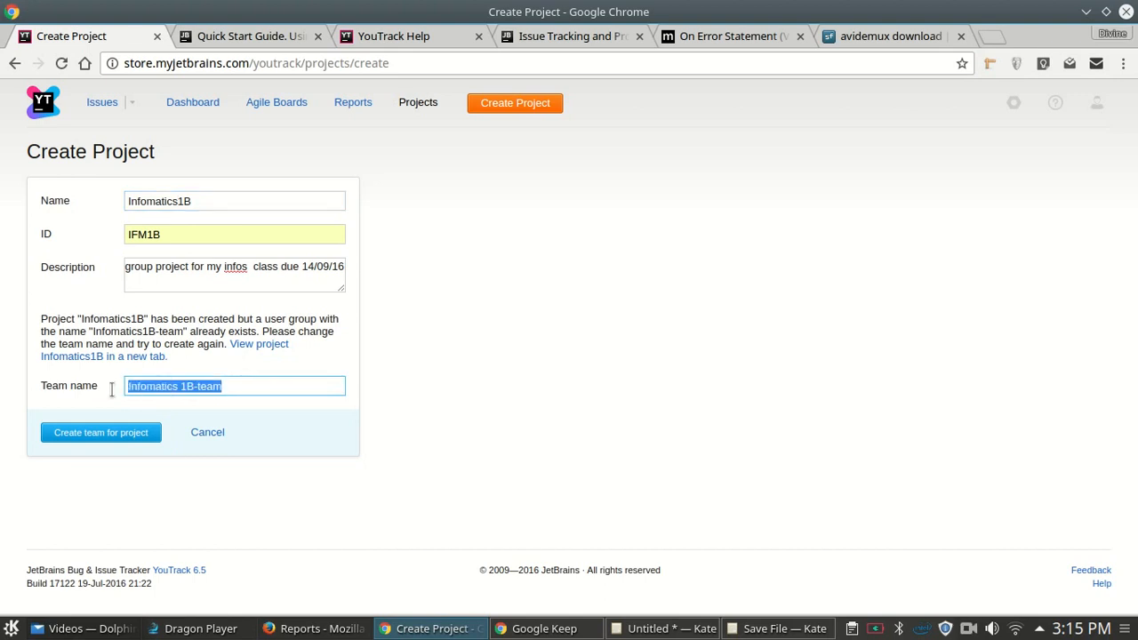
{"action": "key", "text": "BackSpace"}
{"action": "left_click", "coordinate": [167, 374]}
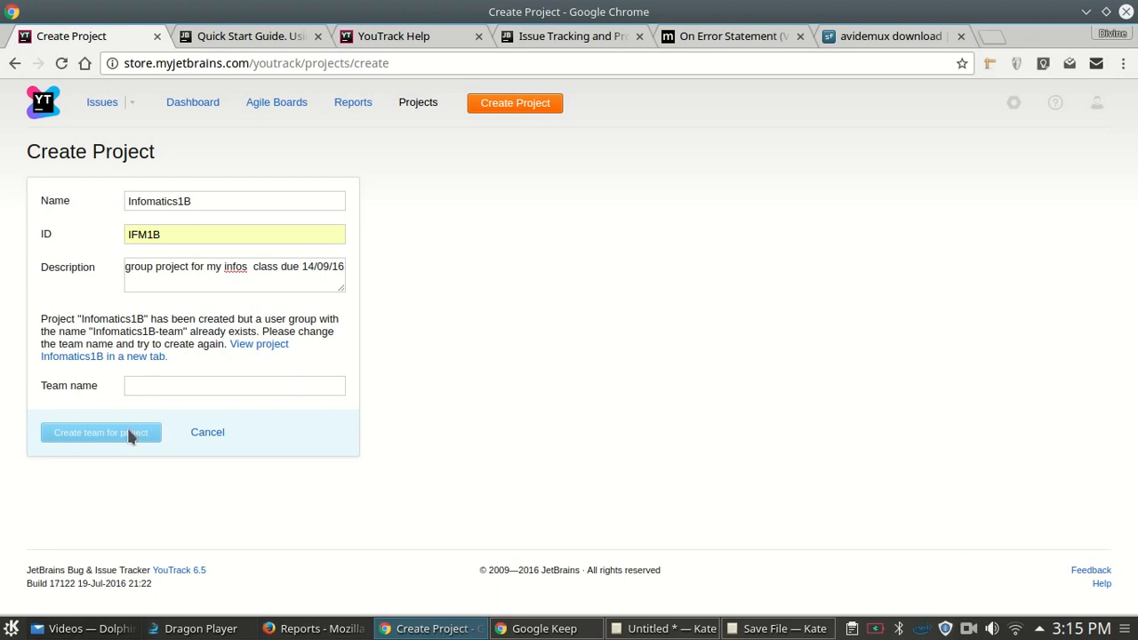
{"action": "left_click", "coordinate": [191, 382]}
{"action": "type", "text": "I"}
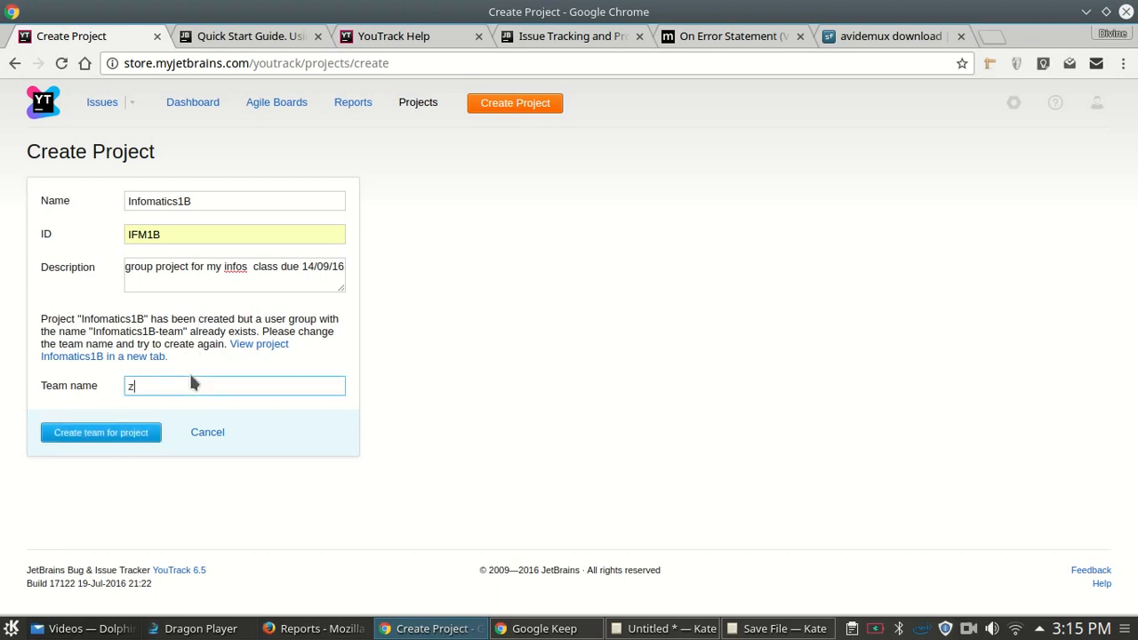
{"action": "key", "text": "BackSpace"}
{"action": "type", "text": "I"}
{"action": "key", "text": "BackSpace"}
{"action": "key", "text": "ctrl+z"}
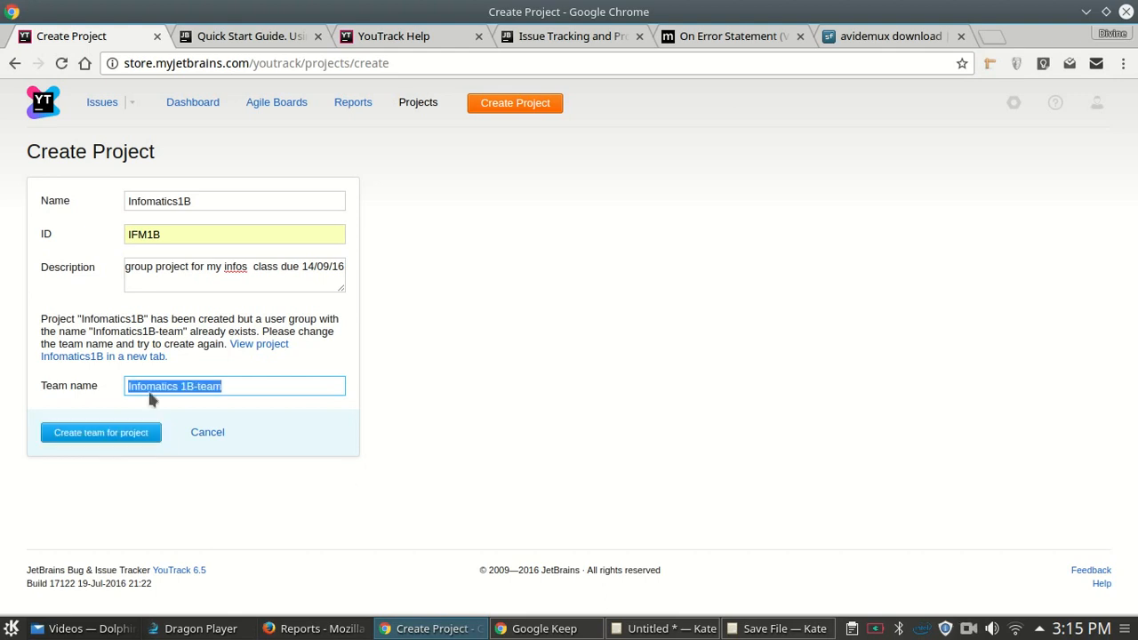
{"action": "left_click", "coordinate": [263, 388]}
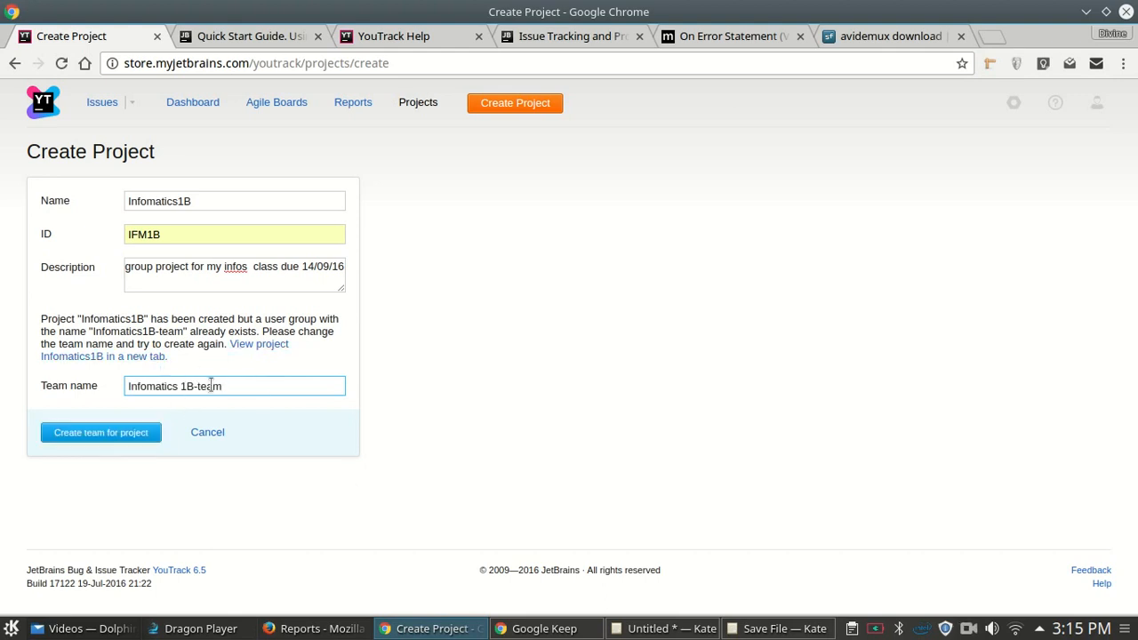
{"action": "left_click", "coordinate": [125, 434]}
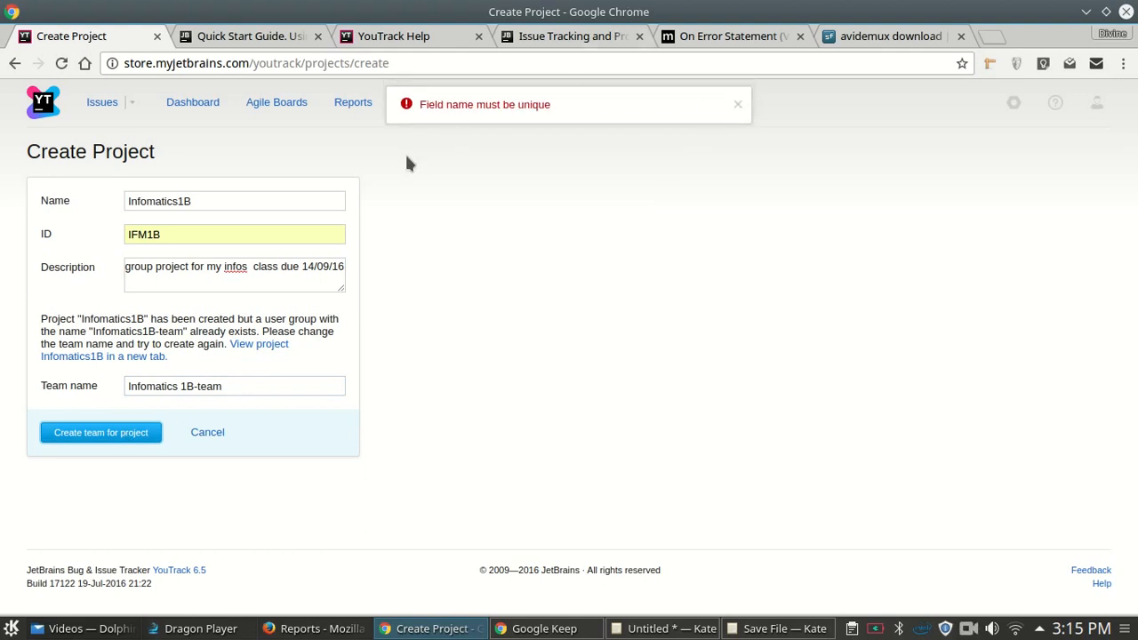
{"action": "left_click", "coordinate": [182, 386]}
{"action": "key", "text": "BackSpace"}
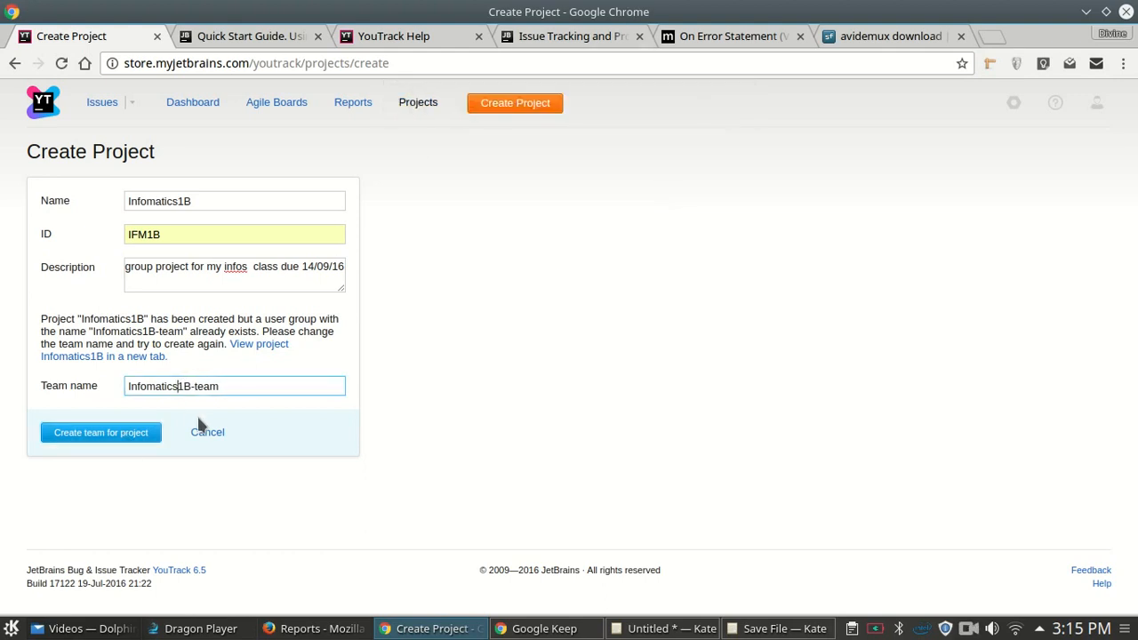
{"action": "left_click", "coordinate": [102, 434]}
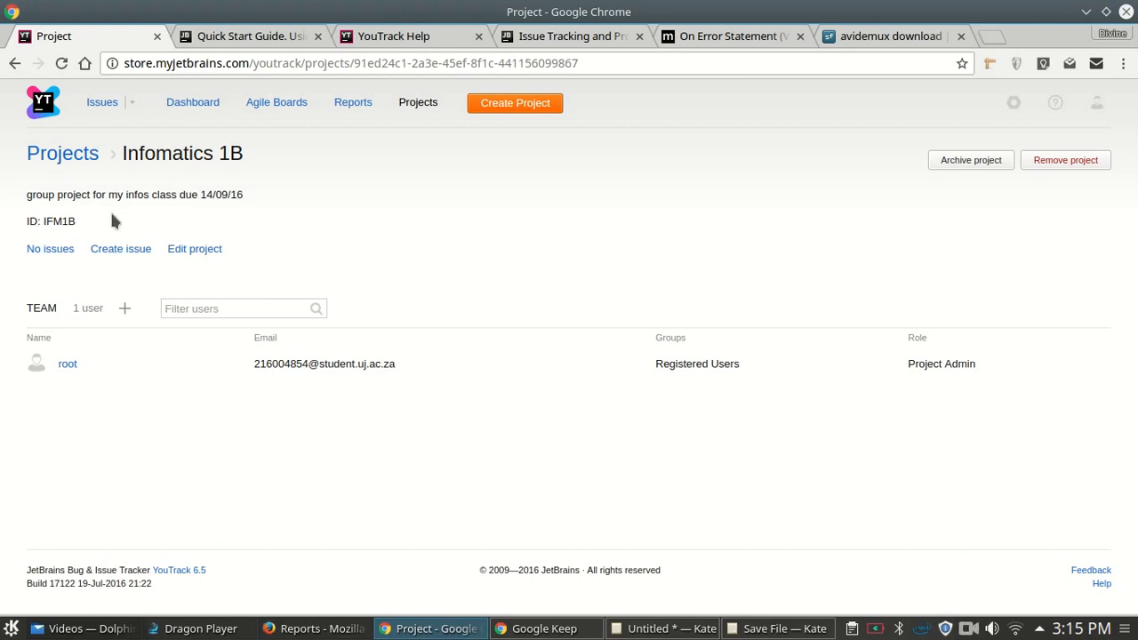
- Look through the team's add-member list without adding anyone, then go to the Firefox Reports window
{"action": "left_click_drag", "start_coordinate": [155, 153], "coordinate": [279, 152]}
{"action": "left_click", "coordinate": [286, 164]}
{"action": "left_click", "coordinate": [124, 308]}
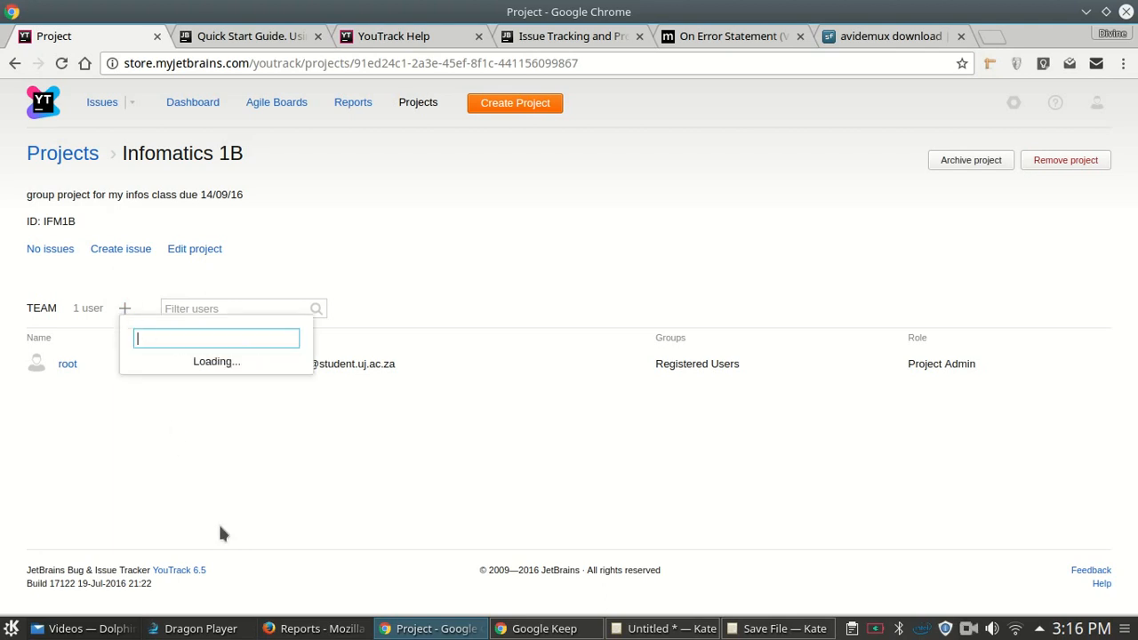
{"action": "scroll", "coordinate": [301, 382], "scroll_direction": "down", "scroll_amount": 3}
{"action": "scroll", "coordinate": [300, 382], "scroll_direction": "up", "scroll_amount": 3}
{"action": "left_click", "coordinate": [495, 481]}
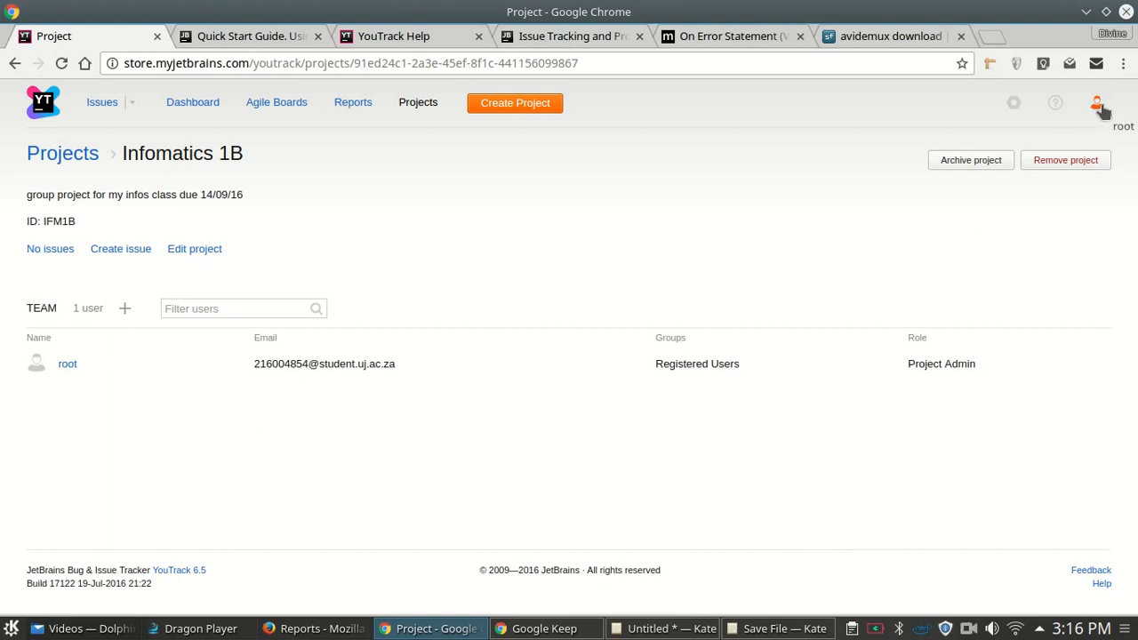
{"action": "left_click", "coordinate": [313, 628]}
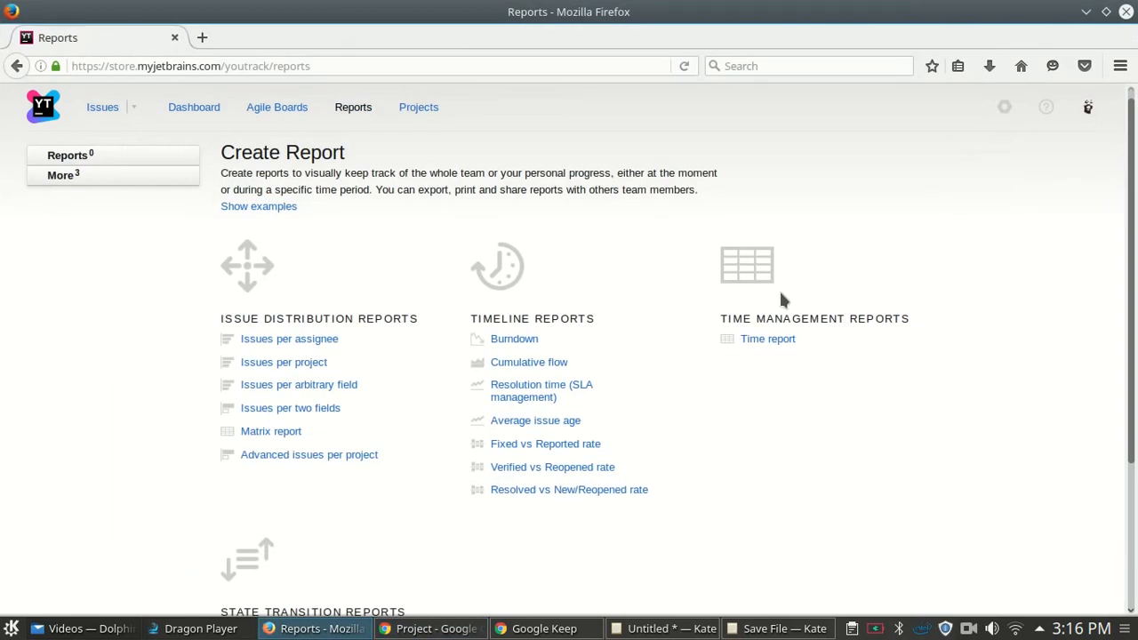
- Log out and look through the sign-up registration form before returning to log-in
{"action": "left_click", "coordinate": [1087, 108]}
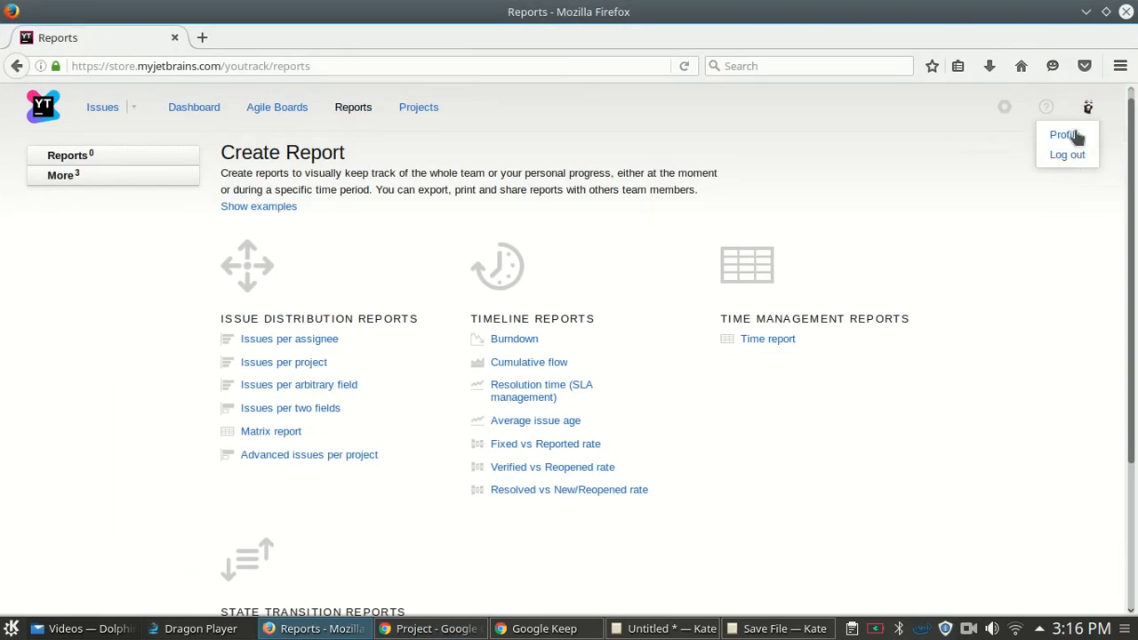
{"action": "left_click", "coordinate": [1070, 154]}
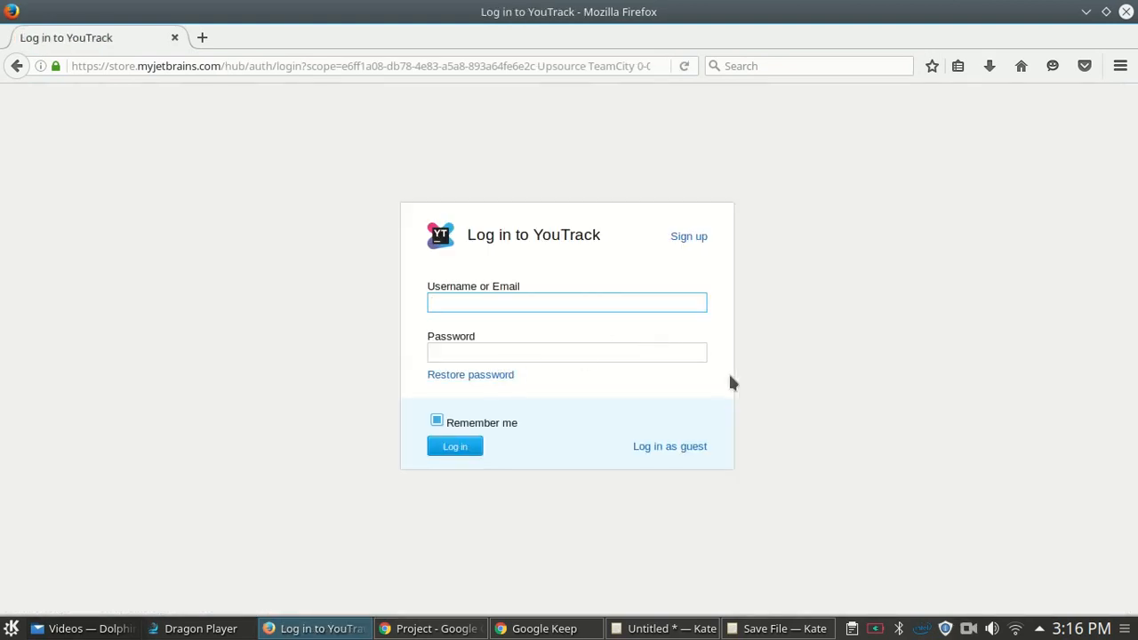
{"action": "left_click", "coordinate": [689, 238]}
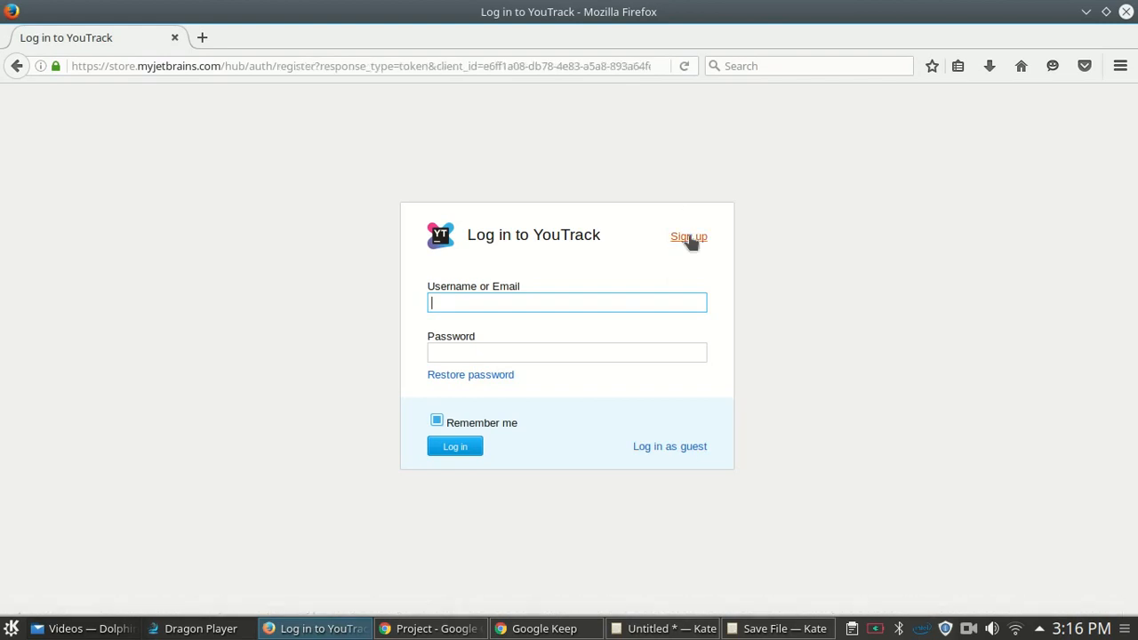
{"action": "left_click", "coordinate": [470, 236]}
{"action": "left_click", "coordinate": [486, 292]}
{"action": "left_click", "coordinate": [464, 229]}
{"action": "left_click", "coordinate": [472, 240]}
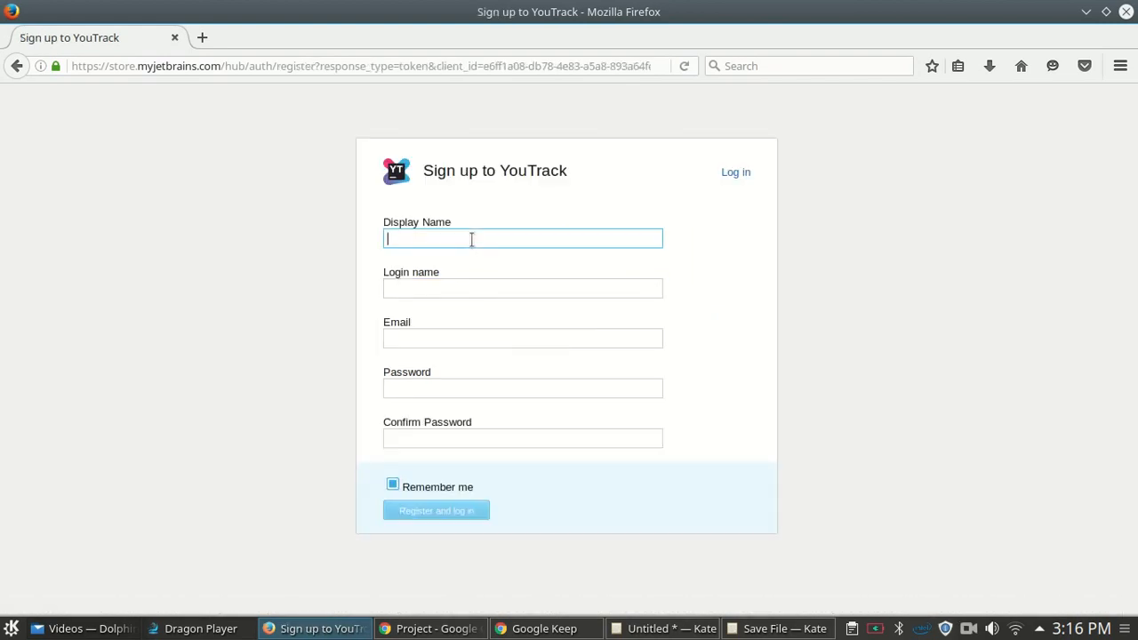
{"action": "type", "text": "syy"}
{"action": "key", "text": "BackSpace"}
{"action": "key", "text": "BackSpace"}
{"action": "left_click", "coordinate": [418, 288]}
{"action": "left_click", "coordinate": [422, 338]}
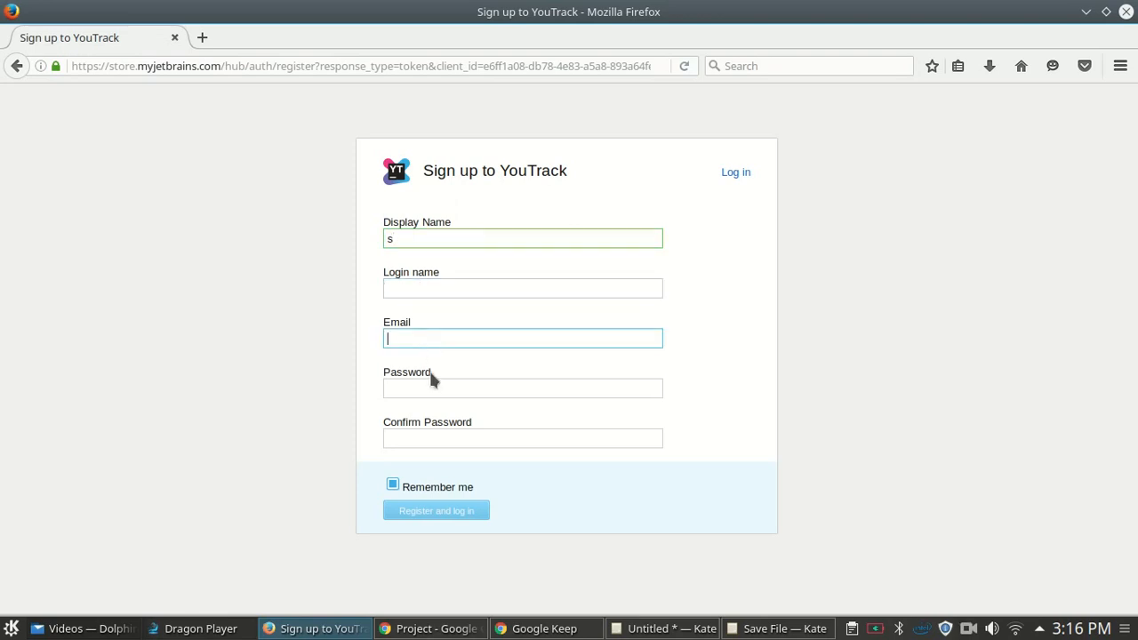
{"action": "left_click", "coordinate": [439, 388]}
{"action": "left_click", "coordinate": [458, 437]}
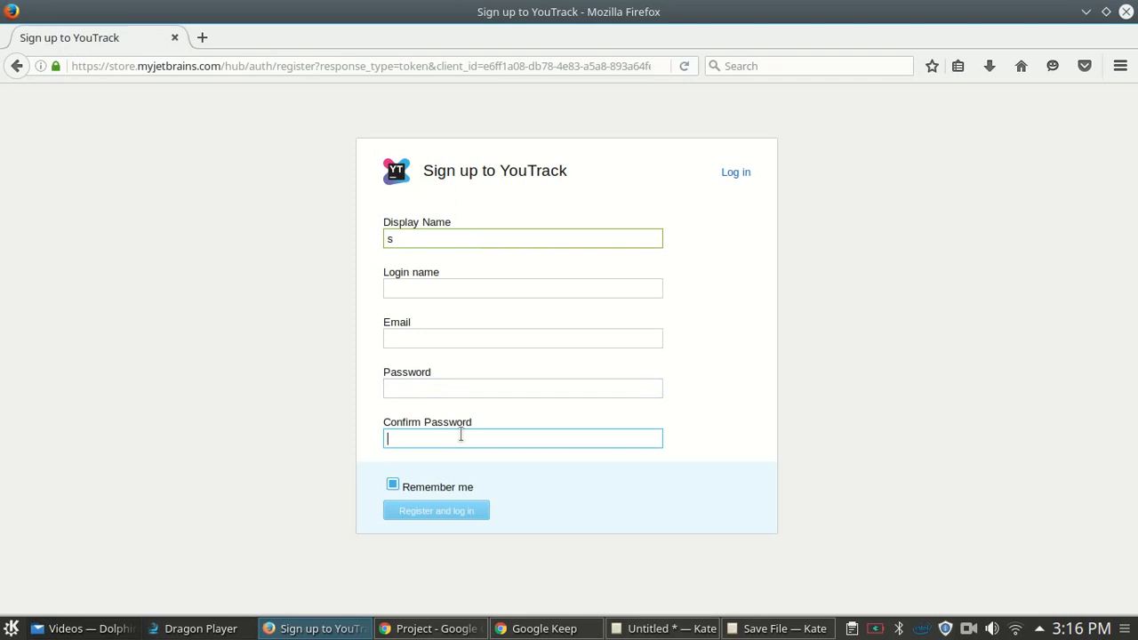
{"action": "left_click", "coordinate": [737, 173]}
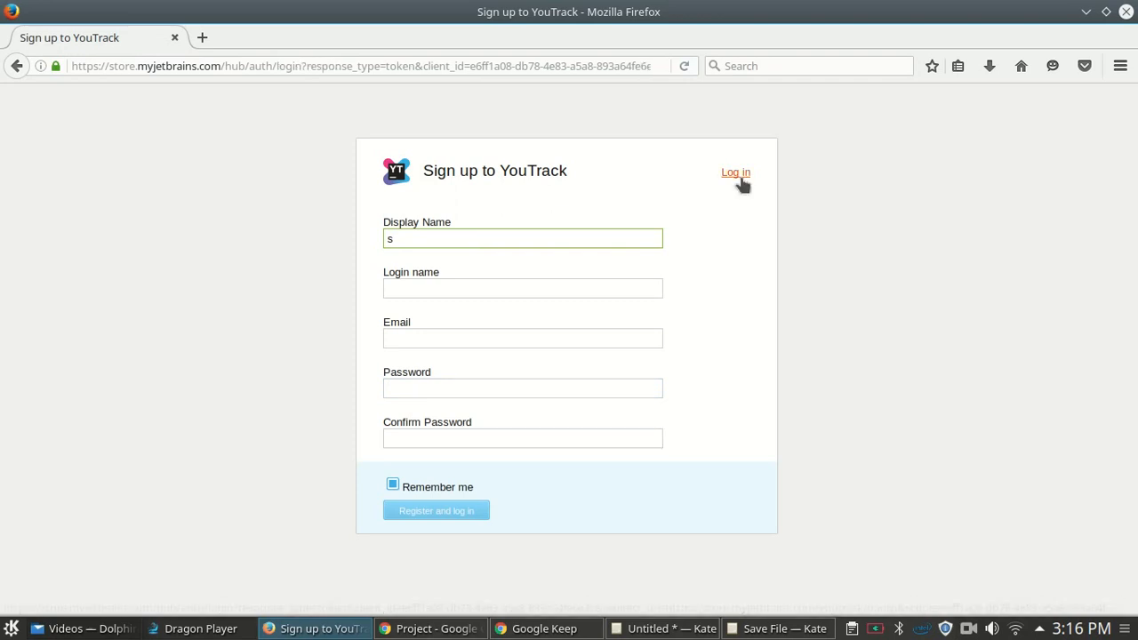
- Log in with a saved account and its password, then return to the Infomatics 1B project page
{"action": "left_click", "coordinate": [493, 298]}
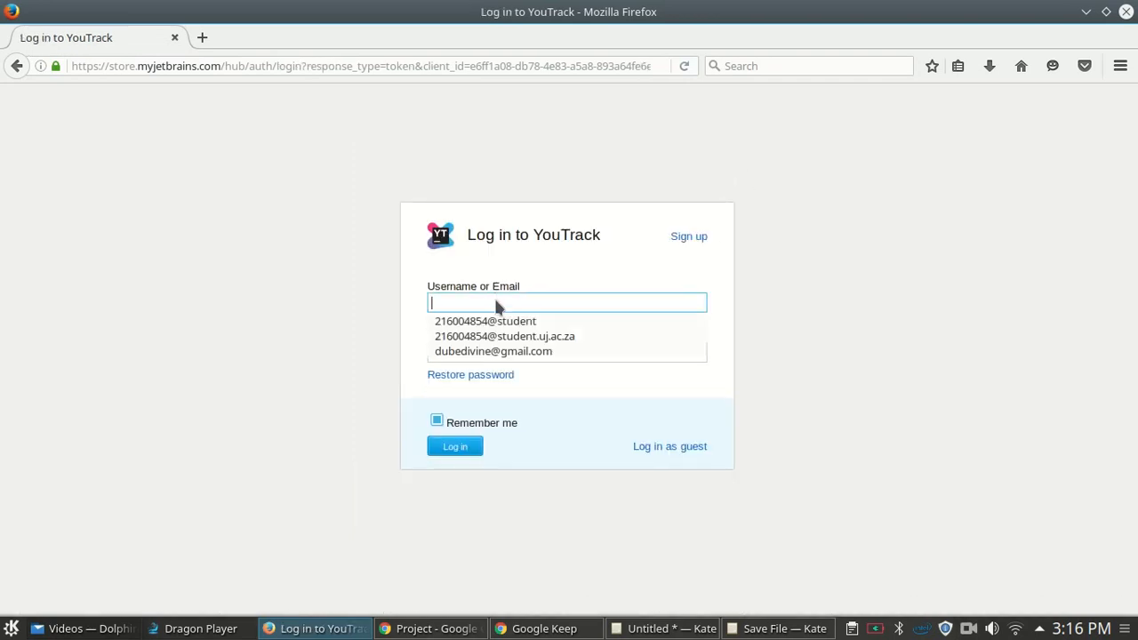
{"action": "left_click", "coordinate": [524, 352]}
{"action": "left_click", "coordinate": [470, 354]}
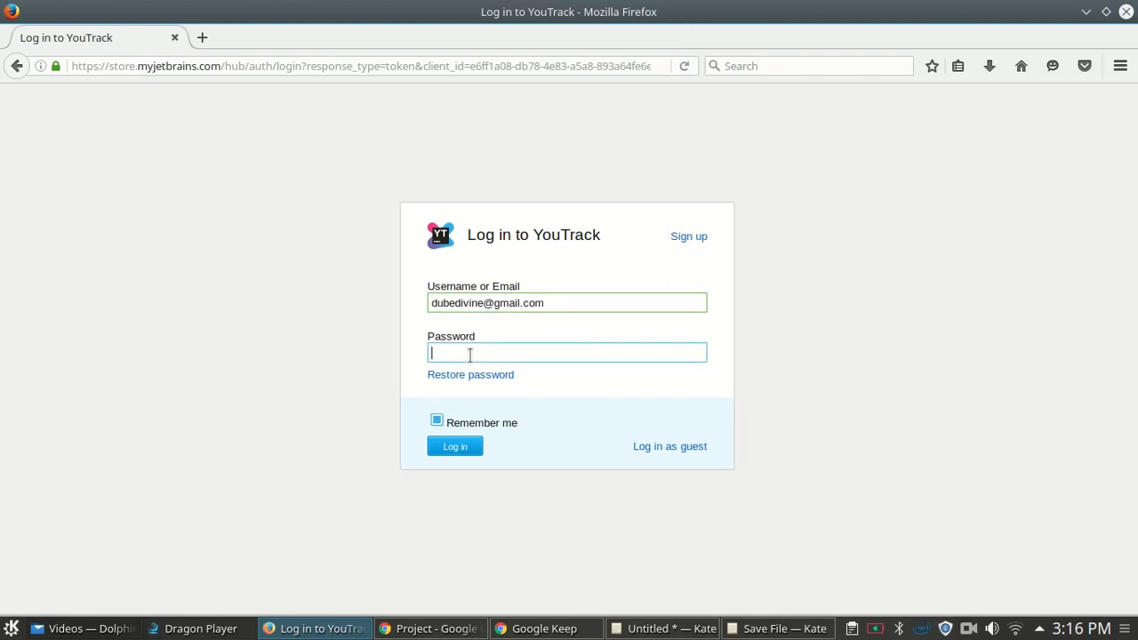
{"action": "type", "text": "••"}
{"action": "left_click", "coordinate": [453, 446]}
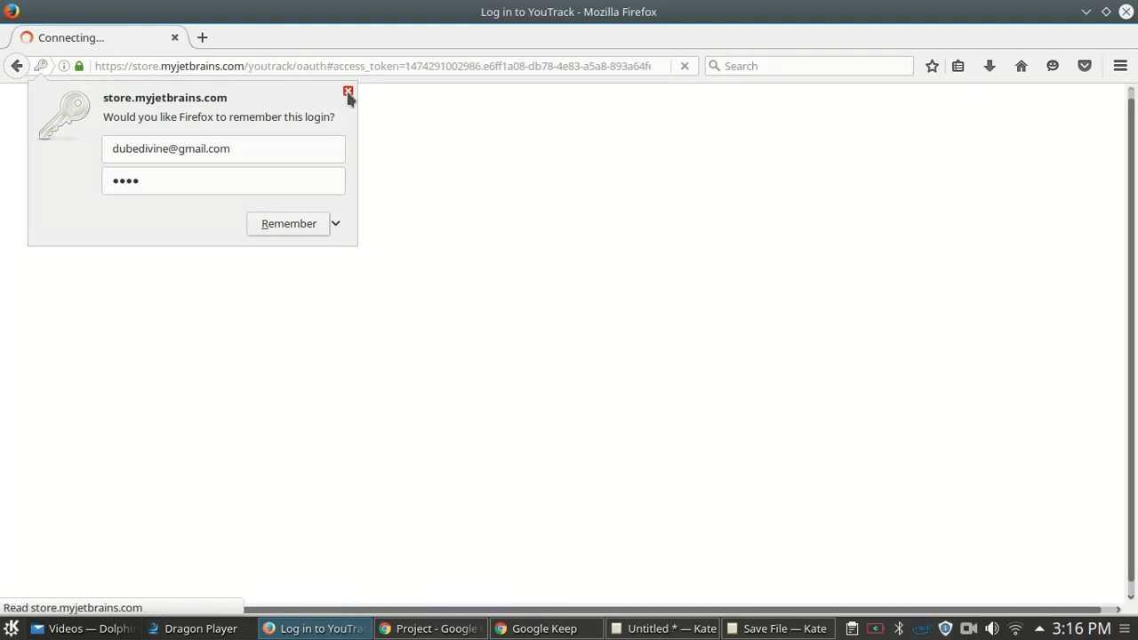
{"action": "left_click", "coordinate": [348, 92]}
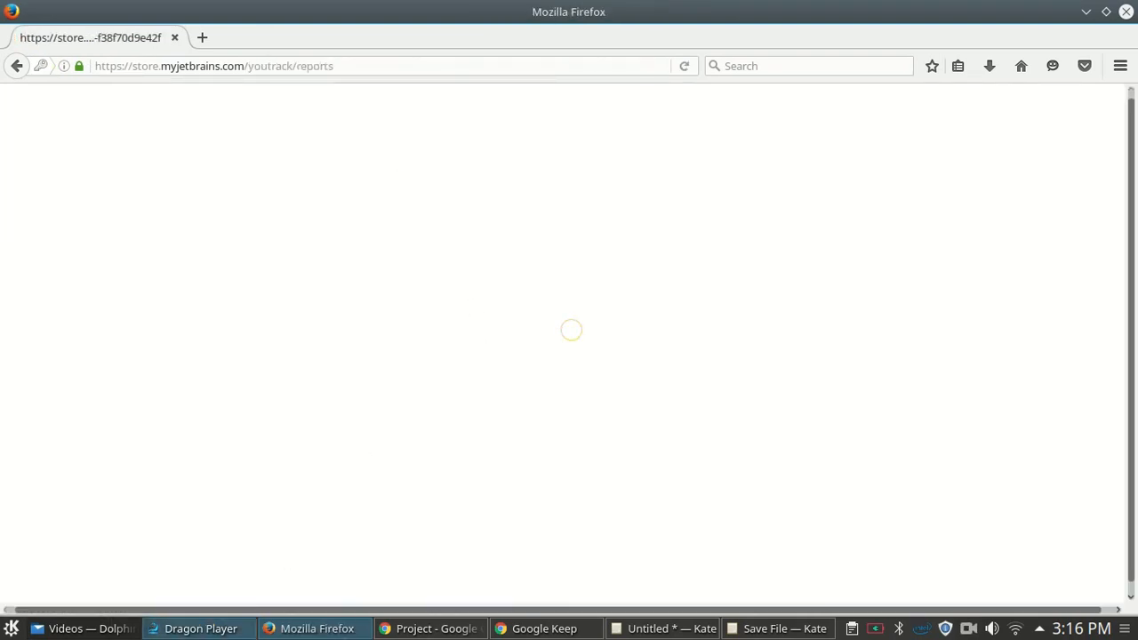
{"action": "left_click", "coordinate": [431, 628]}
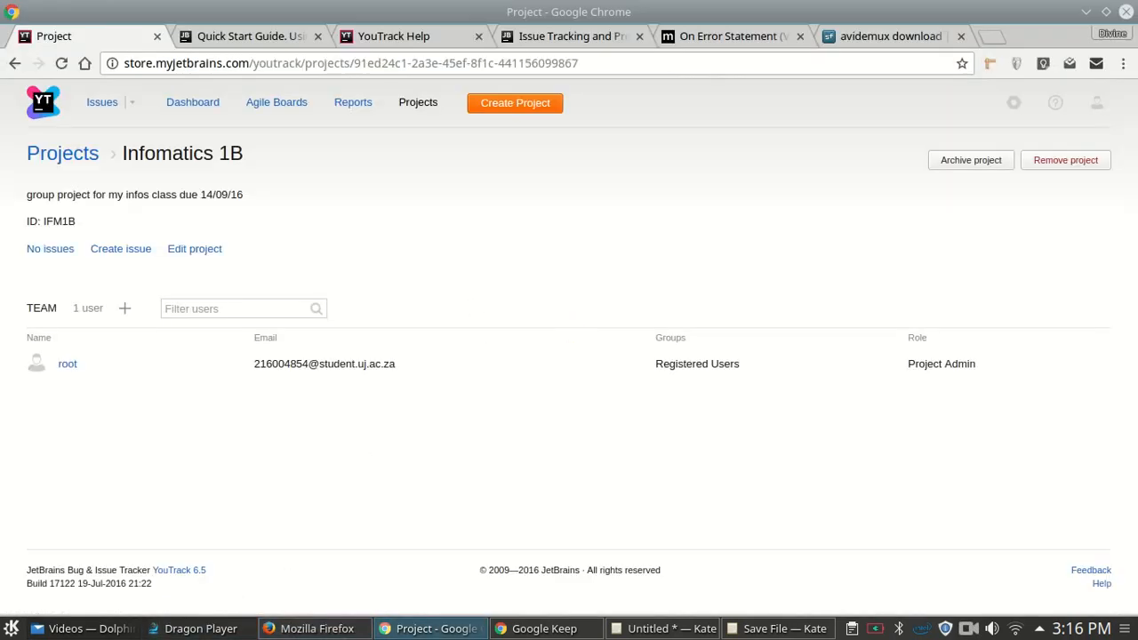
- Add the second user from the Users list to the team, then try filtering the members list
{"action": "left_click", "coordinate": [122, 307]}
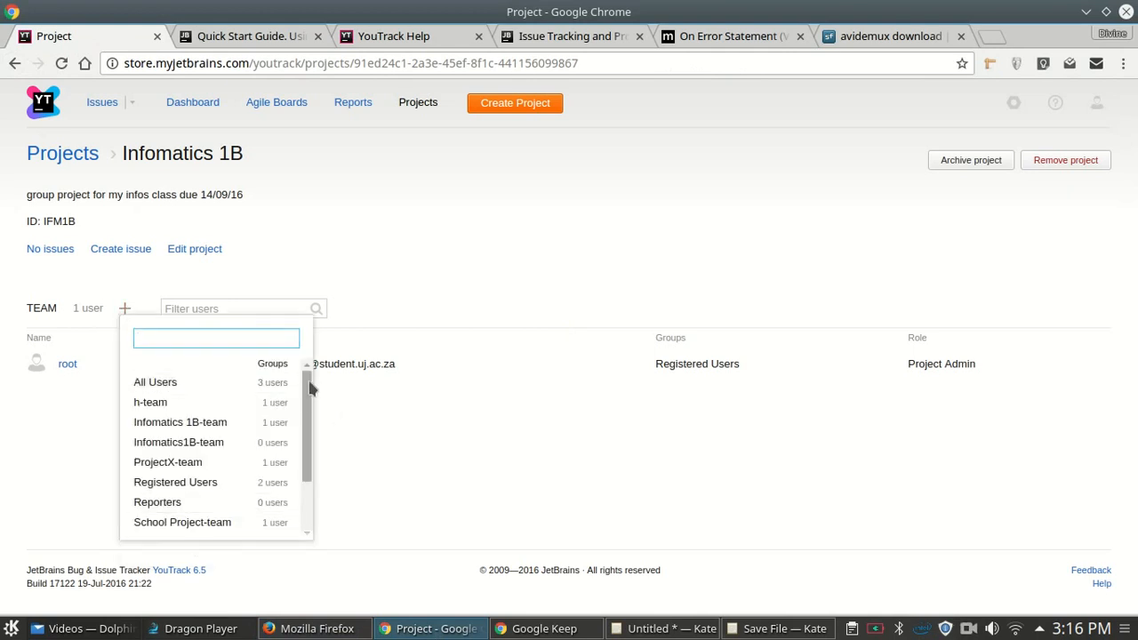
{"action": "left_click_drag", "start_coordinate": [311, 389], "coordinate": [312, 437]}
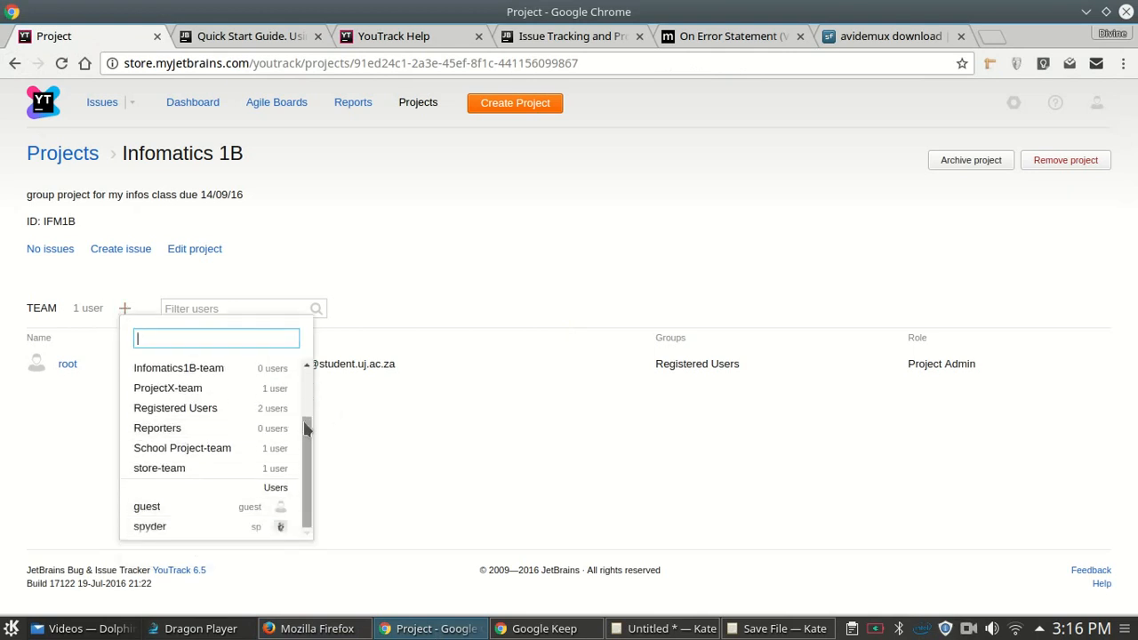
{"action": "left_click", "coordinate": [187, 526]}
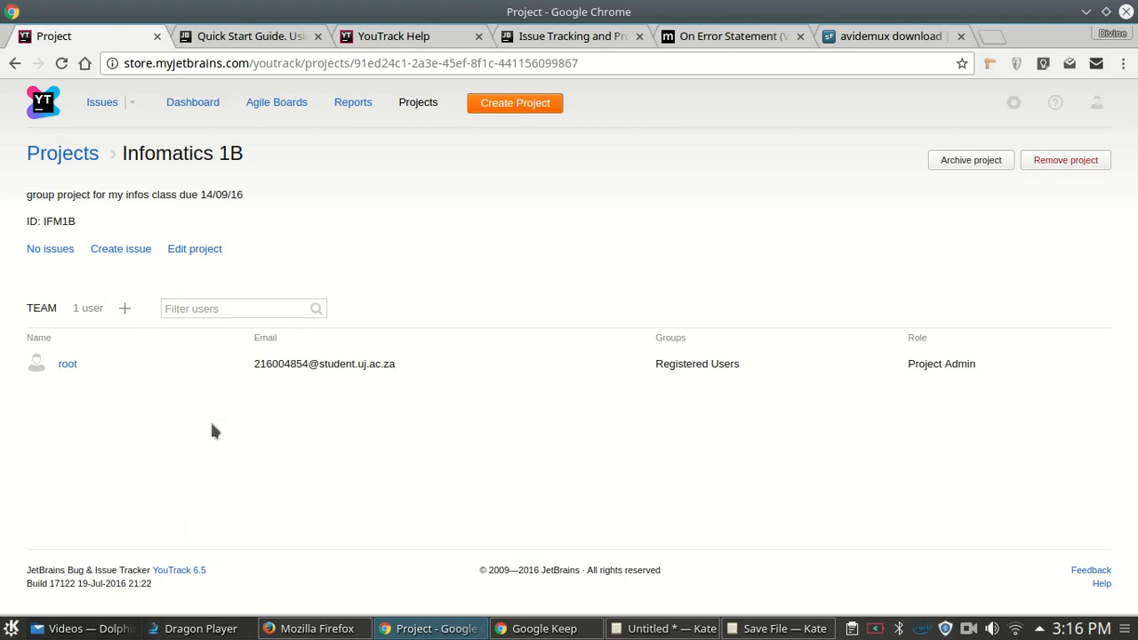
{"action": "left_click", "coordinate": [234, 308]}
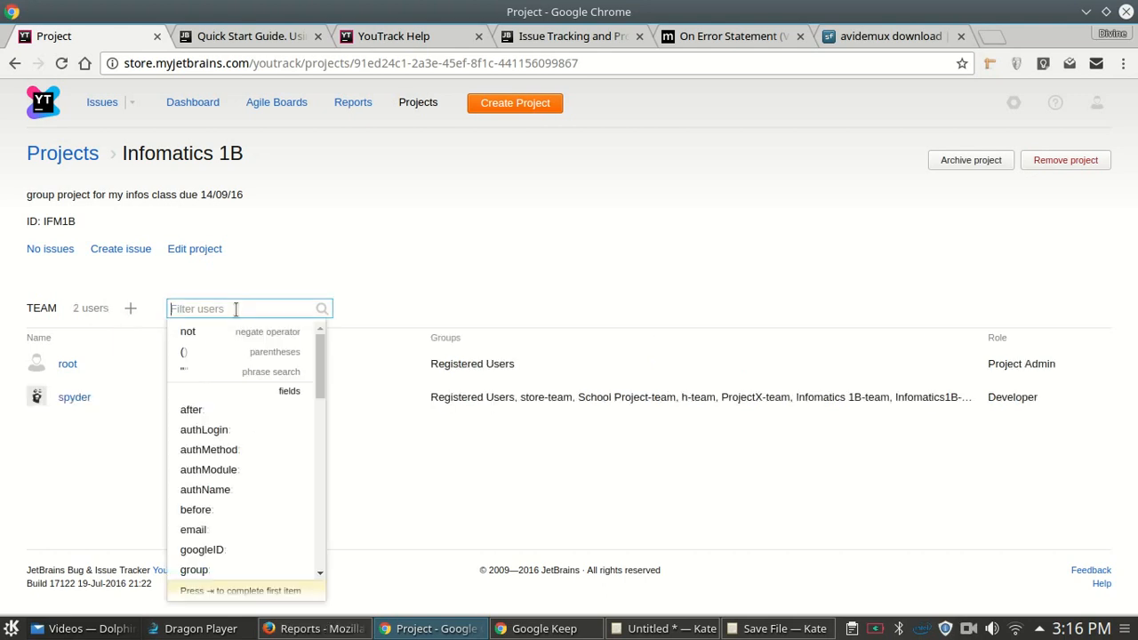
{"action": "type", "text": "sy"}
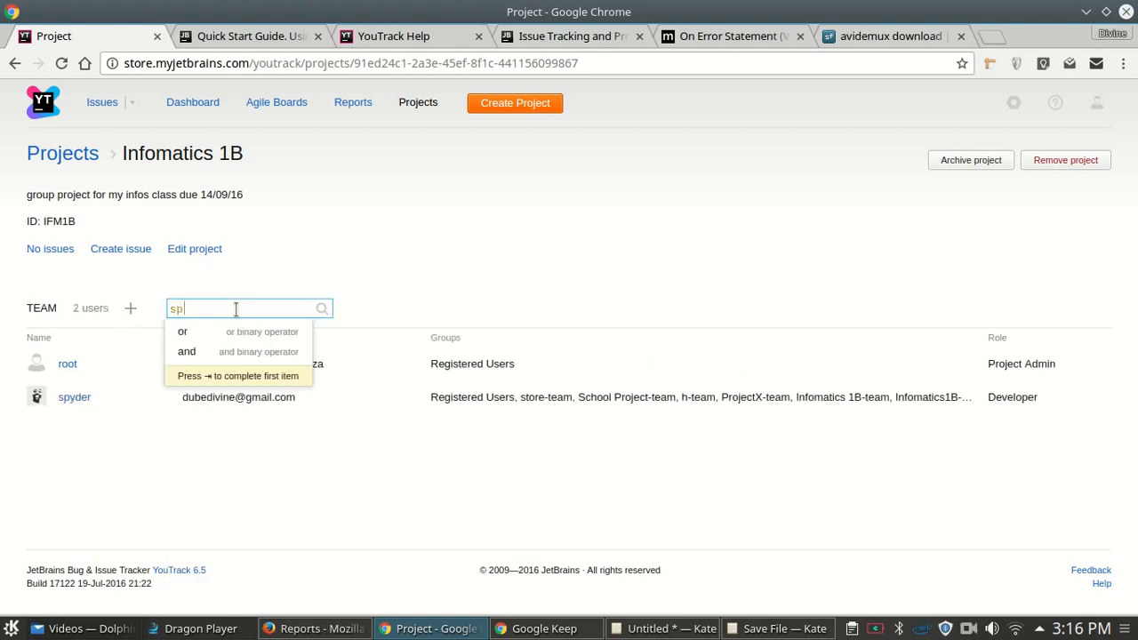
{"action": "type", "text": "y"}
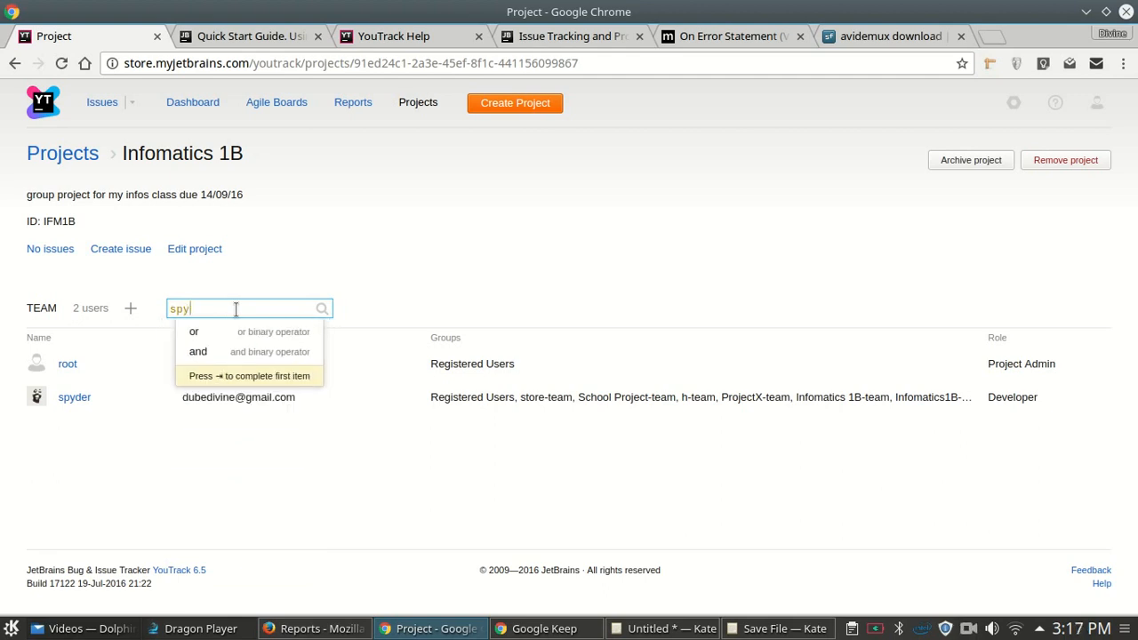
{"action": "key", "text": "BackSpace"}
{"action": "key", "text": "BackSpace"}
{"action": "key", "text": "BackSpace"}
{"action": "type", "text": "before:"}
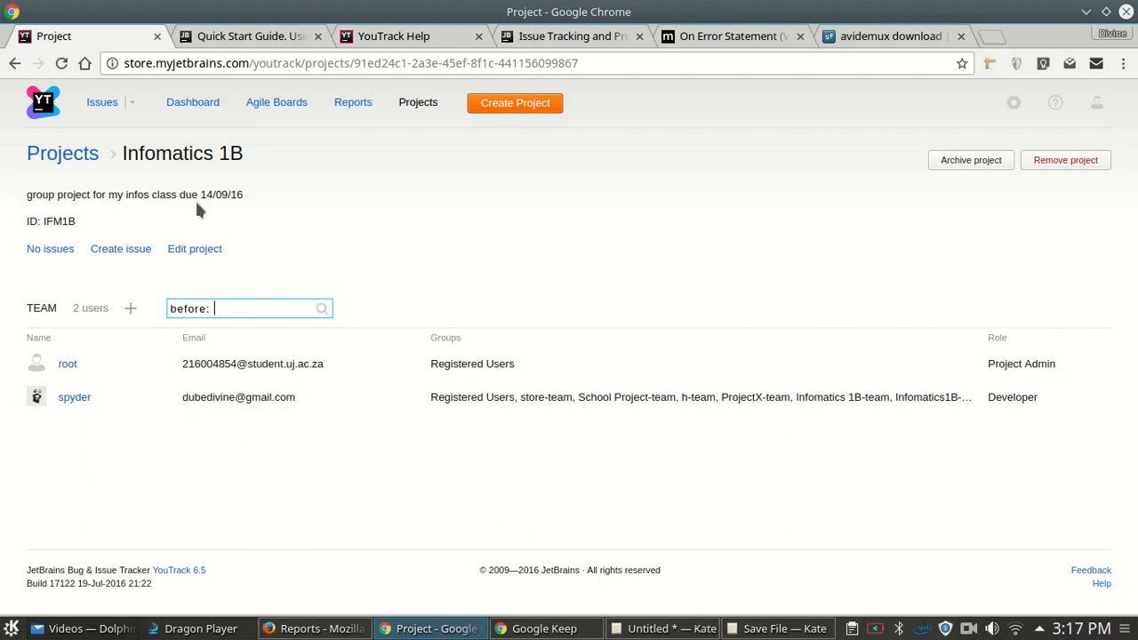
{"action": "left_click", "coordinate": [313, 248]}
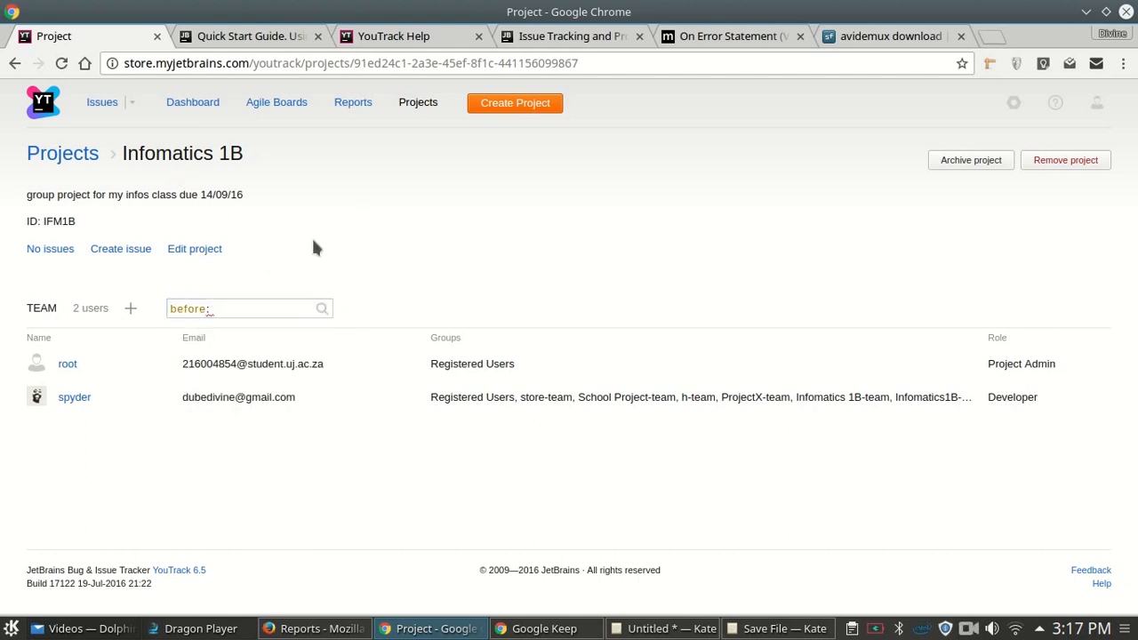
- Start a new issue, then go back to the Infomatics 1B project overview page
{"action": "left_click", "coordinate": [115, 248]}
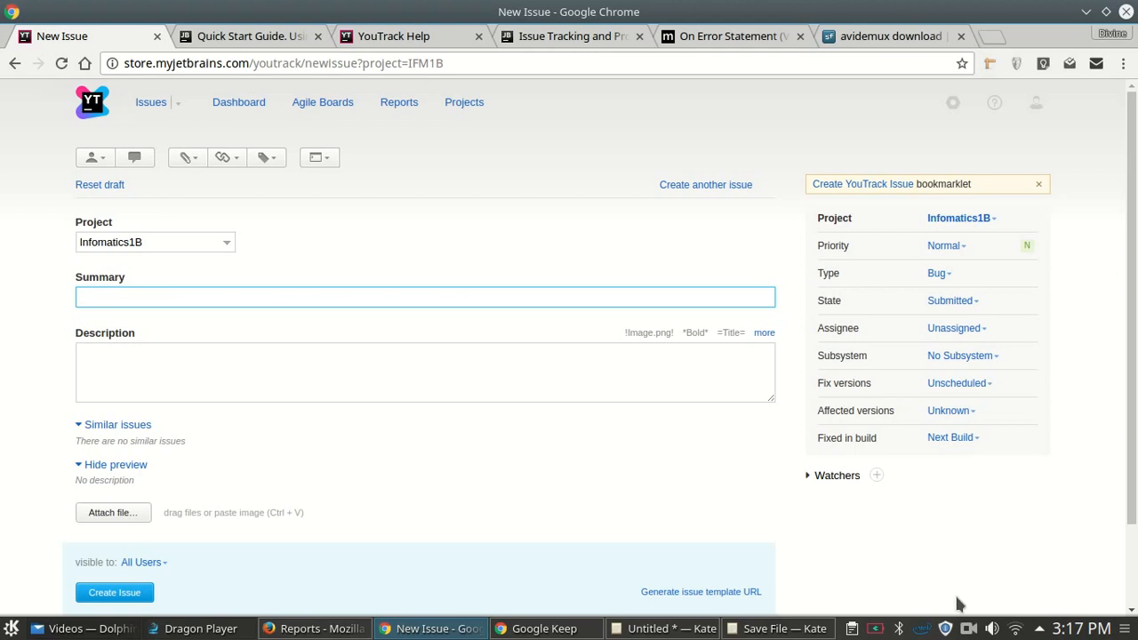
{"action": "left_click", "coordinate": [14, 63]}
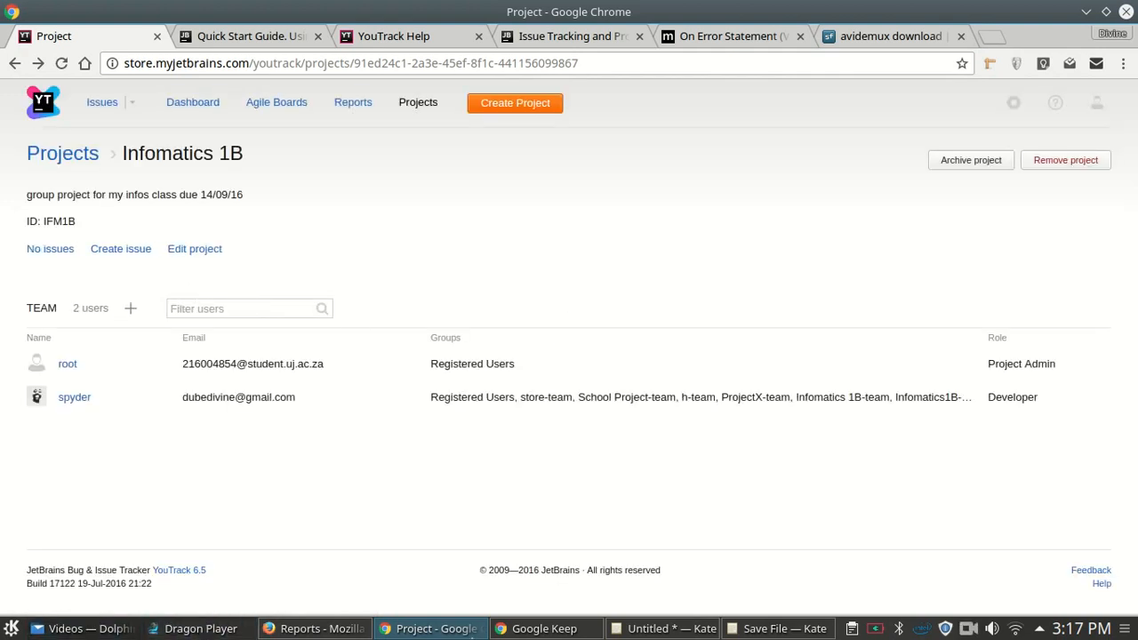
- Browse the Fields, Team, General and Notification Templates settings tabs, ending on Time Tracking
{"action": "left_click", "coordinate": [177, 248]}
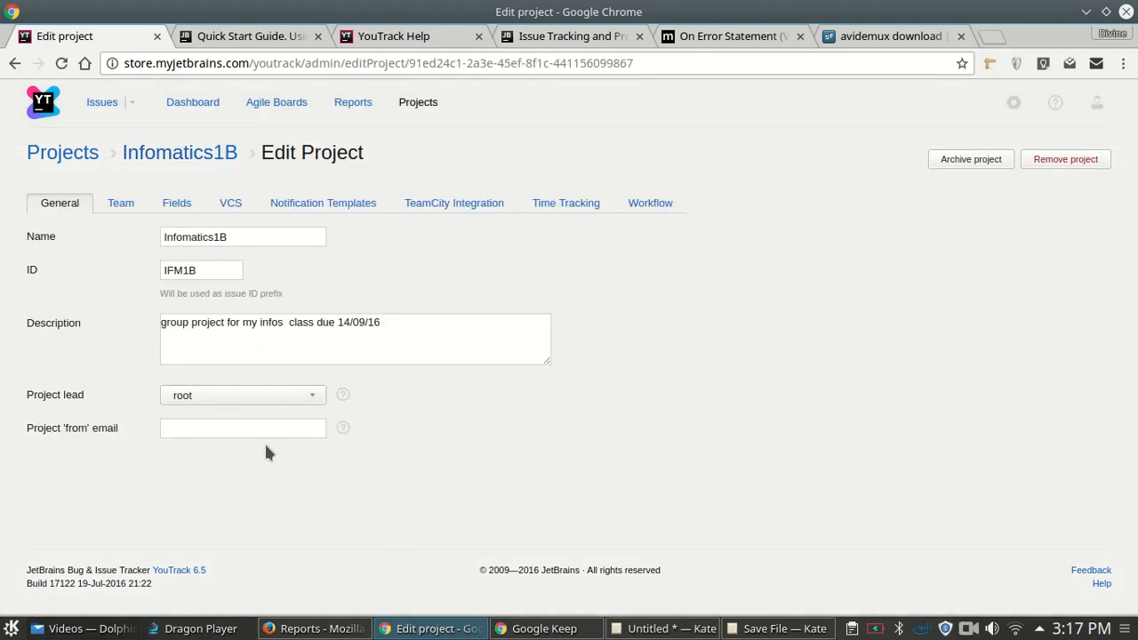
{"action": "left_click", "coordinate": [571, 204]}
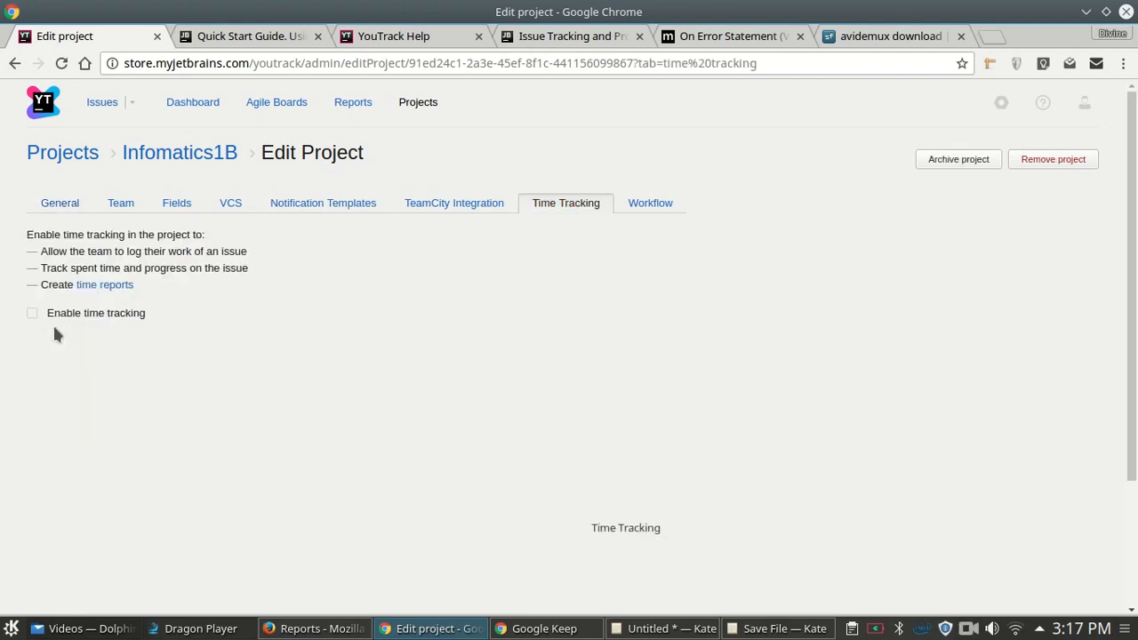
{"action": "left_click", "coordinate": [175, 206]}
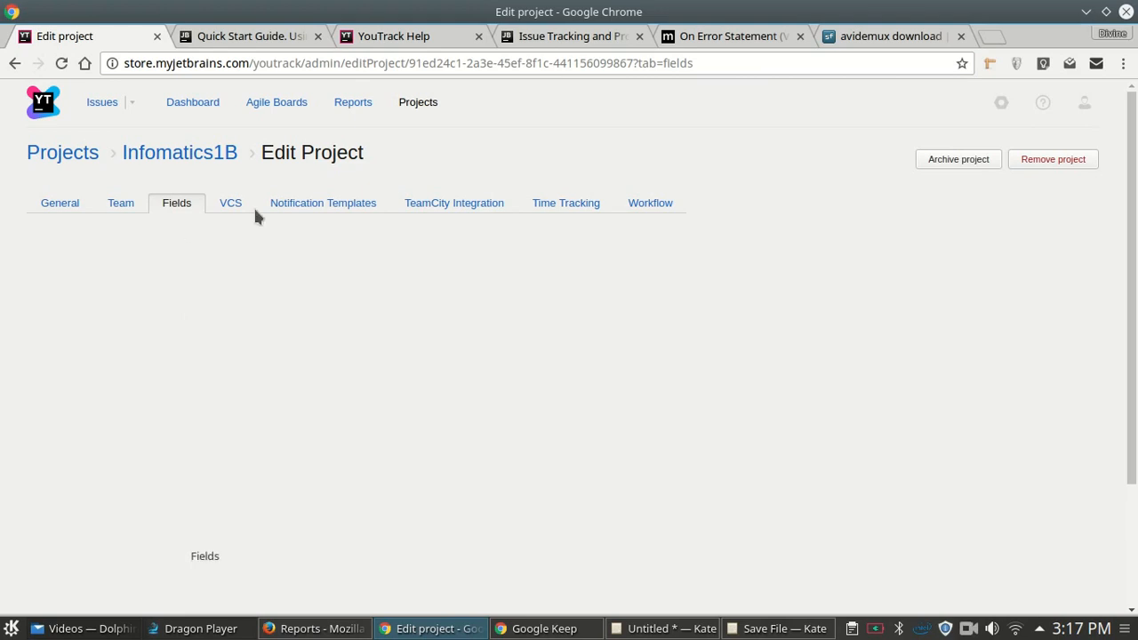
{"action": "left_click", "coordinate": [112, 206]}
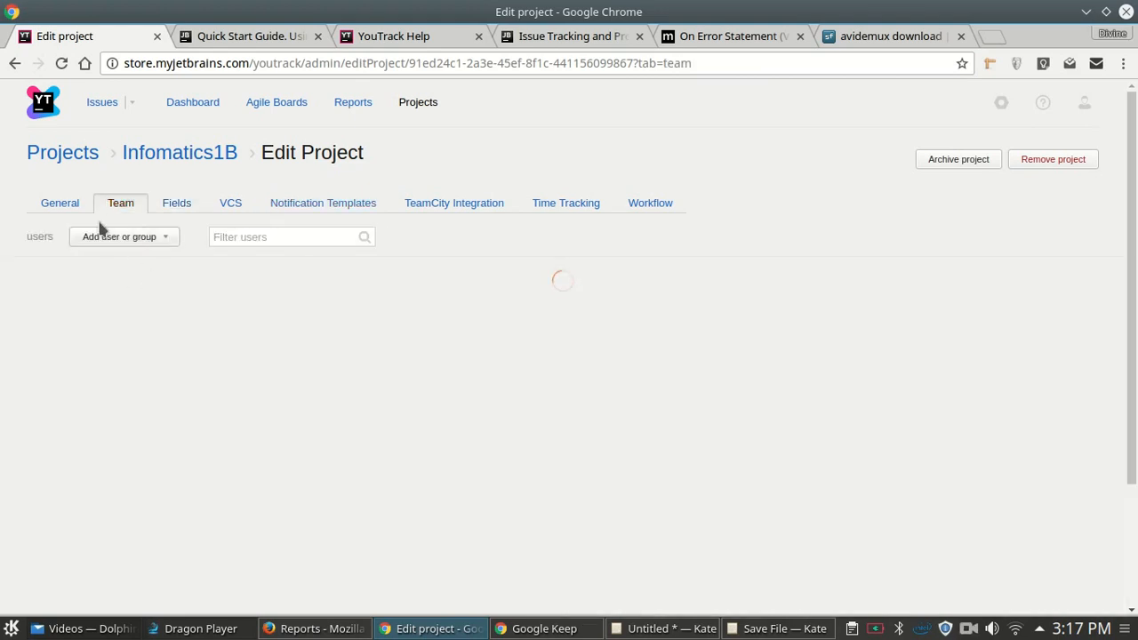
{"action": "left_click", "coordinate": [71, 208]}
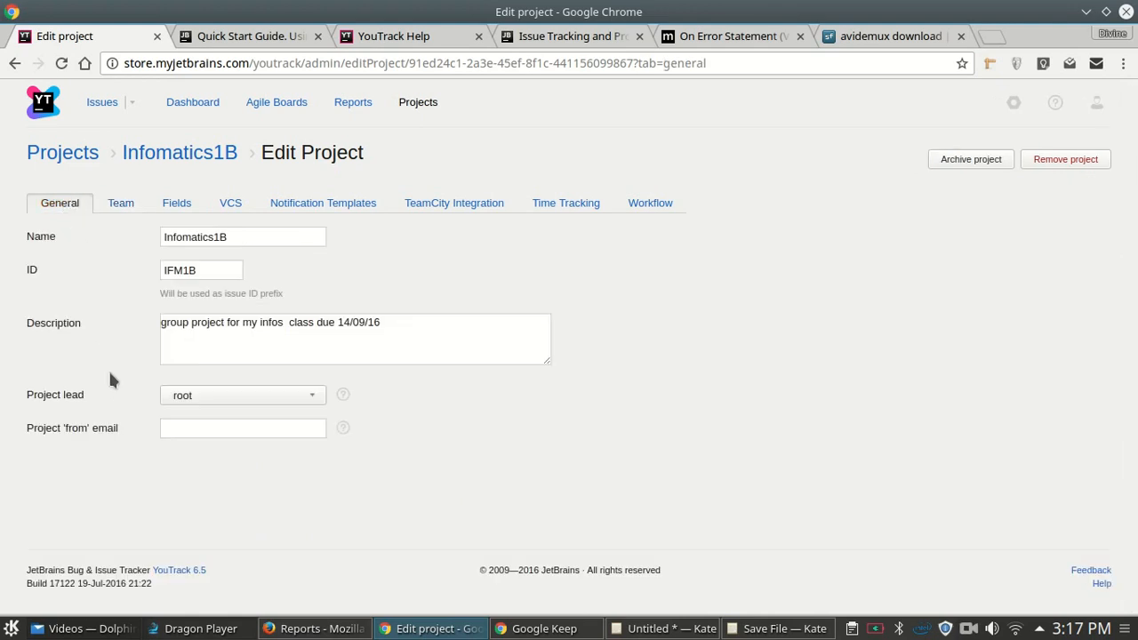
{"action": "left_click", "coordinate": [358, 204]}
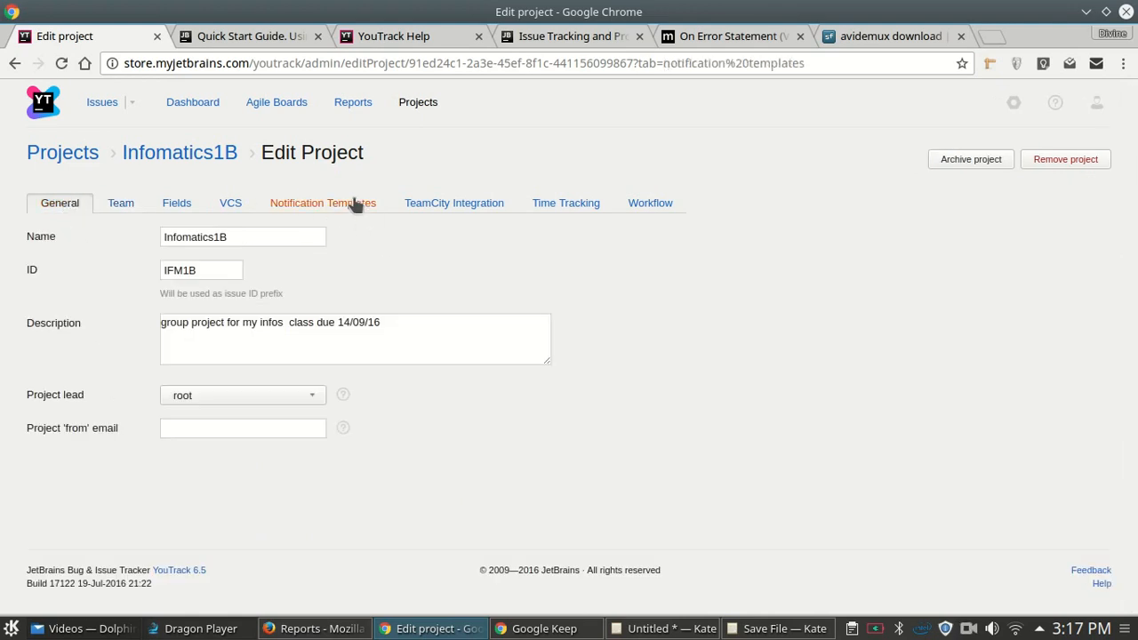
{"action": "left_click", "coordinate": [588, 204]}
{"action": "scroll", "coordinate": [333, 373], "scroll_direction": "down", "scroll_amount": 2}
{"action": "scroll", "coordinate": [326, 355], "scroll_direction": "up", "scroll_amount": 2}
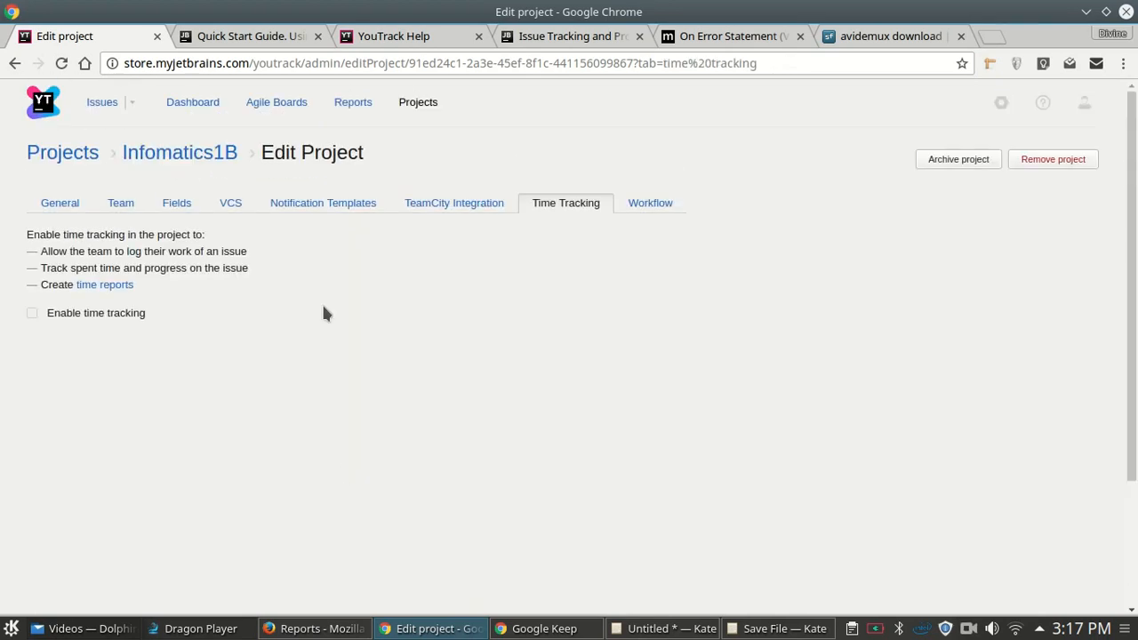
- Check Enable time tracking, choosing Estimation for the estimate field and Spent time for time spent
{"action": "left_click", "coordinate": [32, 314]}
{"action": "left_click", "coordinate": [250, 346]}
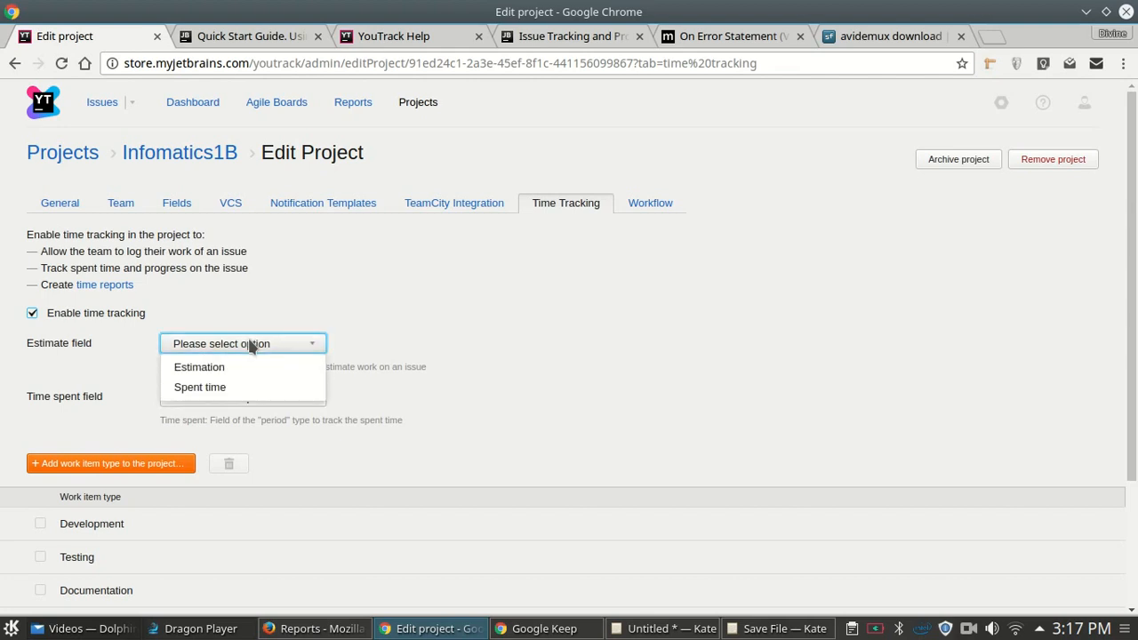
{"action": "left_click", "coordinate": [470, 324]}
{"action": "left_click", "coordinate": [299, 349]}
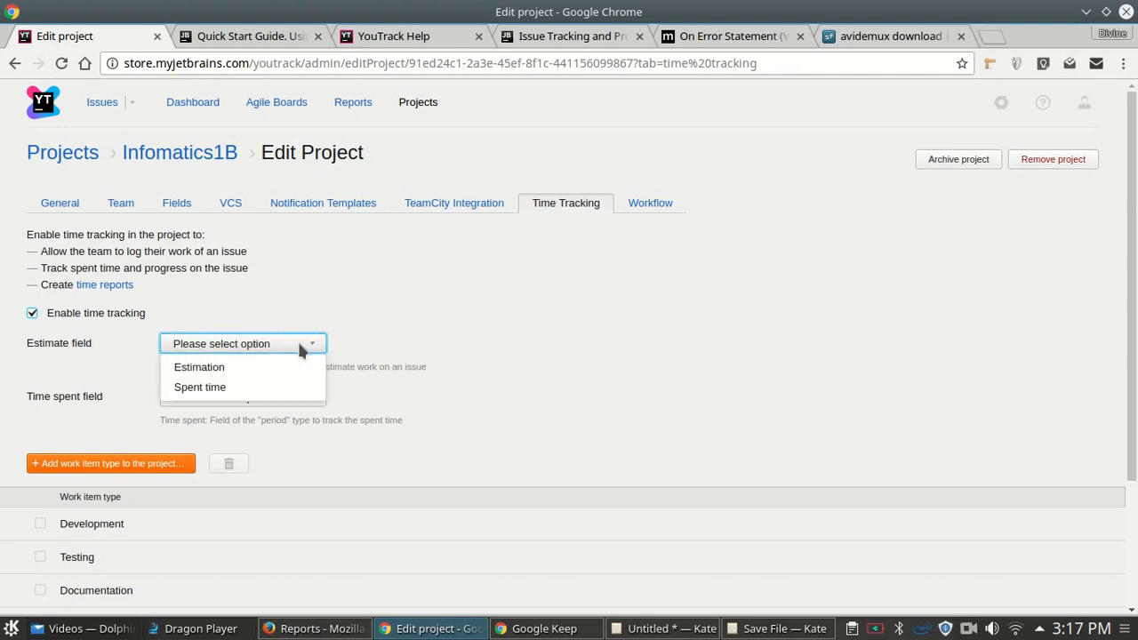
{"action": "left_click", "coordinate": [259, 366]}
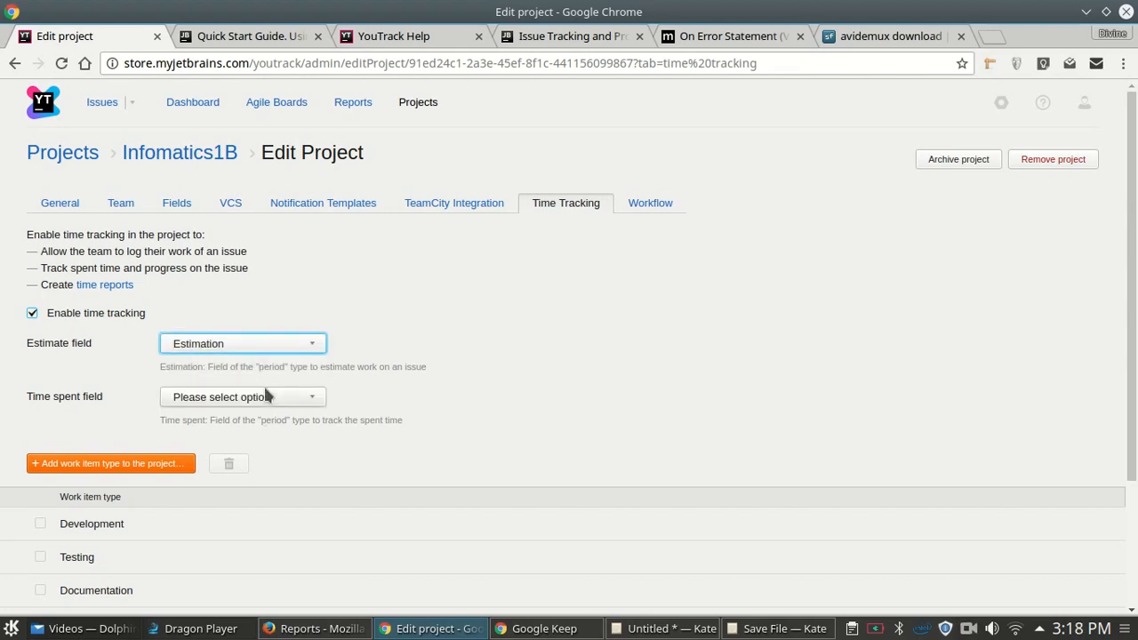
{"action": "left_click", "coordinate": [270, 400]}
{"action": "left_click", "coordinate": [248, 420]}
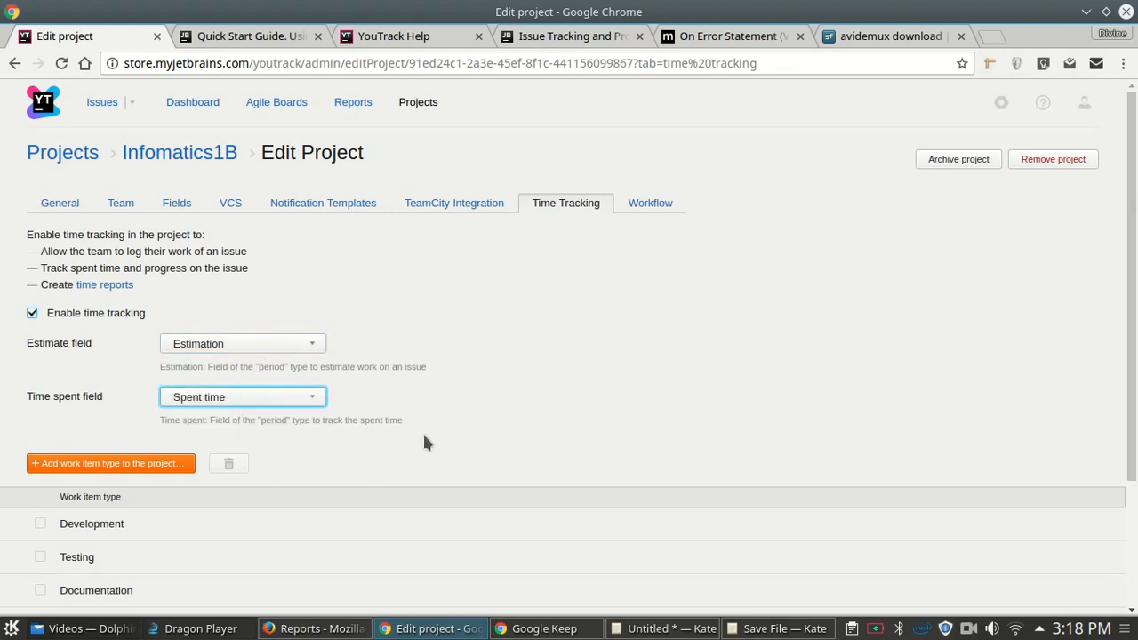
{"action": "scroll", "coordinate": [422, 431], "scroll_direction": "down", "scroll_amount": 2}
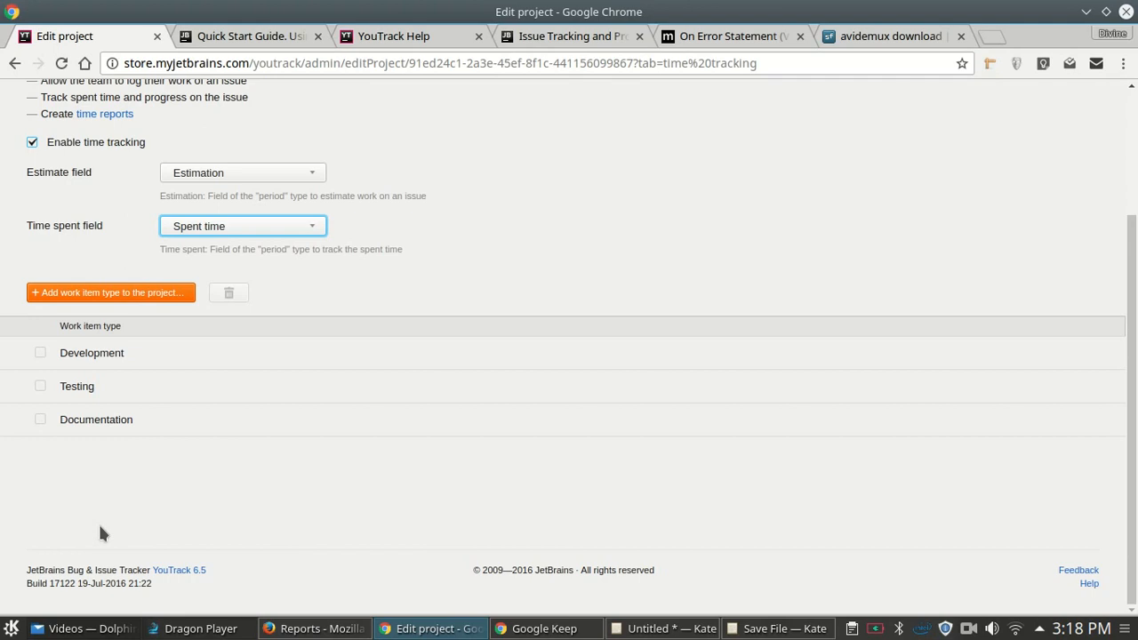
- Add the Planning work item type to the project
{"action": "left_click", "coordinate": [131, 292]}
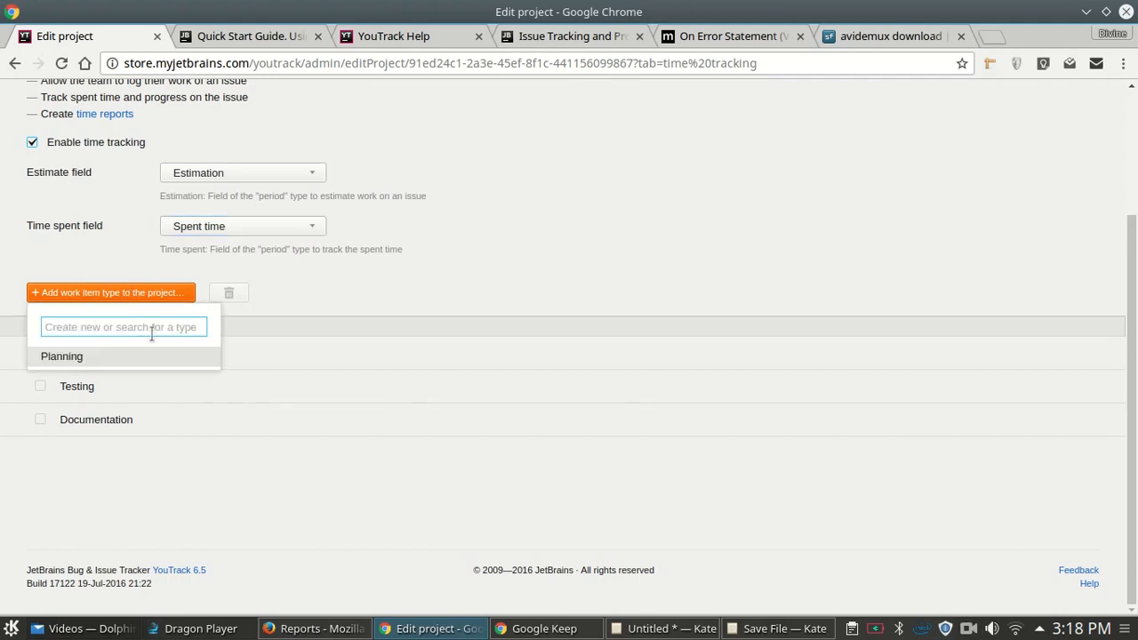
{"action": "type", "text": "Plann"}
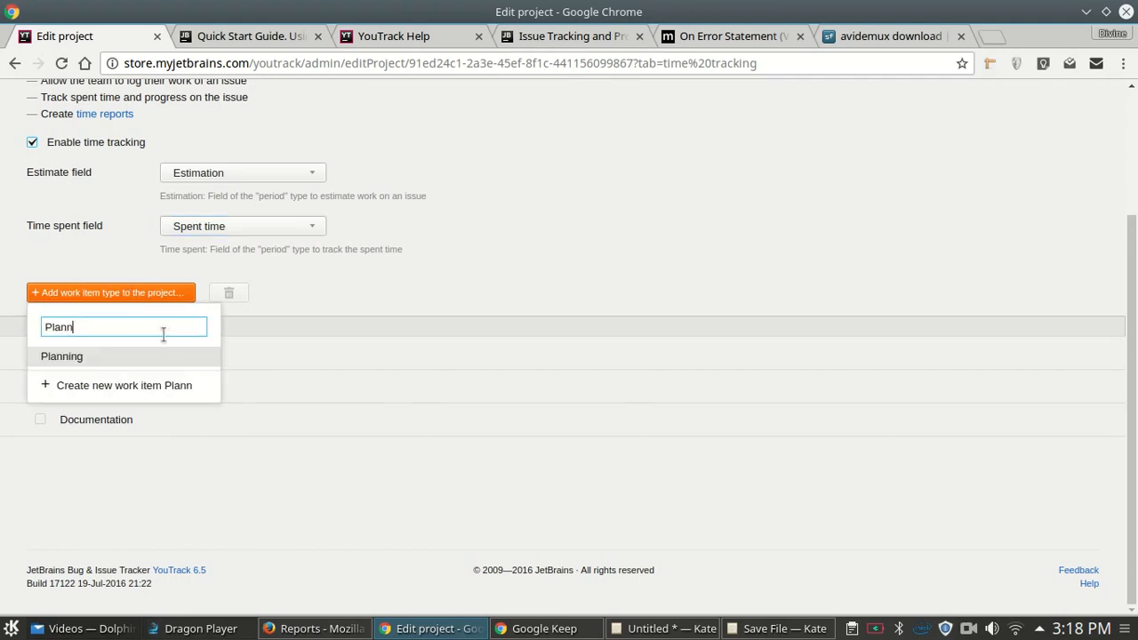
{"action": "left_click", "coordinate": [83, 356]}
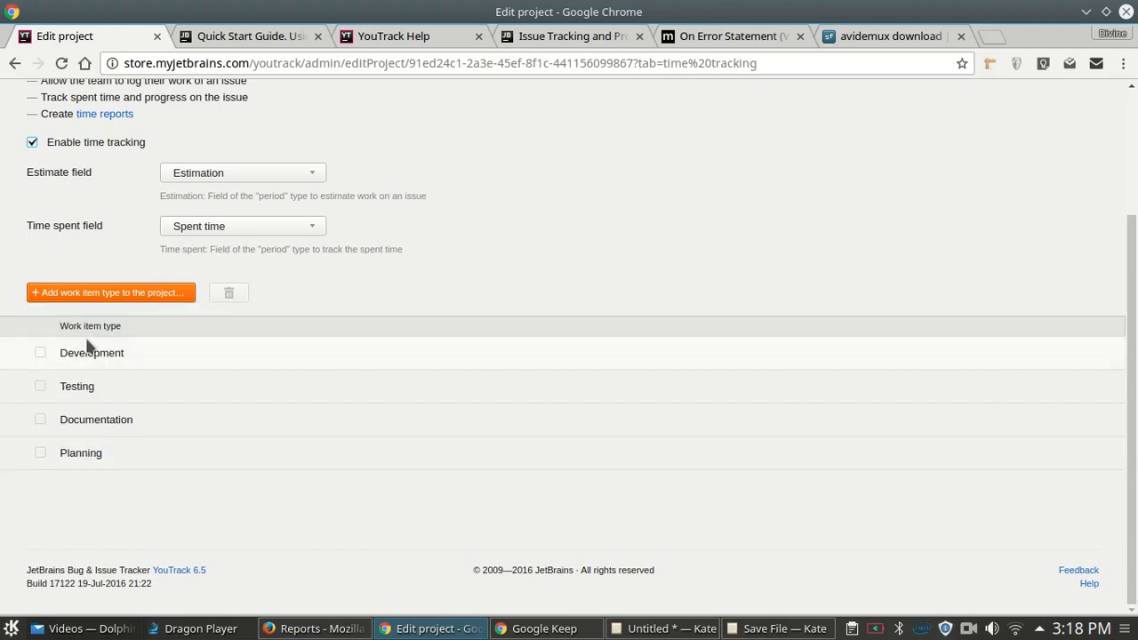
- Delete the Testing work item type, confirming the removal
{"action": "left_click", "coordinate": [40, 386]}
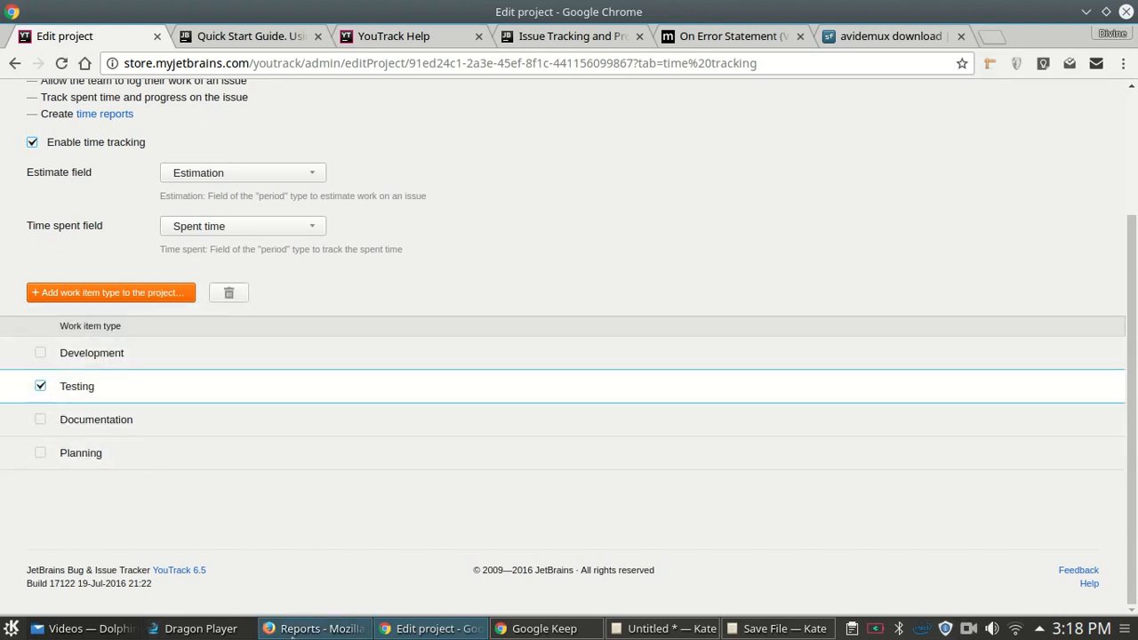
{"action": "left_click", "coordinate": [230, 299]}
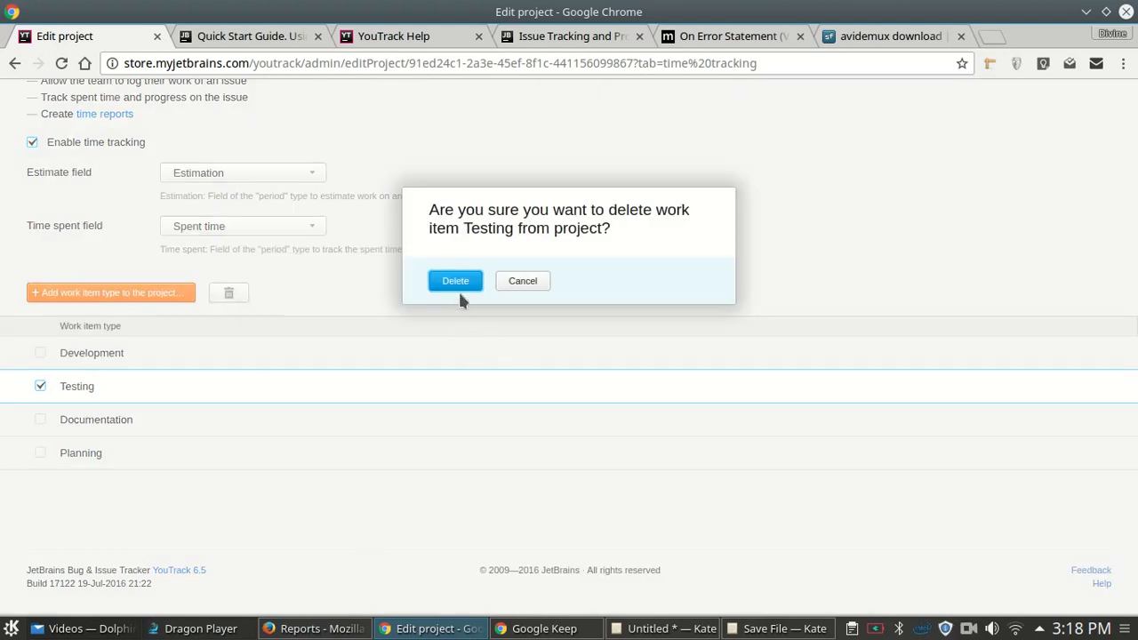
{"action": "left_click", "coordinate": [449, 280]}
{"action": "scroll", "coordinate": [336, 455], "scroll_direction": "up", "scroll_amount": 3}
{"action": "scroll", "coordinate": [336, 456], "scroll_direction": "down", "scroll_amount": 3}
{"action": "scroll", "coordinate": [336, 455], "scroll_direction": "up", "scroll_amount": 3}
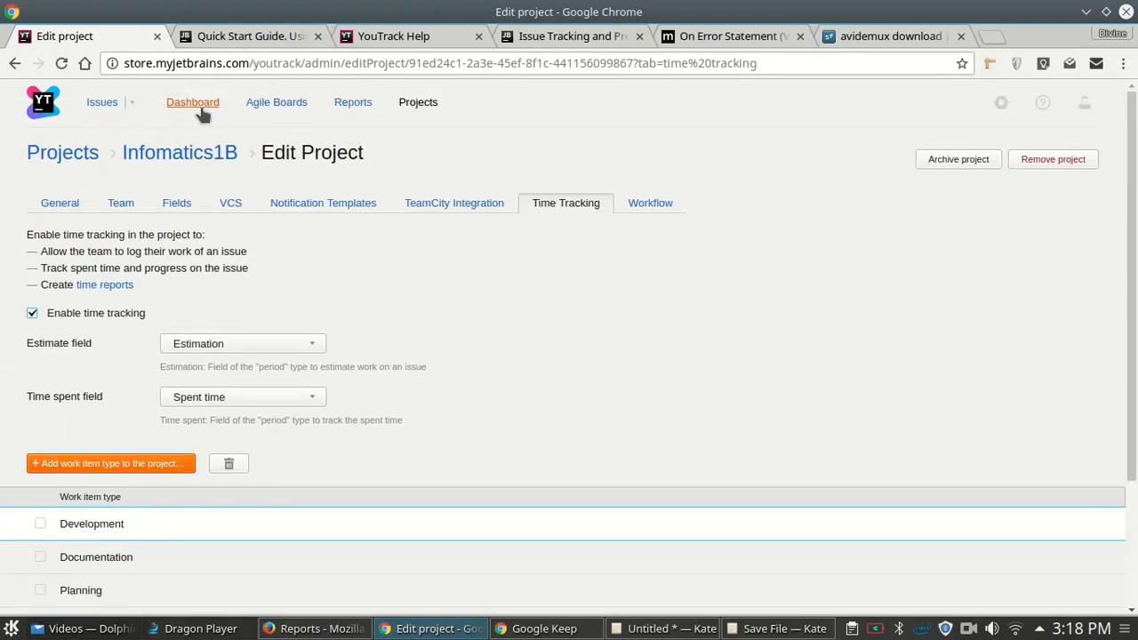
- Open the full issue list and scope it to the Infomatics1B (IFM1B) project
{"action": "left_click", "coordinate": [130, 103]}
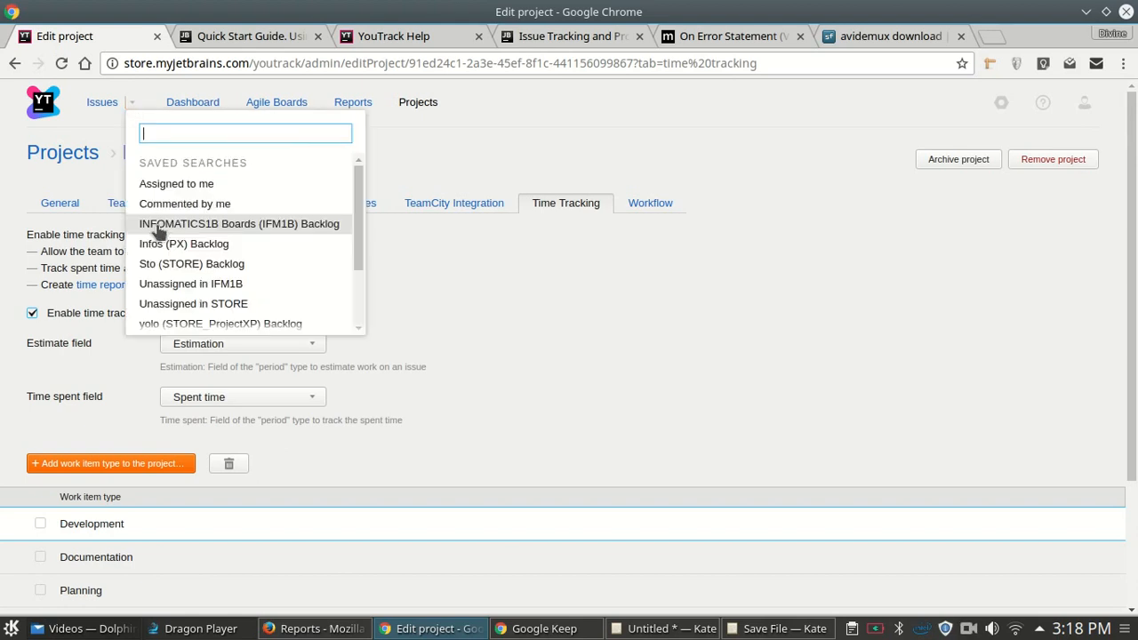
{"action": "left_click", "coordinate": [101, 104]}
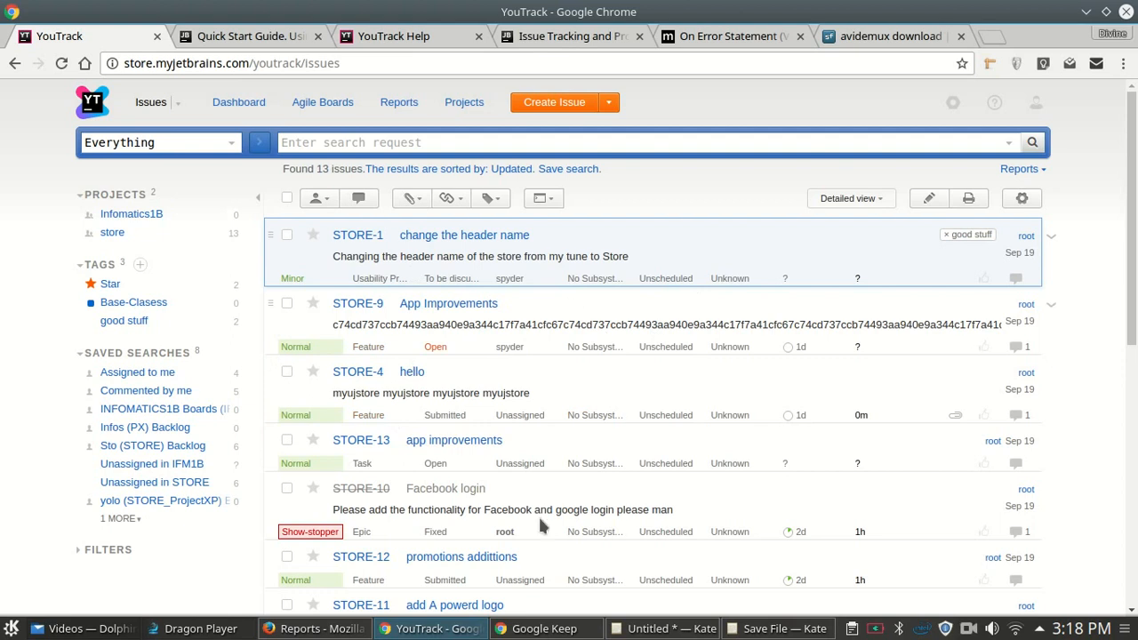
{"action": "left_click", "coordinate": [229, 148]}
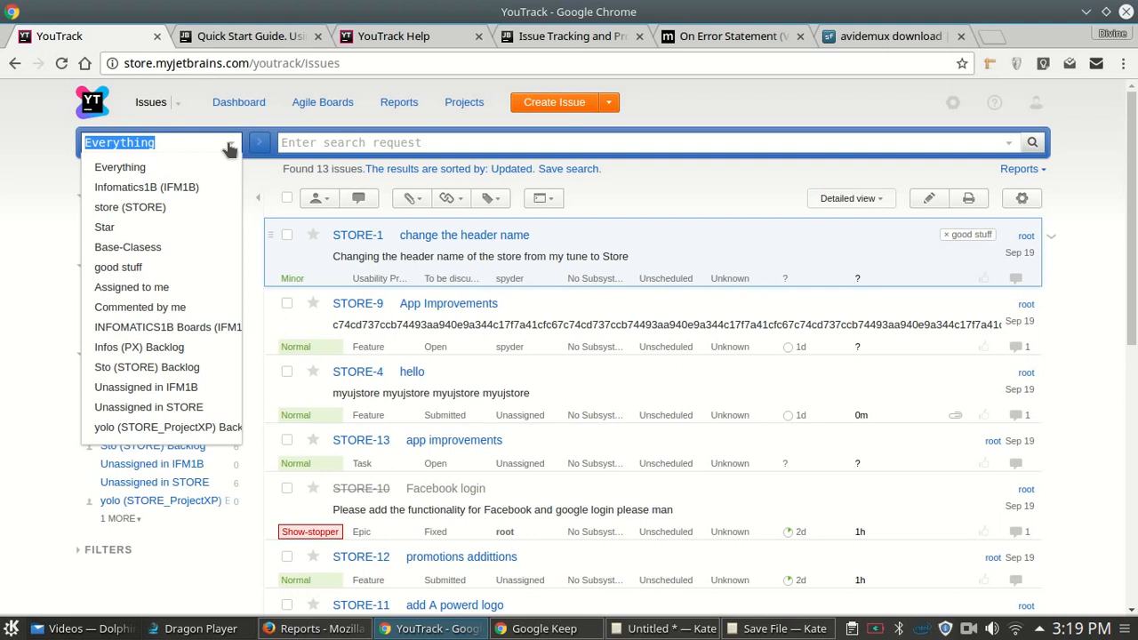
{"action": "left_click", "coordinate": [180, 187]}
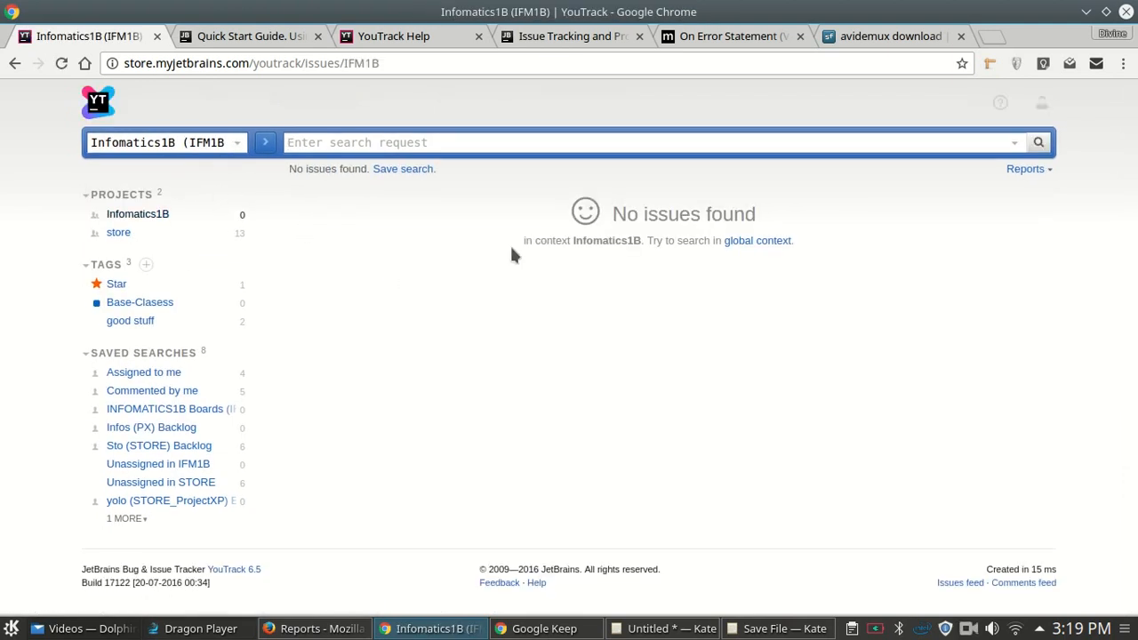
{"action": "left_click_drag", "start_coordinate": [620, 218], "coordinate": [754, 219]}
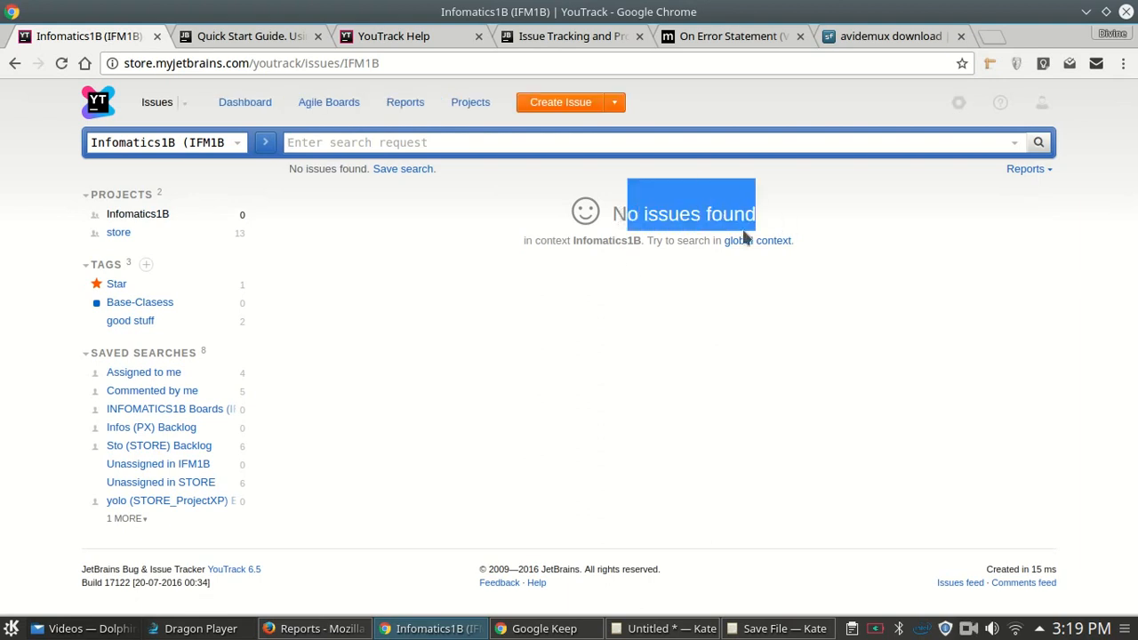
{"action": "left_click", "coordinate": [444, 383]}
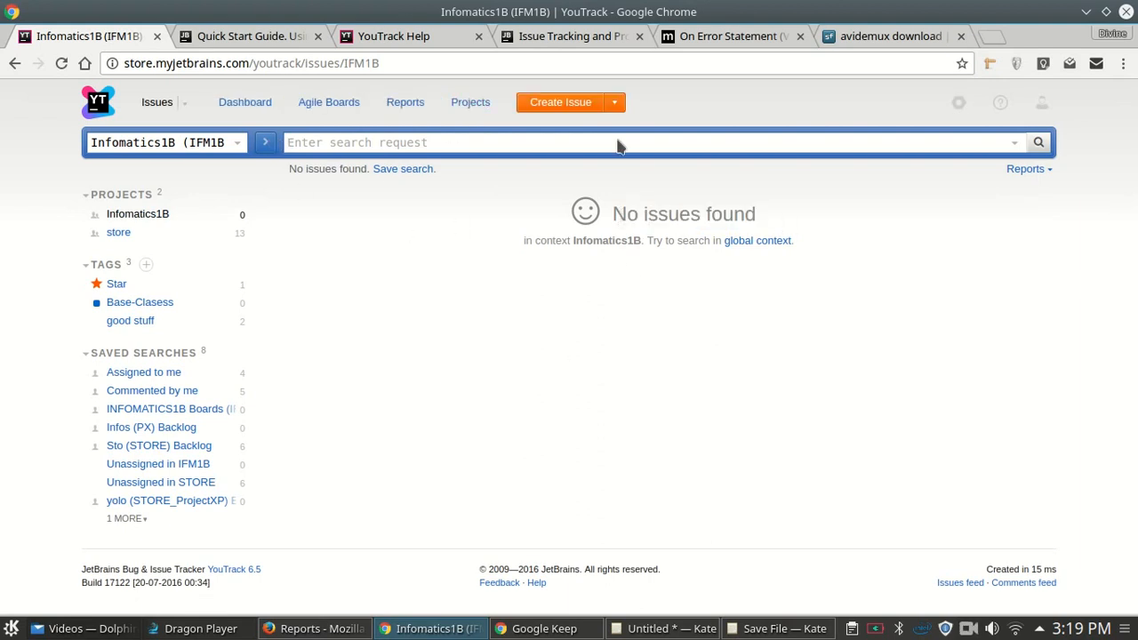
- Start a new issue and keep Infomatics1B as its project
{"action": "key", "text": "alt+Insert"}
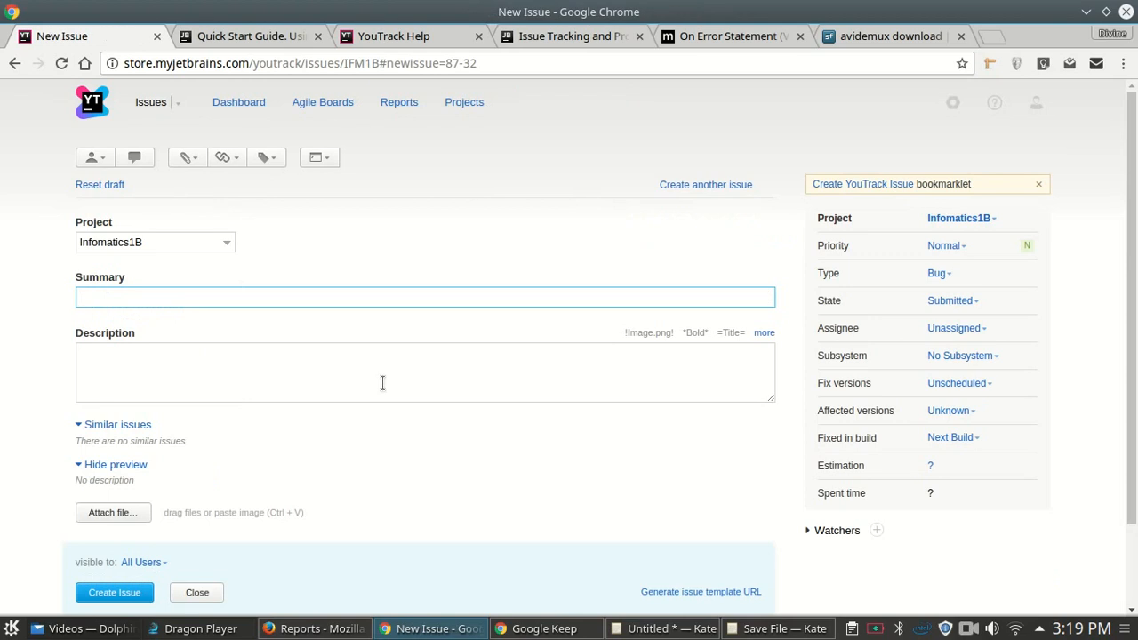
{"action": "scroll", "coordinate": [463, 288], "scroll_direction": "down", "scroll_amount": 1}
{"action": "scroll", "coordinate": [463, 288], "scroll_direction": "up", "scroll_amount": 1}
{"action": "scroll", "coordinate": [1133, 142], "scroll_direction": "down", "scroll_amount": 2}
{"action": "scroll", "coordinate": [1133, 102], "scroll_direction": "up", "scroll_amount": 2}
{"action": "left_click", "coordinate": [223, 253]}
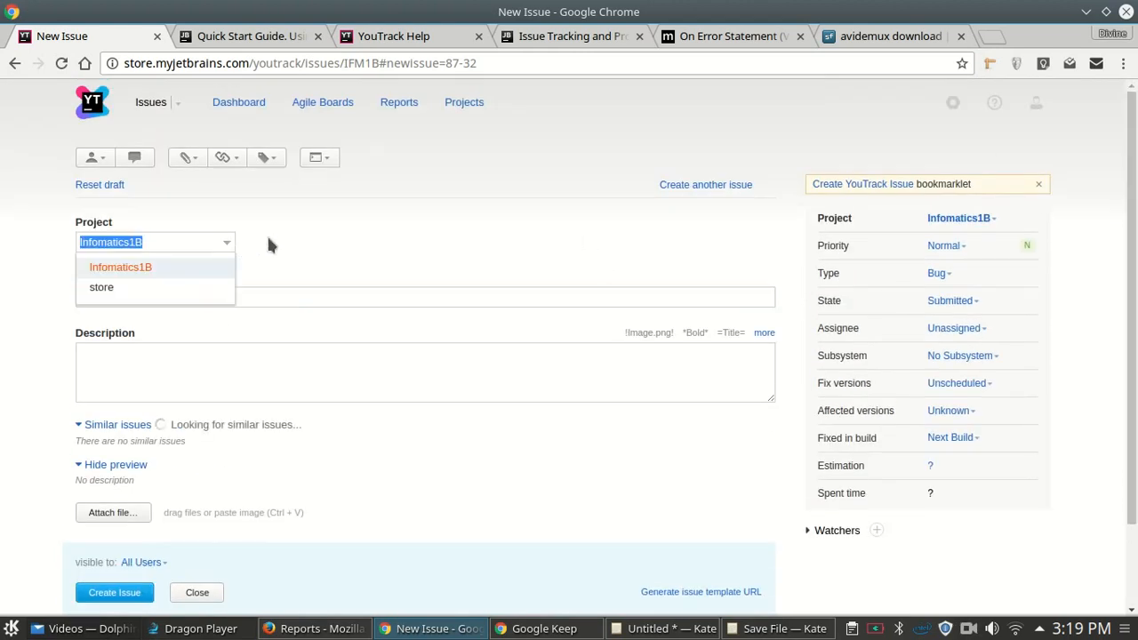
{"action": "left_click", "coordinate": [248, 238]}
{"action": "left_click", "coordinate": [205, 298]}
{"action": "left_click", "coordinate": [226, 253]}
{"action": "left_click", "coordinate": [223, 247]}
{"action": "left_click", "coordinate": [156, 292]}
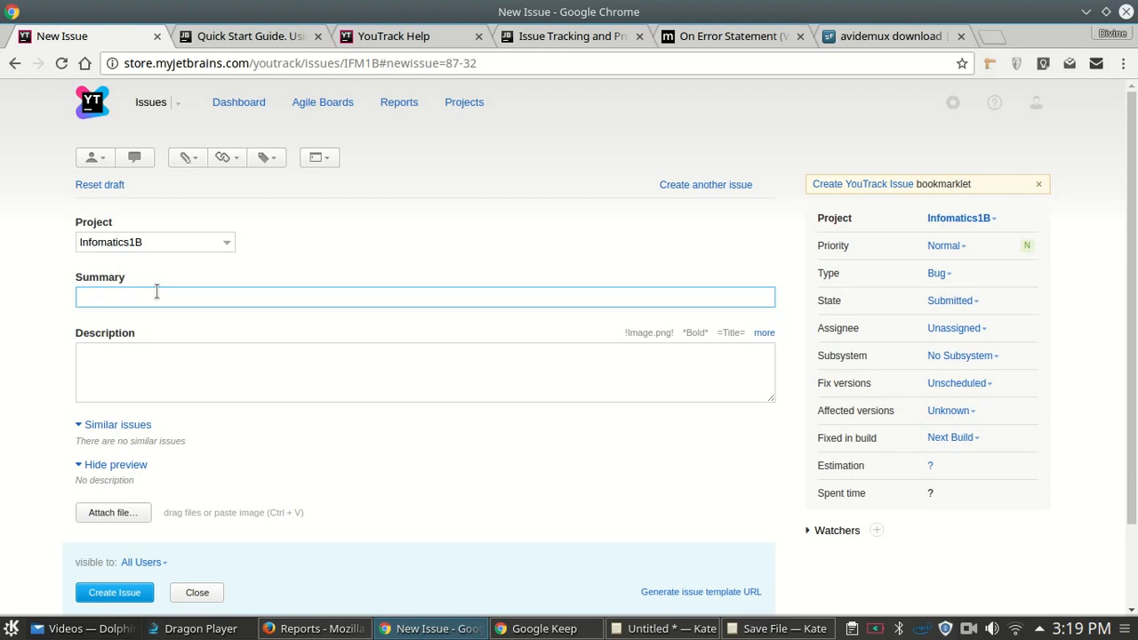
- Enter the summary 'DLL with abstract classes'
{"action": "type", "text": "DLL"}
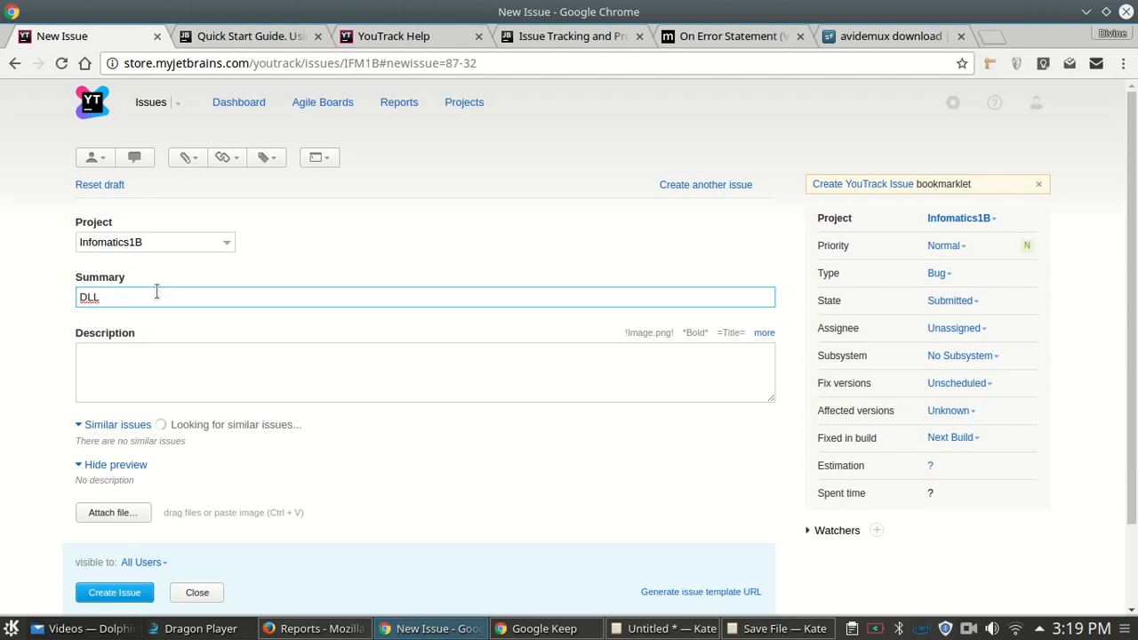
{"action": "type", "text": " W"}
{"action": "key", "text": "BackSpace"}
{"action": "type", "text": "with abstract classes"}
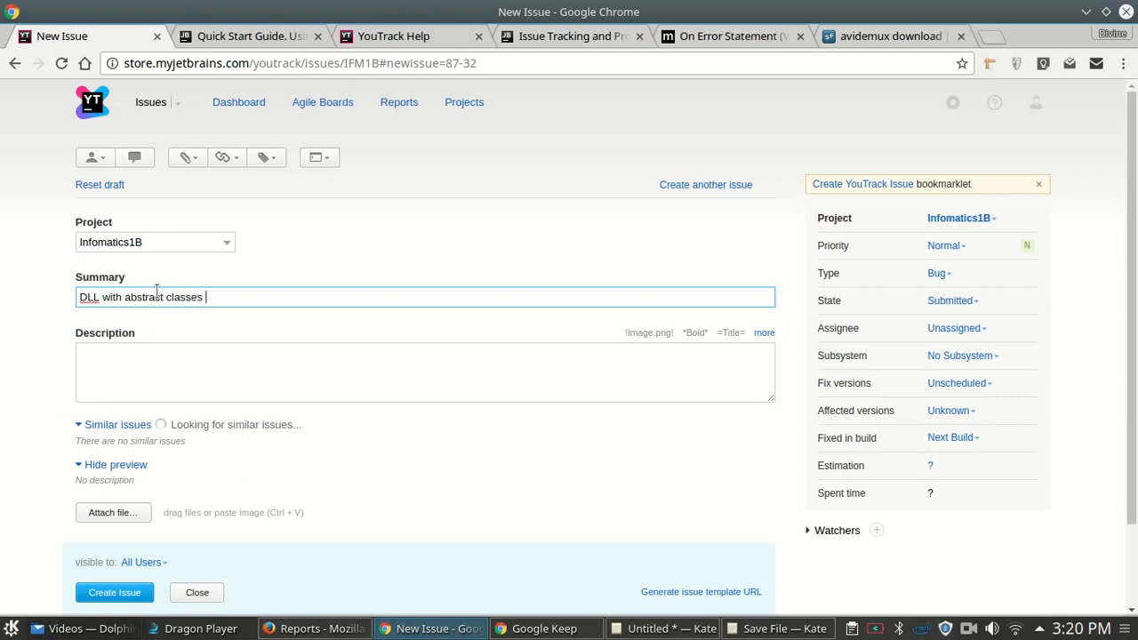
{"action": "left_click", "coordinate": [149, 369]}
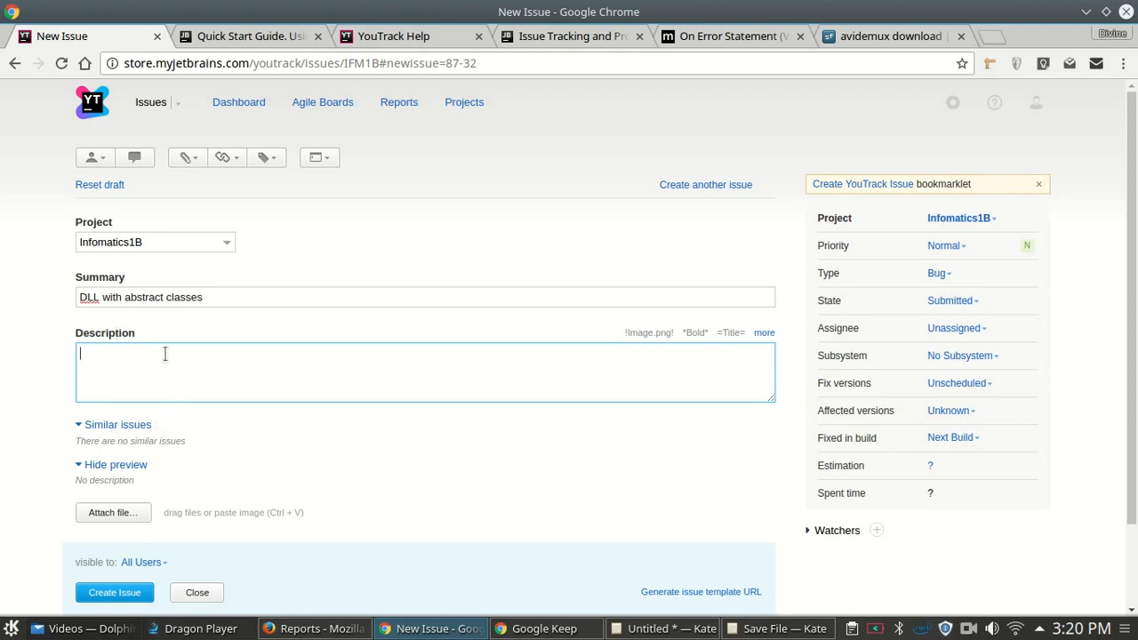
- Mention the teammate with an @ mention at the start of the description
{"action": "scroll", "coordinate": [164, 353], "scroll_direction": "down", "scroll_amount": 1}
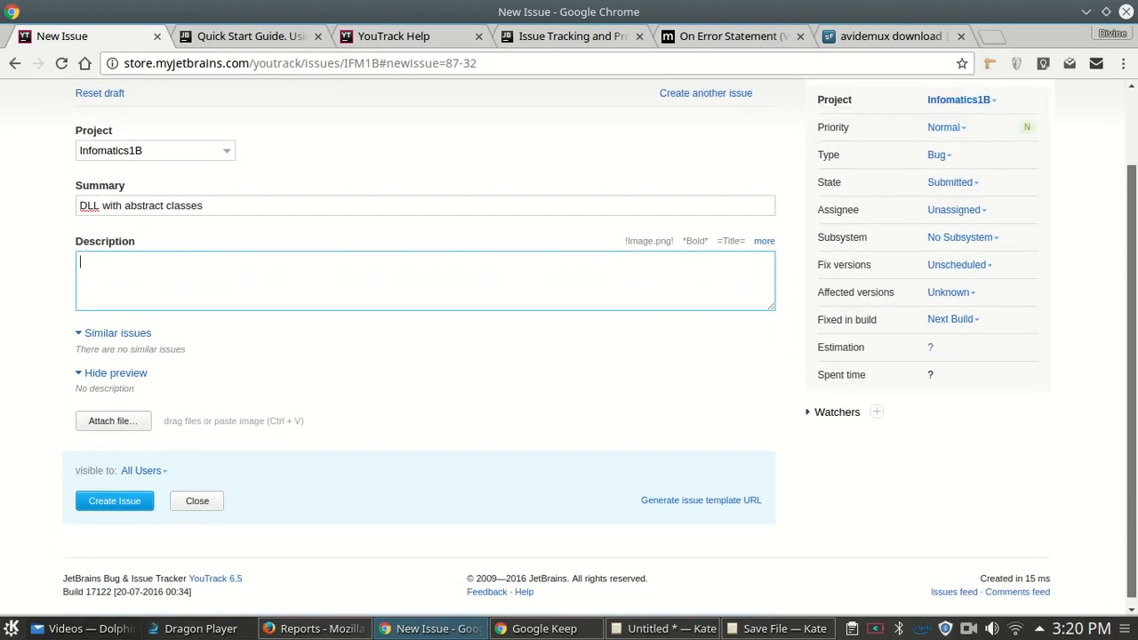
{"action": "scroll", "coordinate": [569, 354], "scroll_direction": "up", "scroll_amount": 1}
{"action": "scroll", "coordinate": [568, 354], "scroll_direction": "down", "scroll_amount": 1}
{"action": "scroll", "coordinate": [569, 354], "scroll_direction": "down", "scroll_amount": 1}
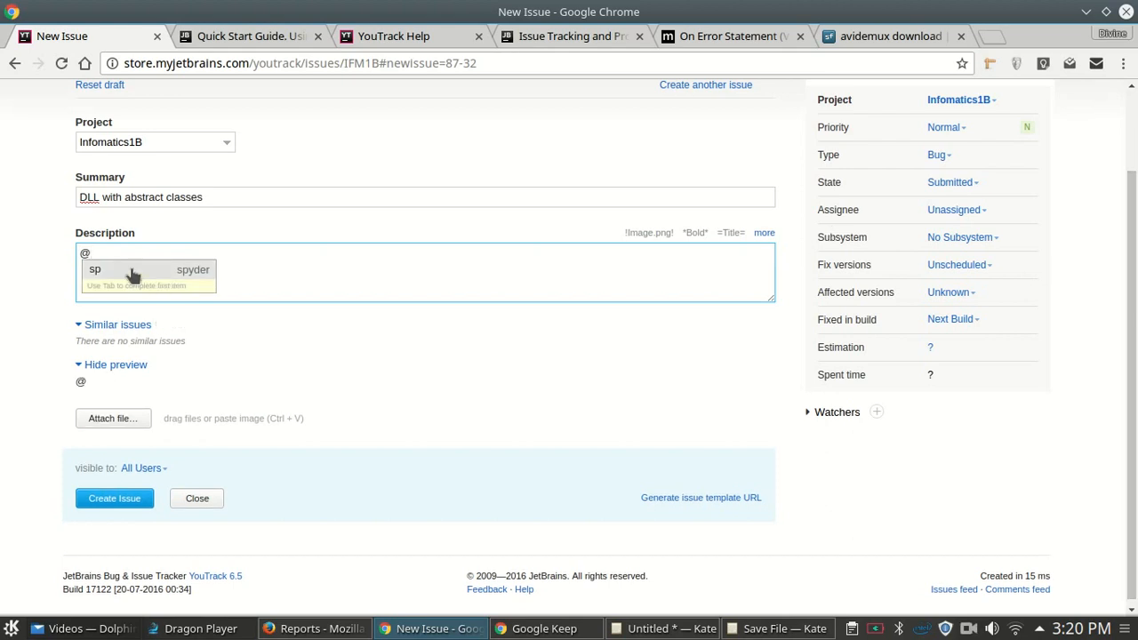
{"action": "left_click", "coordinate": [132, 270]}
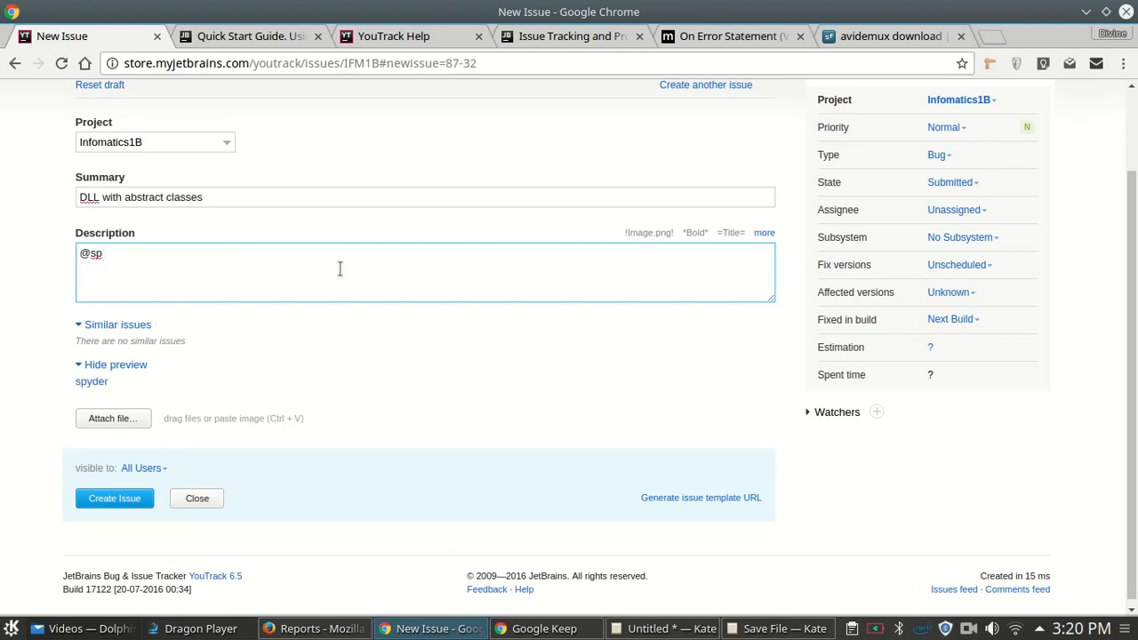
{"action": "key", "text": "BackSpace"}
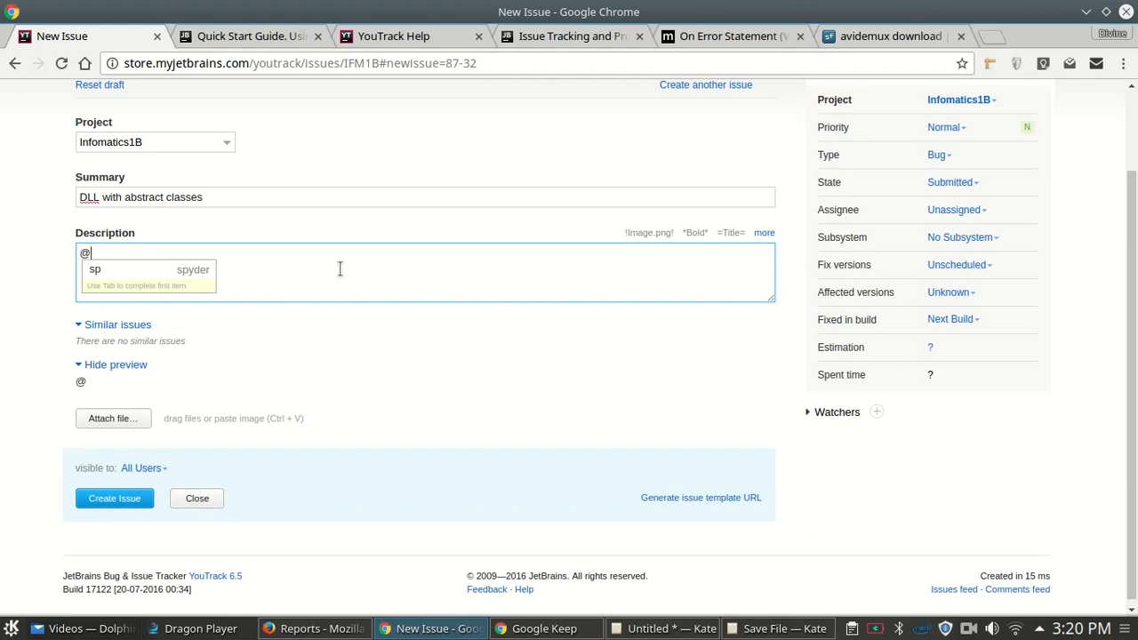
{"action": "left_click", "coordinate": [174, 273]}
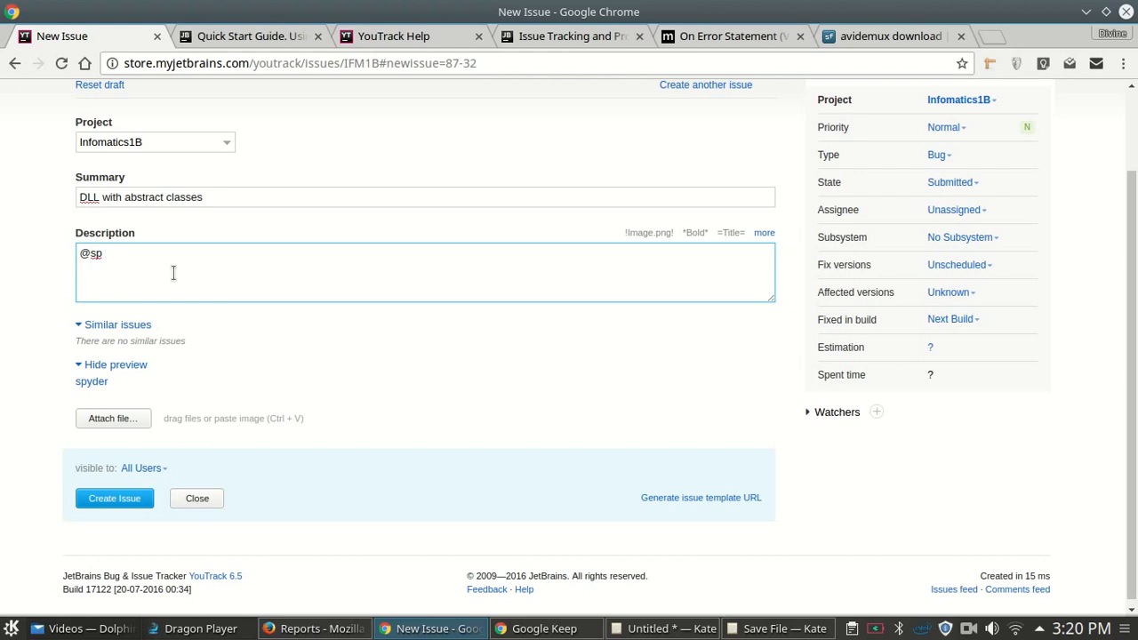
- Add 'please create this as soon as possible so that we can all begin working on the project'
{"action": "type", "text": "please create this"}
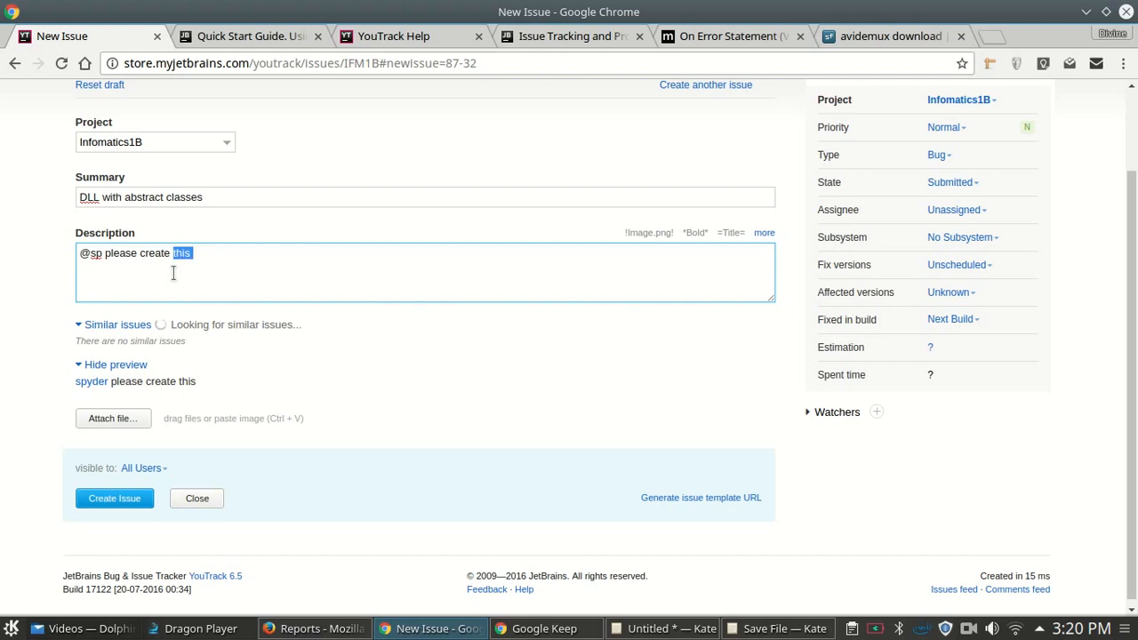
{"action": "key", "text": "ctrl+shift+Left"}
{"action": "key", "text": "ctrl+shift+Left"}
{"action": "key", "text": "ctrl+shift+Left"}
{"action": "key", "text": "ctrl+shift+Right"}
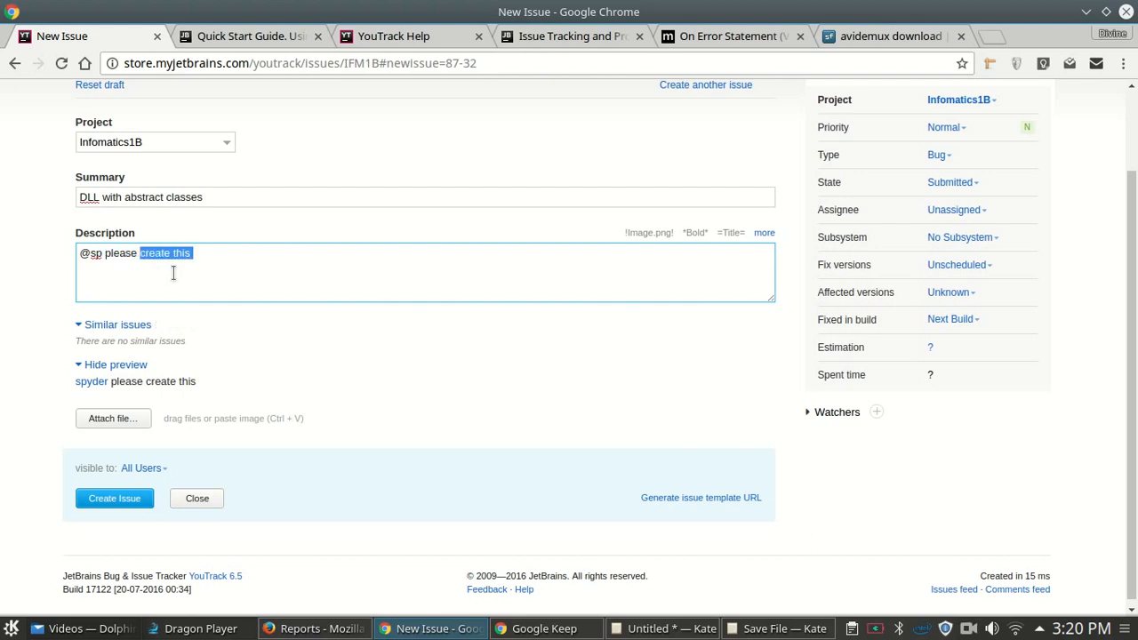
{"action": "key", "text": "End"}
{"action": "type", "text": "as soo"}
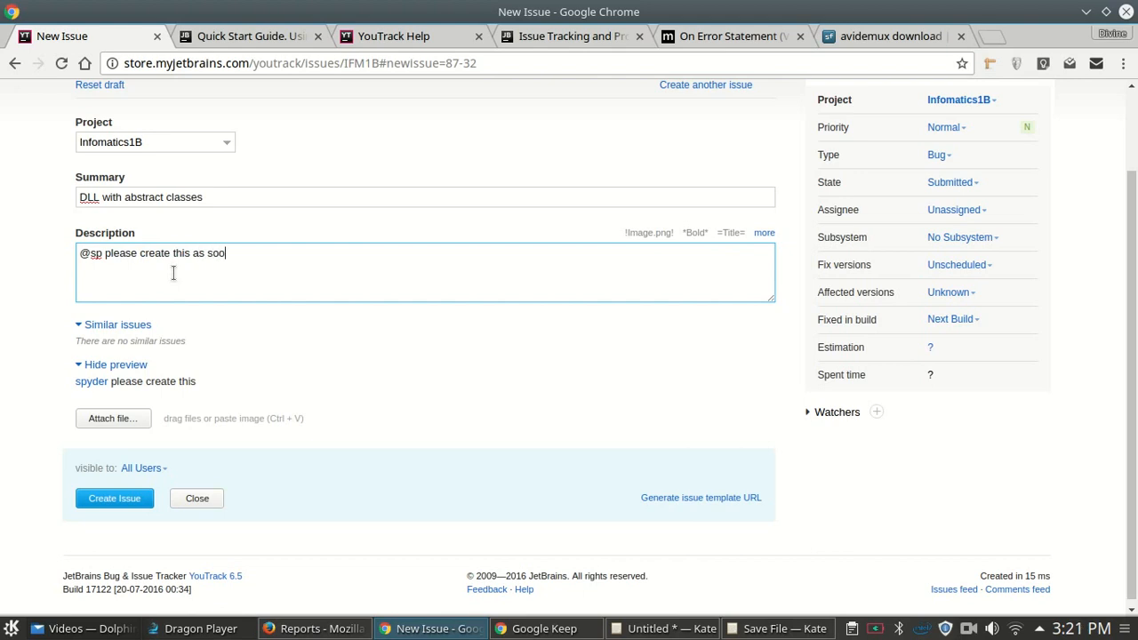
{"action": "type", "text": "n as p"}
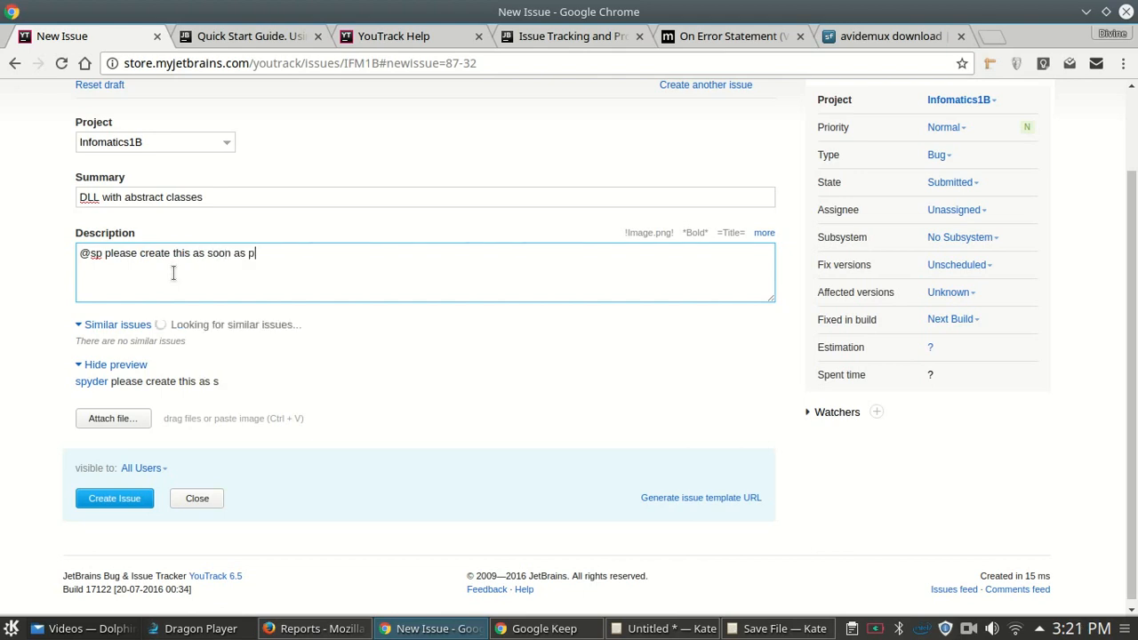
{"action": "type", "text": "ossible so t"}
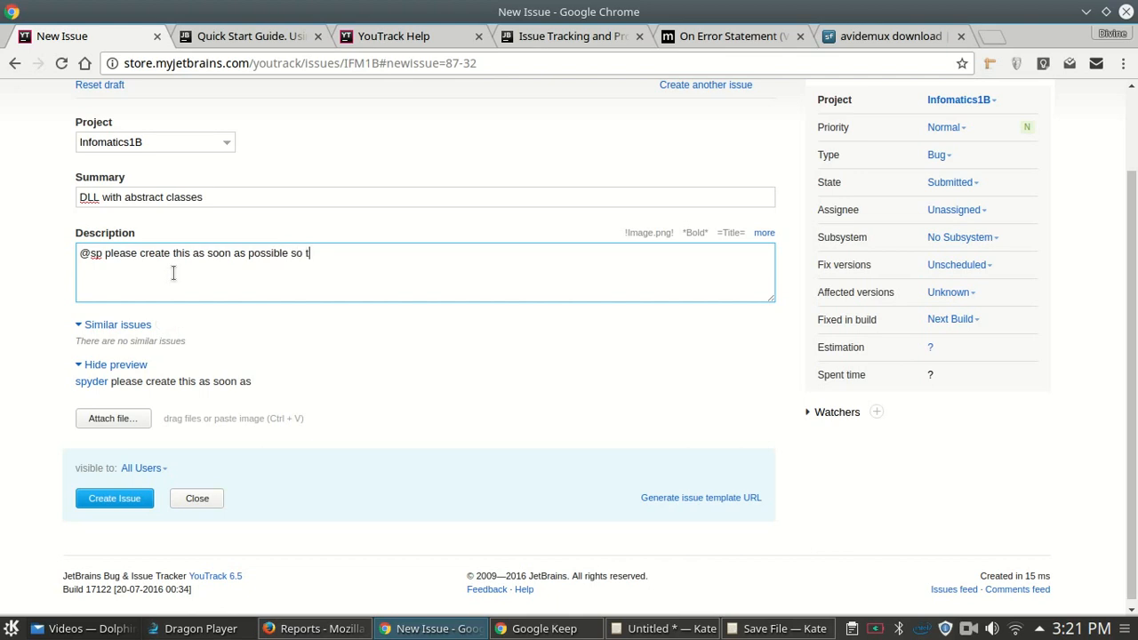
{"action": "type", "text": "hat we can all begin"}
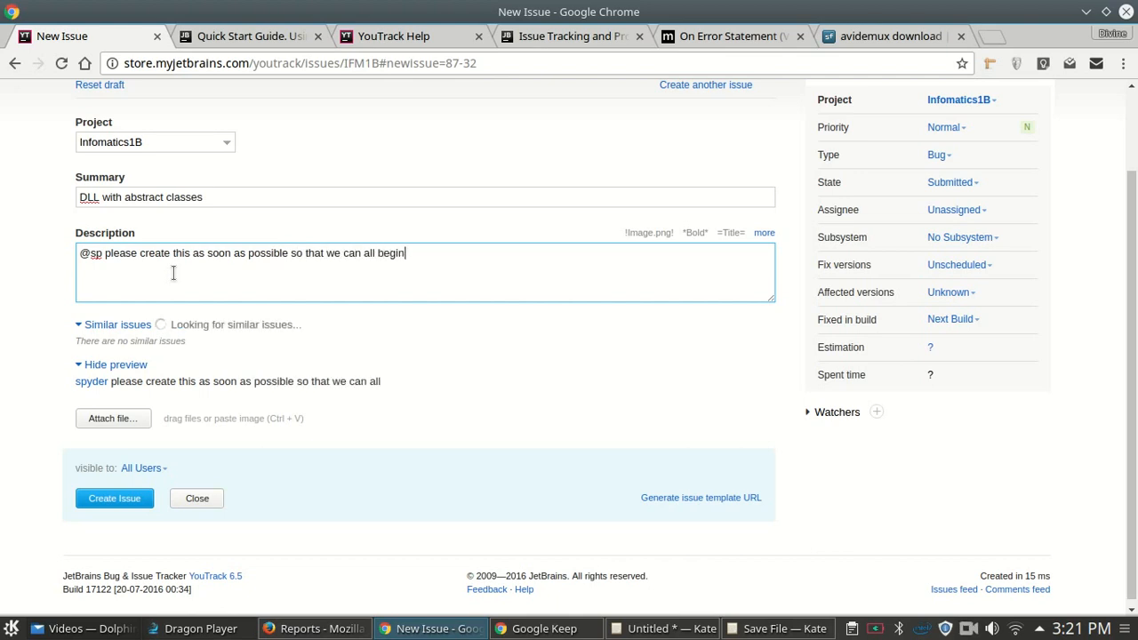
{"action": "type", "text": " working on the "}
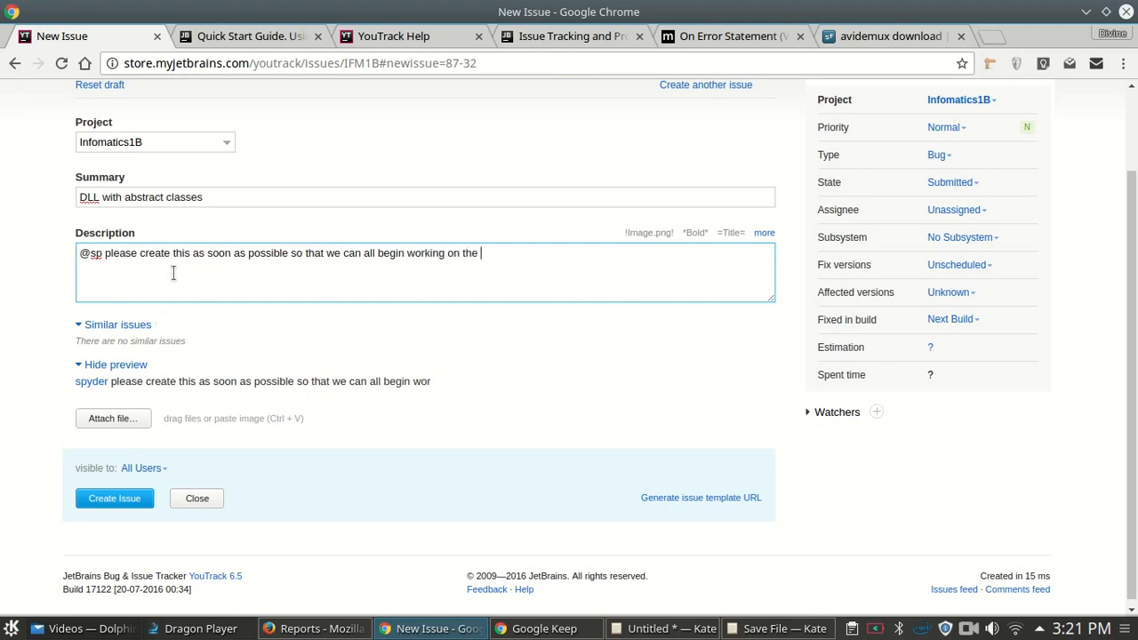
{"action": "type", "text": "rproject"}
{"action": "key", "text": "BackSpace"}
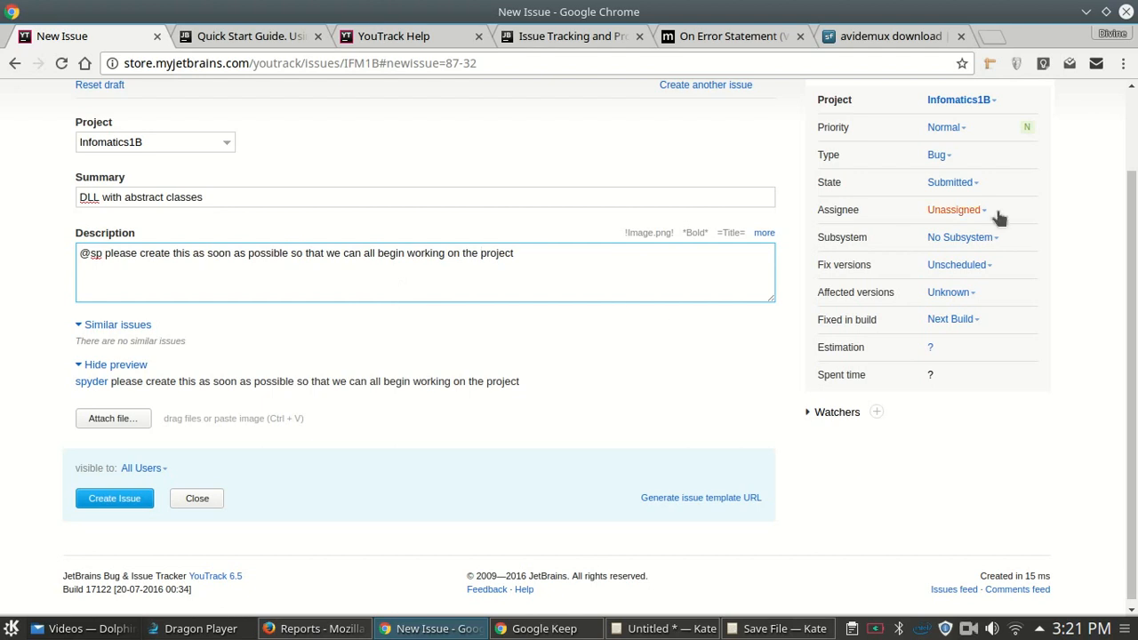
- Bring up the file picker to attach a file to the issue
{"action": "right_click", "coordinate": [1134, 194]}
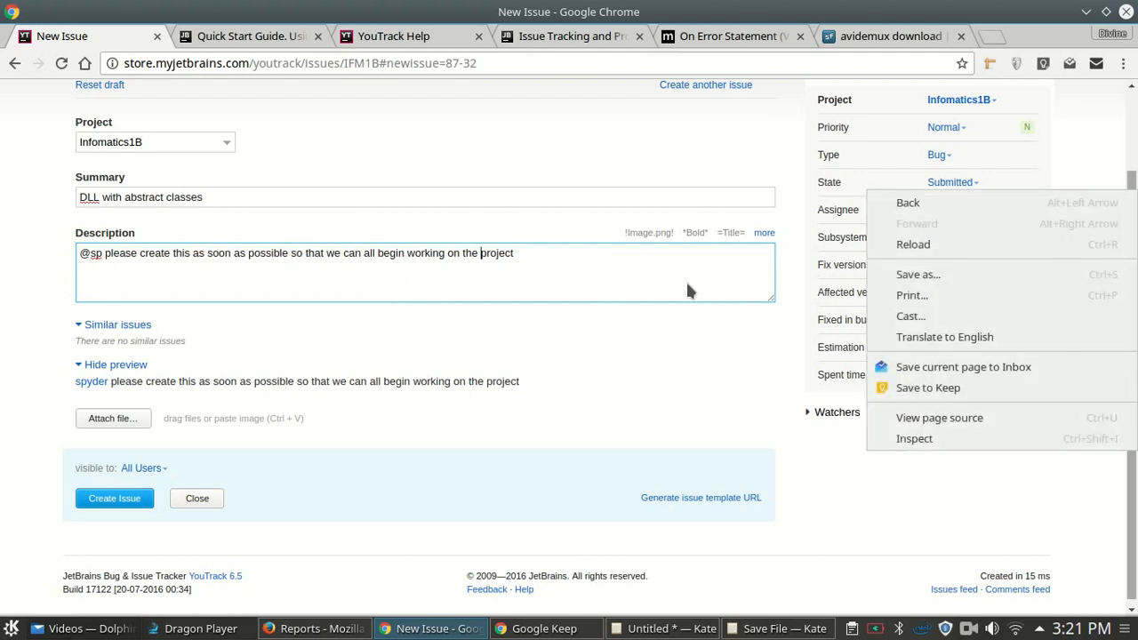
{"action": "left_click", "coordinate": [305, 345]}
{"action": "left_click", "coordinate": [141, 416]}
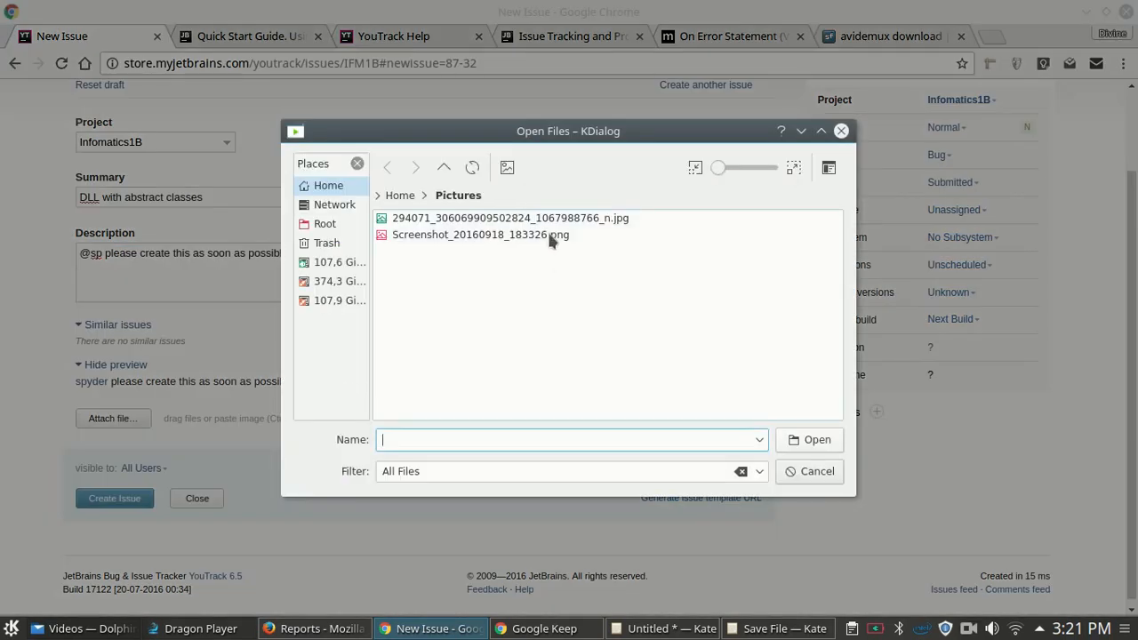
- Attach Screenshot_20160918_183326.png (777 KB) and open it in the image editor
{"action": "double_click", "coordinate": [550, 231]}
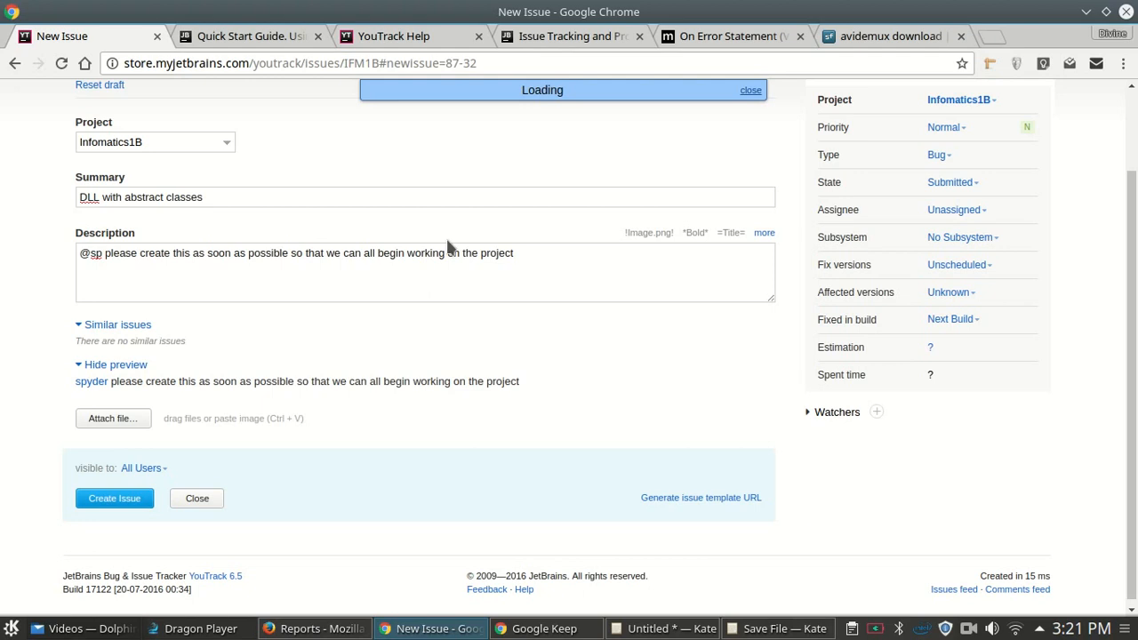
{"action": "left_click", "coordinate": [541, 262]}
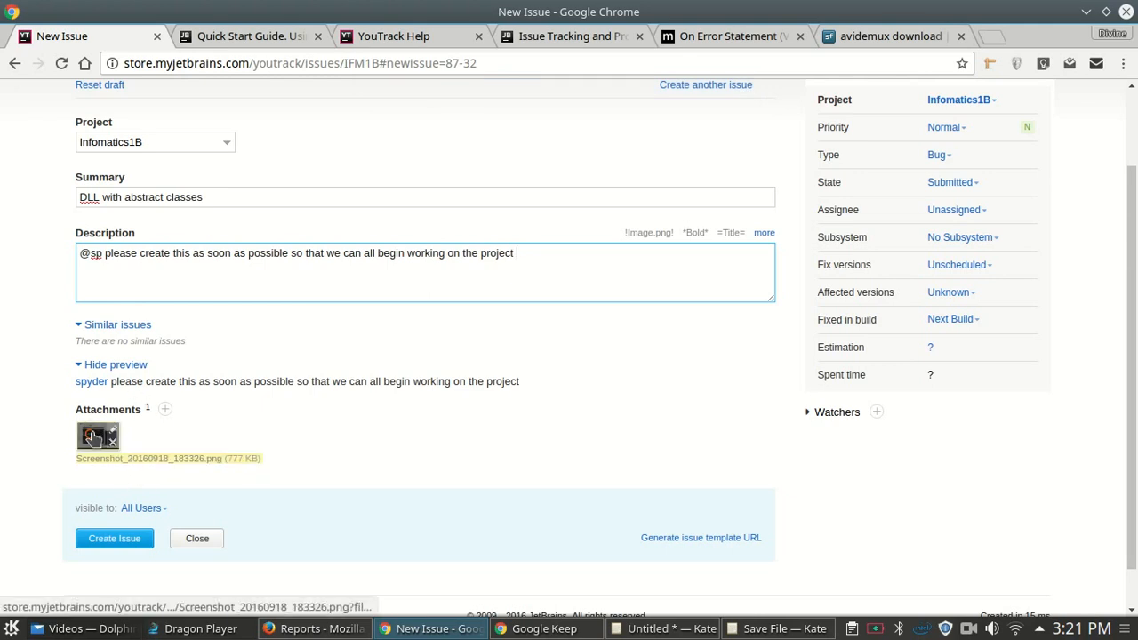
{"action": "mouse_move", "coordinate": [91, 435]}
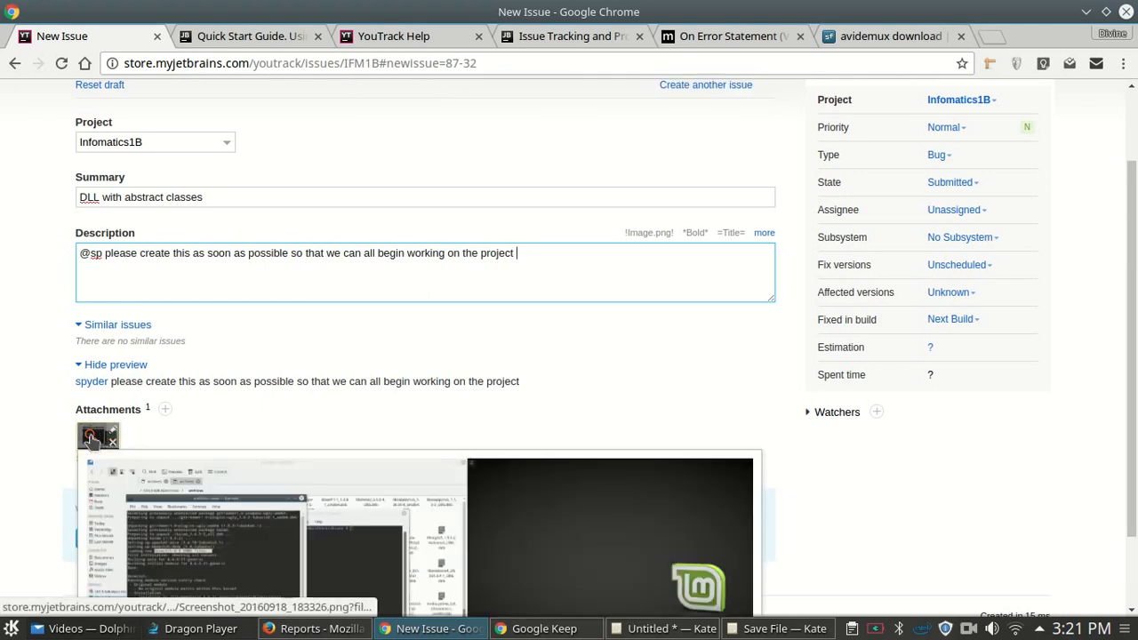
{"action": "scroll", "coordinate": [94, 408], "scroll_direction": "down", "scroll_amount": 2}
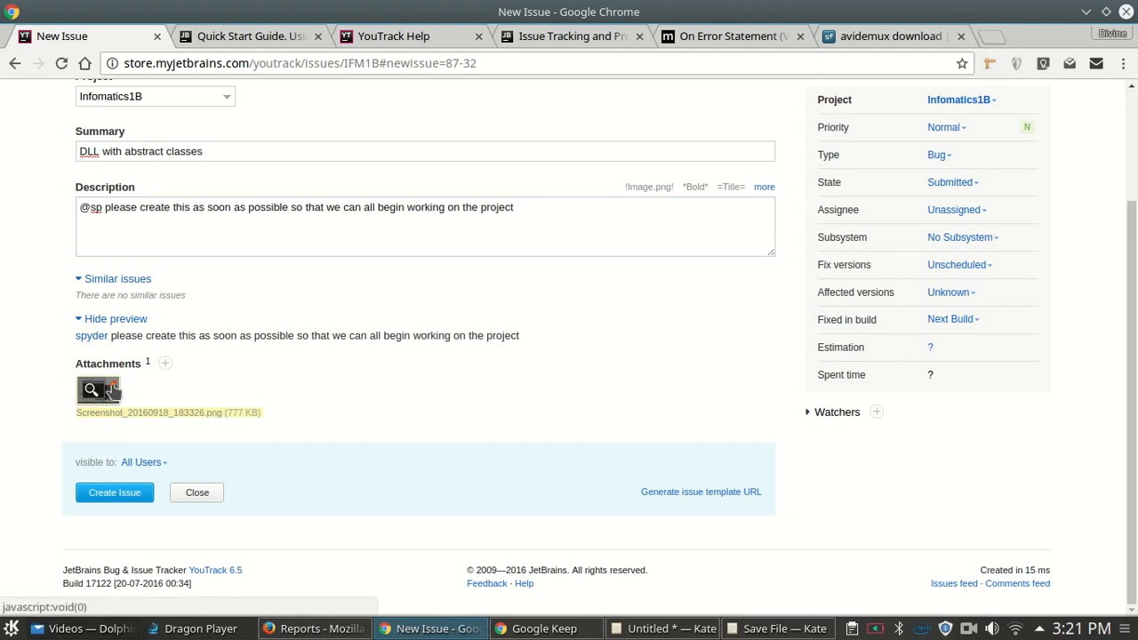
{"action": "left_click", "coordinate": [105, 390]}
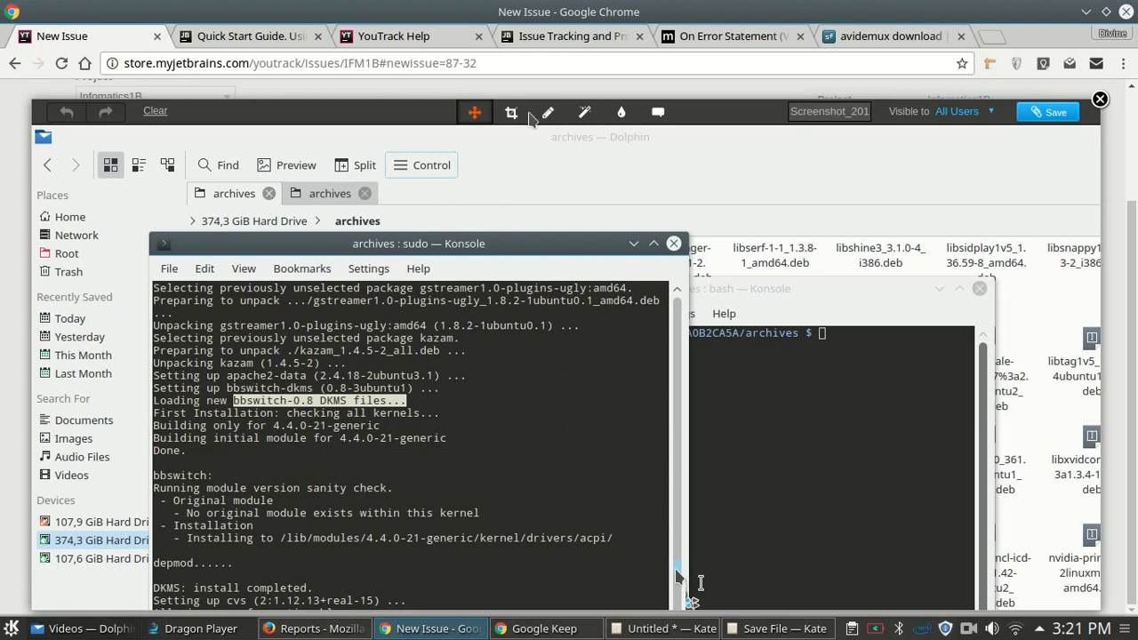
- Draw a red pencil line under 'Done.' on the screenshot and close the editor
{"action": "left_click", "coordinate": [548, 113]}
{"action": "left_click_drag", "start_coordinate": [157, 457], "coordinate": [413, 464]}
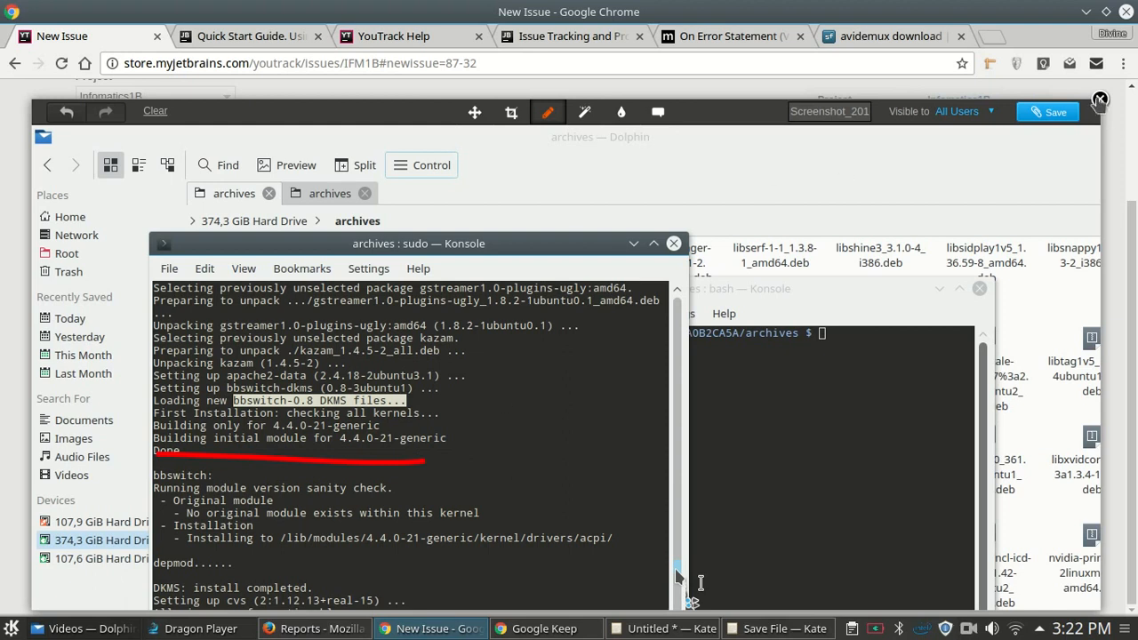
{"action": "left_click", "coordinate": [1100, 98]}
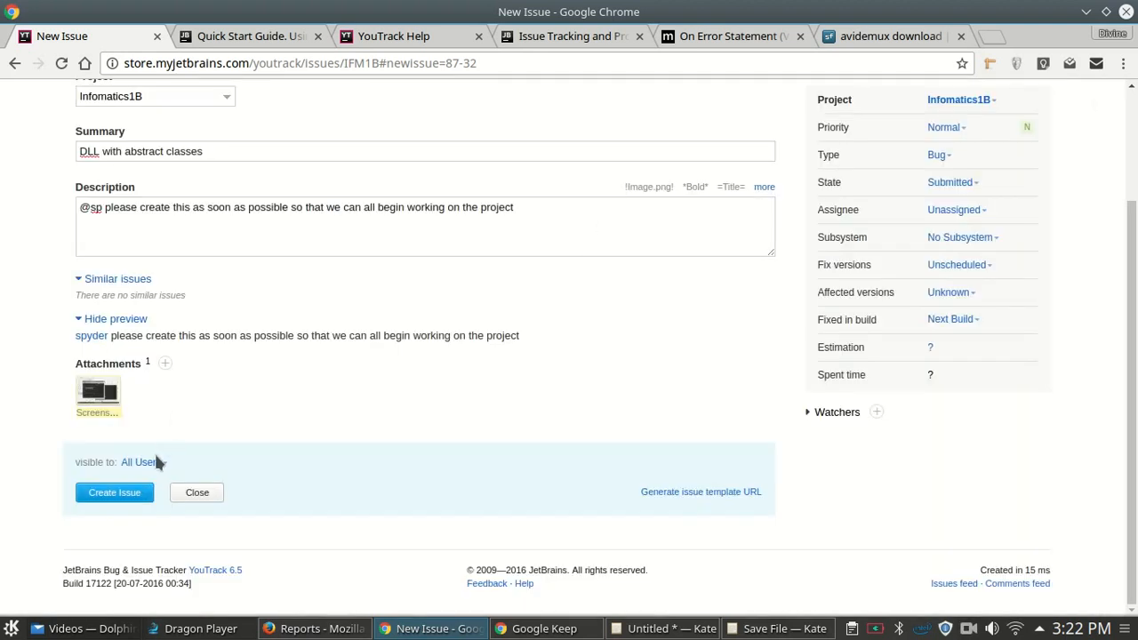
- Delete the screenshot attachment from the draft, confirming with OK
{"action": "left_click", "coordinate": [112, 396]}
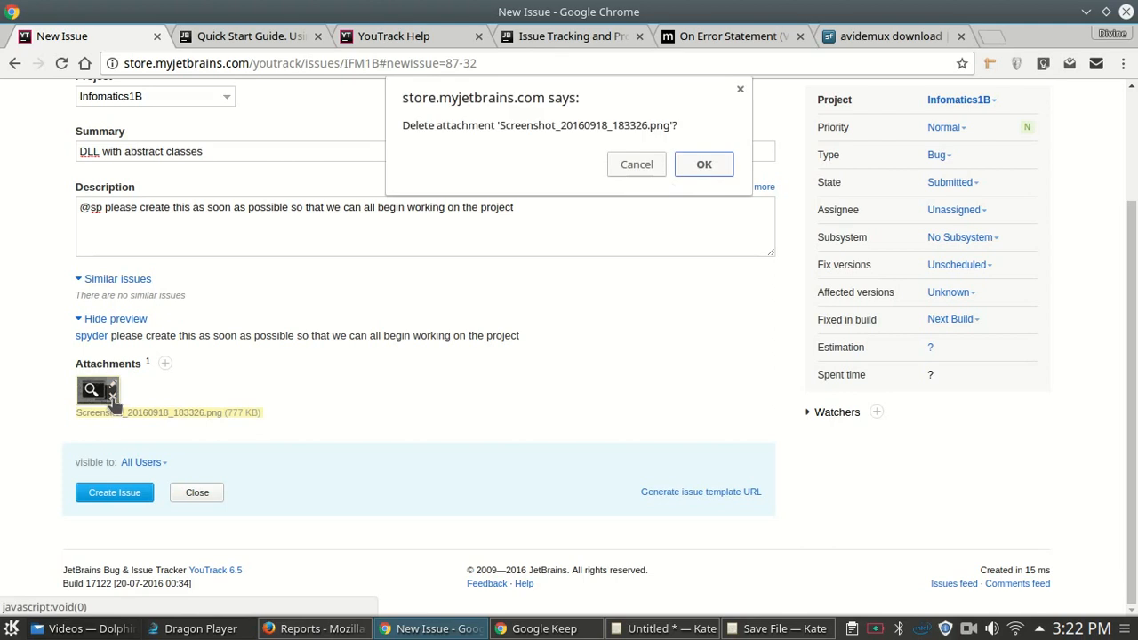
{"action": "left_click", "coordinate": [704, 165]}
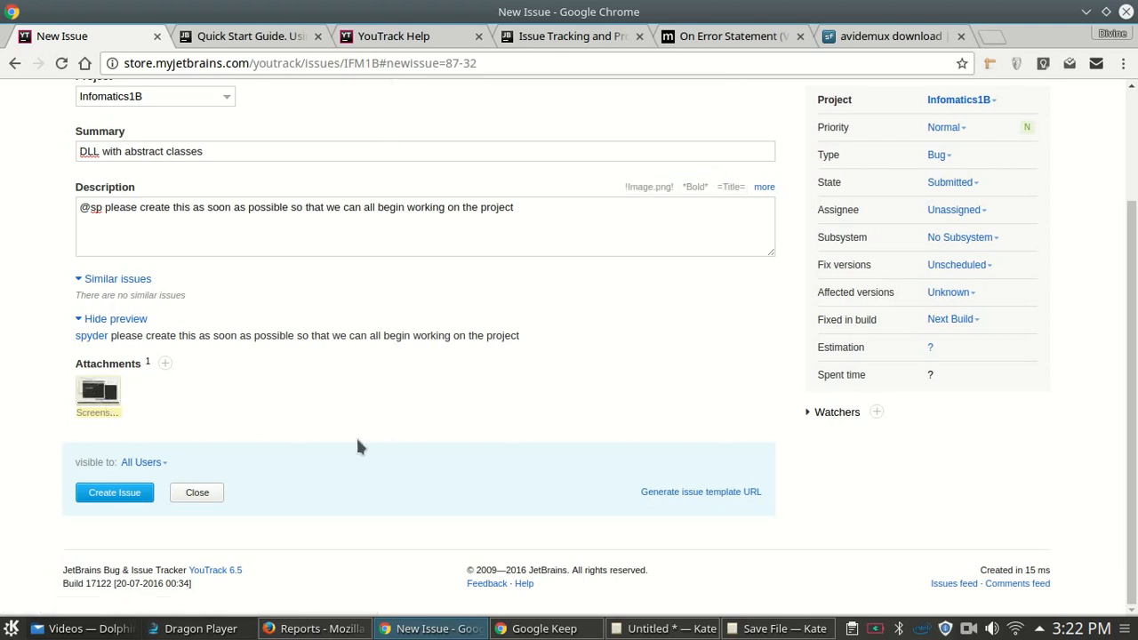
{"action": "scroll", "coordinate": [368, 394], "scroll_direction": "up", "scroll_amount": 3}
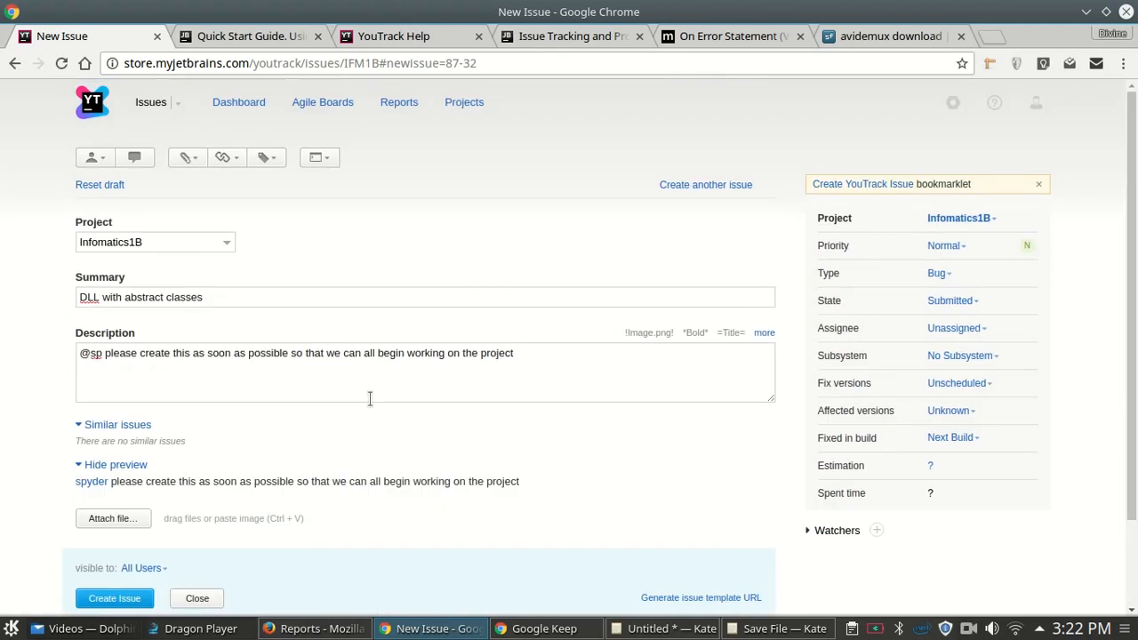
- Look at the mentioned teammate's profile from the description preview, then return to the draft
{"action": "scroll", "coordinate": [370, 398], "scroll_direction": "down", "scroll_amount": 1}
{"action": "left_click_drag", "start_coordinate": [75, 436], "coordinate": [544, 449]}
{"action": "left_click", "coordinate": [199, 450]}
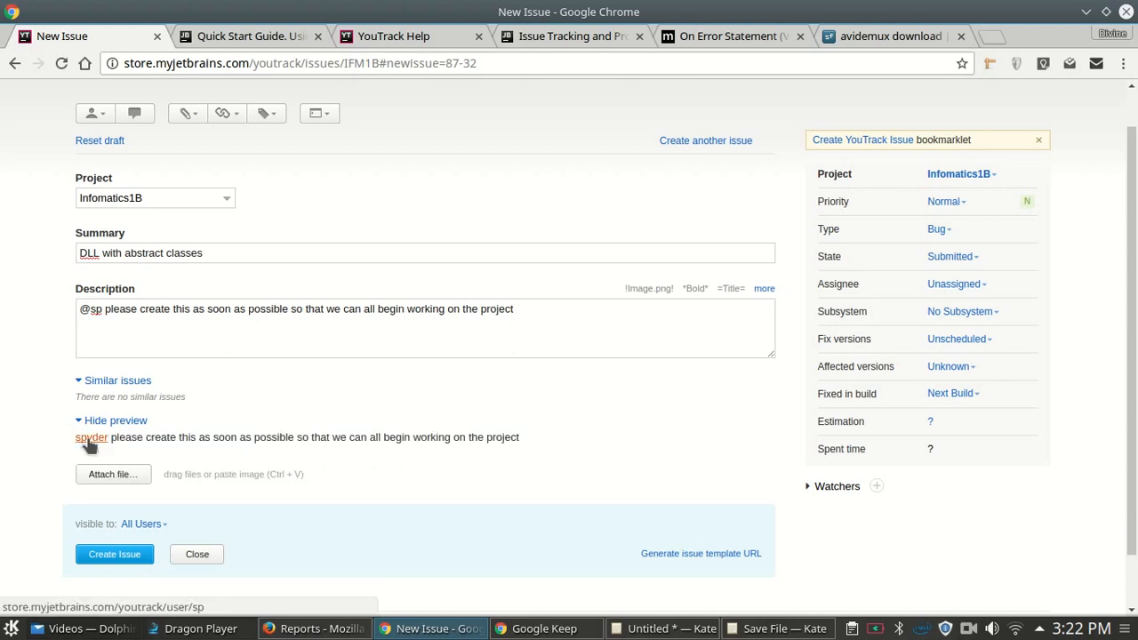
{"action": "left_click", "coordinate": [249, 39]}
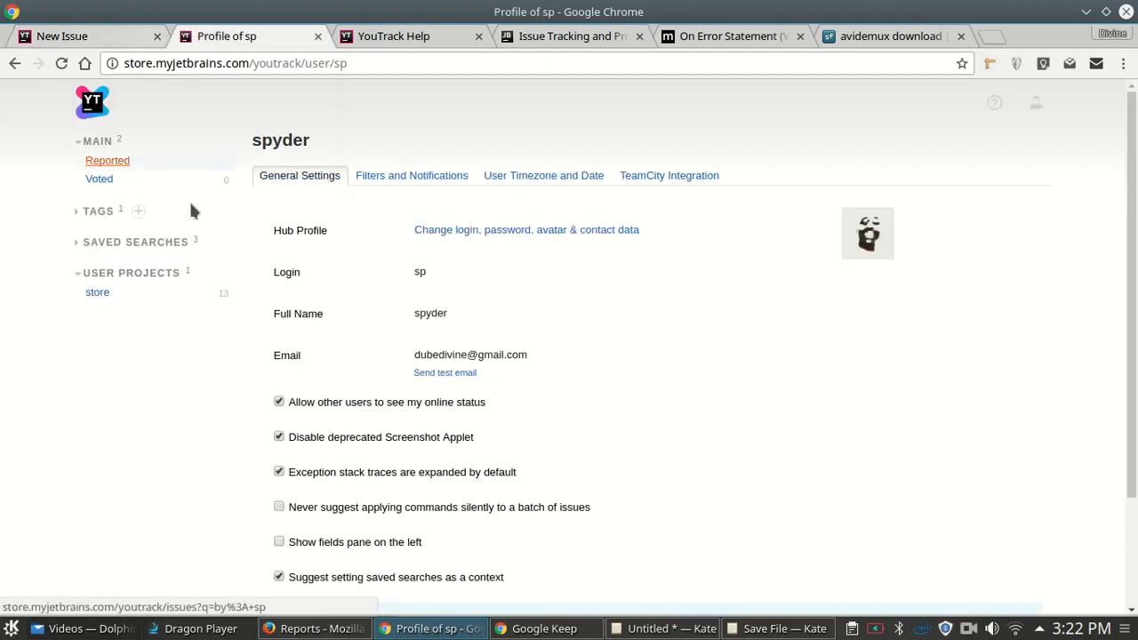
{"action": "scroll", "coordinate": [384, 351], "scroll_direction": "down", "scroll_amount": 2}
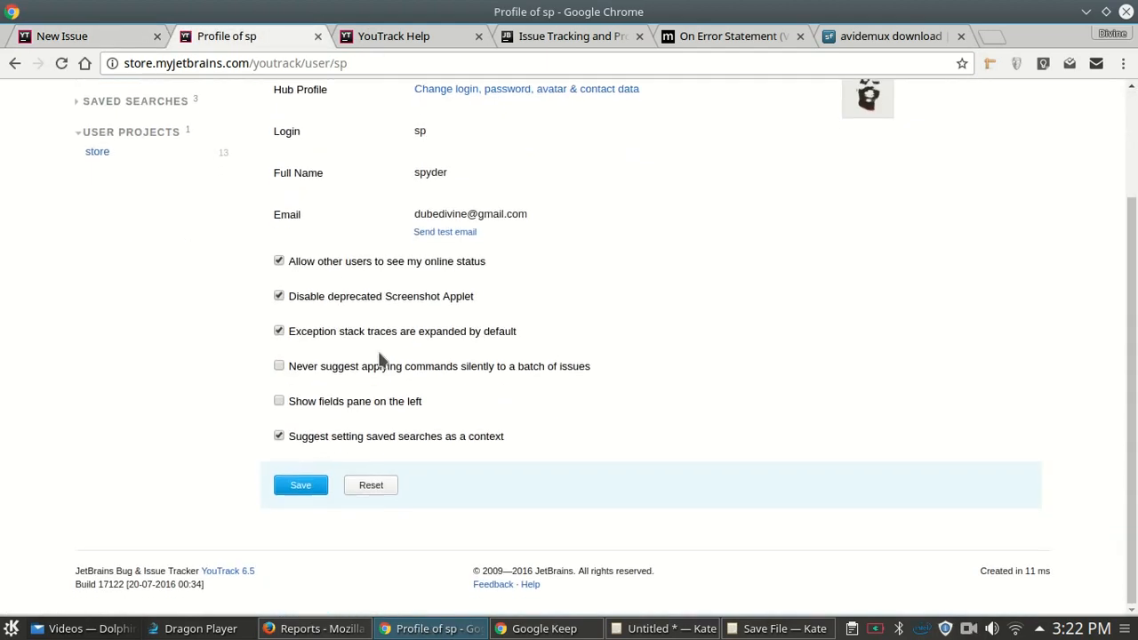
{"action": "scroll", "coordinate": [379, 358], "scroll_direction": "up", "scroll_amount": 3}
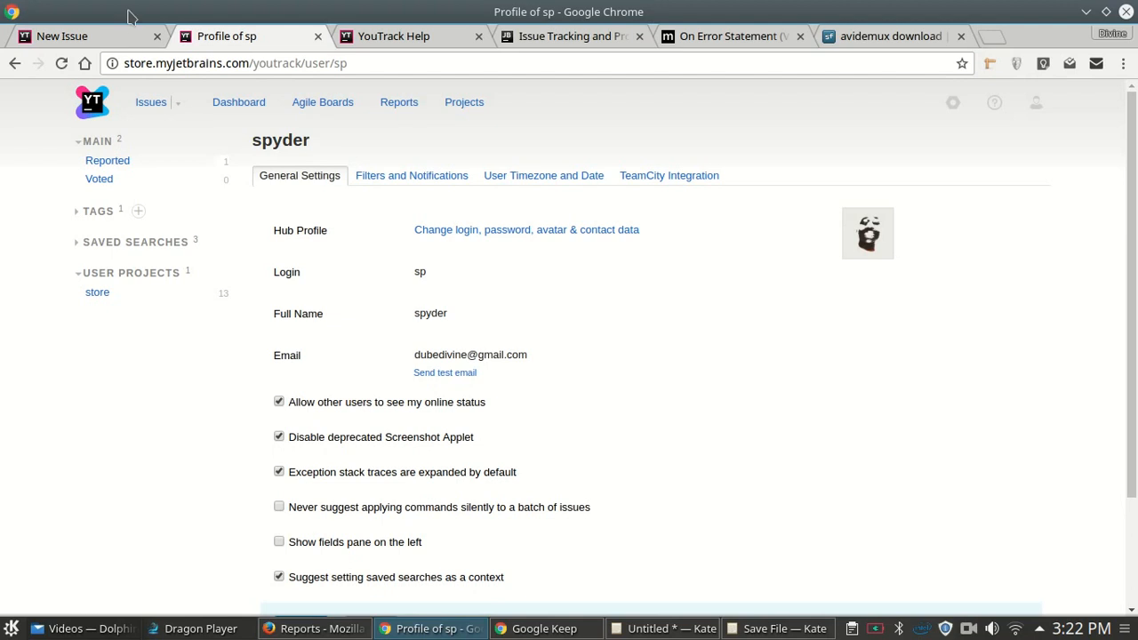
{"action": "left_click", "coordinate": [114, 33]}
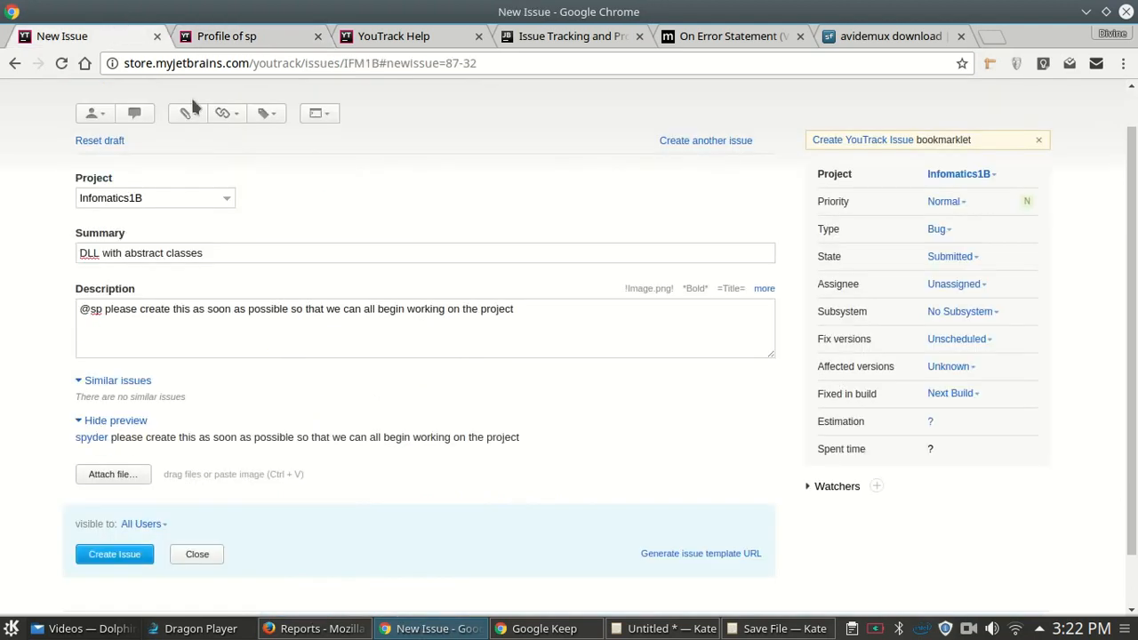
- Review the teammate's profile again and settle back on the 'DLL with abstract classes' draft
{"action": "left_click", "coordinate": [210, 37]}
{"action": "scroll", "coordinate": [324, 278], "scroll_direction": "down", "scroll_amount": 3}
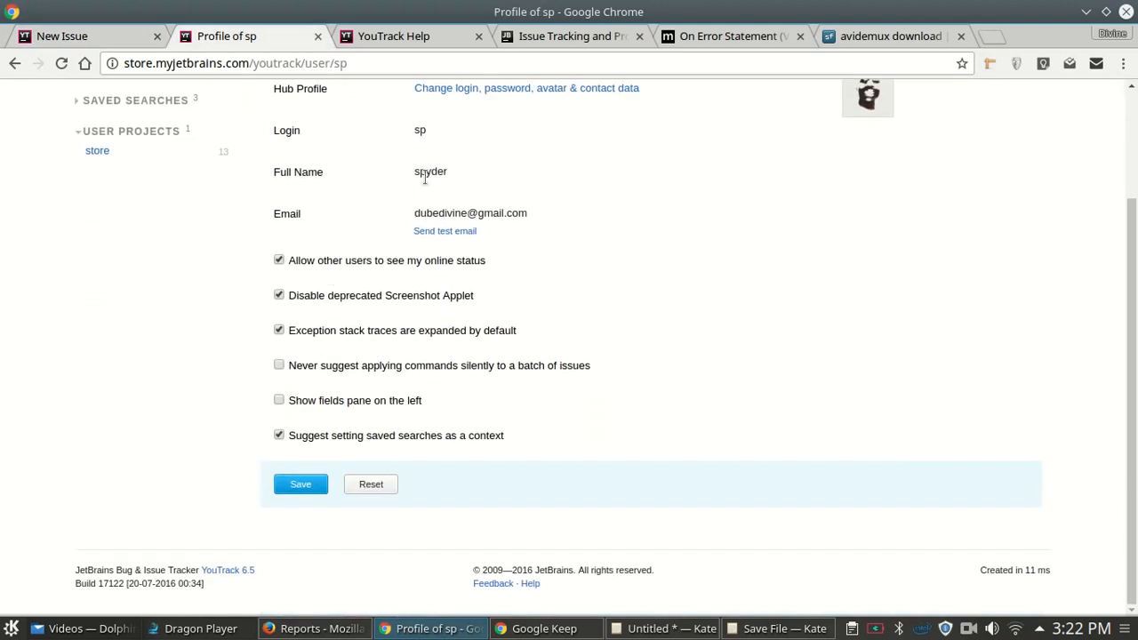
{"action": "left_click_drag", "start_coordinate": [414, 214], "coordinate": [543, 217]}
{"action": "left_click", "coordinate": [496, 236]}
{"action": "scroll", "coordinate": [485, 184], "scroll_direction": "up", "scroll_amount": 3}
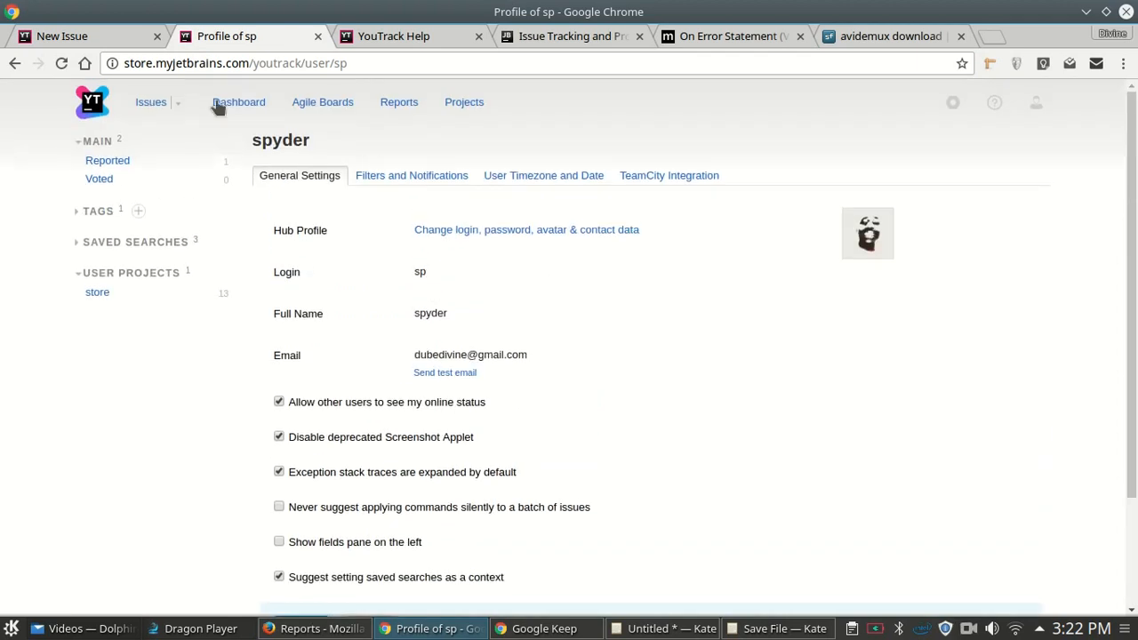
{"action": "left_click", "coordinate": [107, 34]}
{"action": "left_click", "coordinate": [256, 40]}
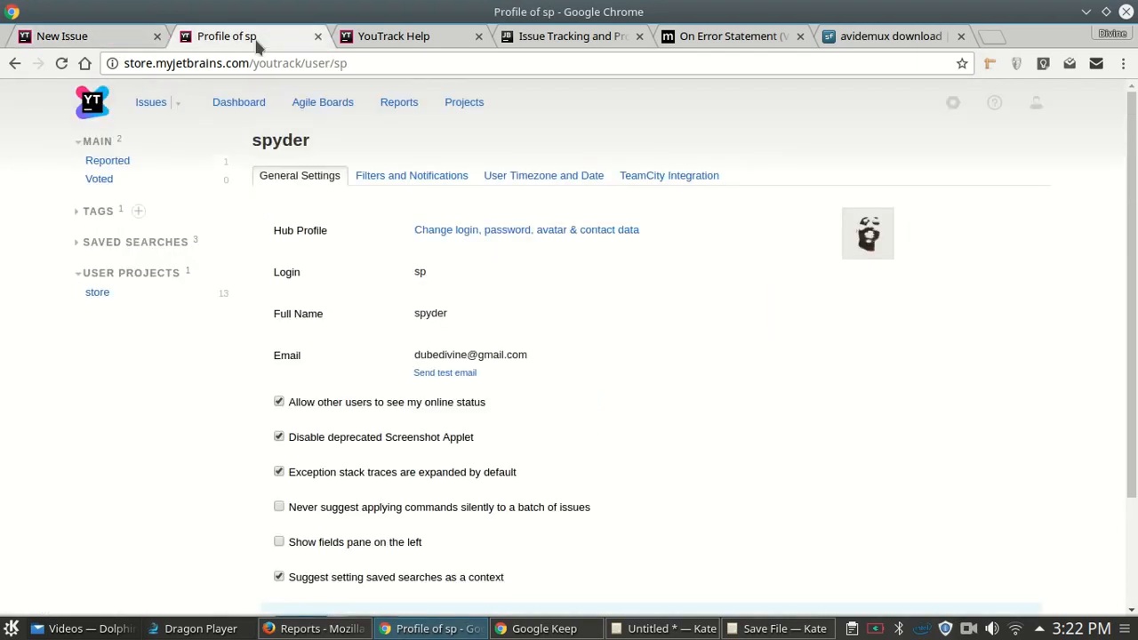
{"action": "scroll", "coordinate": [1130, 267], "scroll_direction": "down", "scroll_amount": 3}
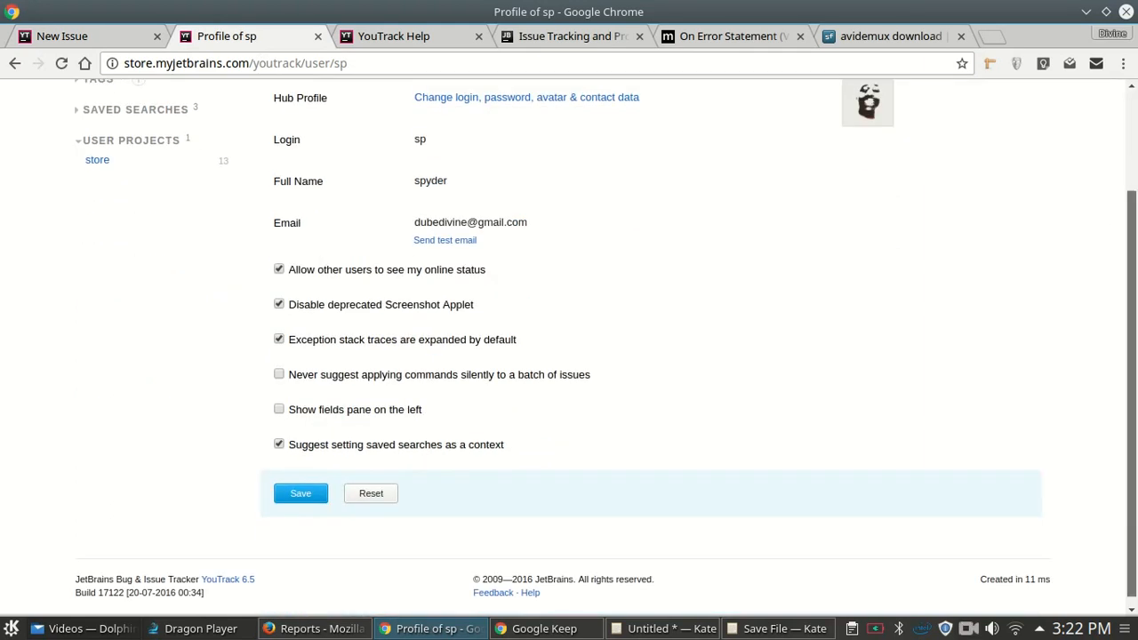
{"action": "left_click", "coordinate": [98, 28]}
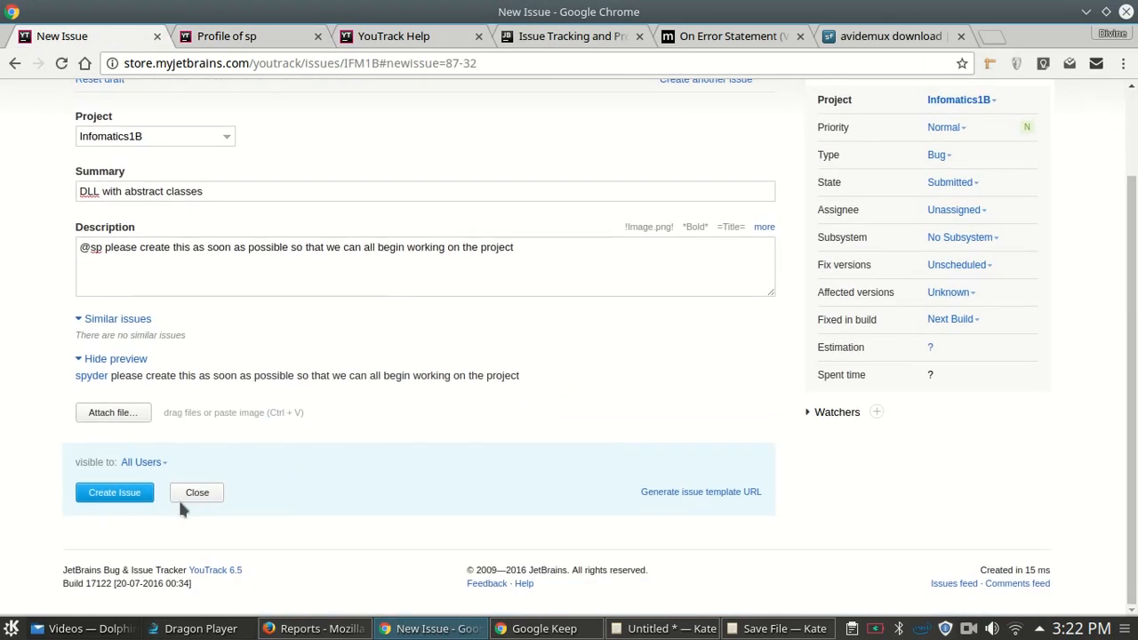
- Set the issue priority to Show-stopper and the type to Task
{"action": "scroll", "coordinate": [916, 381], "scroll_direction": "up", "scroll_amount": 2}
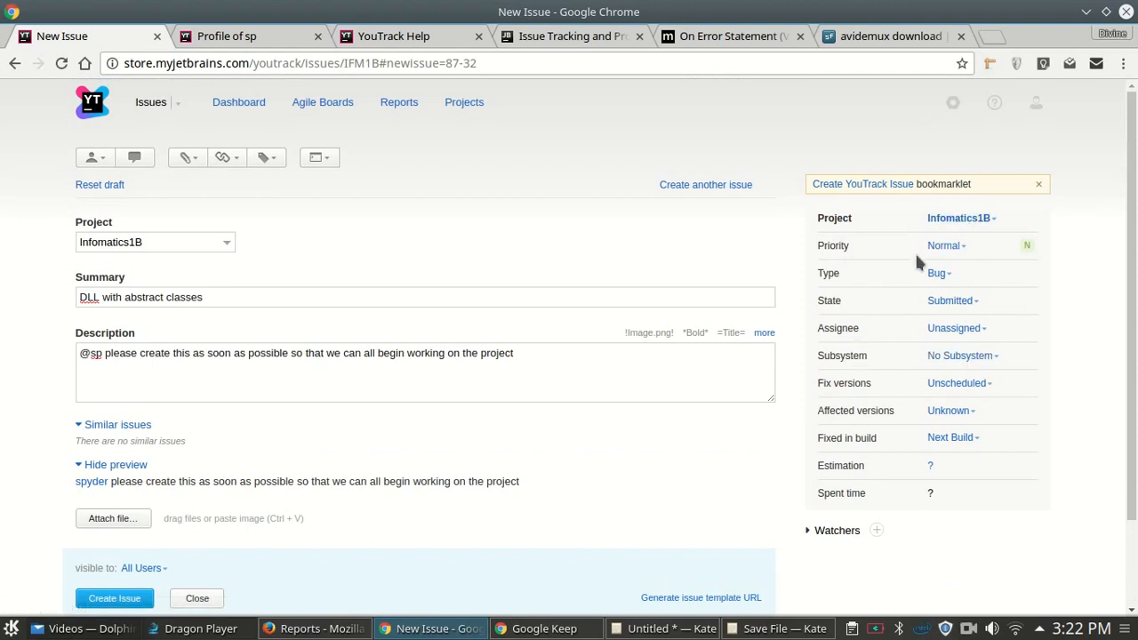
{"action": "left_click", "coordinate": [961, 249]}
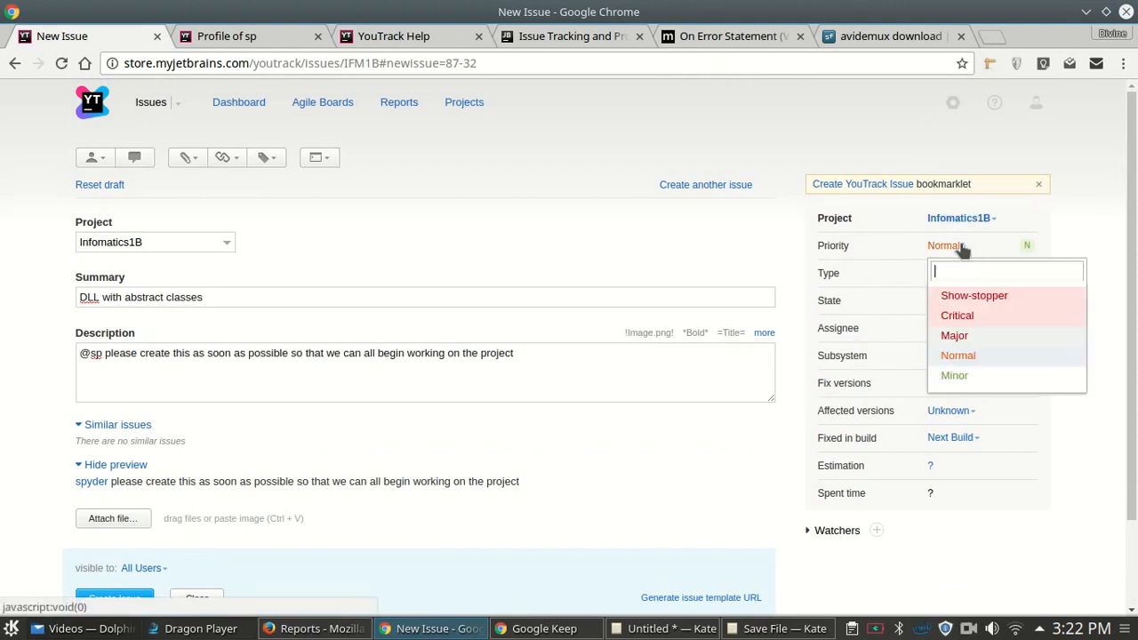
{"action": "left_click", "coordinate": [974, 296]}
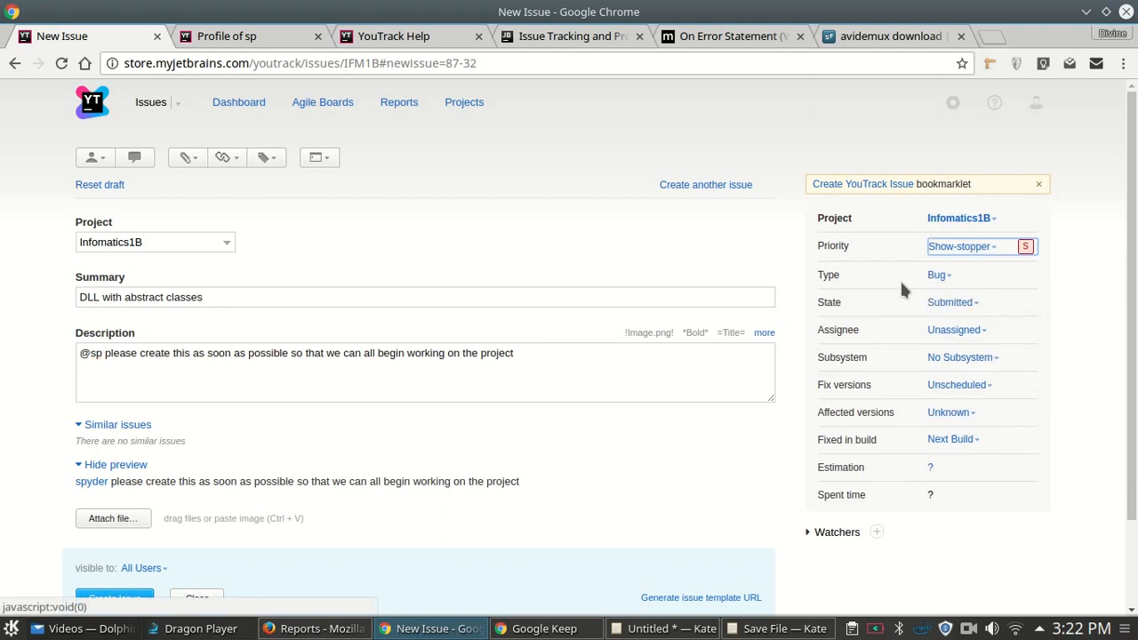
{"action": "left_click", "coordinate": [947, 277]}
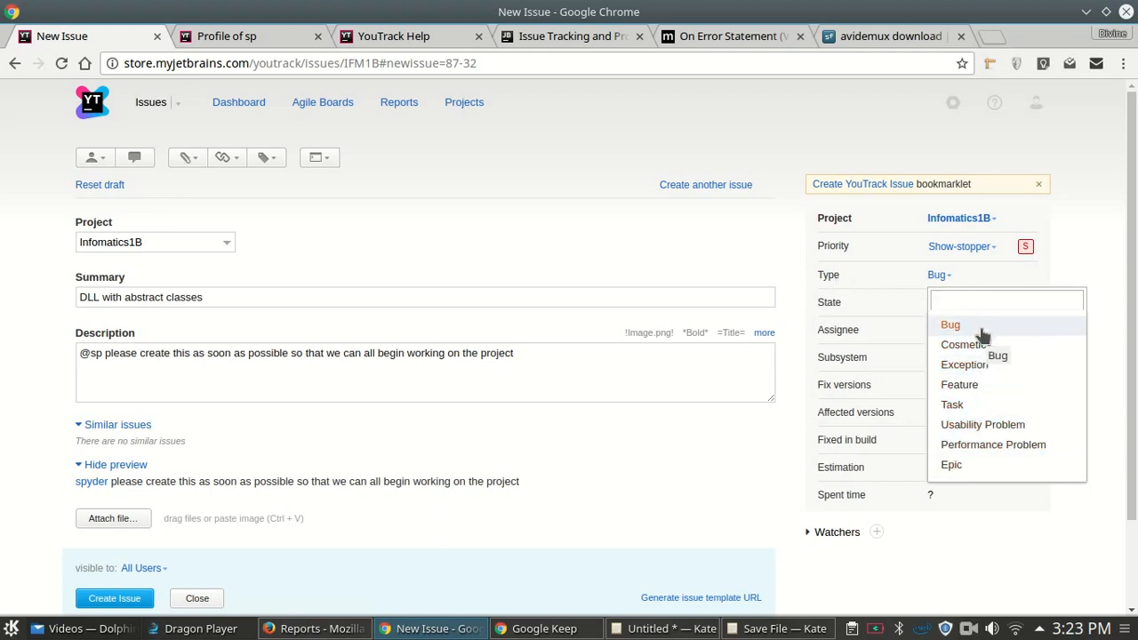
{"action": "left_click", "coordinate": [982, 406]}
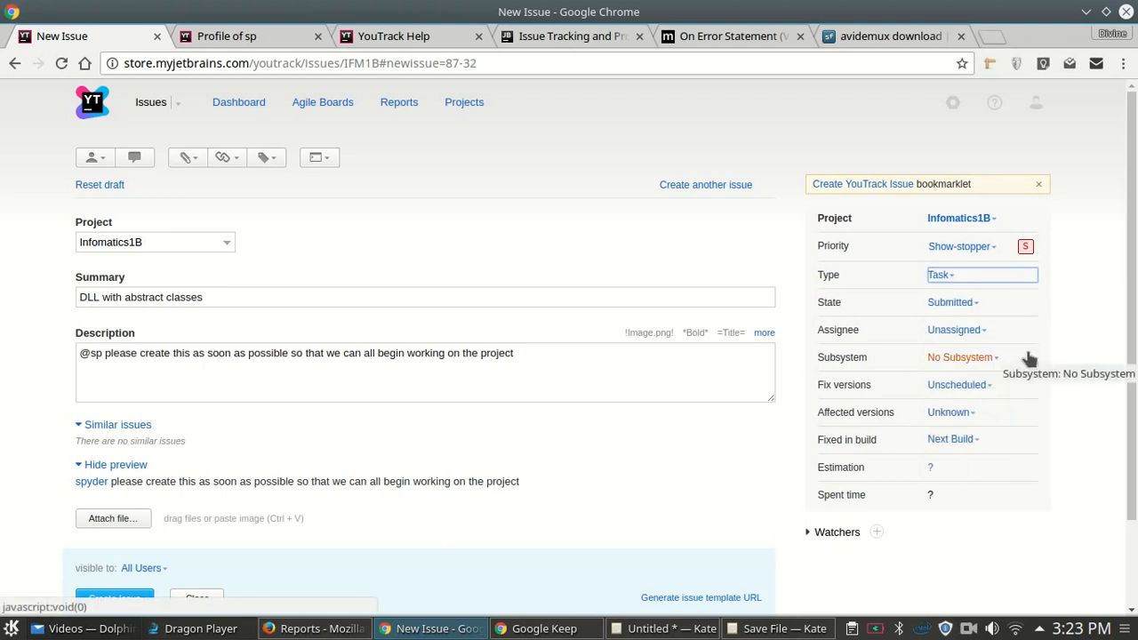
{"action": "left_click", "coordinate": [972, 304]}
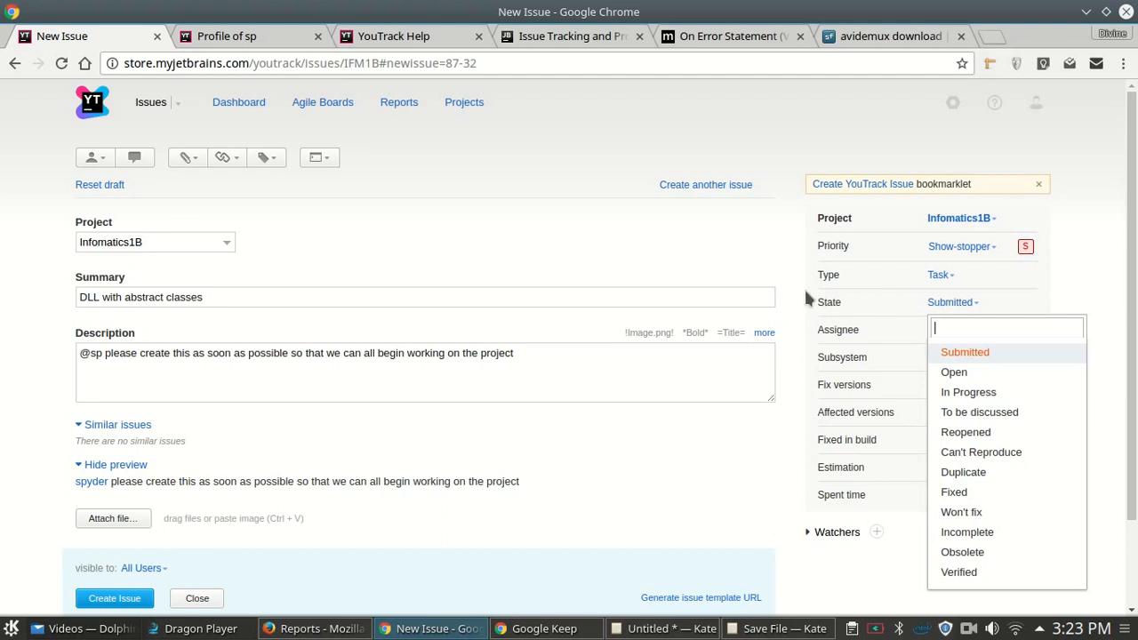
- Set the issue state to Open, reverting a brief switch to Can't Reproduce
{"action": "left_click", "coordinate": [958, 373]}
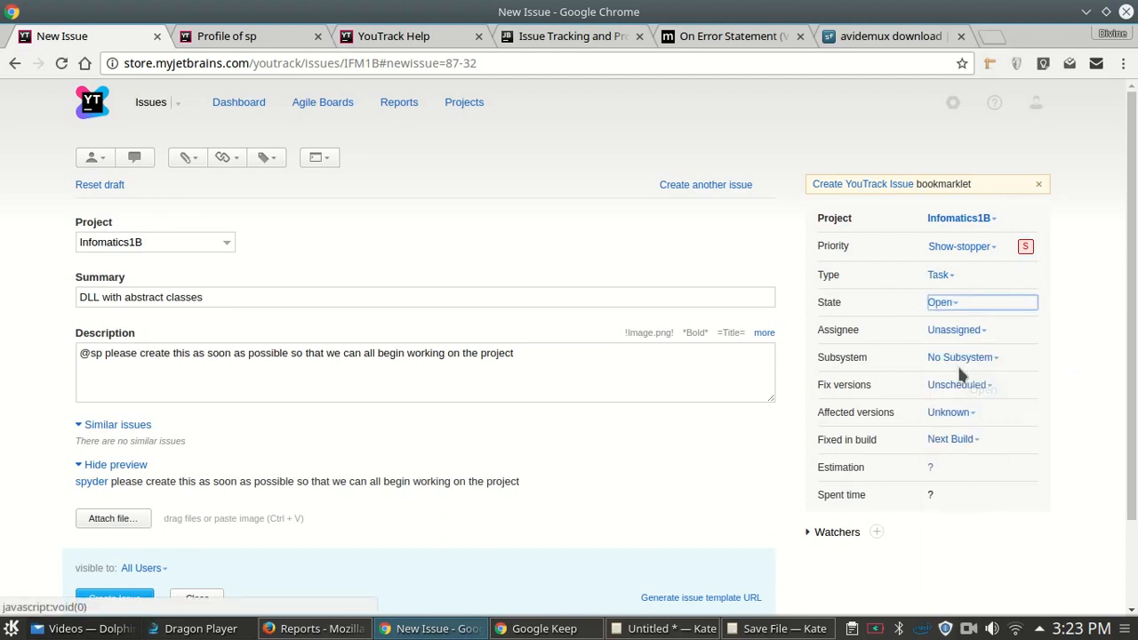
{"action": "left_click", "coordinate": [951, 303]}
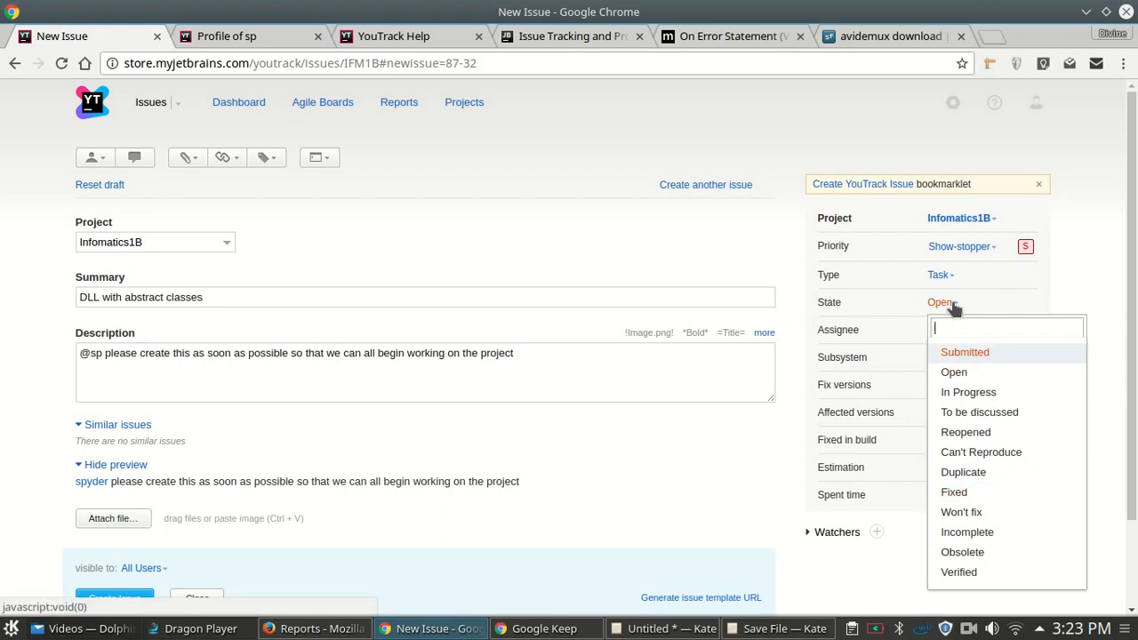
{"action": "left_click", "coordinate": [952, 303]}
{"action": "left_click", "coordinate": [953, 304]}
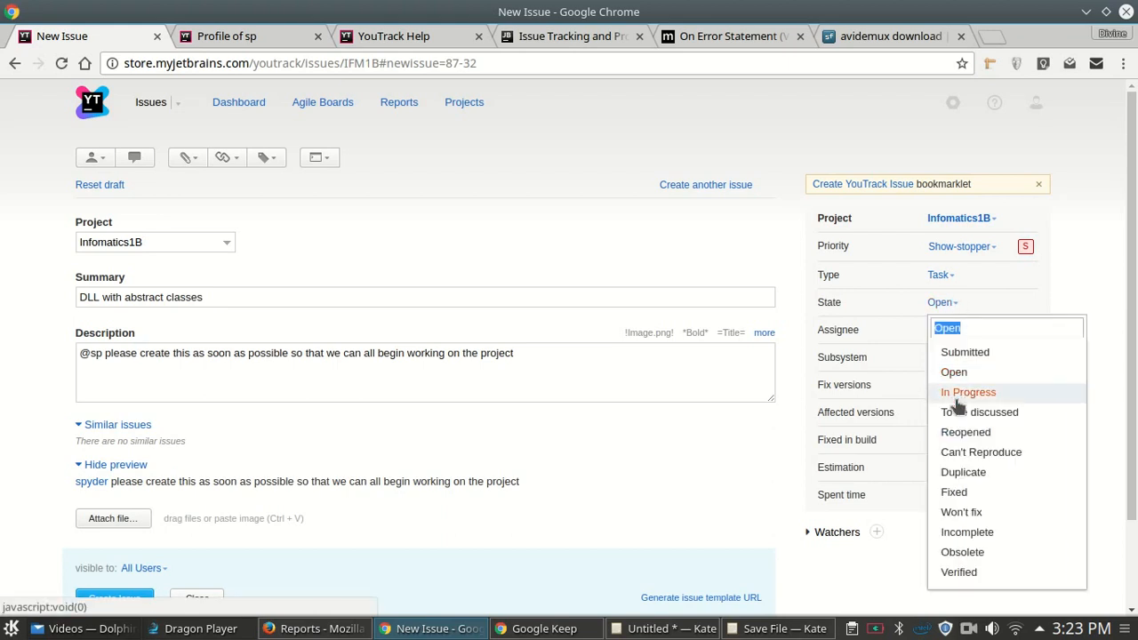
{"action": "left_click", "coordinate": [983, 453]}
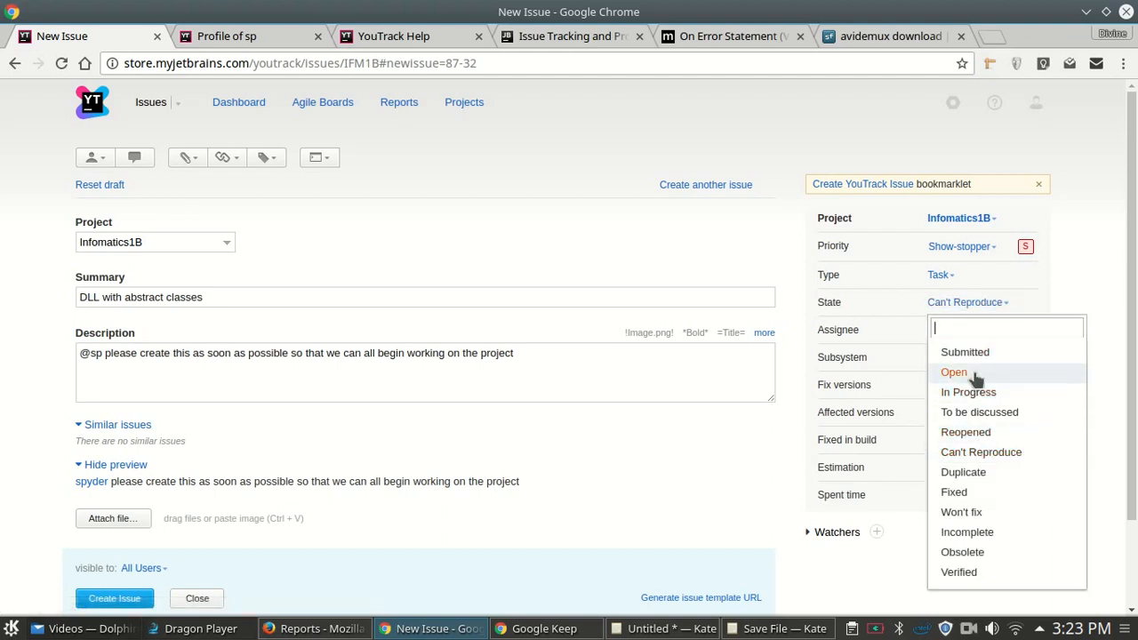
{"action": "left_click", "coordinate": [952, 372]}
{"action": "left_click", "coordinate": [962, 302]}
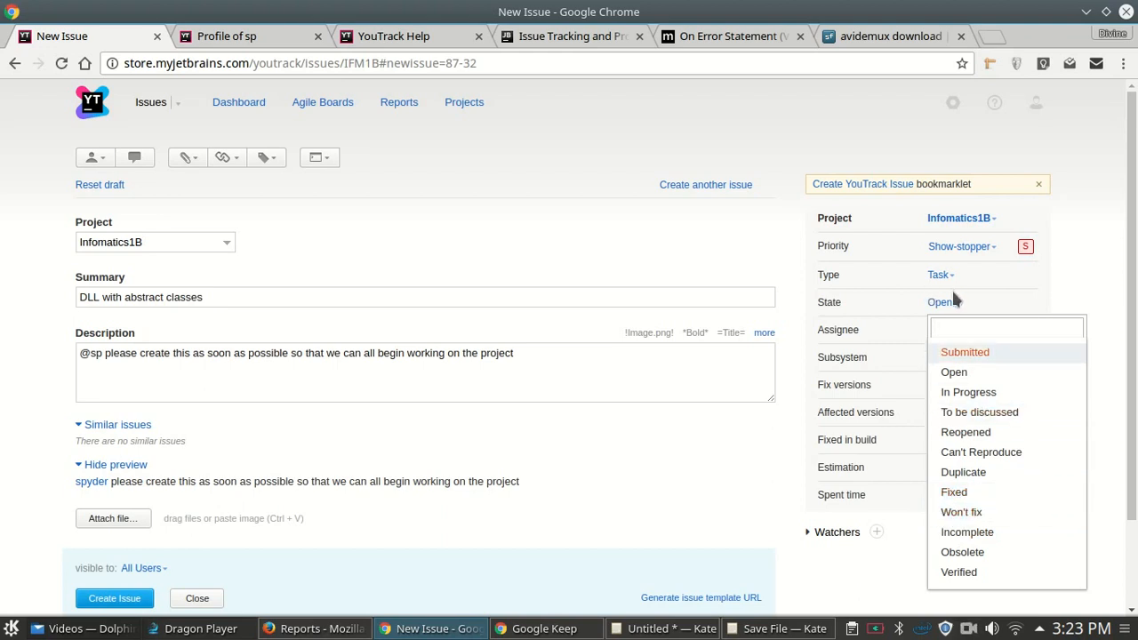
{"action": "left_click", "coordinate": [974, 303]}
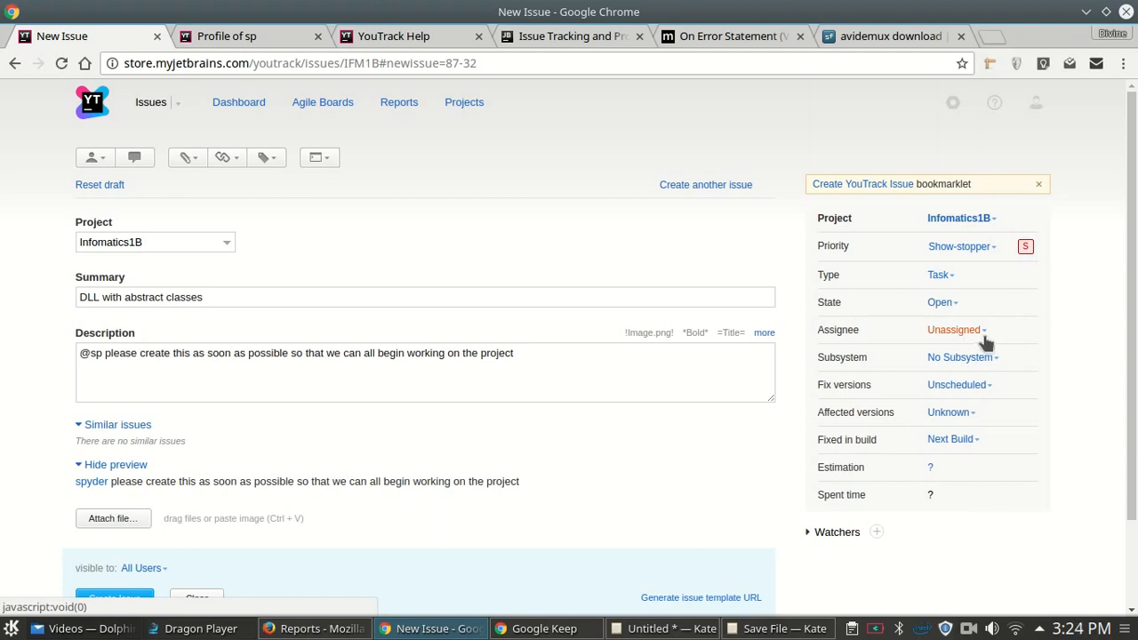
- Leave the assignee as Unassigned and create the issue as IFM1B-1
{"action": "left_click", "coordinate": [983, 337]}
{"action": "left_click", "coordinate": [973, 330]}
{"action": "left_click", "coordinate": [979, 331]}
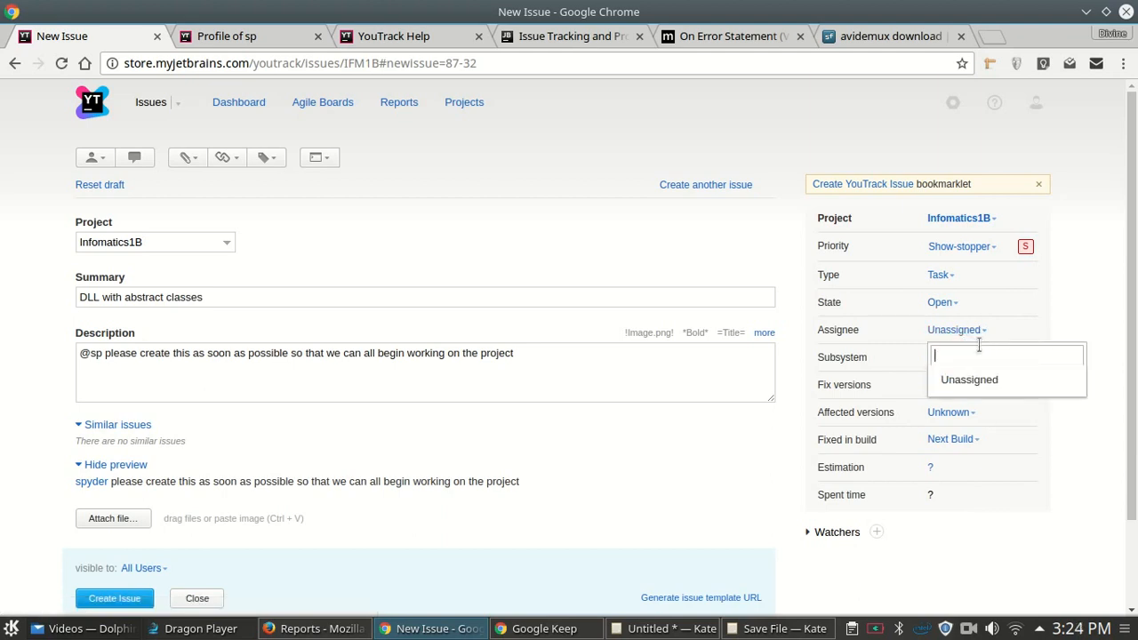
{"action": "type", "text": "@"}
{"action": "key", "text": "BackSpace"}
{"action": "type", "text": "sp"}
{"action": "key", "text": "Escape"}
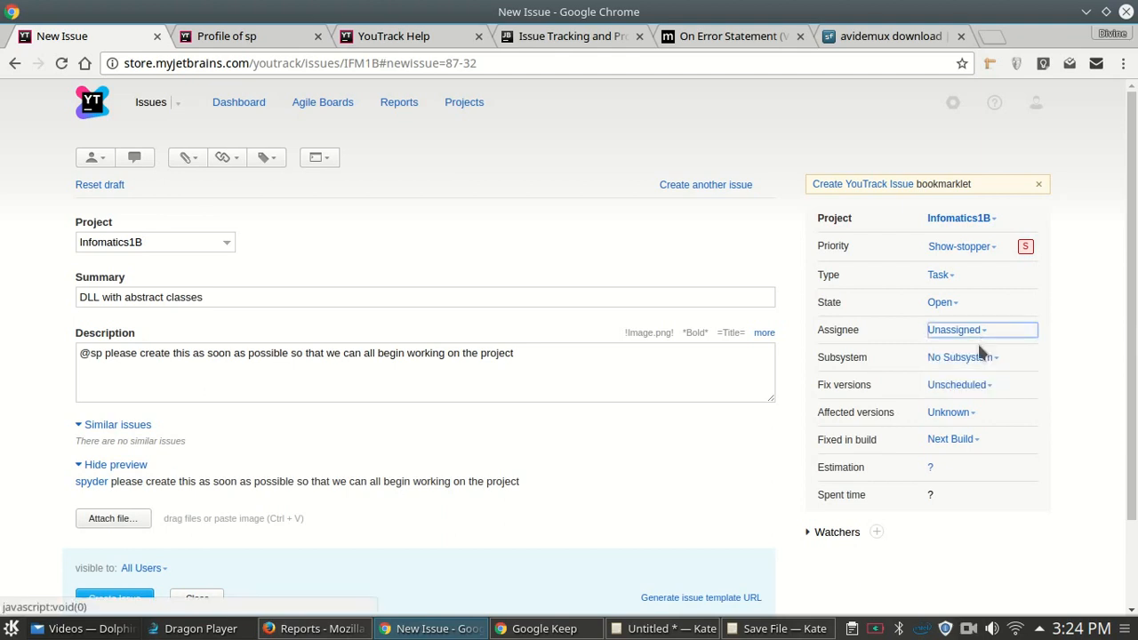
{"action": "left_click", "coordinate": [968, 629]}
- Check IFM1B-1's assignee choices without changing them, then go to Infomatics1B's Team settings
{"action": "left_click", "coordinate": [1021, 560]}
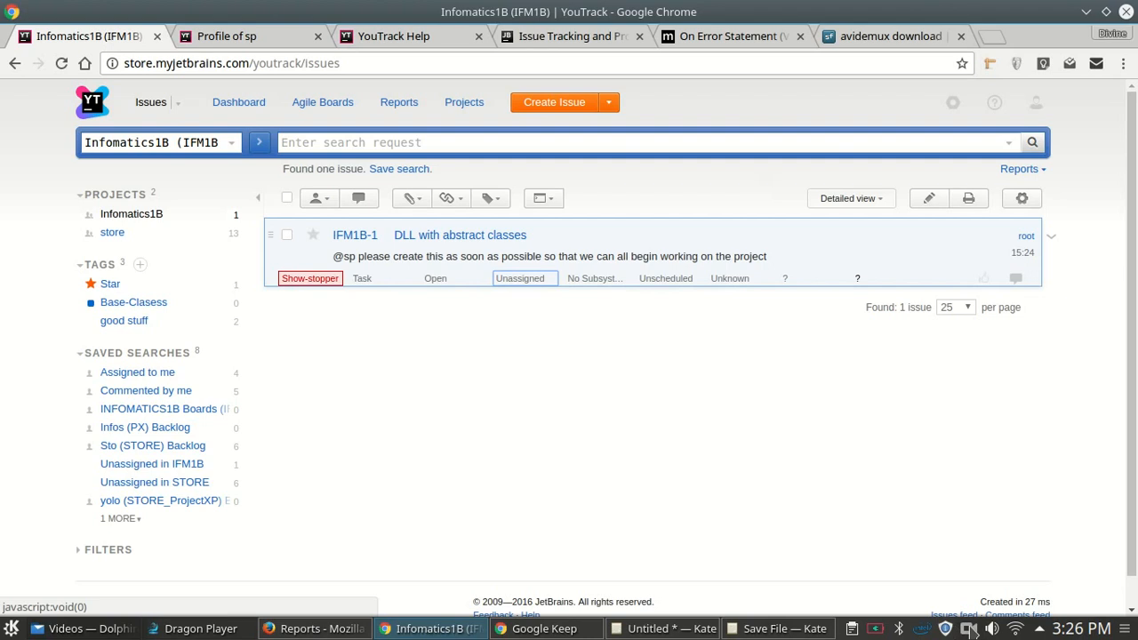
{"action": "left_click", "coordinate": [969, 629]}
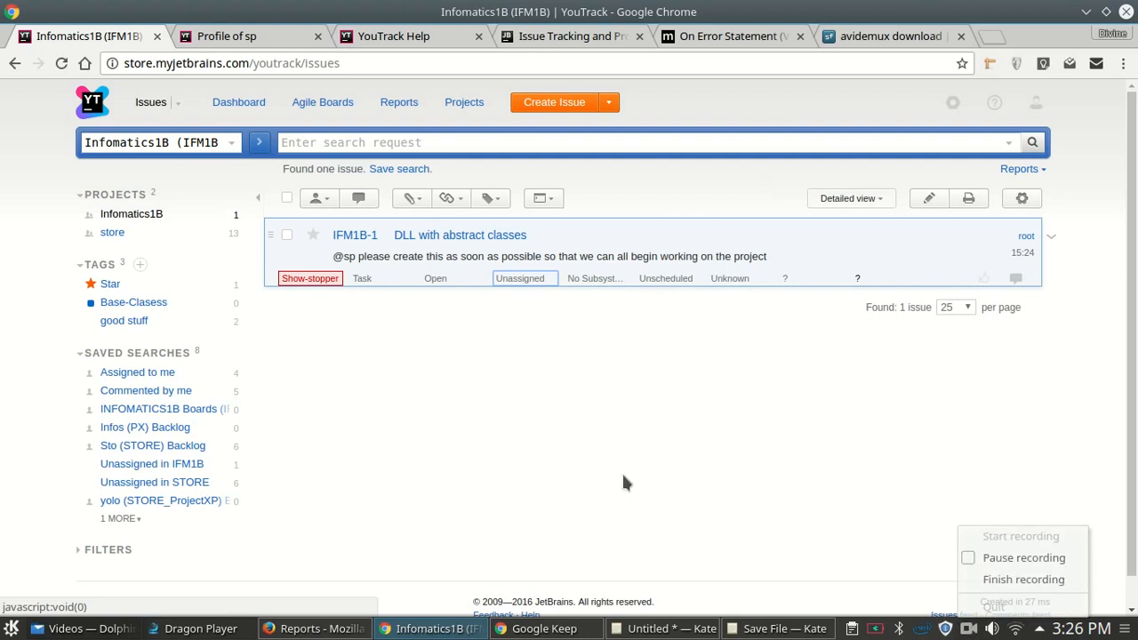
{"action": "left_click", "coordinate": [520, 280]}
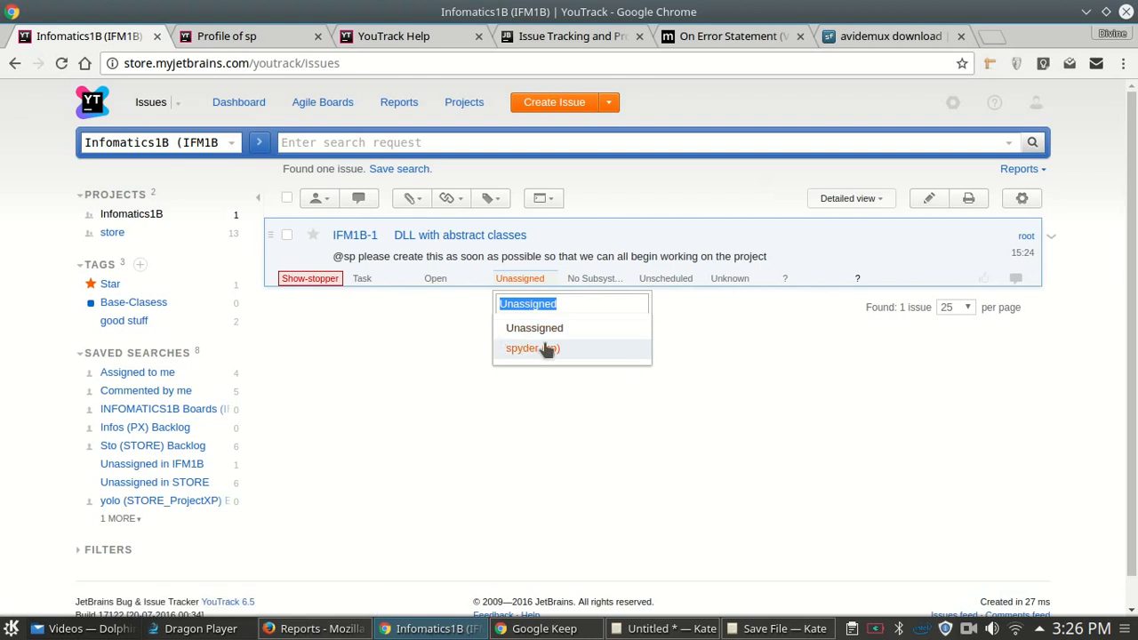
{"action": "key", "text": "Escape"}
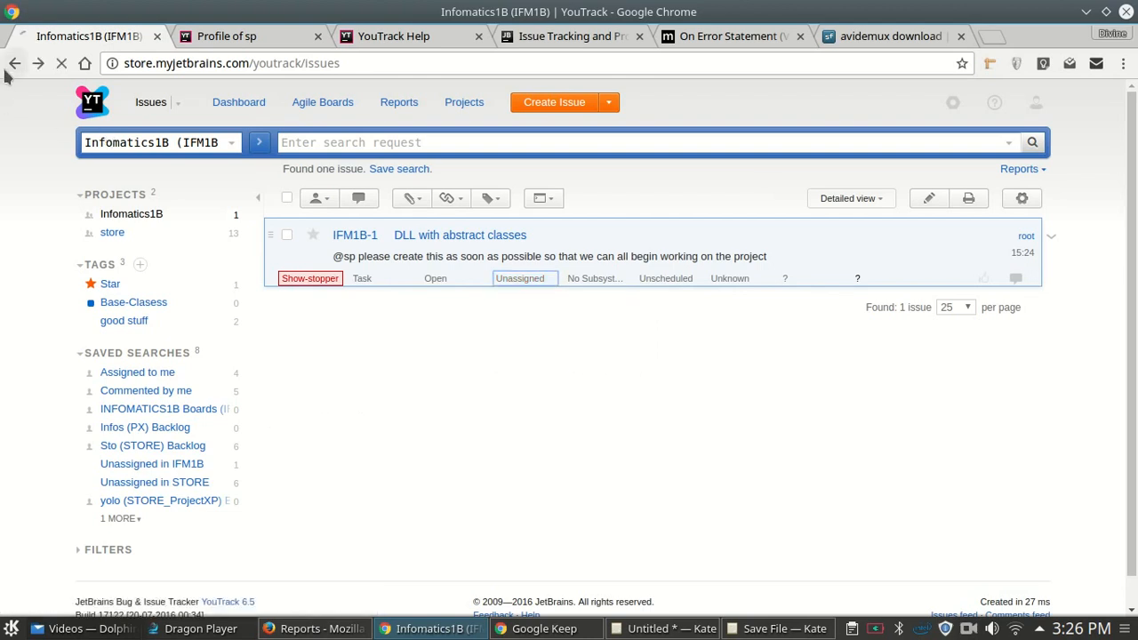
{"action": "left_click", "coordinate": [235, 230]}
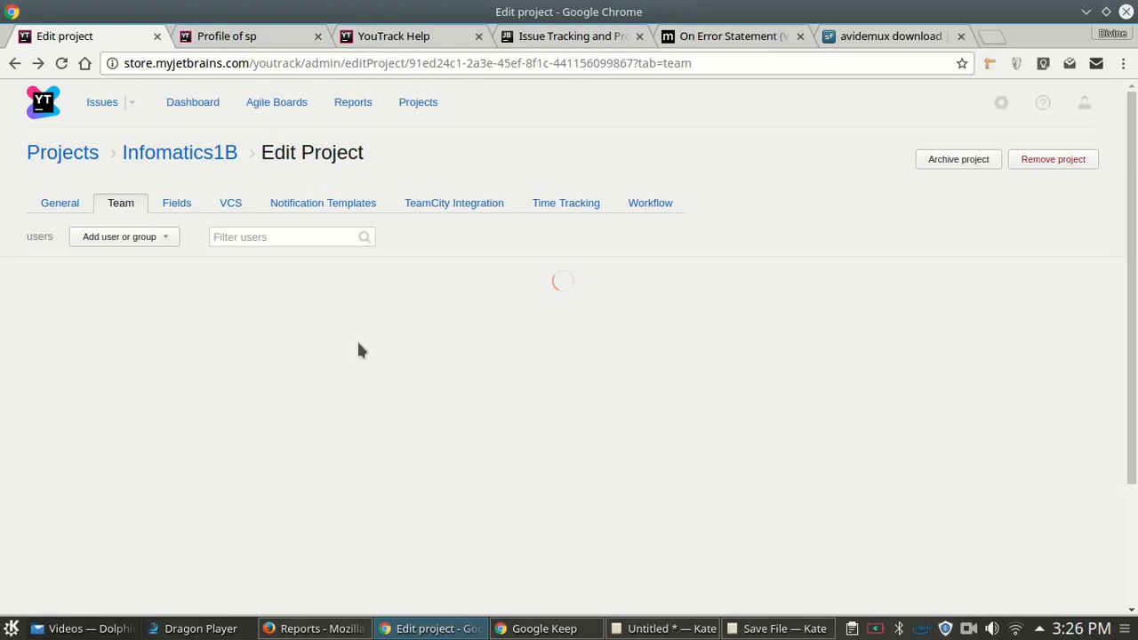
- Review the Infomatics1B team members' Project Admin and Developer roles, leaving everything unchanged
{"action": "left_click", "coordinate": [230, 334]}
{"action": "left_click", "coordinate": [14, 331]}
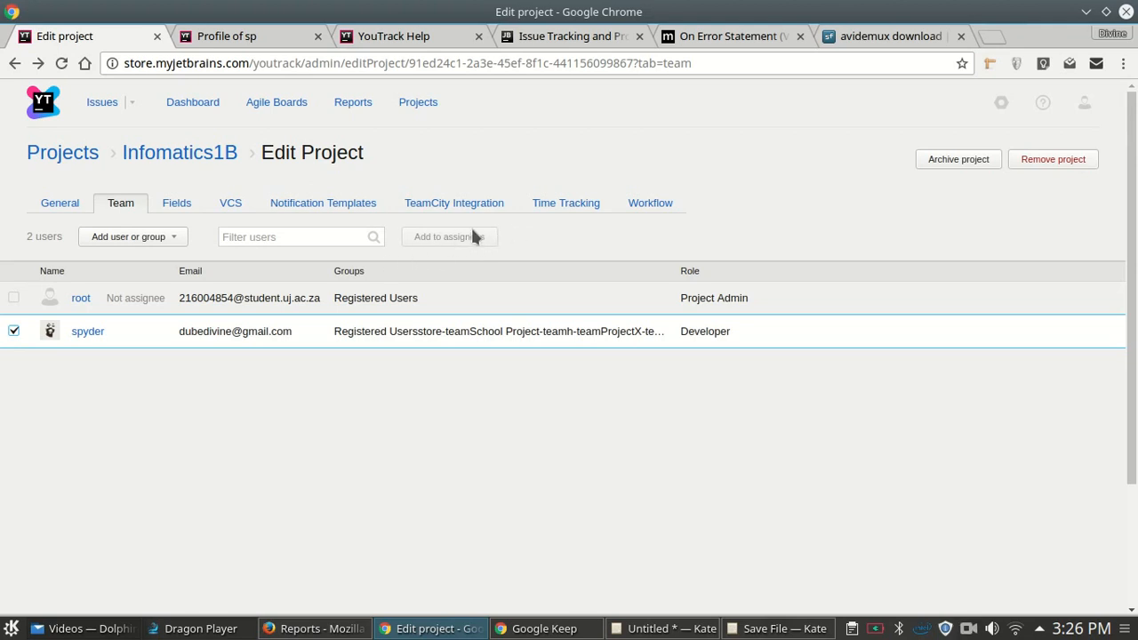
{"action": "left_click", "coordinate": [15, 331]}
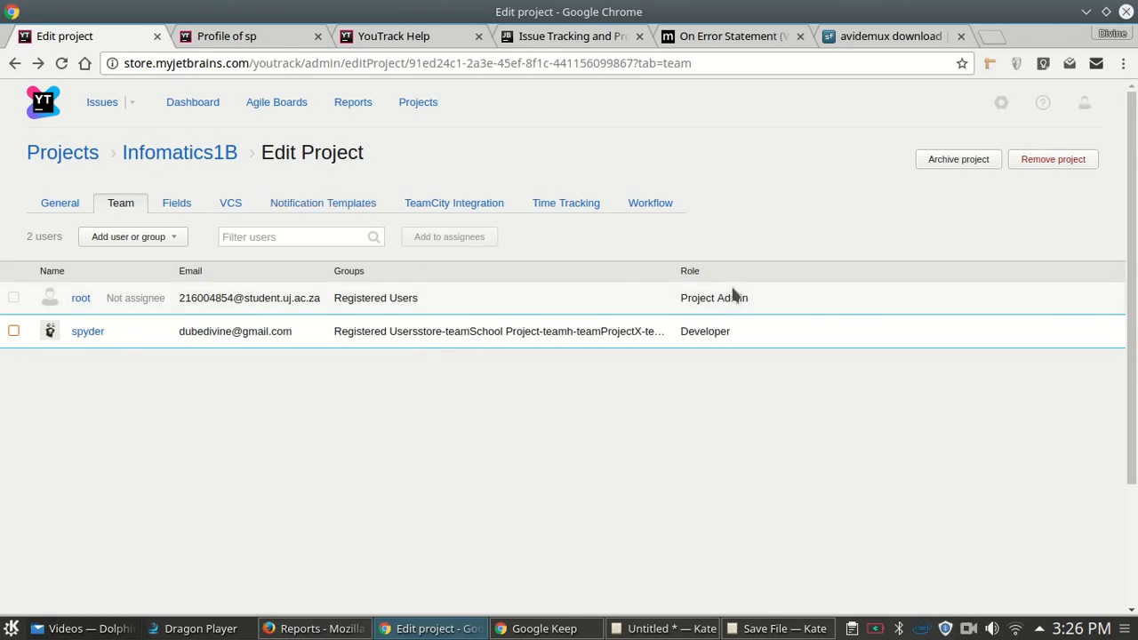
{"action": "left_click_drag", "start_coordinate": [680, 298], "coordinate": [772, 298]}
{"action": "left_click_drag", "start_coordinate": [680, 331], "coordinate": [741, 331]}
{"action": "left_click", "coordinate": [745, 331]}
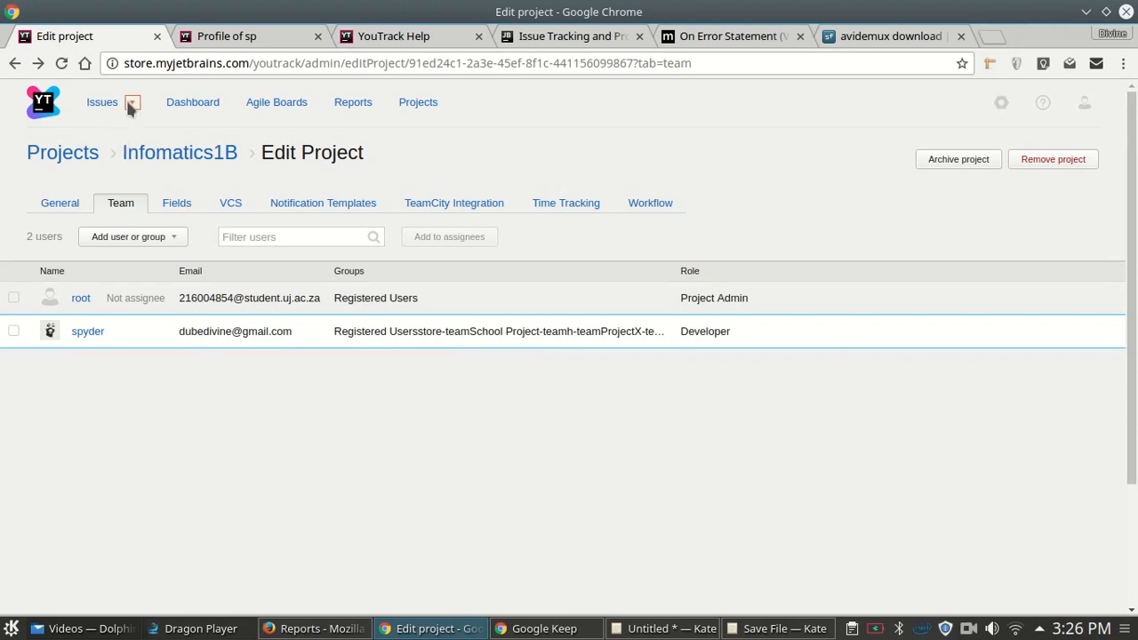
{"action": "double_click", "coordinate": [702, 330]}
{"action": "left_click", "coordinate": [707, 307]}
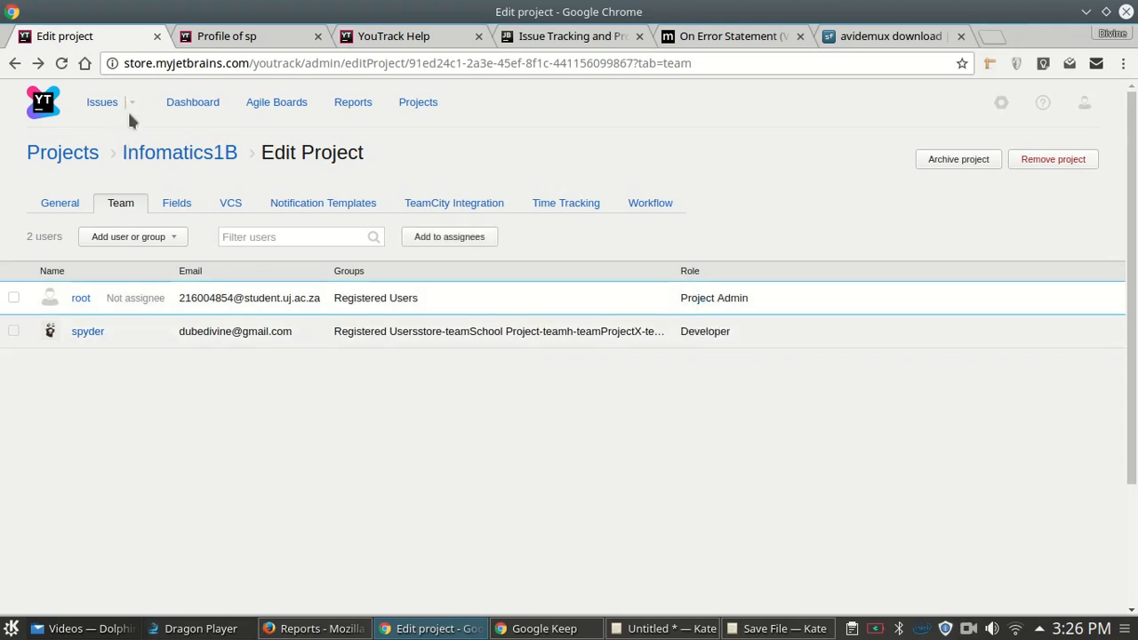
{"action": "left_click", "coordinate": [14, 63]}
{"action": "left_click", "coordinate": [38, 63]}
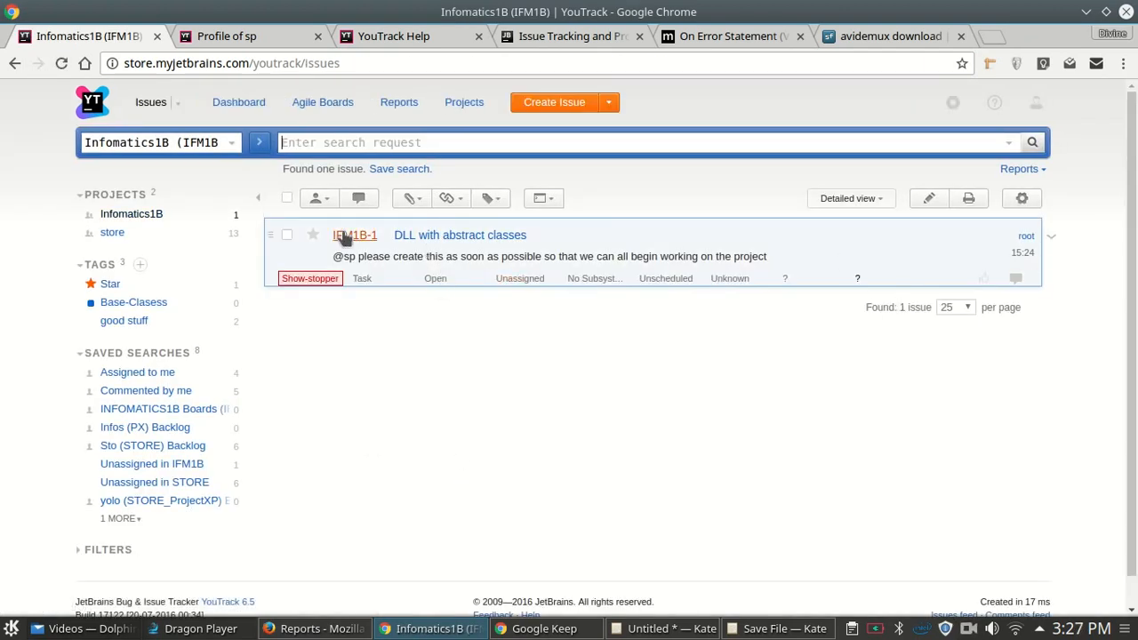
- Open IFM1B-1 'DLL with abstract classes' for editing and assign it to the project's developer
{"action": "left_click", "coordinate": [431, 237]}
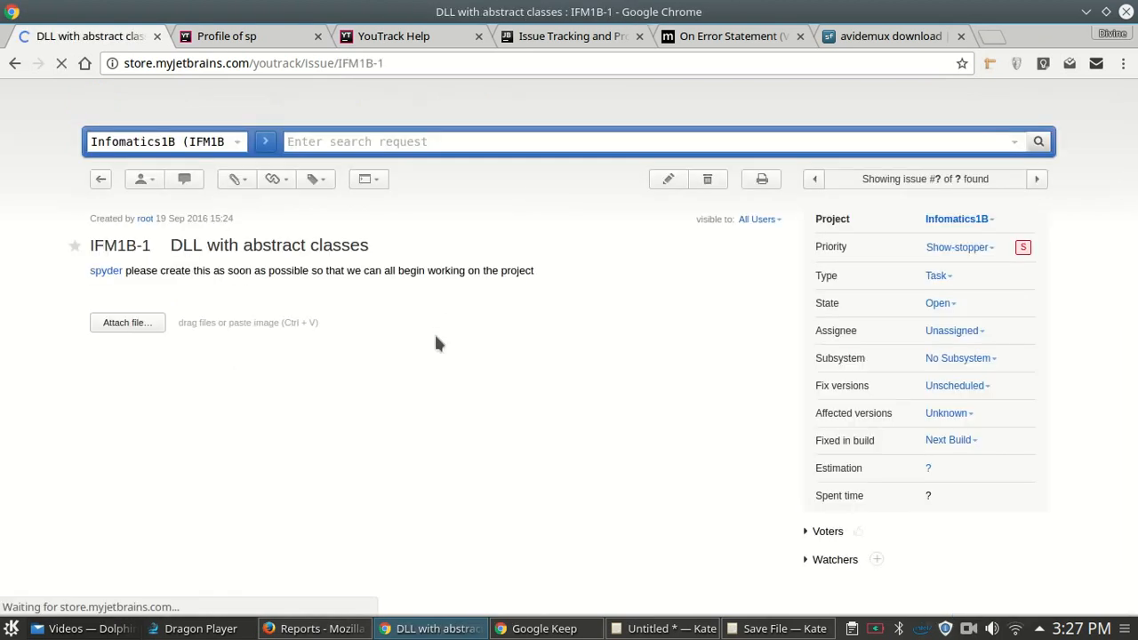
{"action": "left_click", "coordinate": [662, 179]}
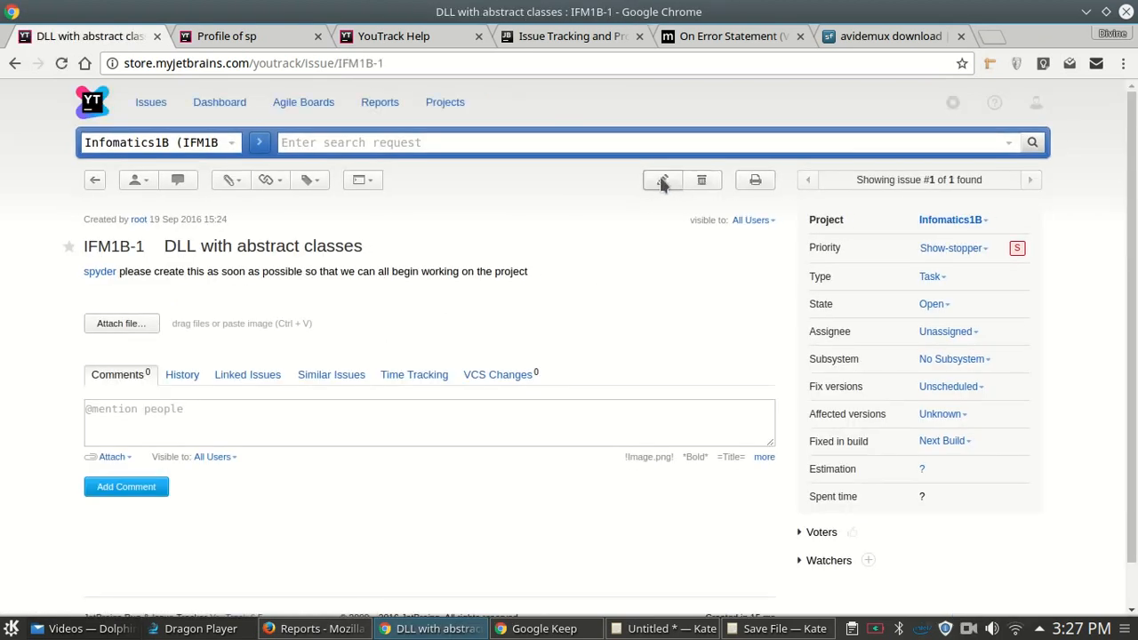
{"action": "scroll", "coordinate": [560, 444], "scroll_direction": "down", "scroll_amount": 2}
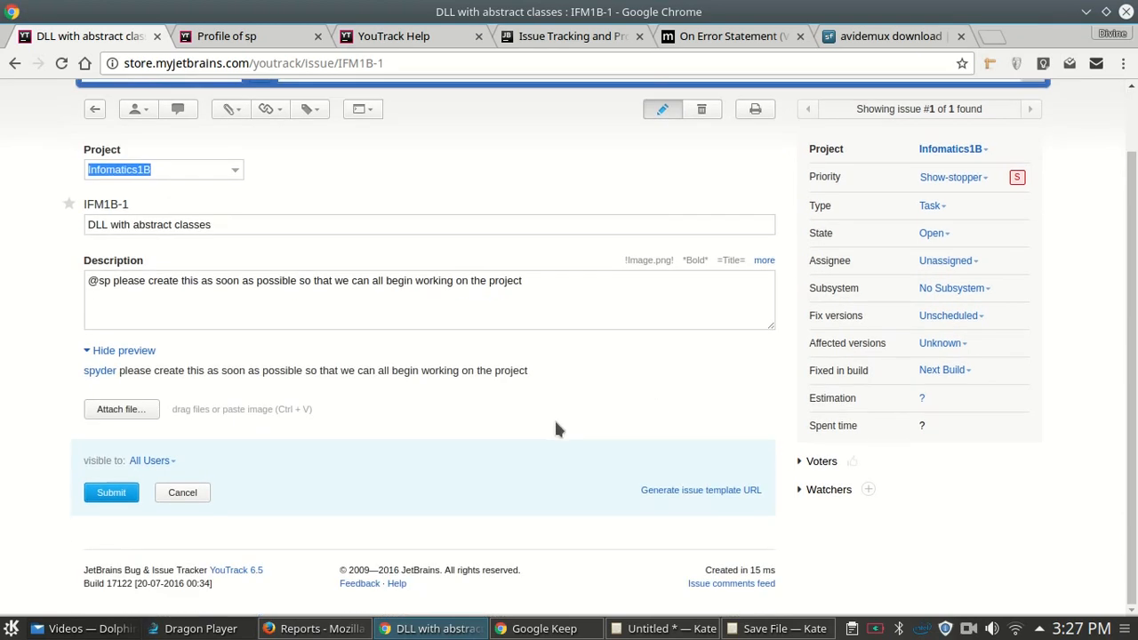
{"action": "left_click", "coordinate": [973, 262]}
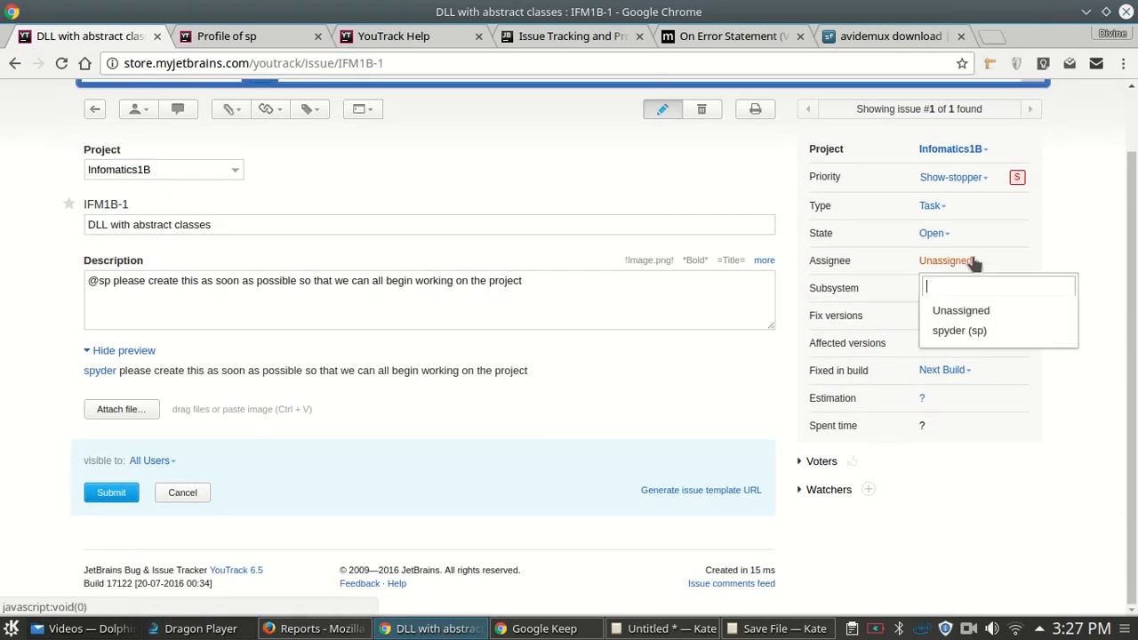
{"action": "left_click", "coordinate": [967, 329]}
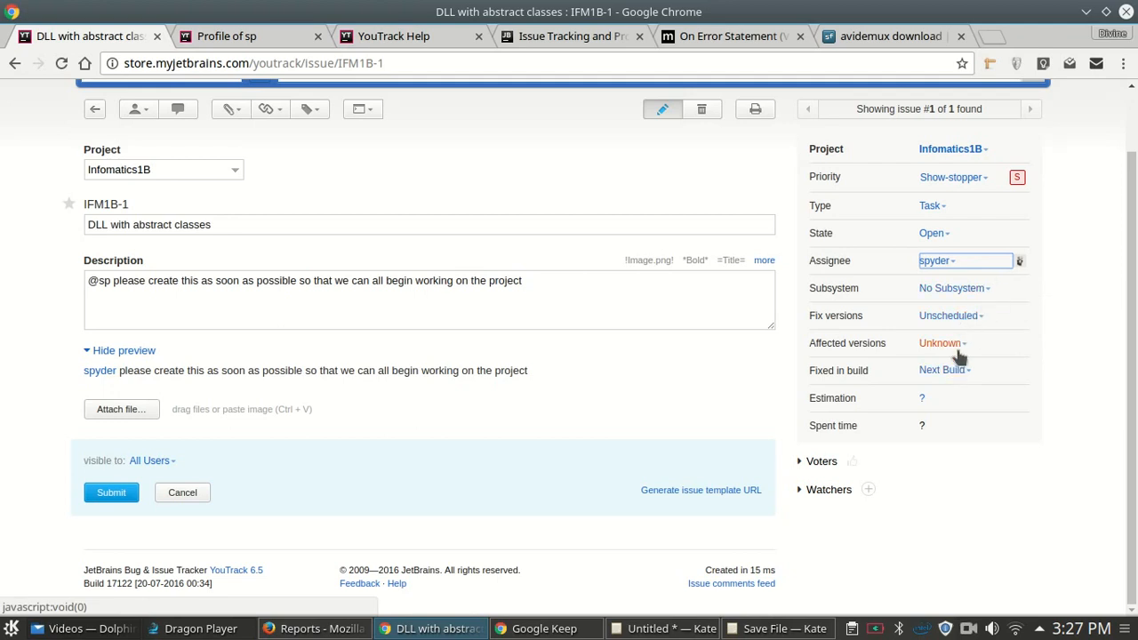
- Try entering a 2d estimation, then discard the edit so no estimate is kept
{"action": "left_click", "coordinate": [923, 402]}
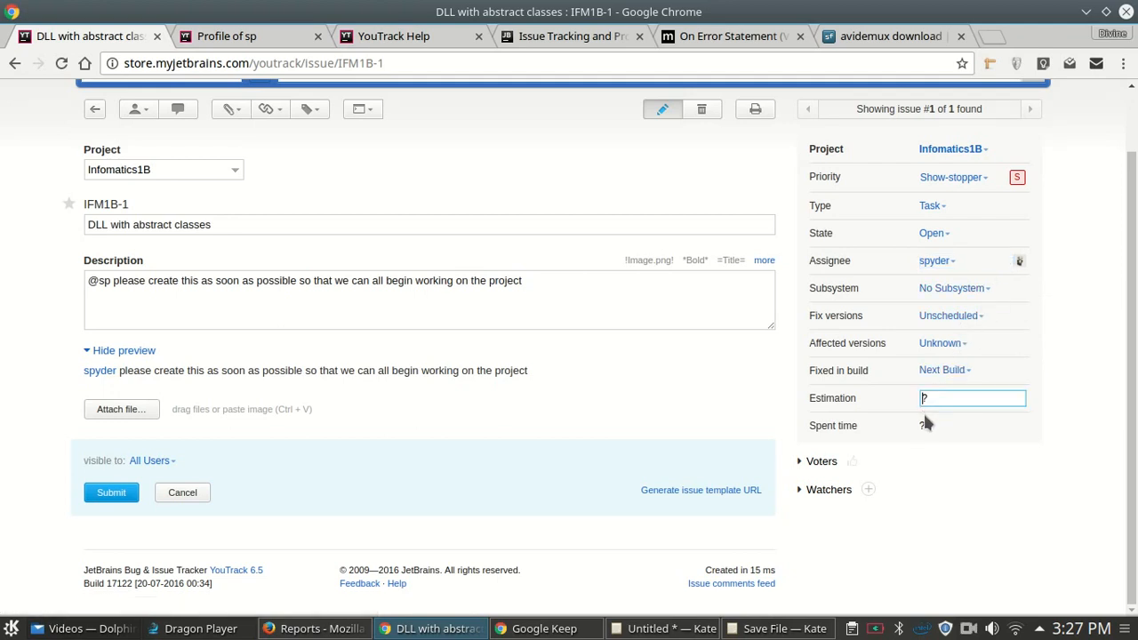
{"action": "double_click", "coordinate": [925, 398]}
{"action": "type", "text": "10"}
{"action": "type", "text": "w"}
{"action": "type", "text": "h"}
{"action": "key", "text": "BackSpace"}
{"action": "key", "text": "BackSpace"}
{"action": "type", "text": "2h"}
{"action": "key", "text": "BackSpace"}
{"action": "type", "text": "d"}
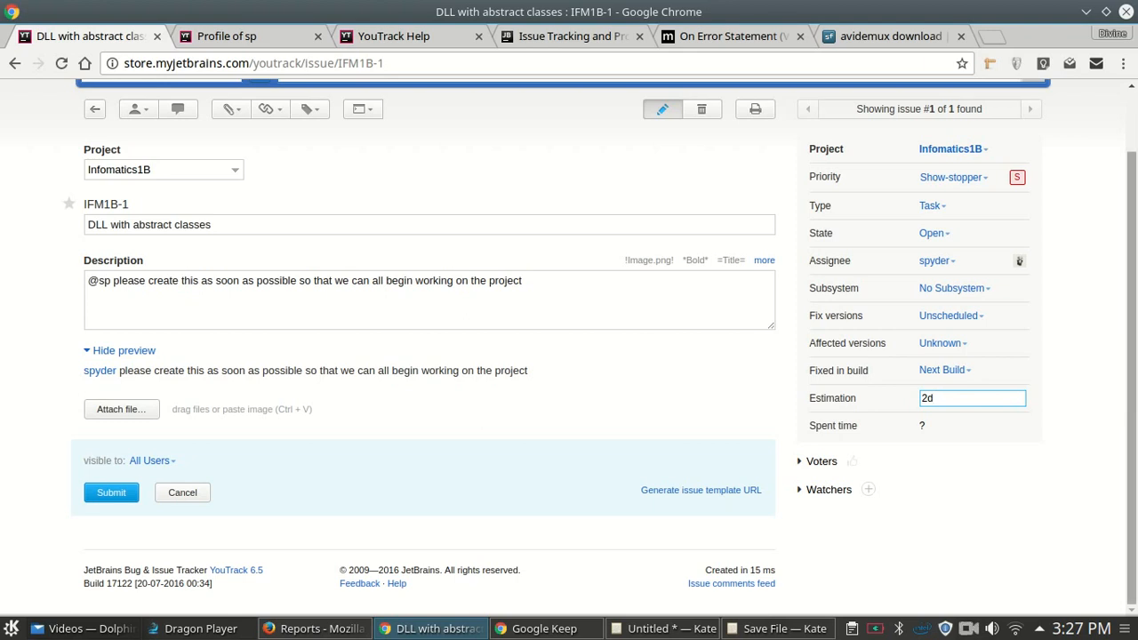
{"action": "key", "text": "Escape"}
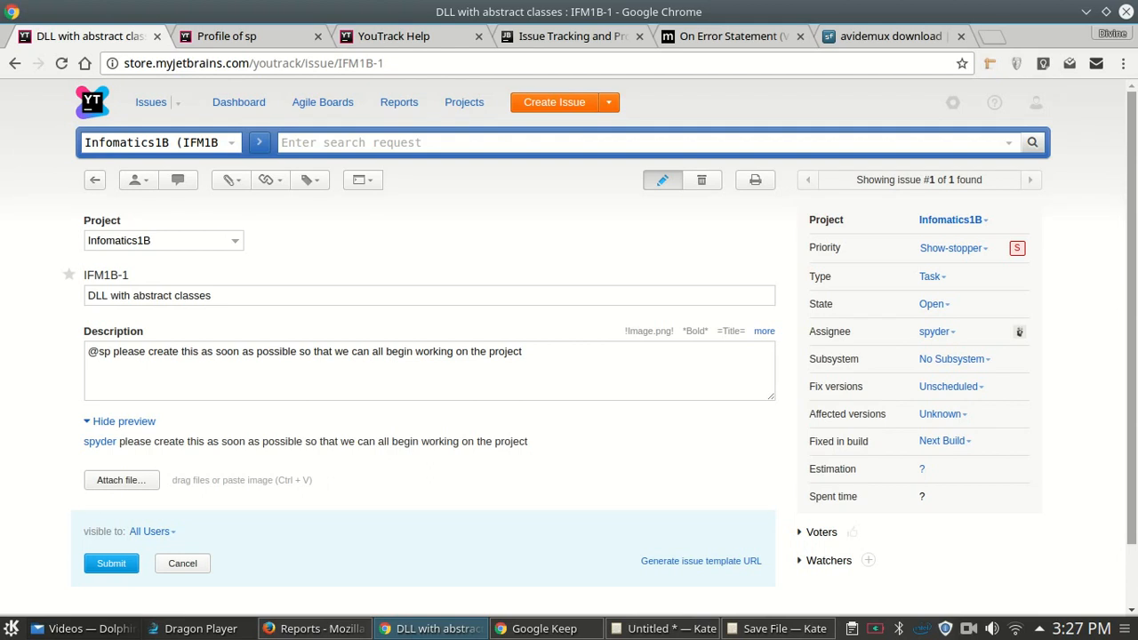
- Switch the issue type to Feature, then set it back to Task
{"action": "left_click", "coordinate": [930, 276]}
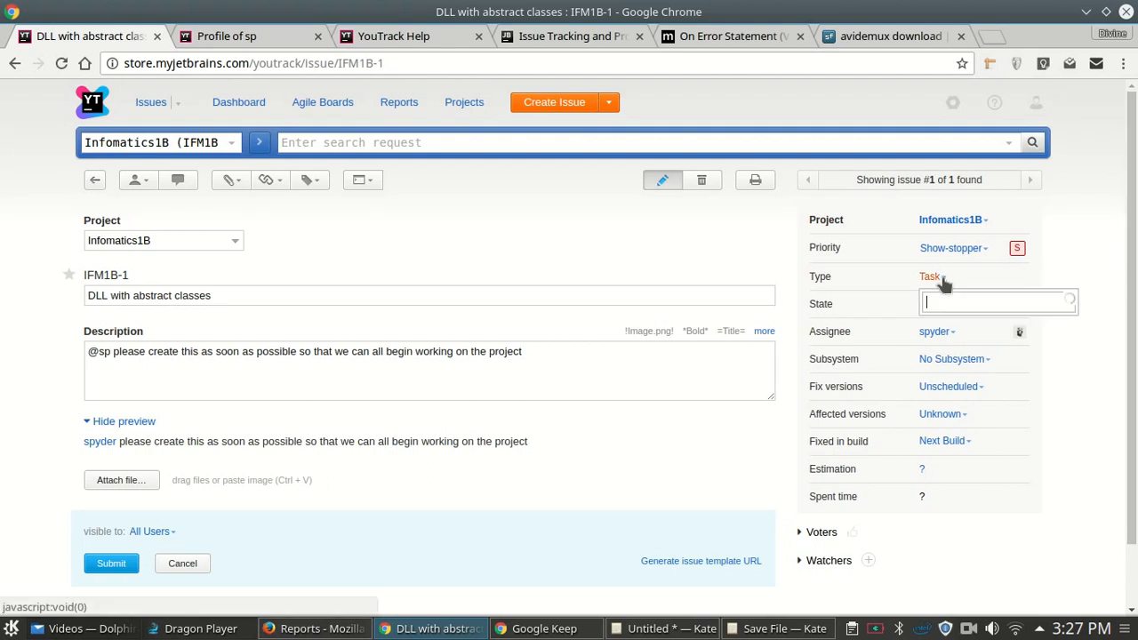
{"action": "left_click", "coordinate": [951, 386]}
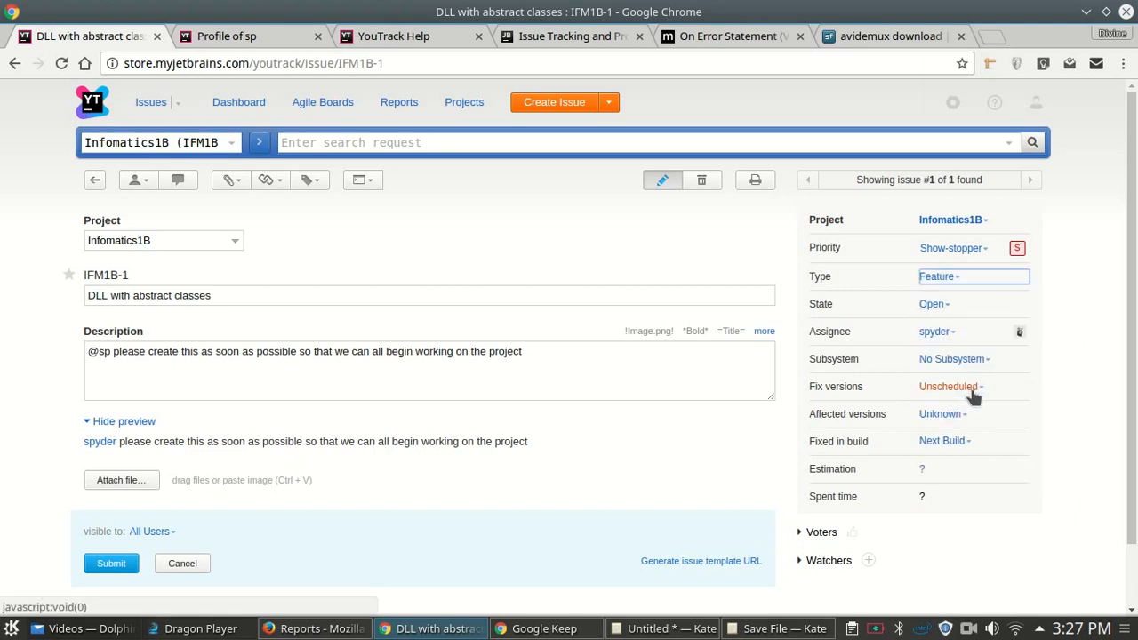
{"action": "left_click", "coordinate": [942, 276]}
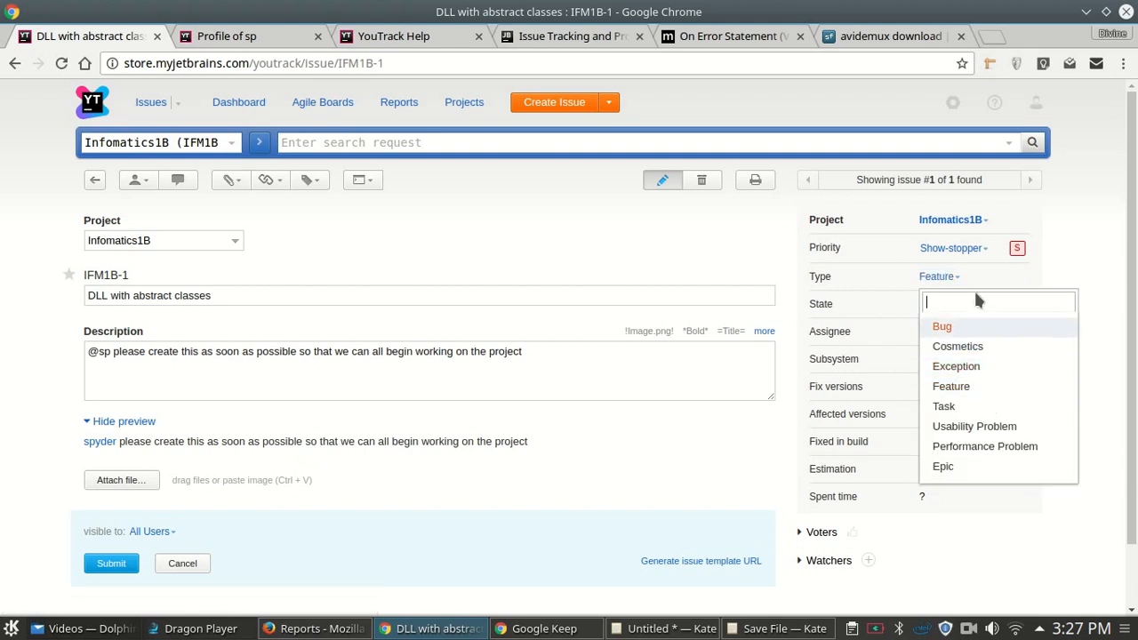
{"action": "left_click", "coordinate": [977, 405]}
{"action": "scroll", "coordinate": [978, 406], "scroll_direction": "down", "scroll_amount": 1}
{"action": "scroll", "coordinate": [1045, 396], "scroll_direction": "down", "scroll_amount": 1}
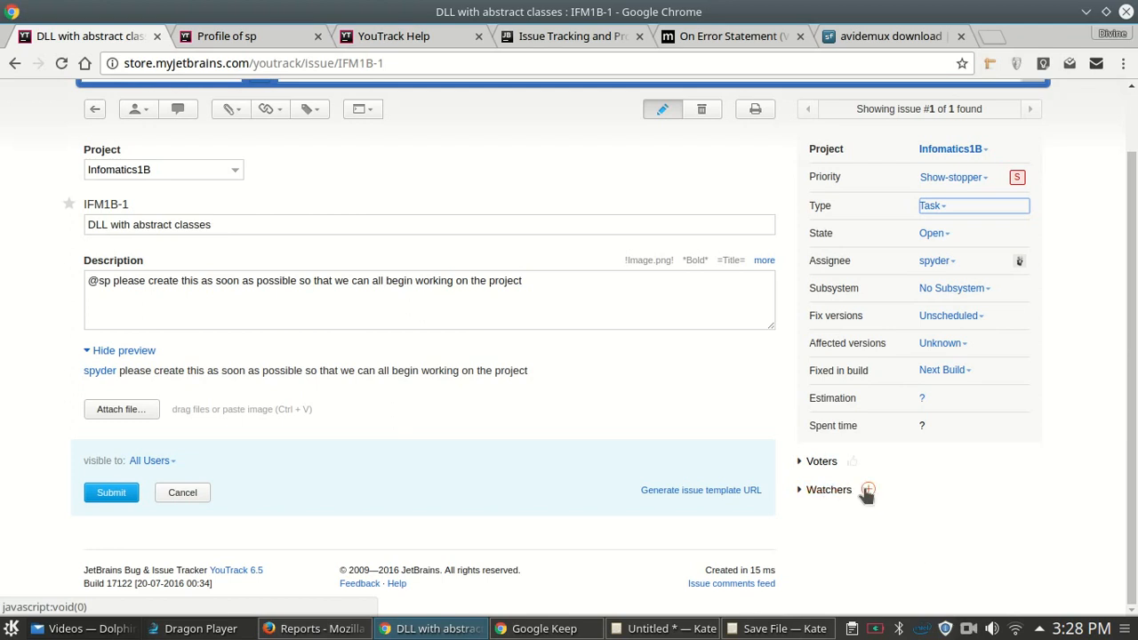
- Apply the 'watcher me' command to IFM1B-1 from the Watchers section
{"action": "left_click", "coordinate": [802, 494]}
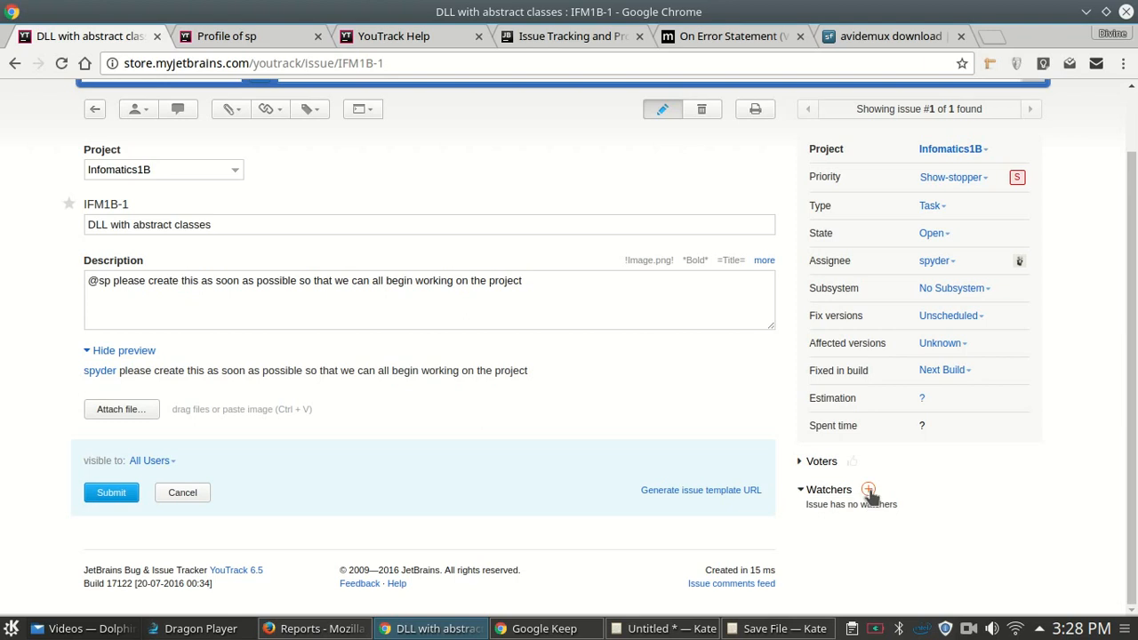
{"action": "left_click", "coordinate": [869, 490]}
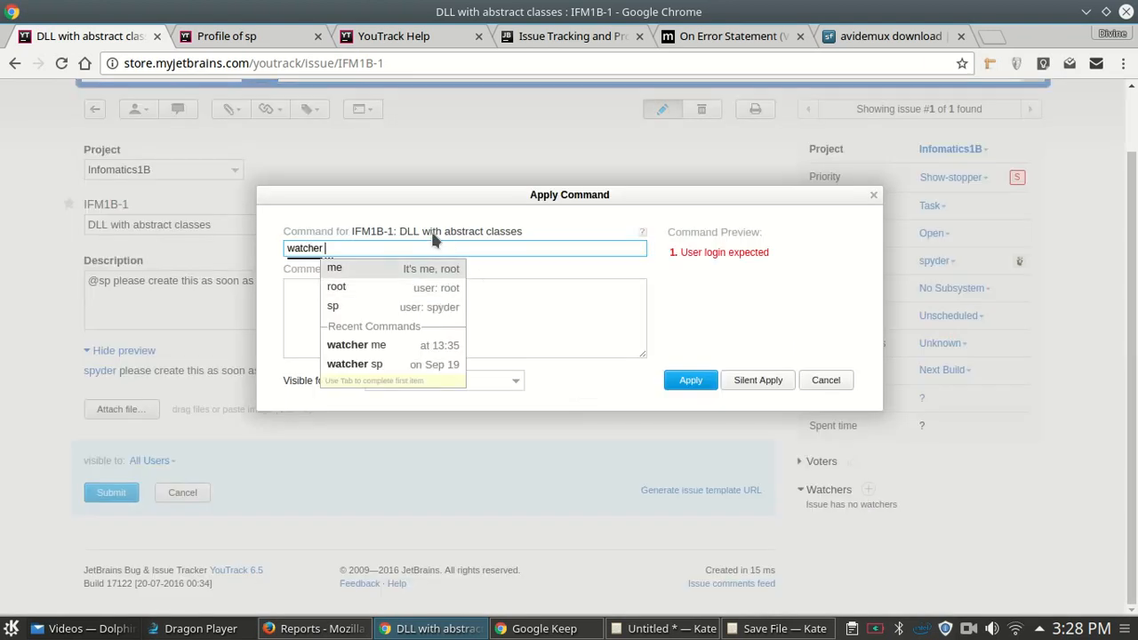
{"action": "left_click", "coordinate": [401, 347]}
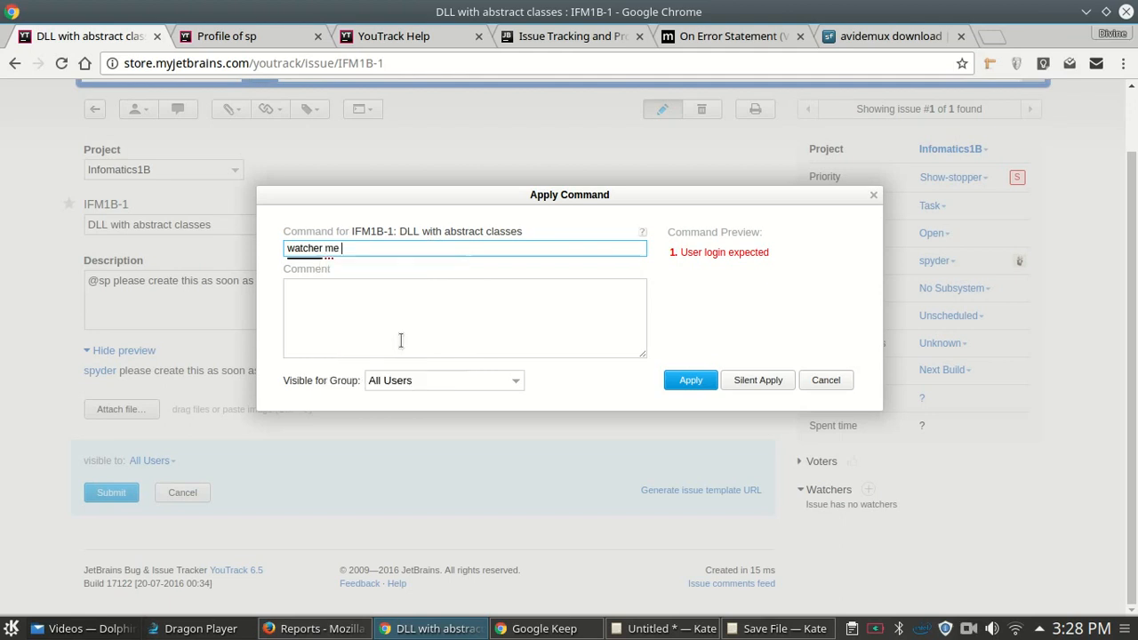
{"action": "left_click", "coordinate": [315, 299]}
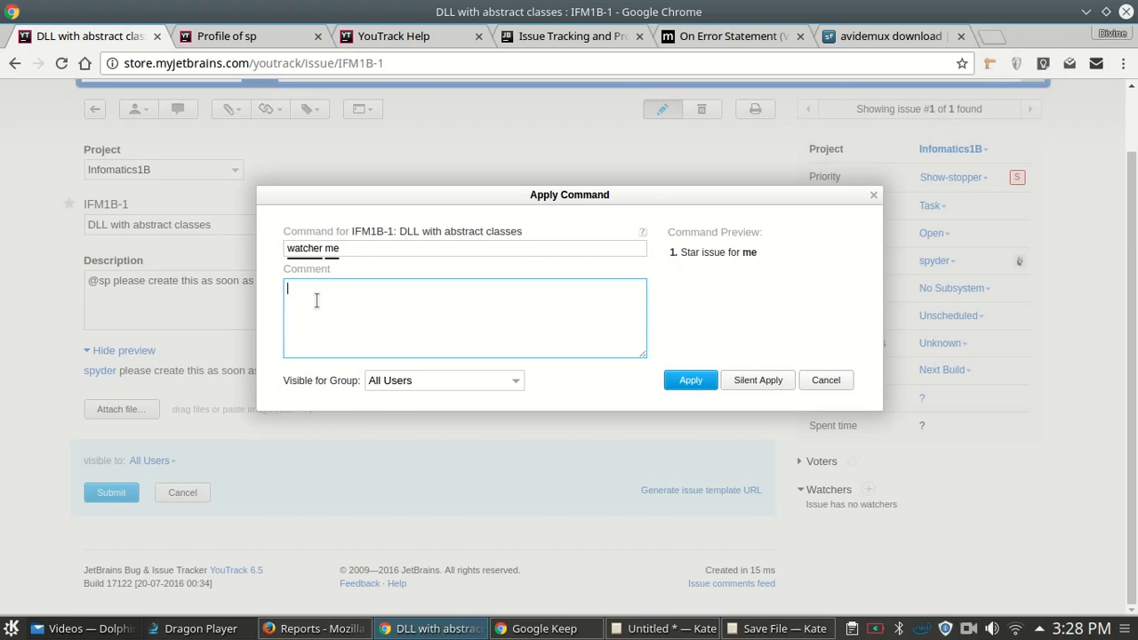
{"action": "left_click_drag", "start_coordinate": [598, 198], "coordinate": [373, 203]}
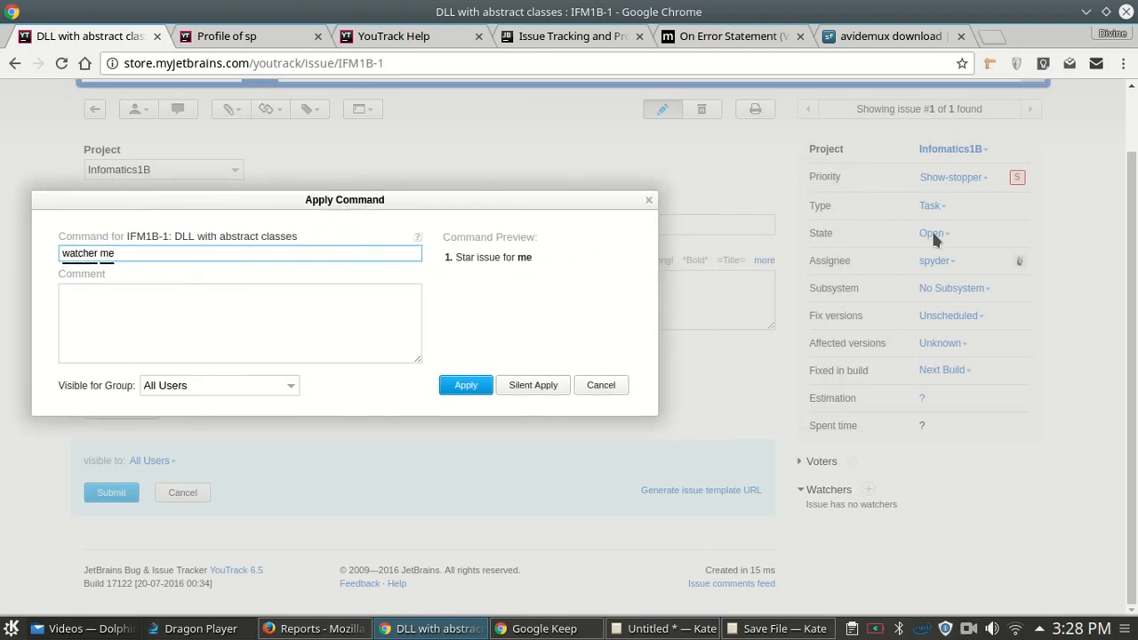
{"action": "left_click_drag", "start_coordinate": [317, 196], "coordinate": [446, 176]}
{"action": "left_click", "coordinate": [583, 370]}
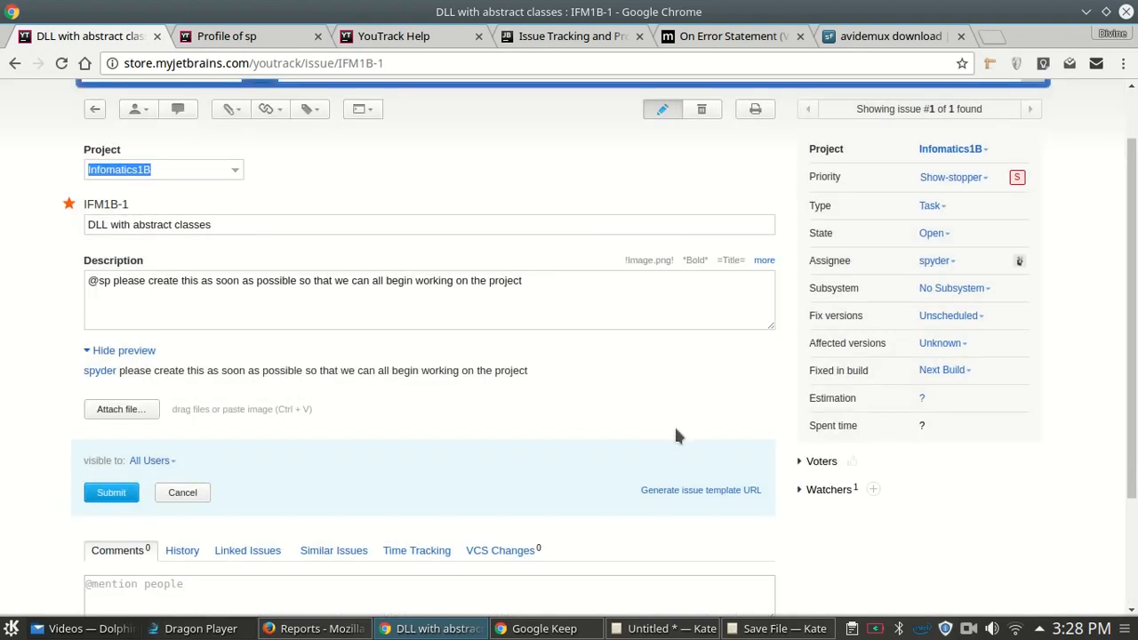
- Expand IFM1B-1's Watchers list to show You as the sole watcher, then focus the comment box
{"action": "left_click", "coordinate": [801, 489]}
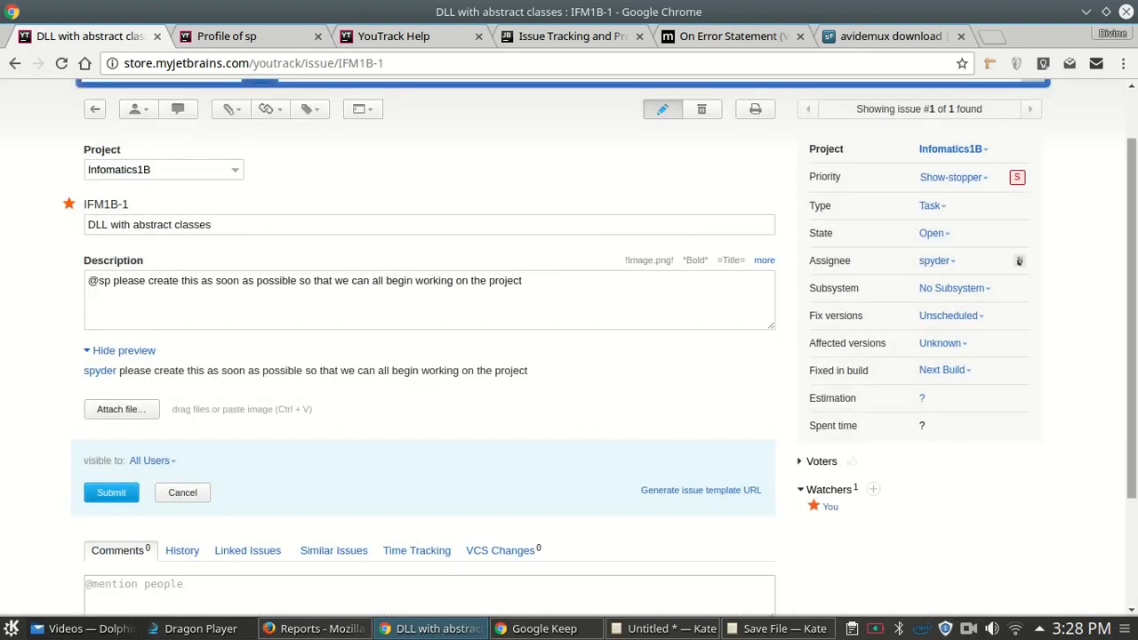
{"action": "left_click_drag", "start_coordinate": [1135, 448], "coordinate": [1135, 559]}
{"action": "scroll", "coordinate": [1135, 281], "scroll_direction": "up", "scroll_amount": 2}
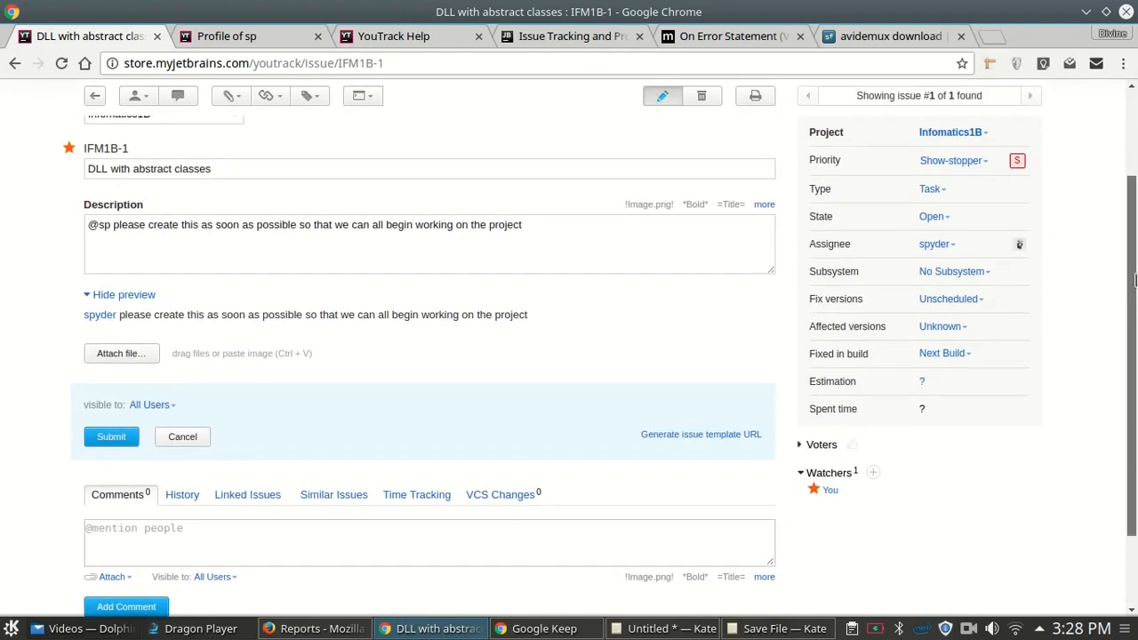
{"action": "left_click", "coordinate": [140, 532]}
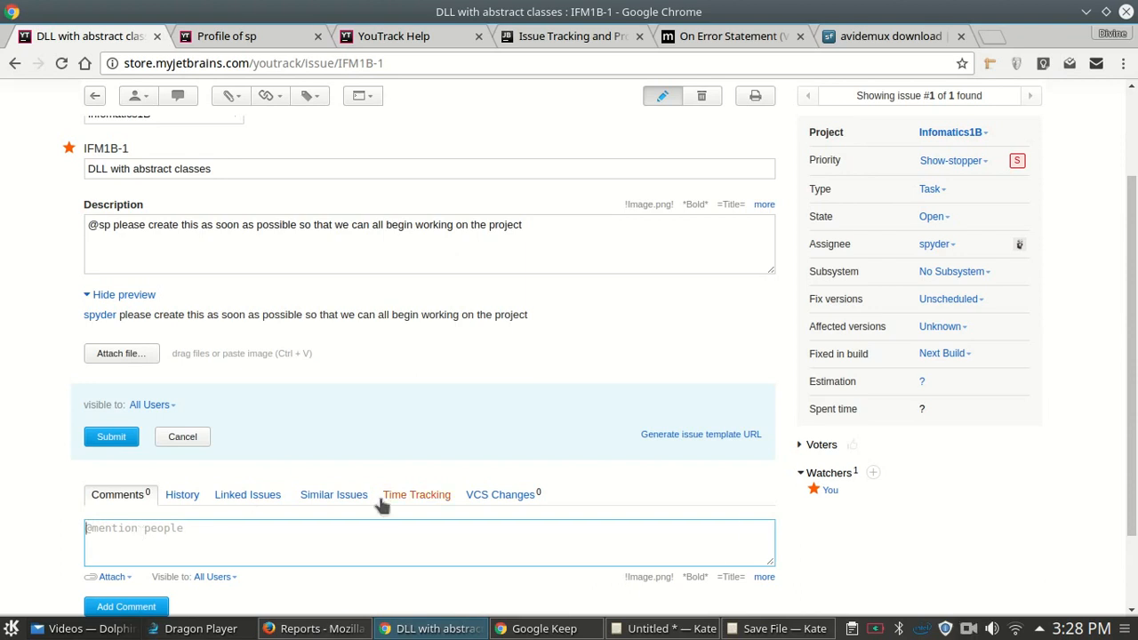
{"action": "scroll", "coordinate": [383, 505], "scroll_direction": "down", "scroll_amount": 2}
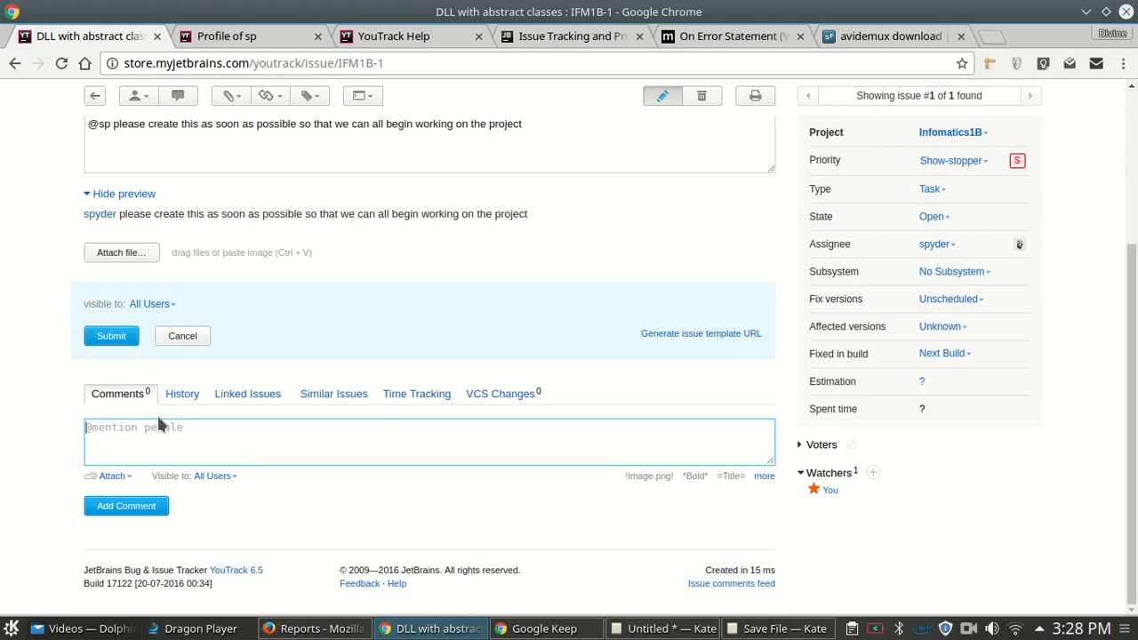
{"action": "left_click", "coordinate": [222, 377]}
{"action": "left_click", "coordinate": [112, 427]}
{"action": "type", "text": "@"}
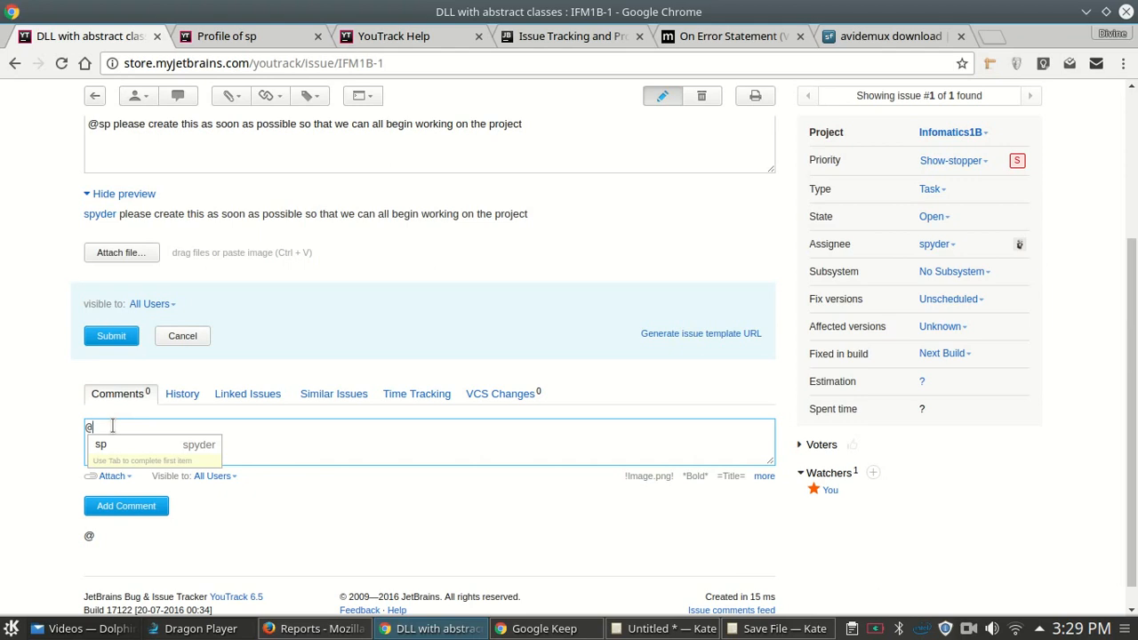
{"action": "type", "text": "hn p"}
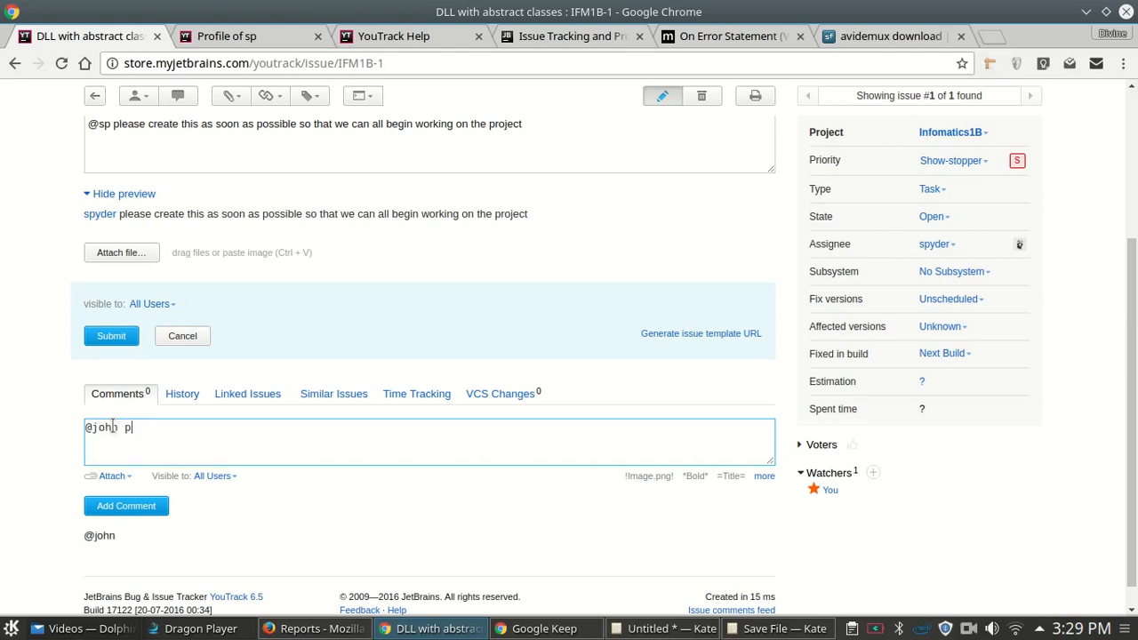
{"action": "type", "text": "leae"}
{"action": "key", "text": "BackSpace"}
{"action": "type", "text": "is this okay wi"}
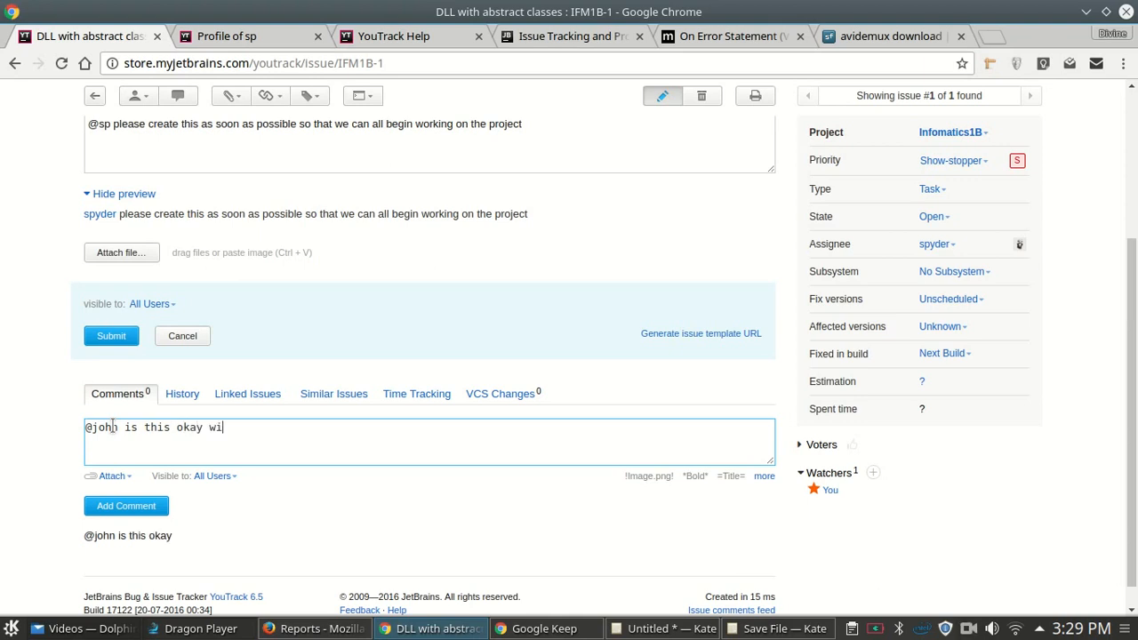
{"action": "type", "text": "th the pla"}
{"action": "key", "text": "BackSpace"}
{"action": "key", "text": "BackSpace"}
{"action": "type", "text": "ns ?"}
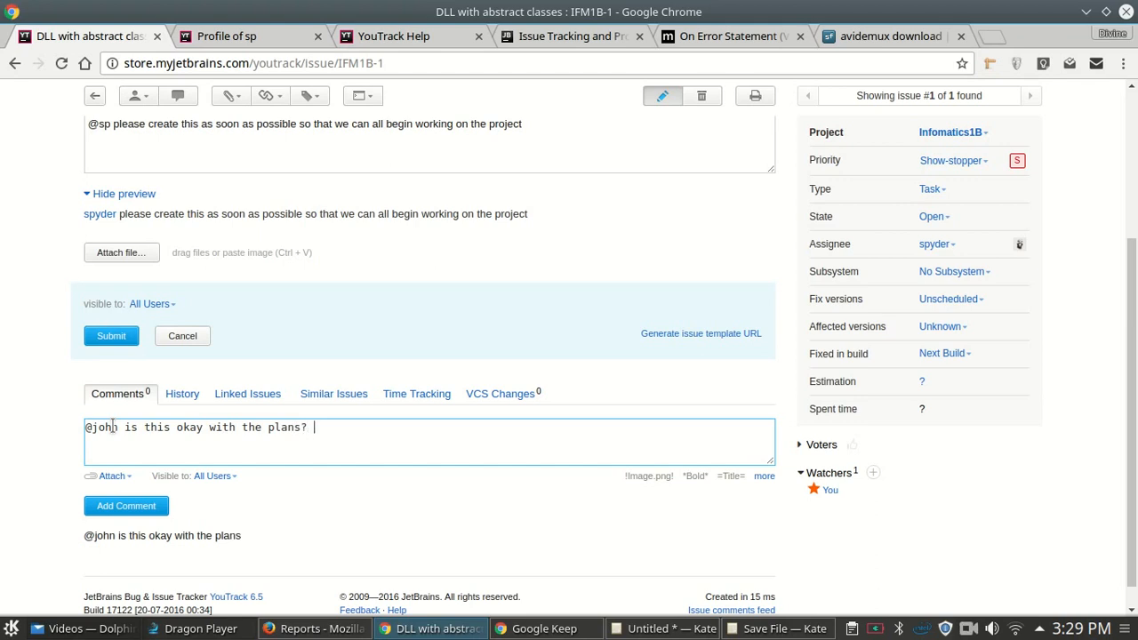
{"action": "triple_click", "coordinate": [89, 537]}
{"action": "left_click_drag", "start_coordinate": [84, 535], "coordinate": [114, 535]}
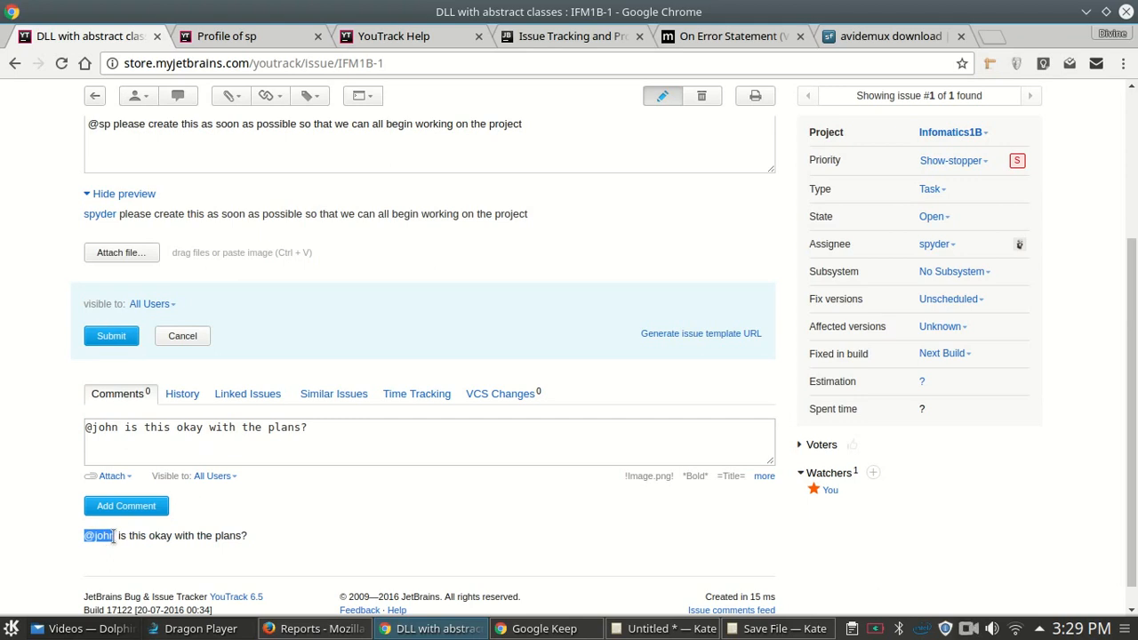
{"action": "left_click_drag", "start_coordinate": [119, 428], "coordinate": [75, 427]}
{"action": "key", "text": "BackSpace"}
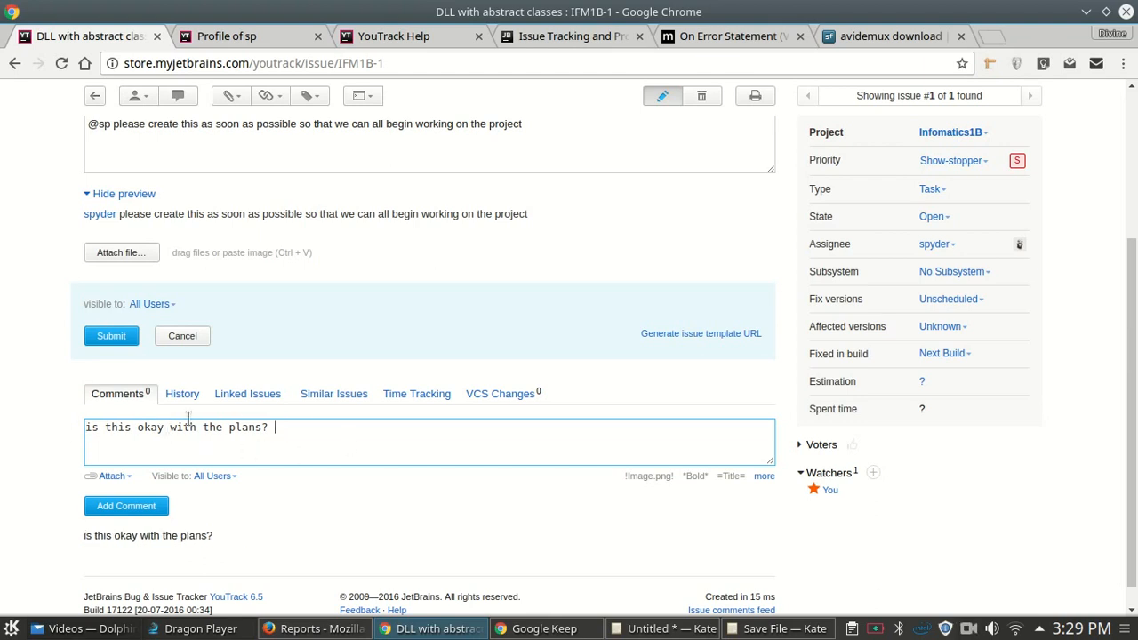
{"action": "left_click", "coordinate": [135, 508]}
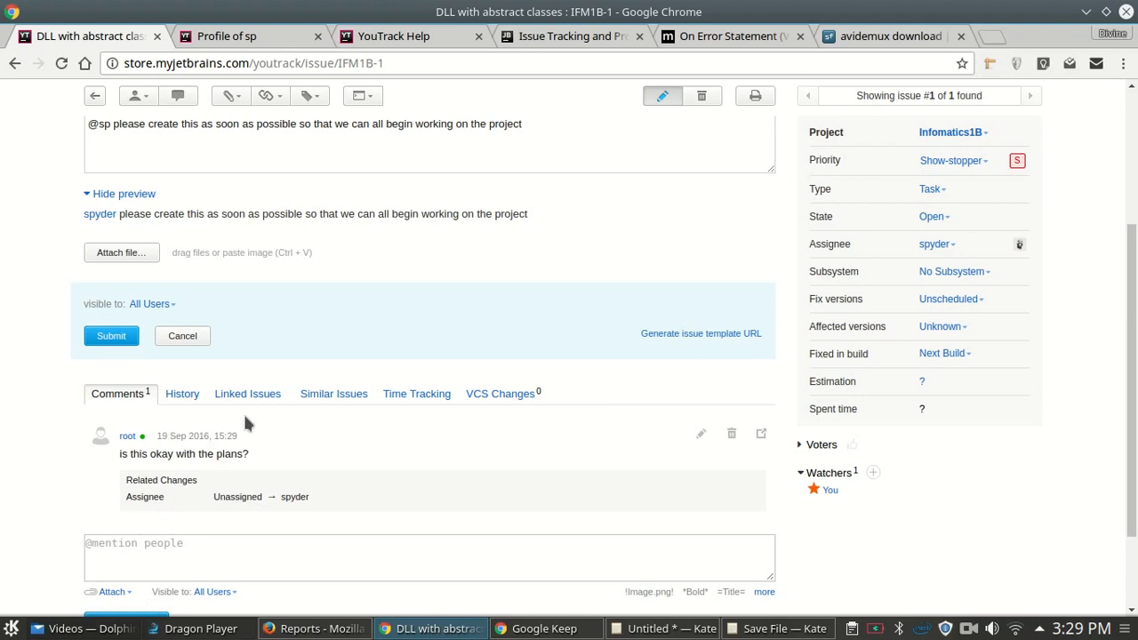
- View the History and Time Tracking tabs and set IFM1B-1's estimation to 2d
{"action": "left_click", "coordinate": [182, 394]}
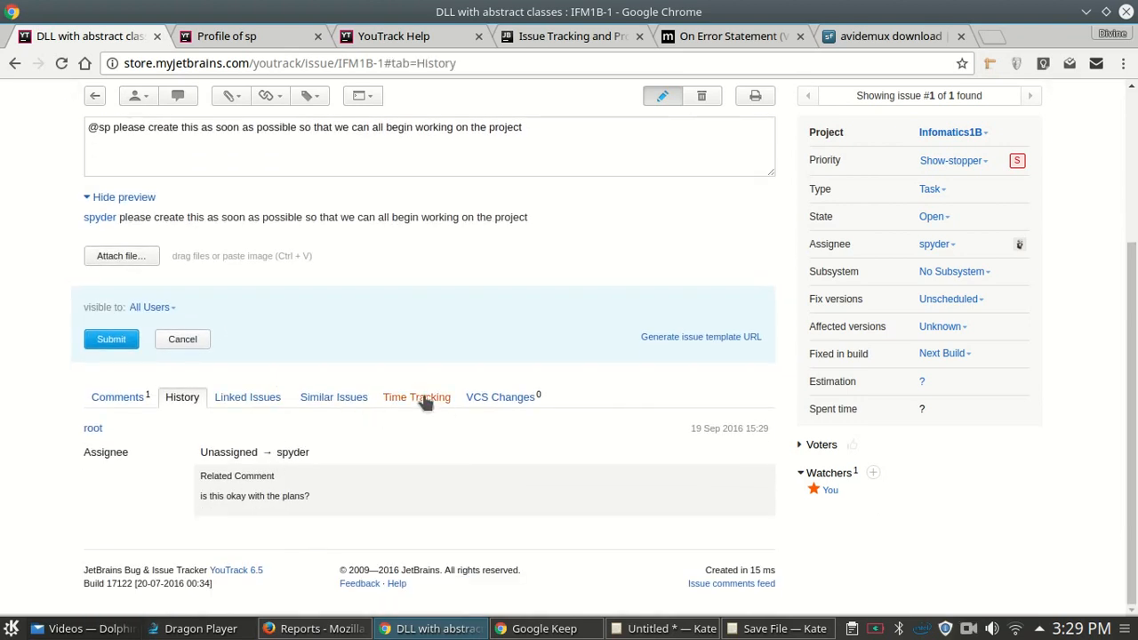
{"action": "left_click", "coordinate": [425, 398]}
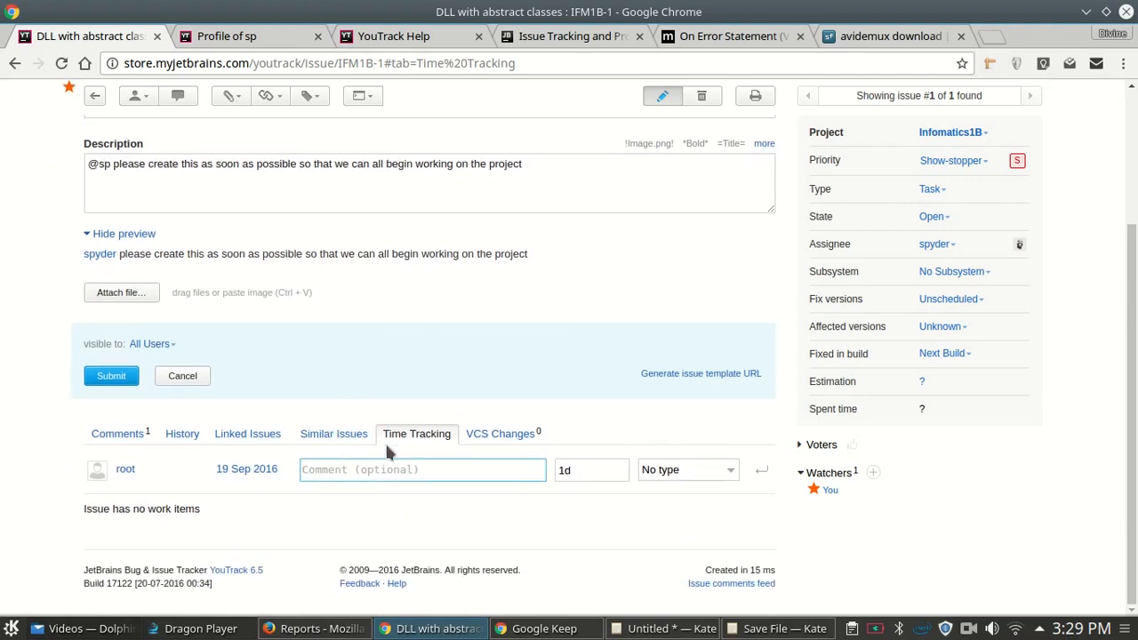
{"action": "left_click", "coordinate": [922, 386]}
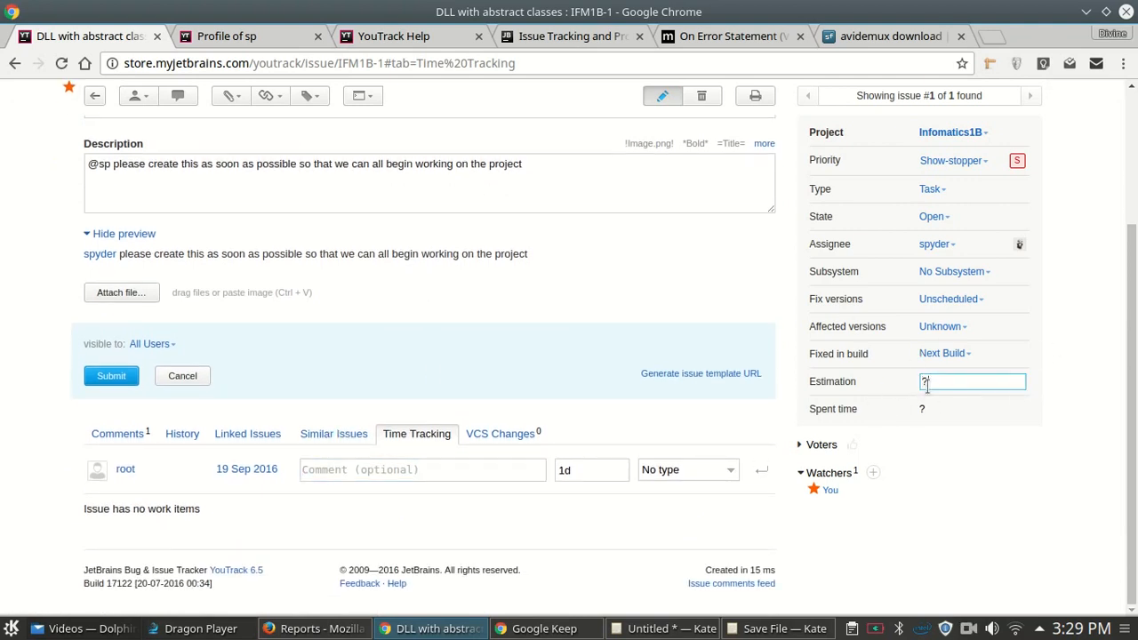
{"action": "key", "text": "BackSpace"}
{"action": "type", "text": "2d"}
{"action": "key", "text": "Return"}
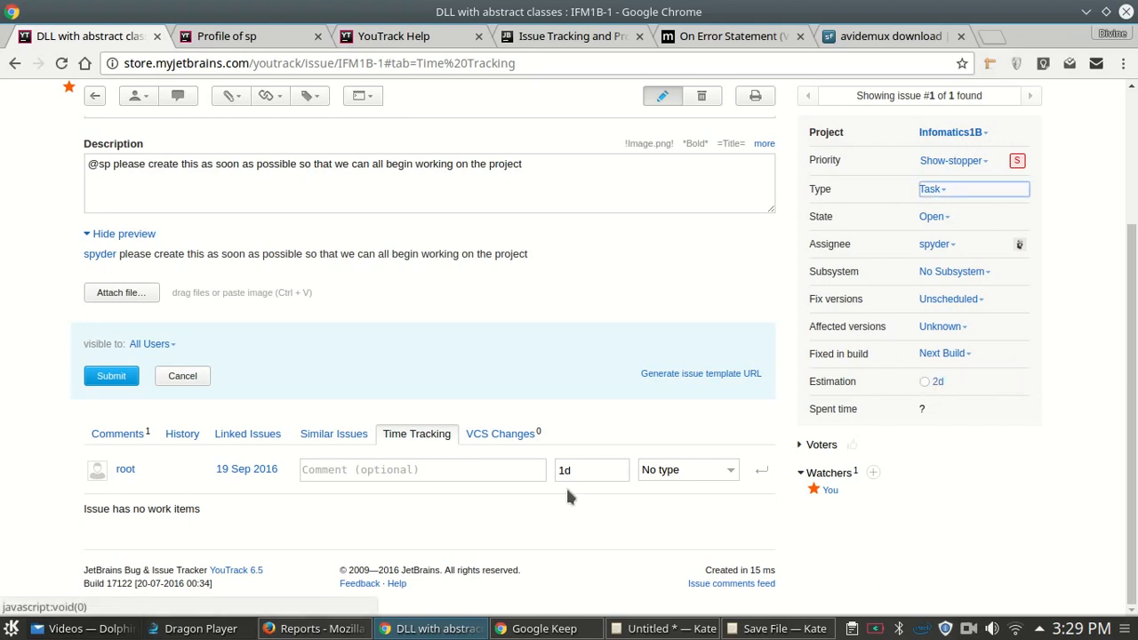
{"action": "left_click", "coordinate": [340, 471]}
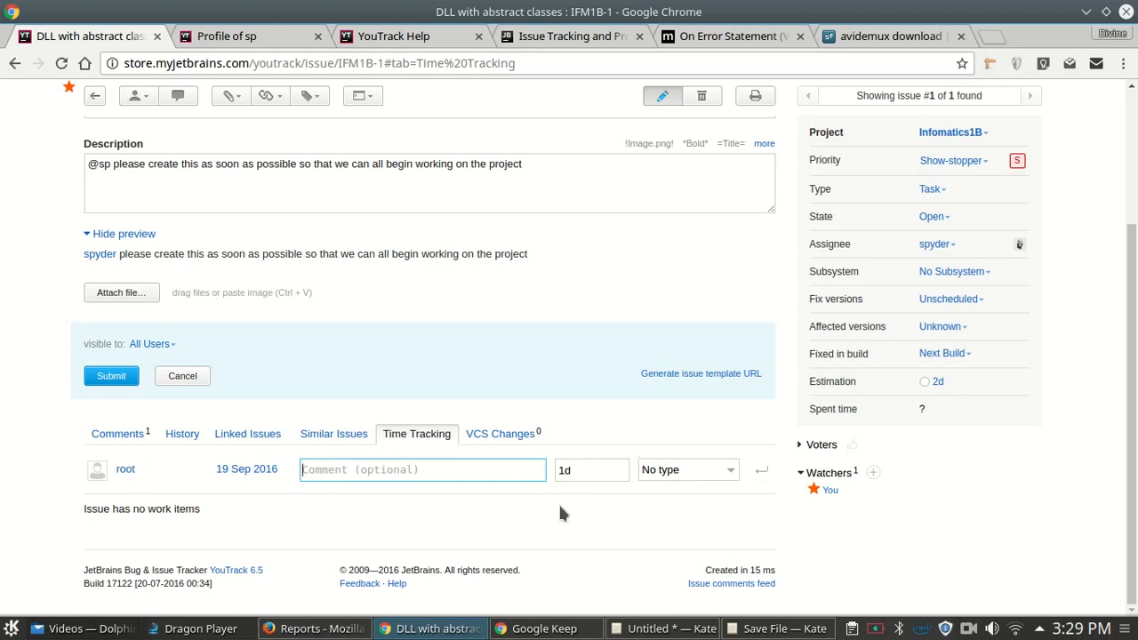
{"action": "scroll", "coordinate": [569, 361], "scroll_direction": "up", "scroll_amount": 3}
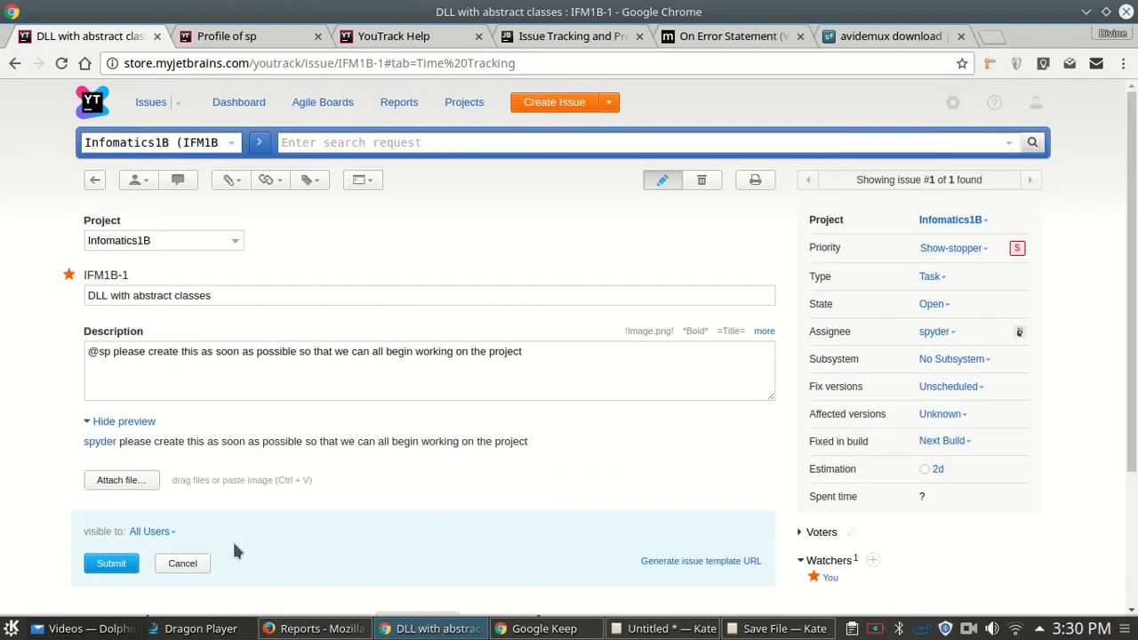
- Save the edited issue and go to the full issue list
{"action": "left_click", "coordinate": [94, 569]}
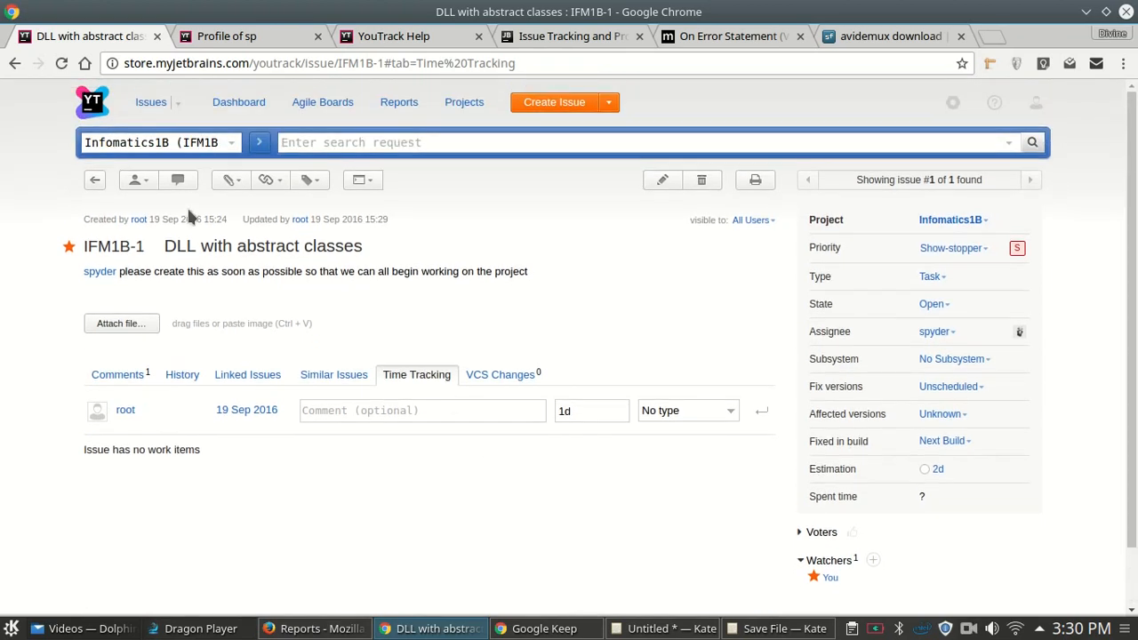
{"action": "left_click", "coordinate": [150, 105]}
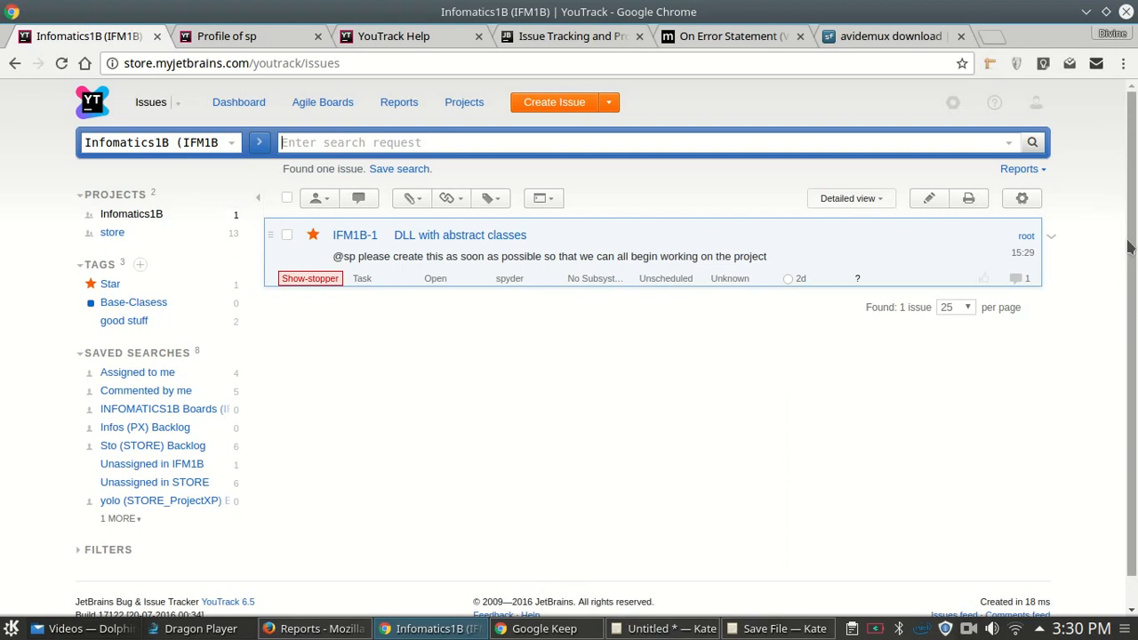
{"action": "scroll", "coordinate": [1128, 202], "scroll_direction": "down", "scroll_amount": 1}
{"action": "scroll", "coordinate": [1128, 202], "scroll_direction": "up", "scroll_amount": 1}
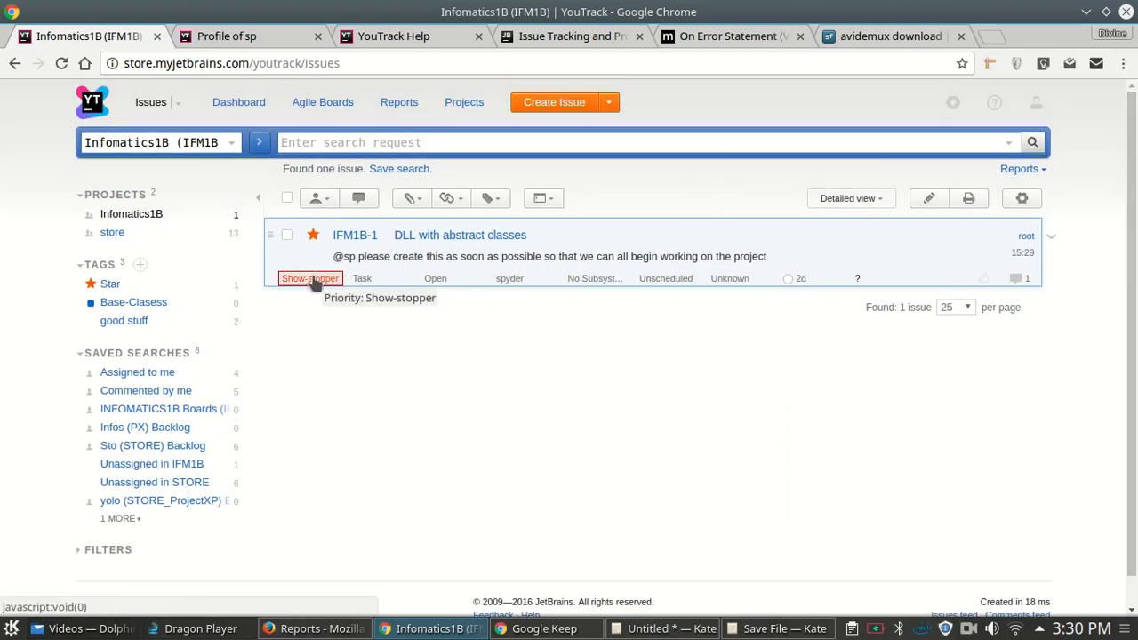
- Inspect the Type, State and Assignee choices without changing them, then switch to the Reports window
{"action": "left_click", "coordinate": [364, 280]}
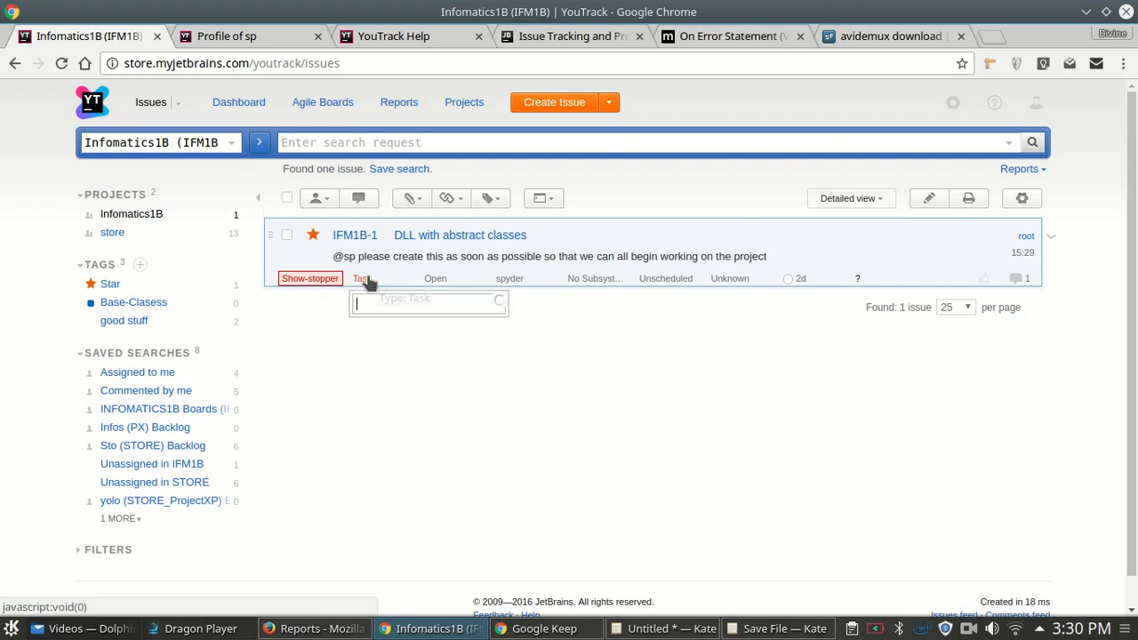
{"action": "key", "text": "Escape"}
{"action": "left_click", "coordinate": [447, 280]}
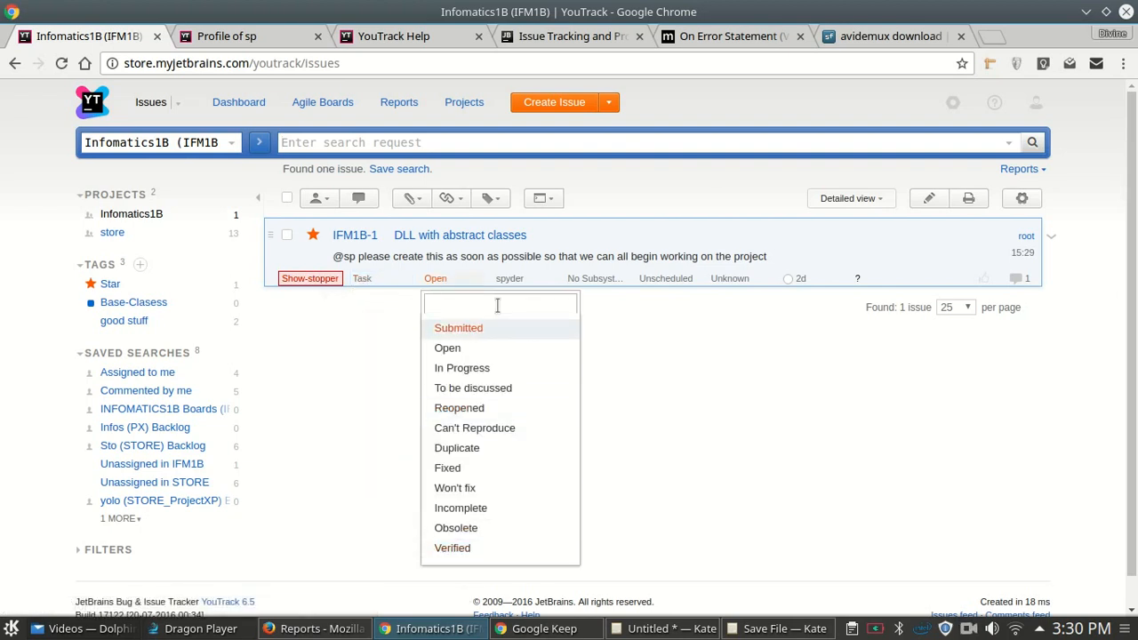
{"action": "key", "text": "Escape"}
{"action": "left_click", "coordinate": [514, 280]}
{"action": "key", "text": "Escape"}
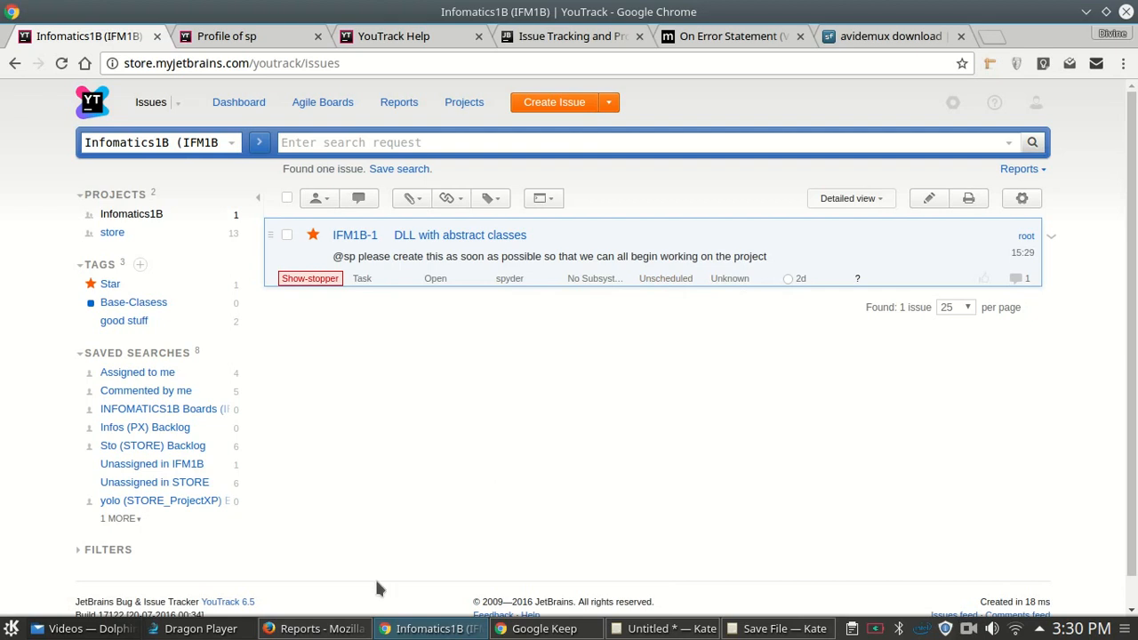
{"action": "left_click", "coordinate": [316, 629]}
- Filter the issue list to Infomatics1B (IFM1B) and open IFM1B-1
{"action": "left_click", "coordinate": [114, 106]}
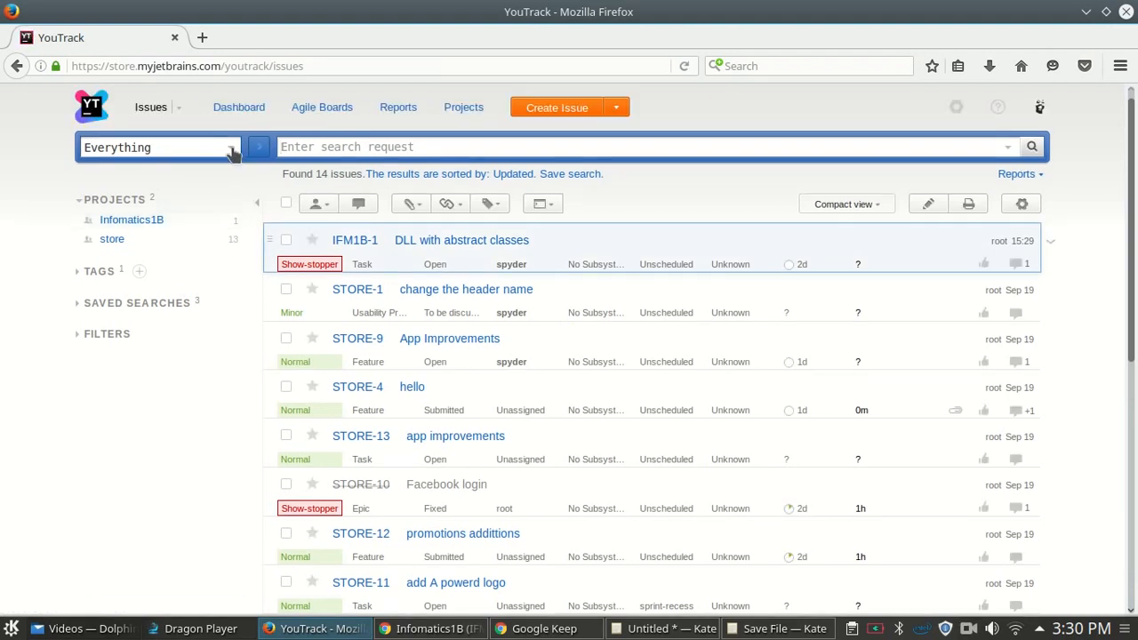
{"action": "left_click", "coordinate": [230, 149]}
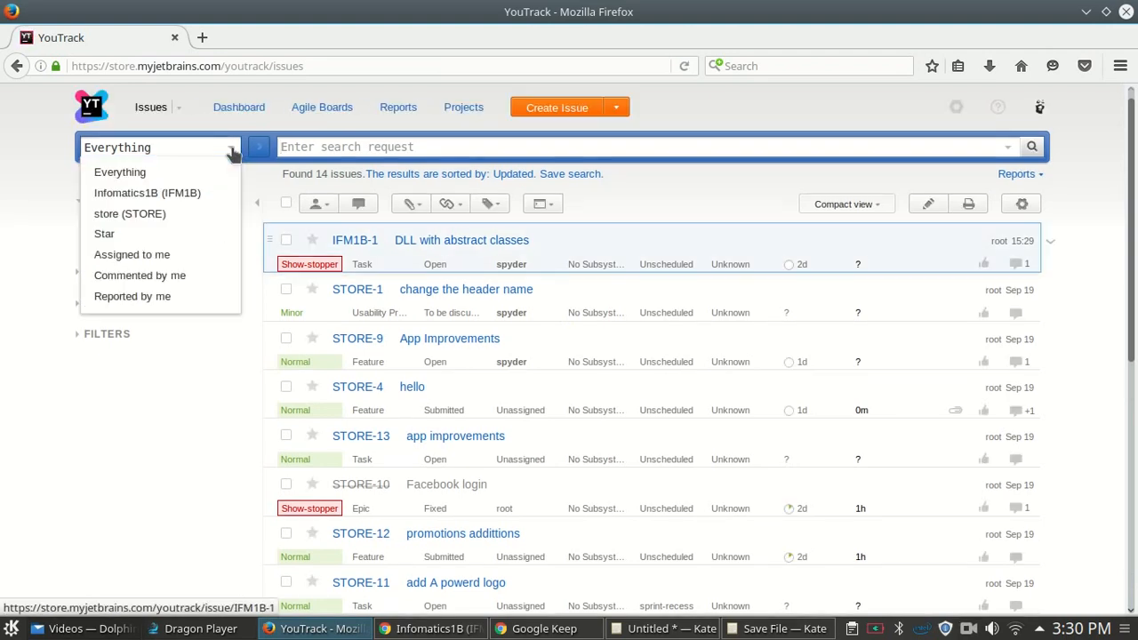
{"action": "left_click", "coordinate": [191, 193]}
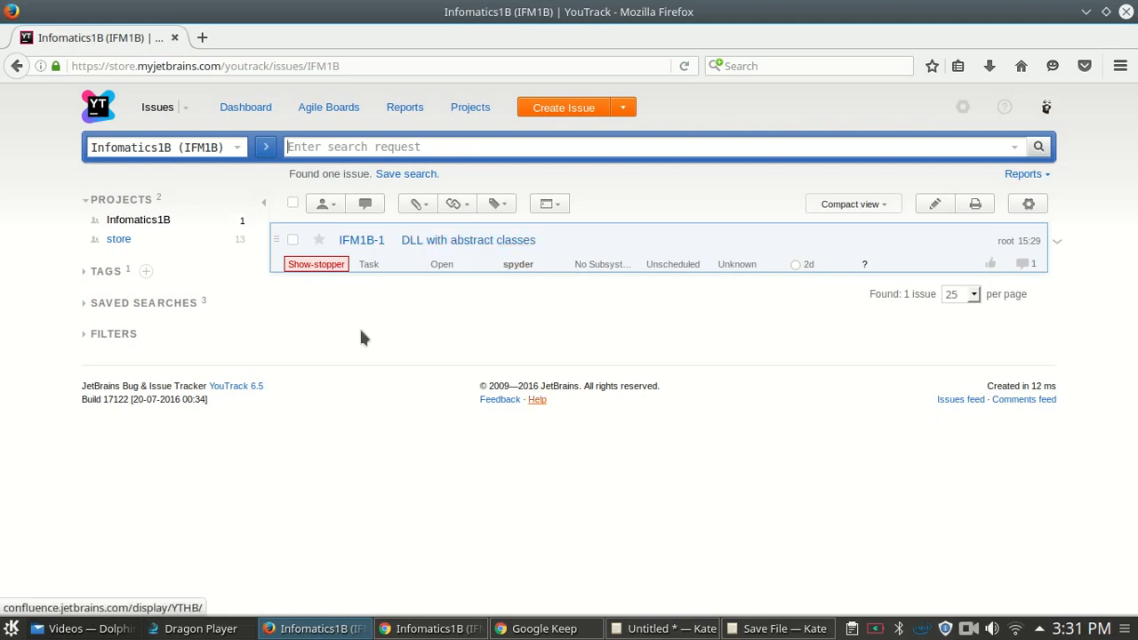
{"action": "left_click", "coordinate": [447, 242]}
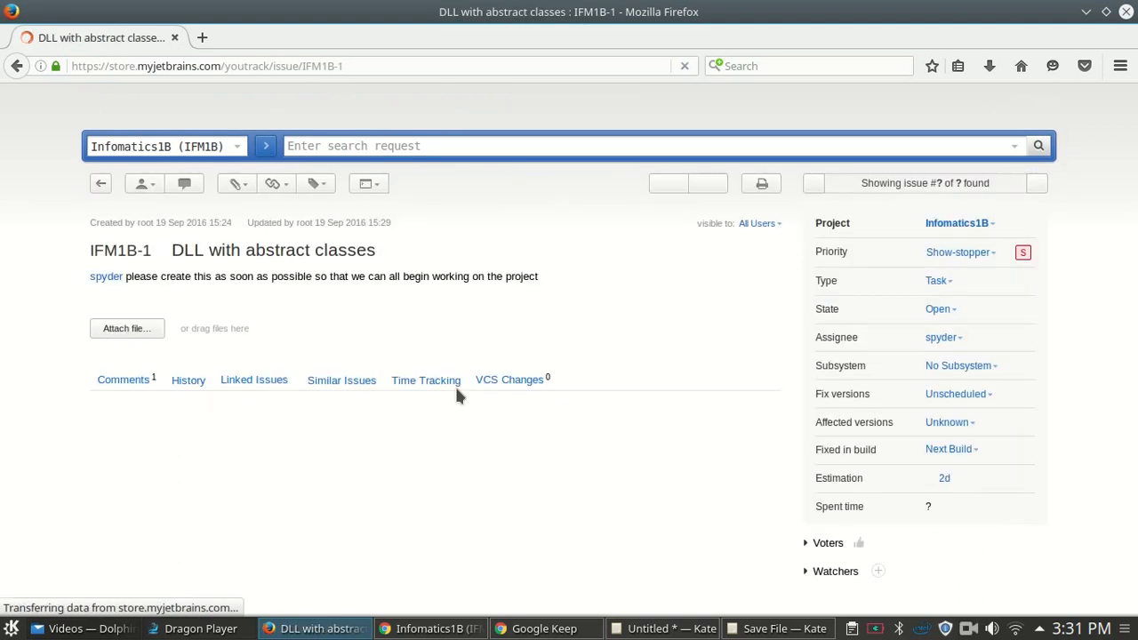
{"action": "scroll", "coordinate": [507, 362], "scroll_direction": "down", "scroll_amount": 2}
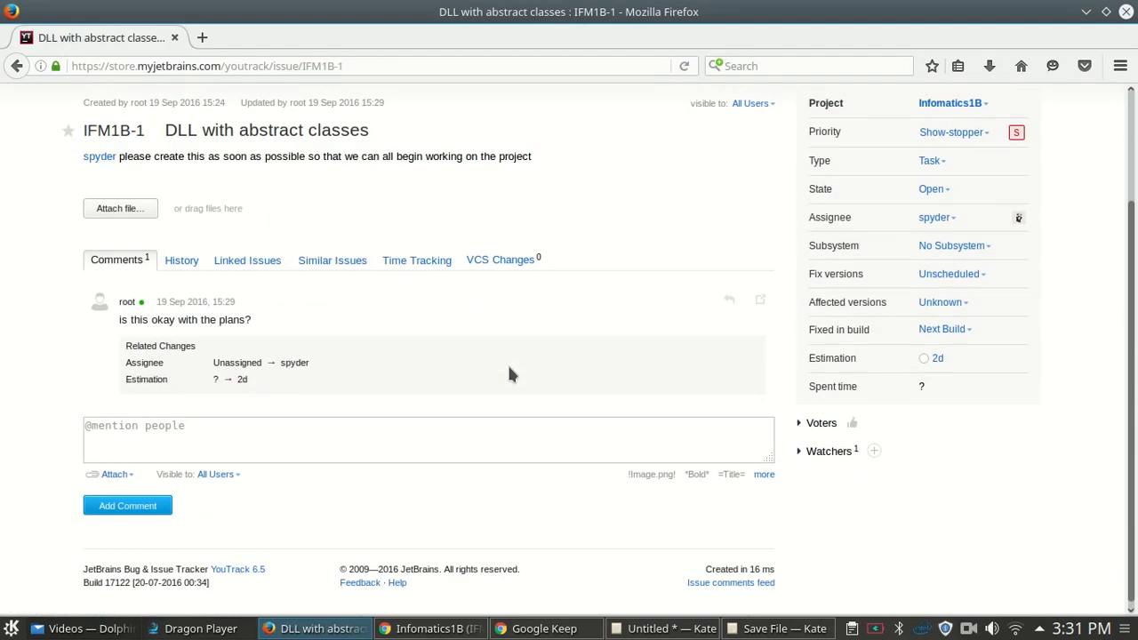
- Log a 1d Planning work item commented 'woked on the DLL attributes and planning'
{"action": "left_click", "coordinate": [420, 260]}
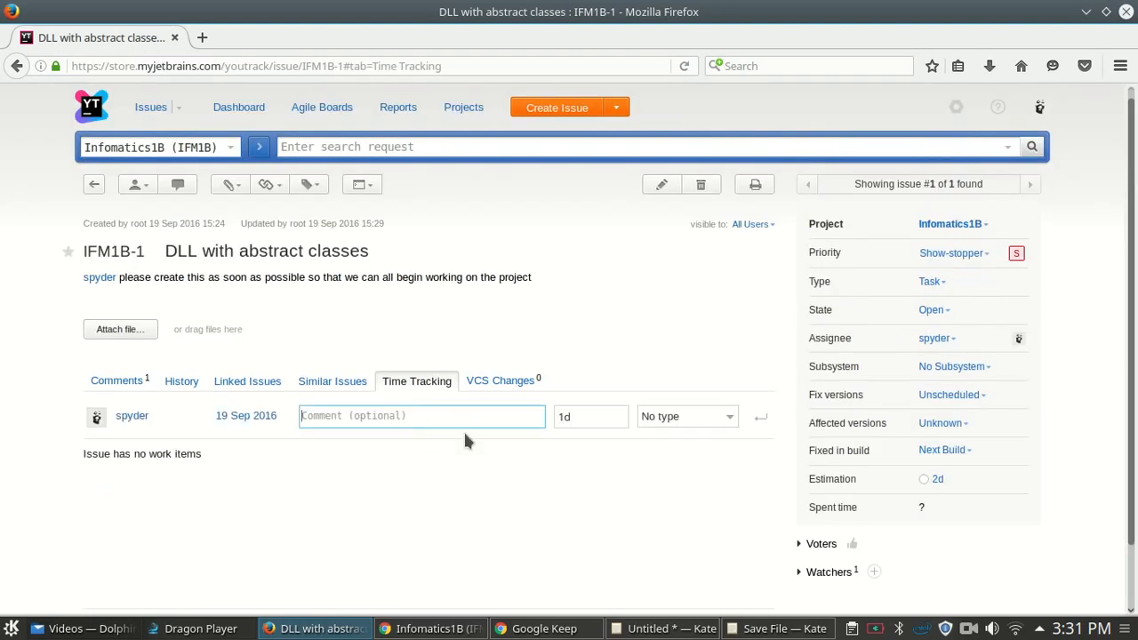
{"action": "type", "text": "yeaj"}
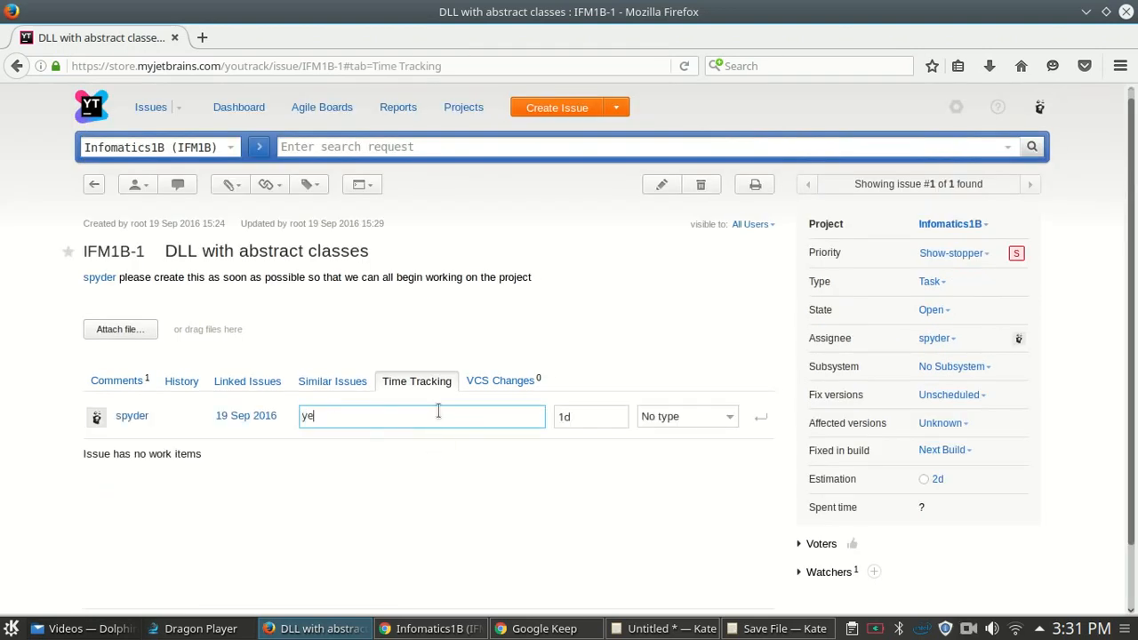
{"action": "key", "text": "BackSpace"}
{"action": "key", "text": "BackSpace"}
{"action": "key", "text": "BackSpace"}
{"action": "type", "text": "woked on"}
{"action": "type", "text": "the DLL "}
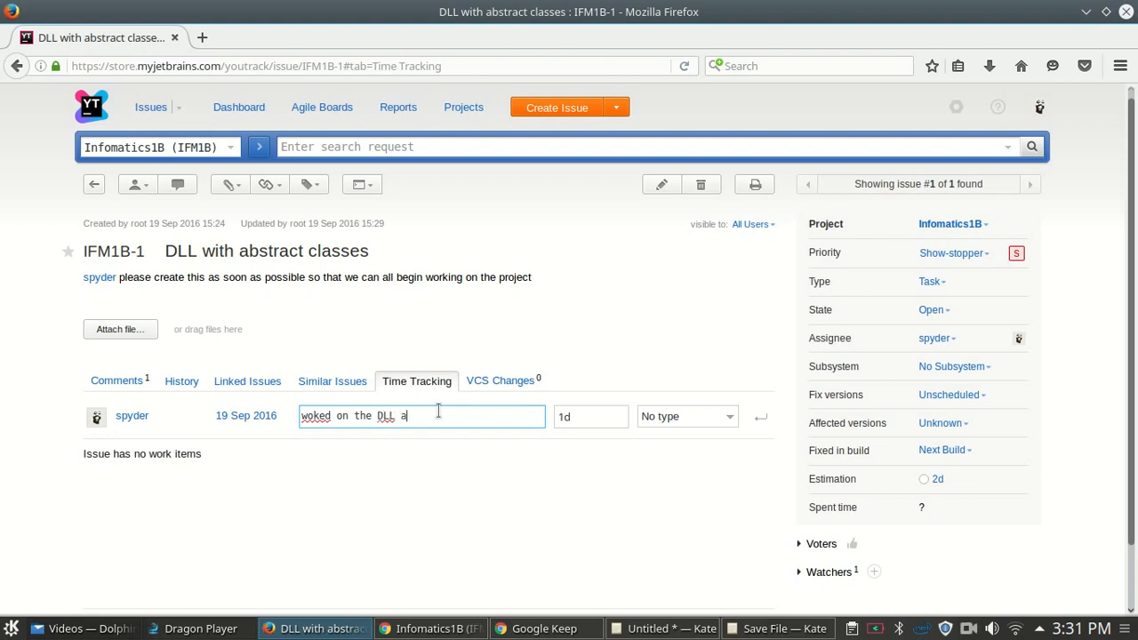
{"action": "type", "text": "attrib"}
{"action": "type", "text": "utes an d"}
{"action": "type", "text": " plannijg"}
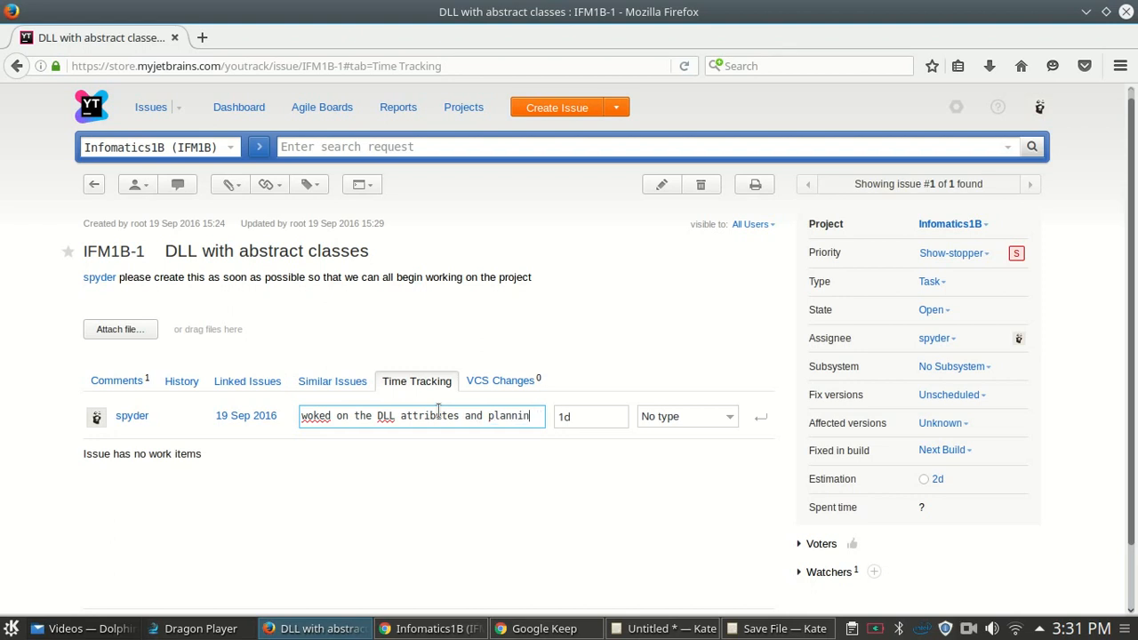
{"action": "left_click", "coordinate": [591, 412]}
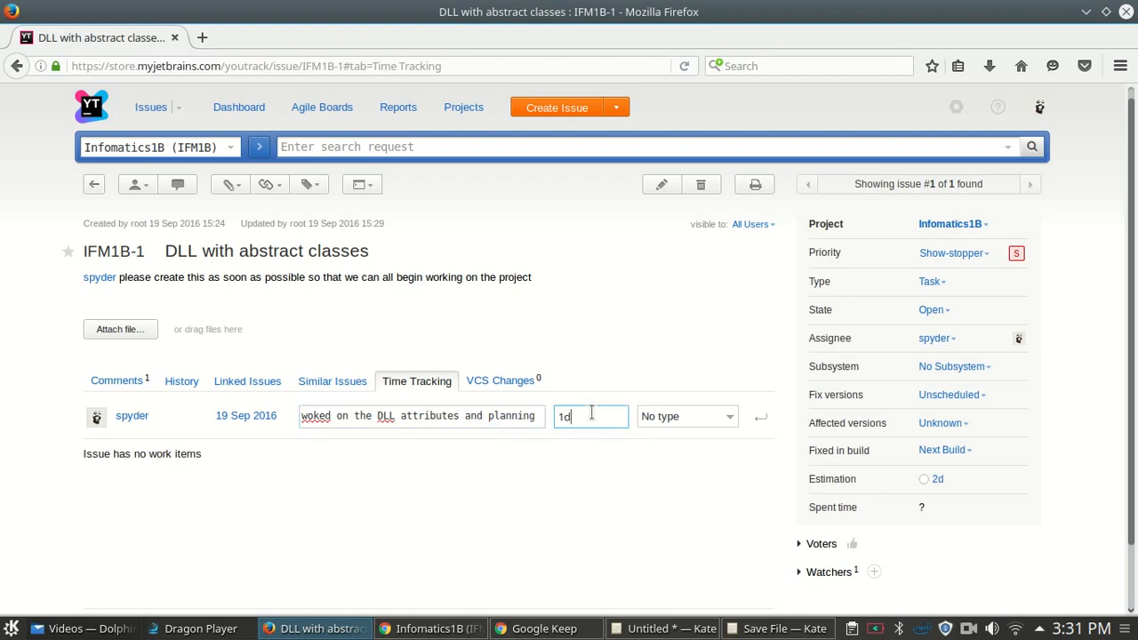
{"action": "left_click", "coordinate": [729, 435]}
{"action": "left_click", "coordinate": [732, 422]}
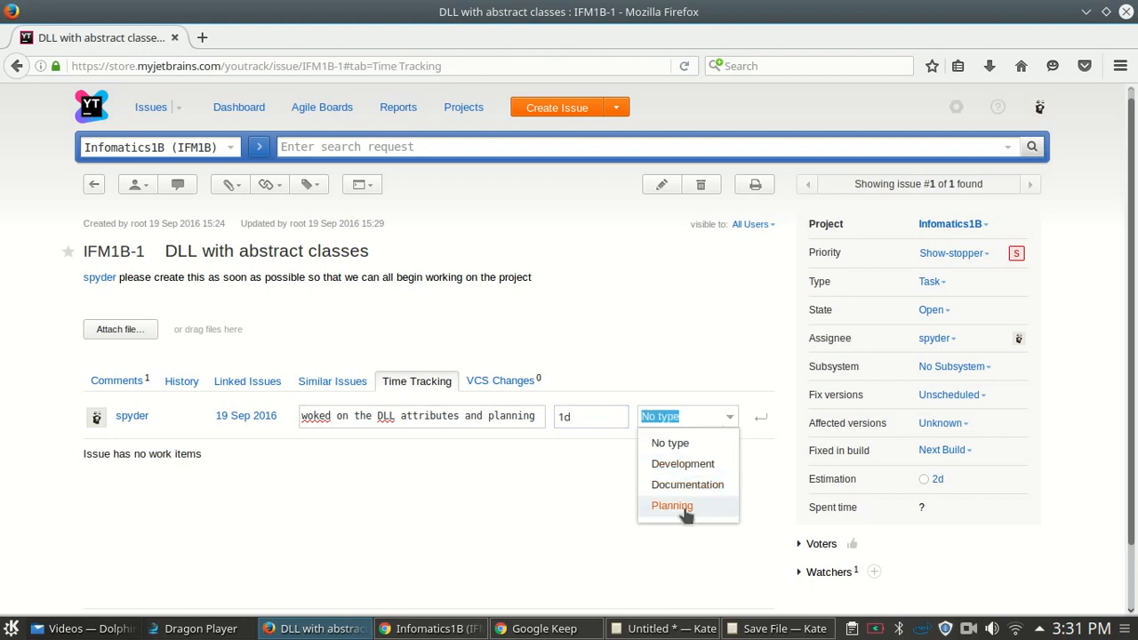
{"action": "left_click", "coordinate": [673, 505]}
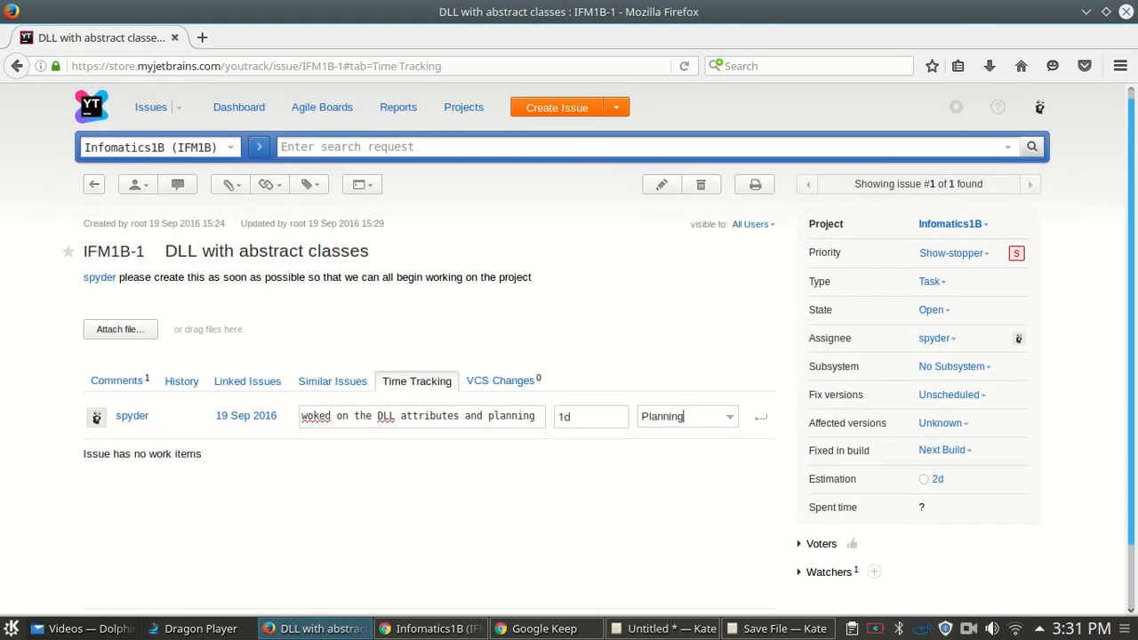
{"action": "left_click", "coordinate": [759, 417]}
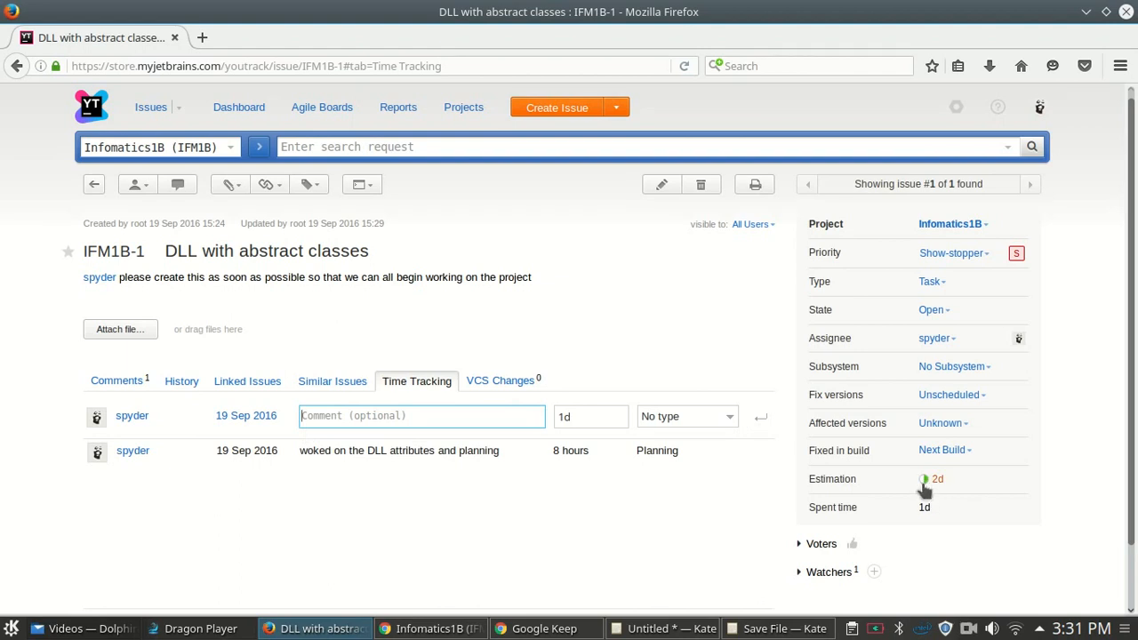
- Review the logged work item and clear an accidental text selection
{"action": "mouse_move", "coordinate": [928, 487]}
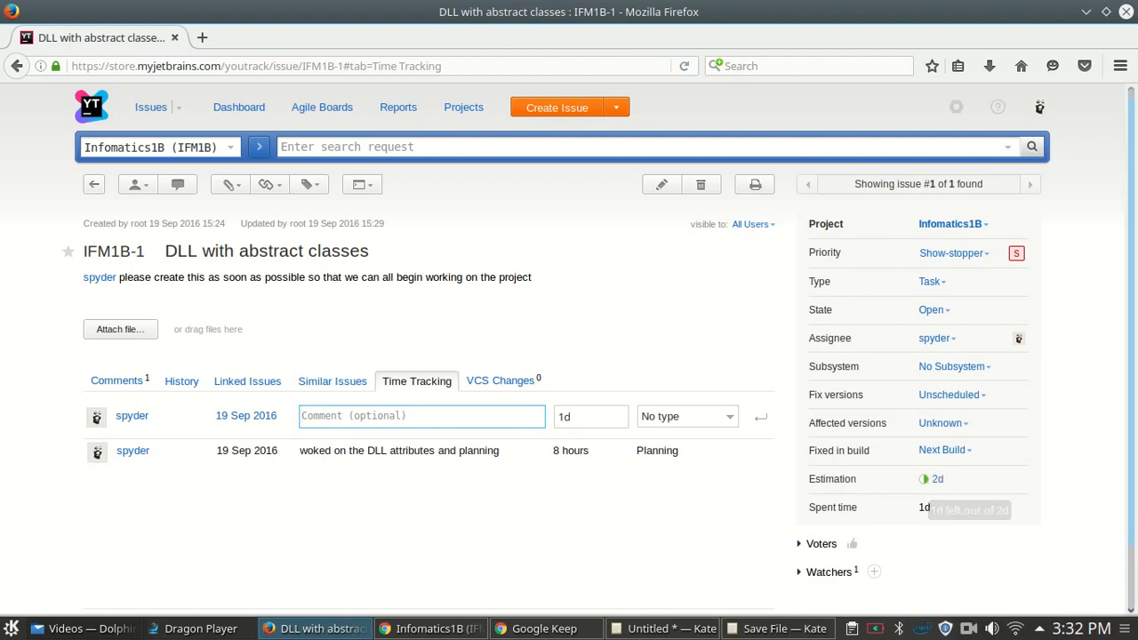
{"action": "mouse_move", "coordinate": [1132, 154]}
{"action": "left_mouse_down"}
{"action": "mouse_move", "coordinate": [1132, 206]}
{"action": "mouse_move", "coordinate": [1132, 166]}
{"action": "left_mouse_up"}
{"action": "left_click", "coordinate": [931, 495]}
{"action": "left_click_drag", "start_coordinate": [837, 491], "coordinate": [809, 491]}
{"action": "left_click", "coordinate": [1021, 553]}
{"action": "left_click_drag", "start_coordinate": [1132, 185], "coordinate": [1133, 169]}
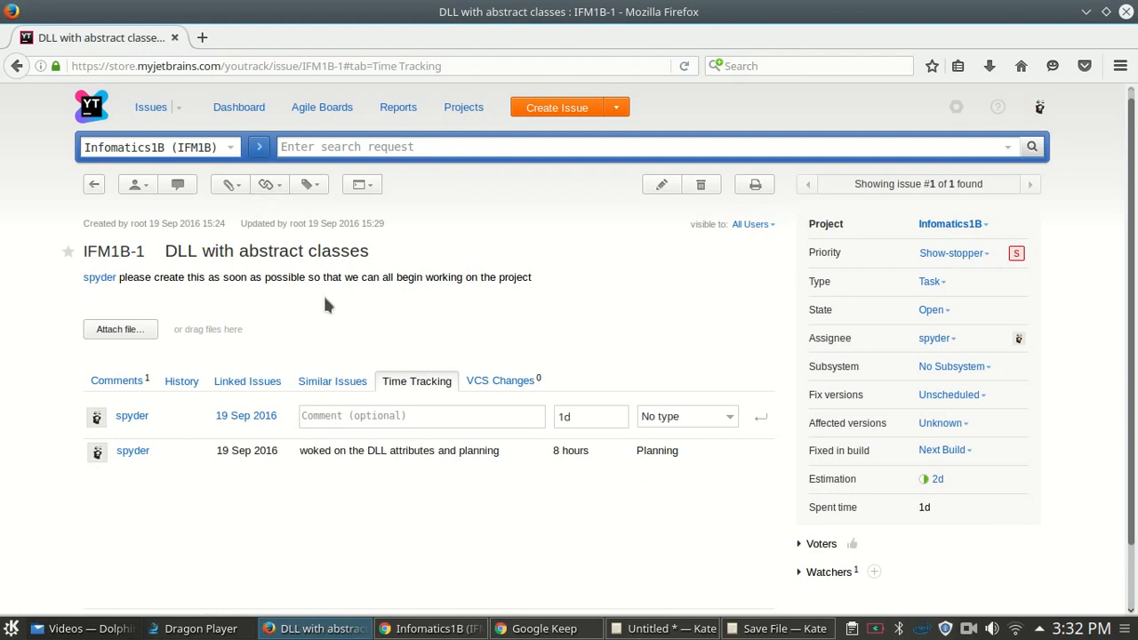
- Return to the issue list and expand IFM1B-1's row to see its description and 1d spent
{"action": "left_click", "coordinate": [148, 107]}
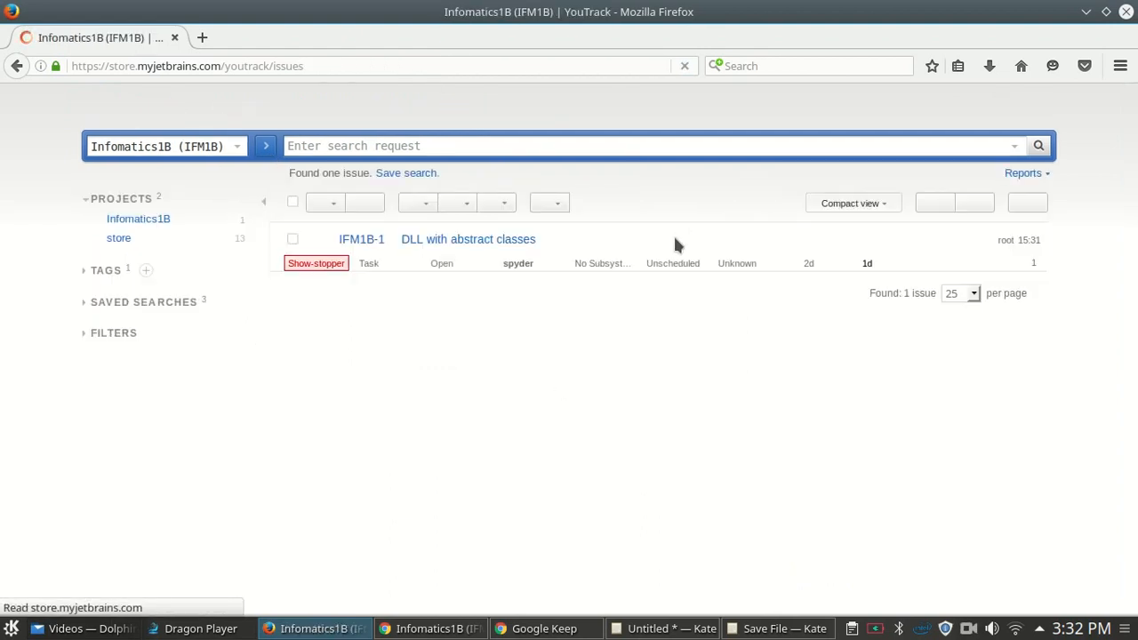
{"action": "left_click", "coordinate": [1057, 244]}
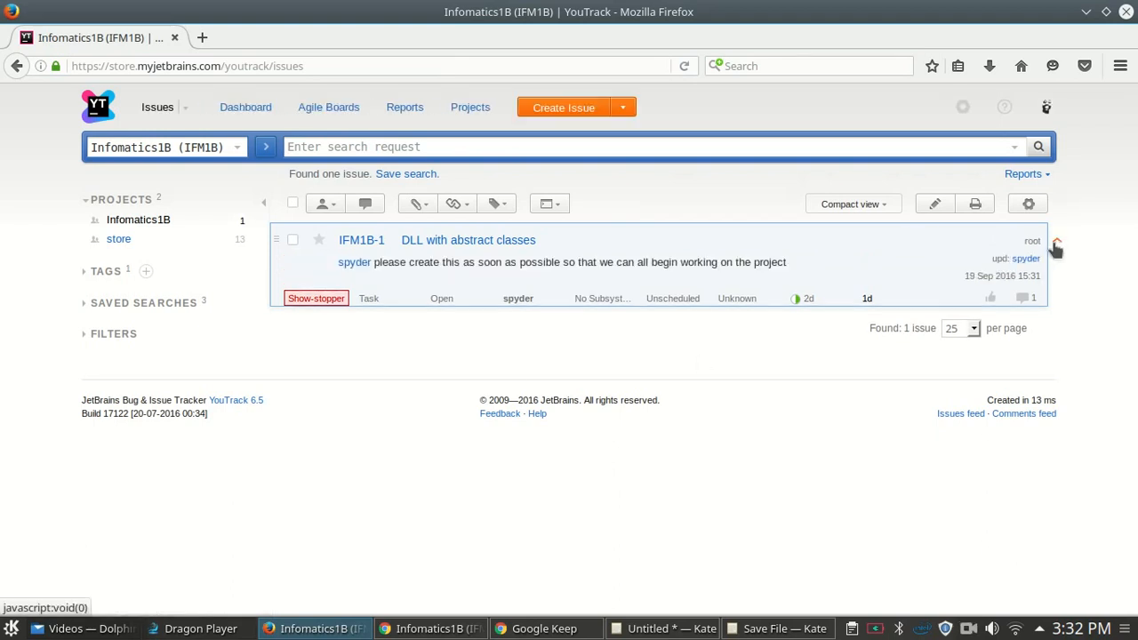
{"action": "left_click", "coordinate": [1056, 245]}
{"action": "left_click", "coordinate": [1056, 244]}
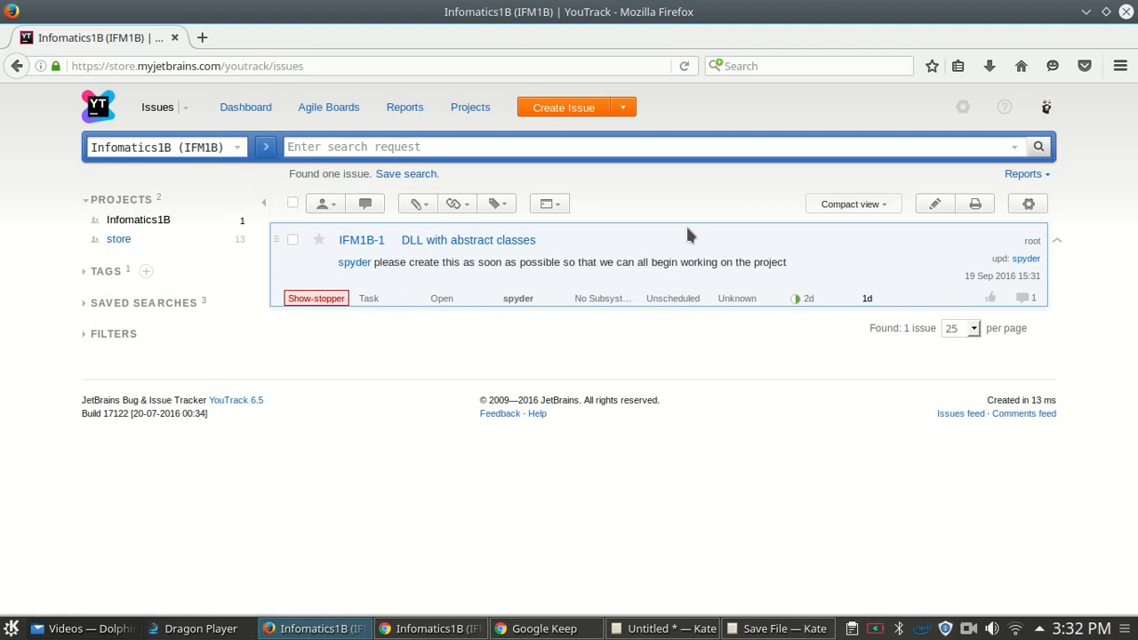
{"action": "left_click", "coordinate": [732, 300]}
{"action": "left_click", "coordinate": [643, 342]}
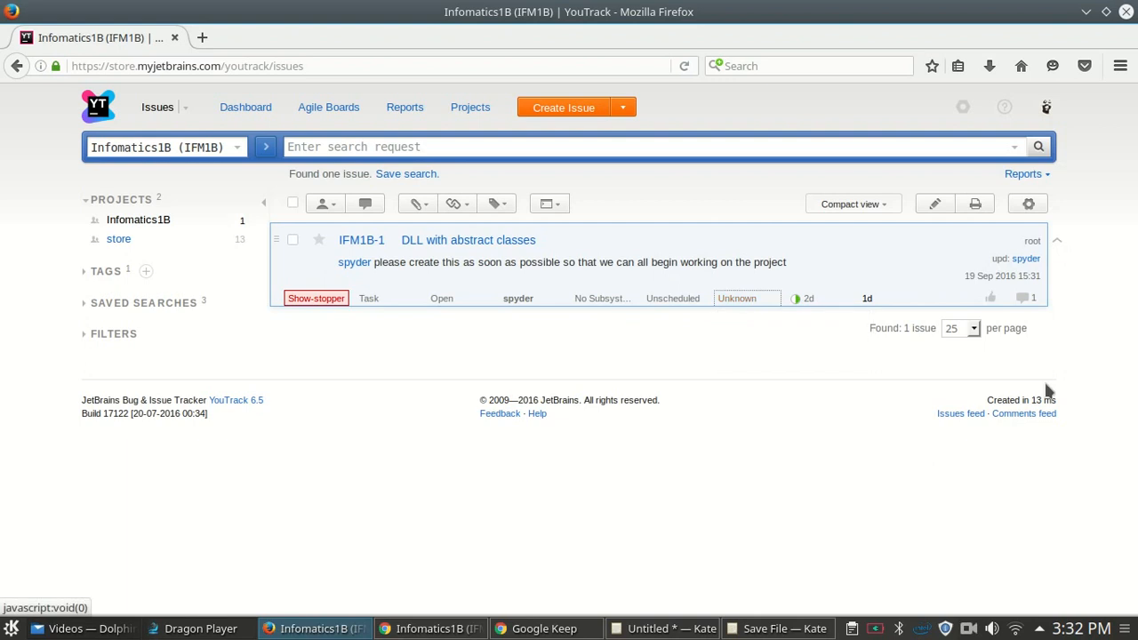
{"action": "left_click", "coordinate": [348, 109]}
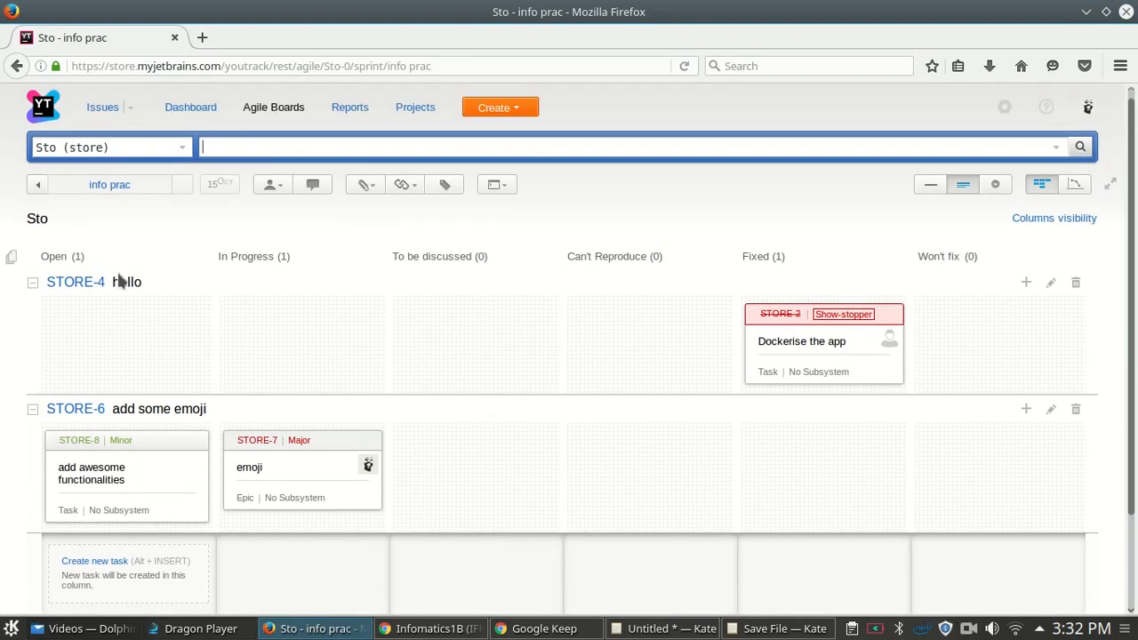
- Open Agile Boards in the other window, then return to the Sto board's info prac sprint
{"action": "left_click", "coordinate": [429, 628]}
{"action": "left_click", "coordinate": [323, 101]}
{"action": "key", "text": "alt+Tab"}
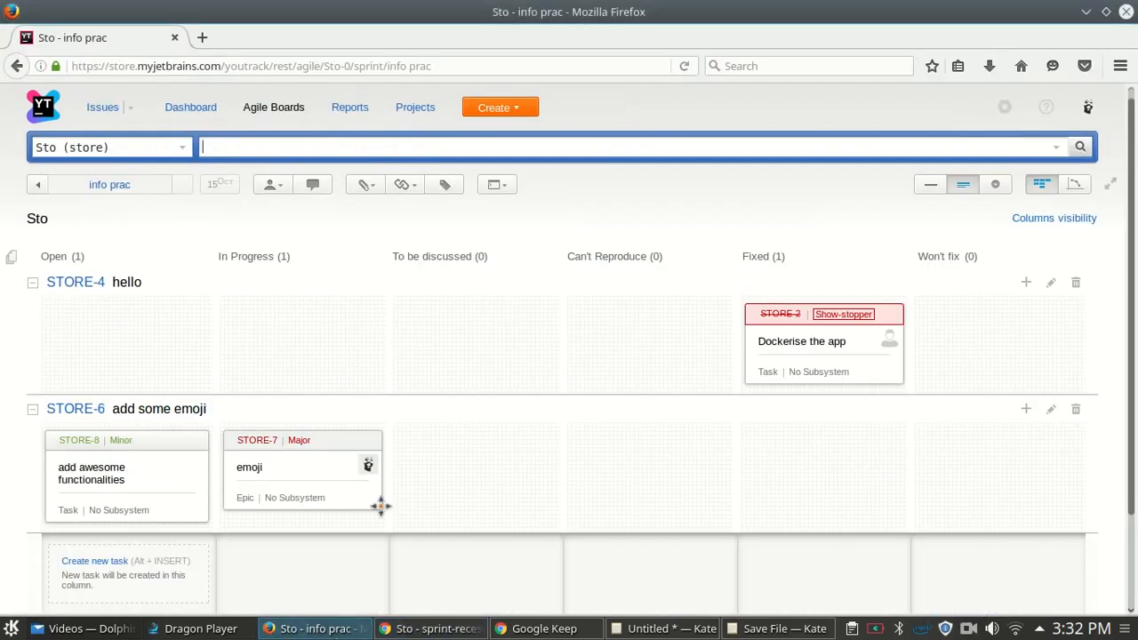
{"action": "scroll", "coordinate": [662, 467], "scroll_direction": "down", "scroll_amount": 2}
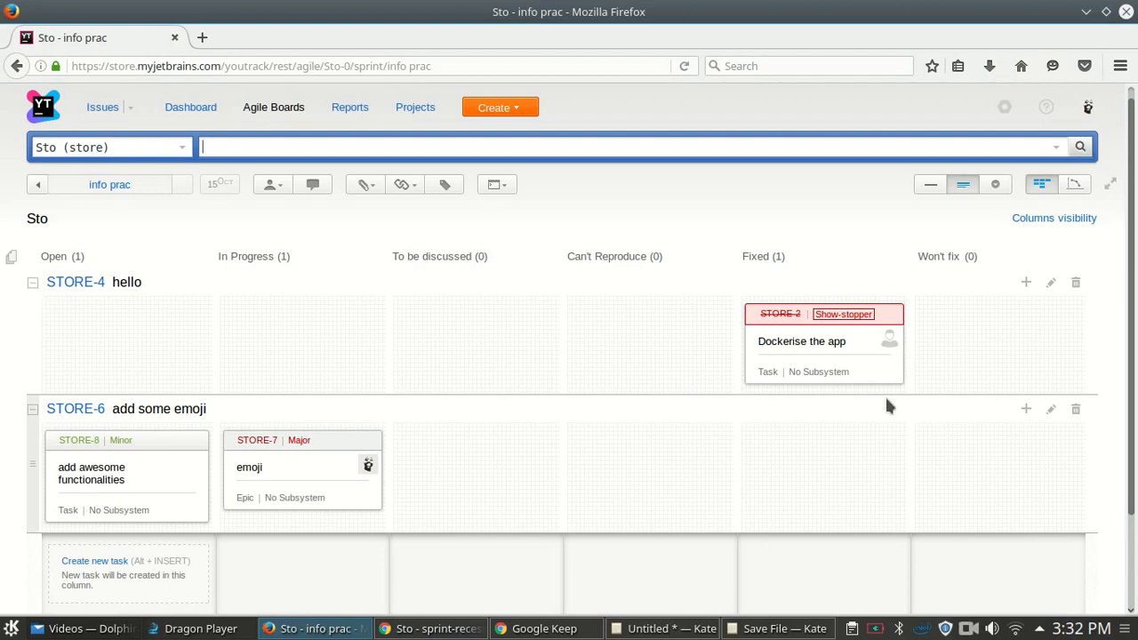
- Rename the STORE-4 swimlane to 'Design'
{"action": "left_click", "coordinate": [127, 282]}
{"action": "key", "text": "Right"}
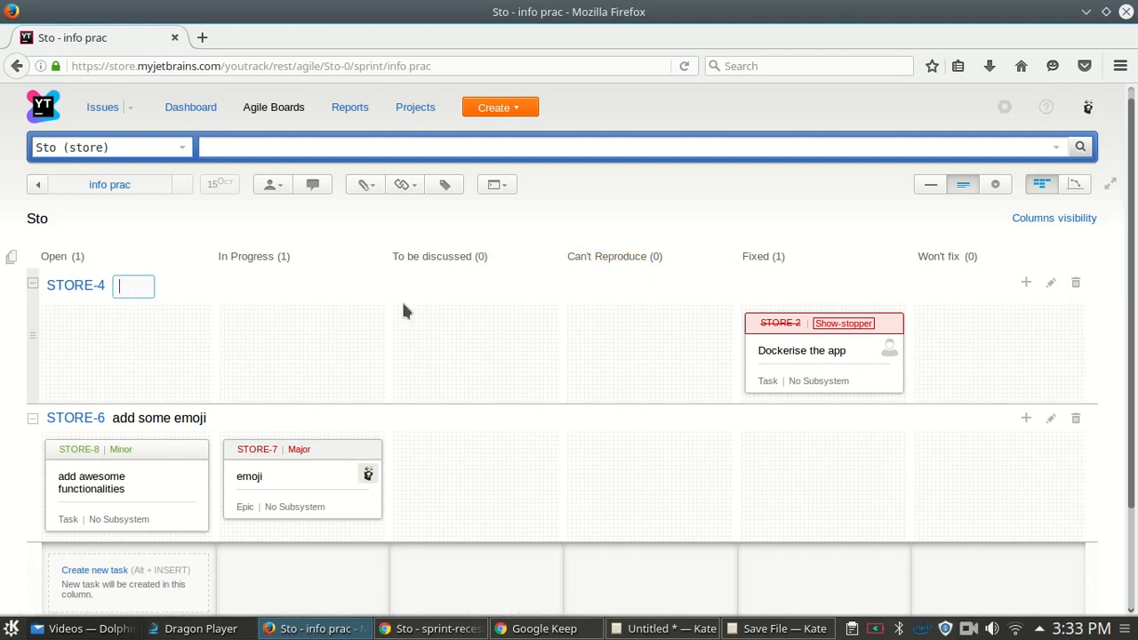
{"action": "type", "text": "Design"}
{"action": "key", "text": "Return"}
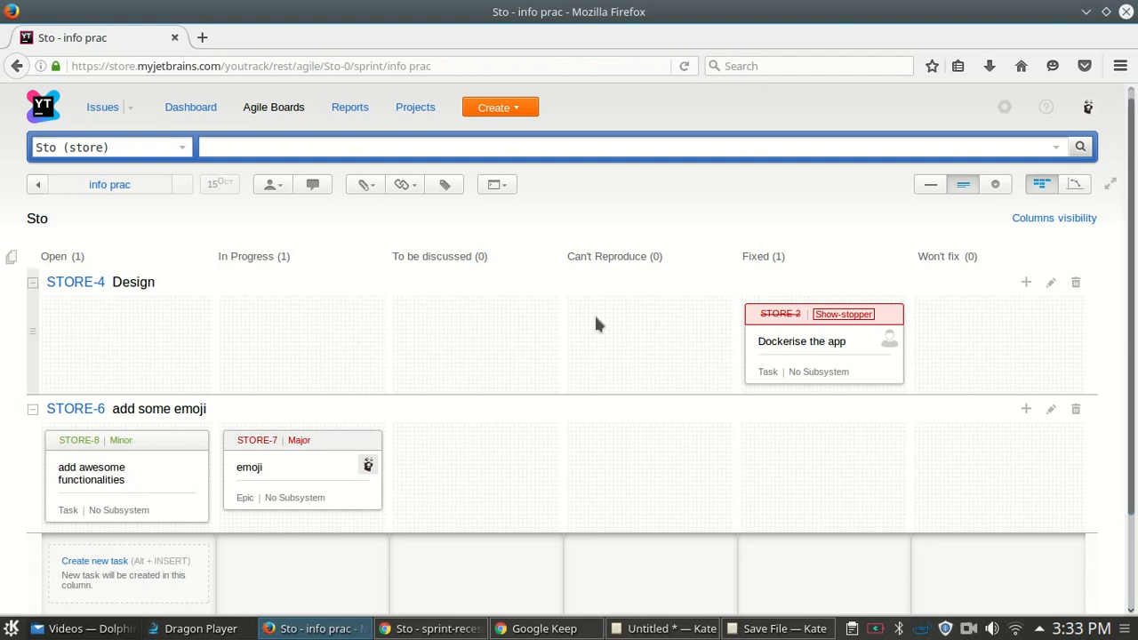
- Rename the STORE-6 swimlane from 'add some emoji' to 'Database'
{"action": "left_click", "coordinate": [198, 408]}
{"action": "left_click", "coordinate": [208, 415]}
{"action": "key", "text": "ctrl+a"}
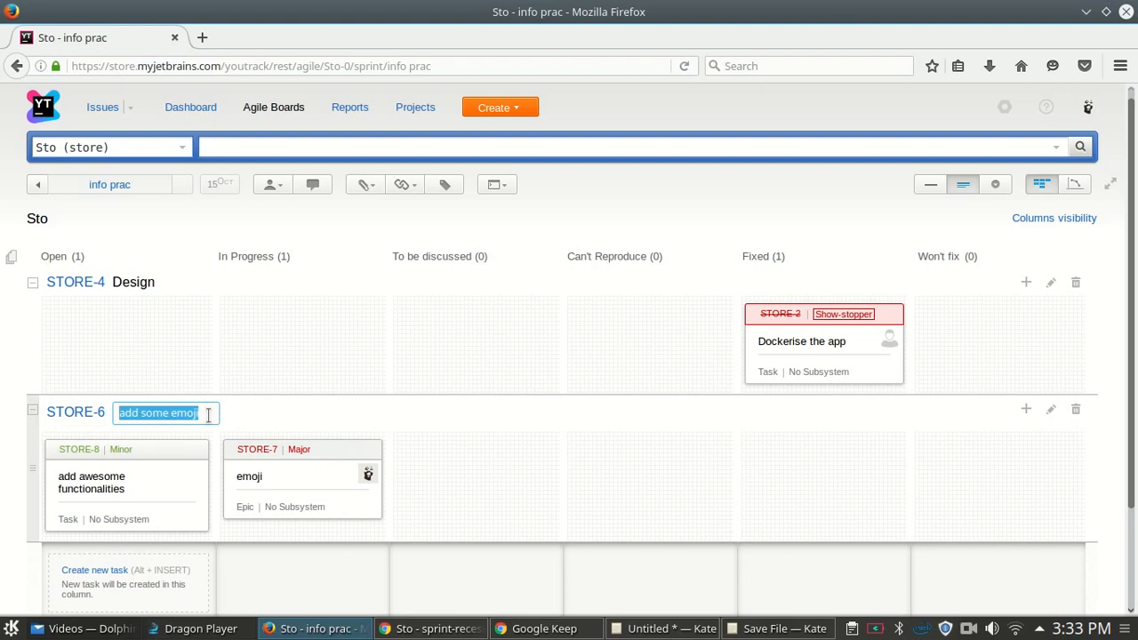
{"action": "key", "text": "BackSpace"}
{"action": "type", "text": "Dta"}
{"action": "key", "text": "BackSpace"}
{"action": "key", "text": "BackSpace"}
{"action": "type", "text": "atabase"}
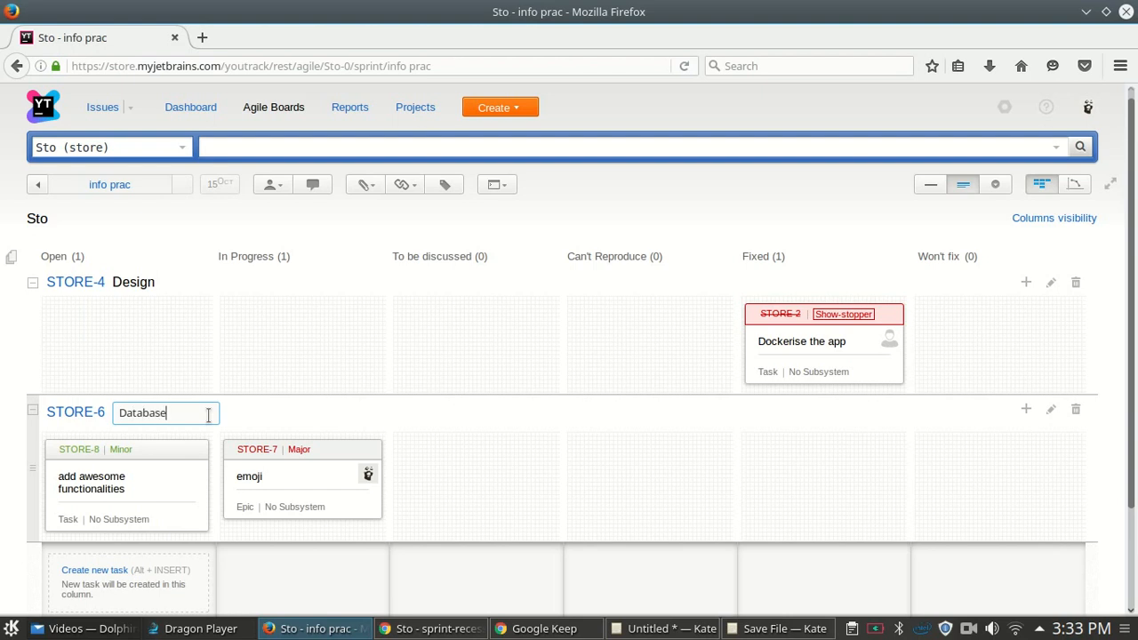
{"action": "key", "text": "Return"}
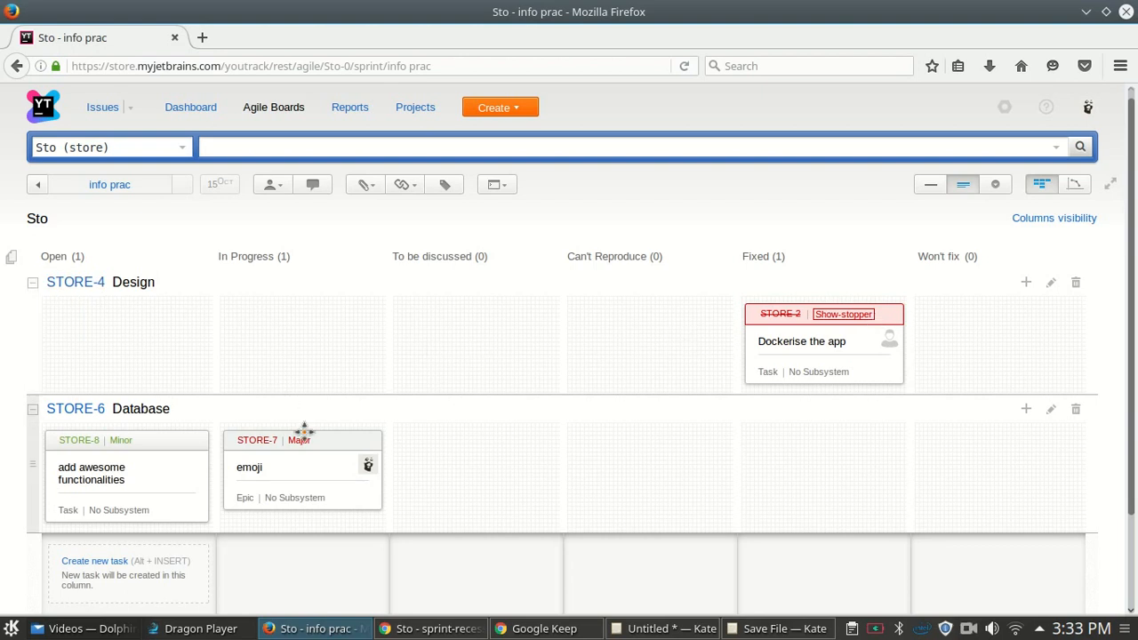
- Move the STORE-7 card to Fixed and the STORE-8 card to Can't Reproduce
{"action": "left_click_drag", "start_coordinate": [306, 436], "coordinate": [774, 429]}
{"action": "left_click_drag", "start_coordinate": [835, 433], "coordinate": [817, 436]}
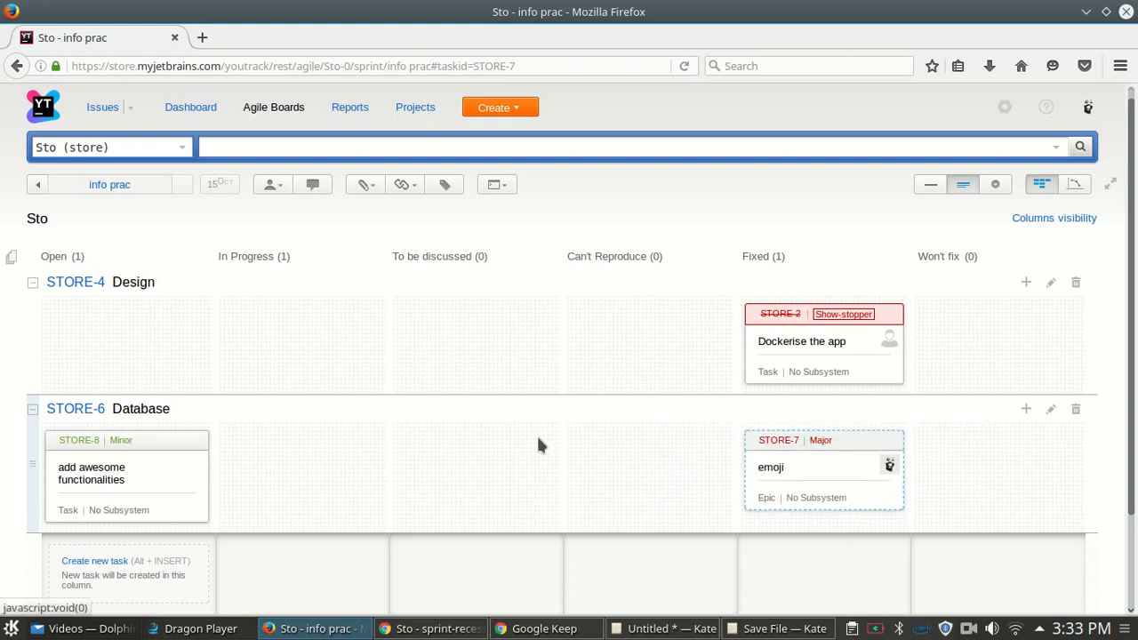
{"action": "left_click", "coordinate": [148, 432]}
{"action": "left_click_drag", "start_coordinate": [519, 422], "coordinate": [570, 464]}
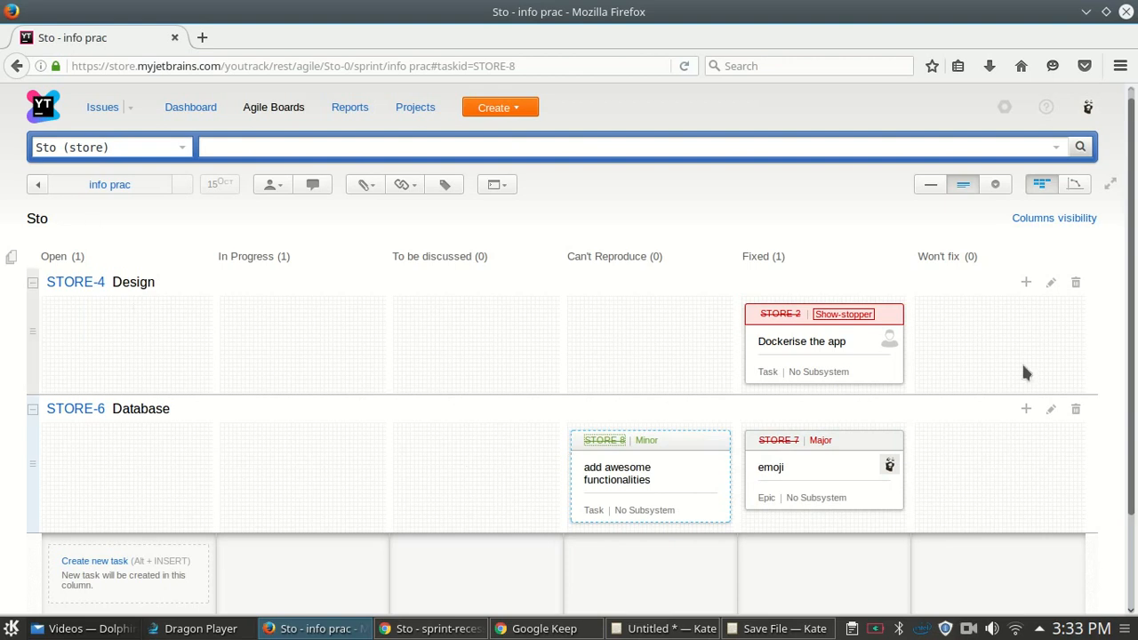
{"action": "scroll", "coordinate": [1120, 222], "scroll_direction": "down", "scroll_amount": 2}
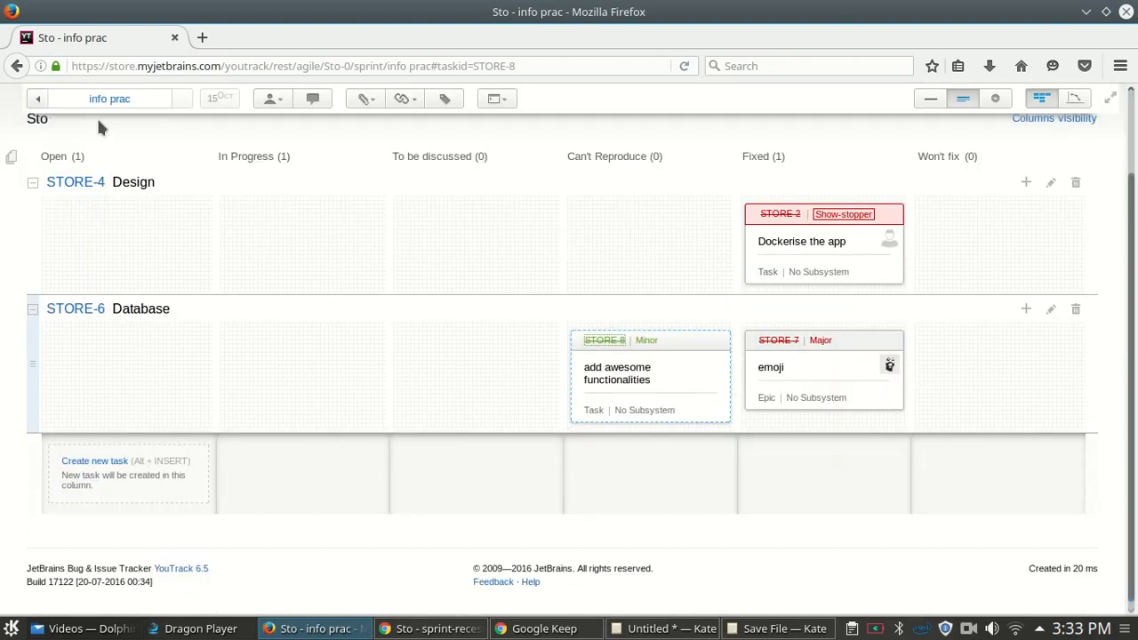
{"action": "scroll", "coordinate": [263, 265], "scroll_direction": "up", "scroll_amount": 2}
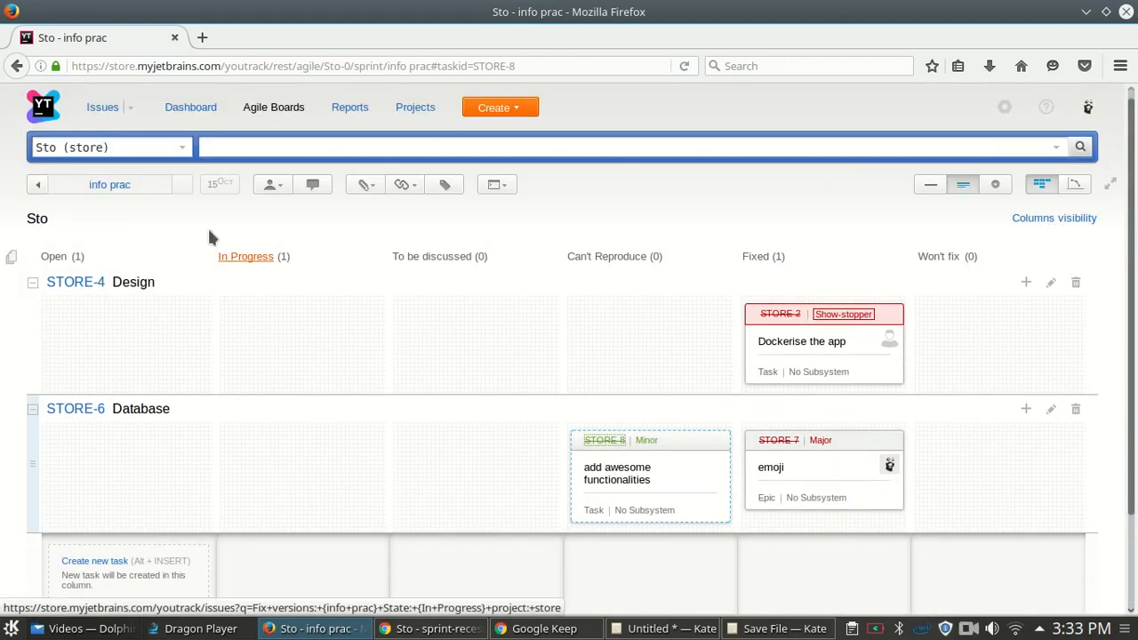
- Check the board's project list, then switch to the Chrome window with the Sto sprint-recess board
{"action": "left_click", "coordinate": [179, 152]}
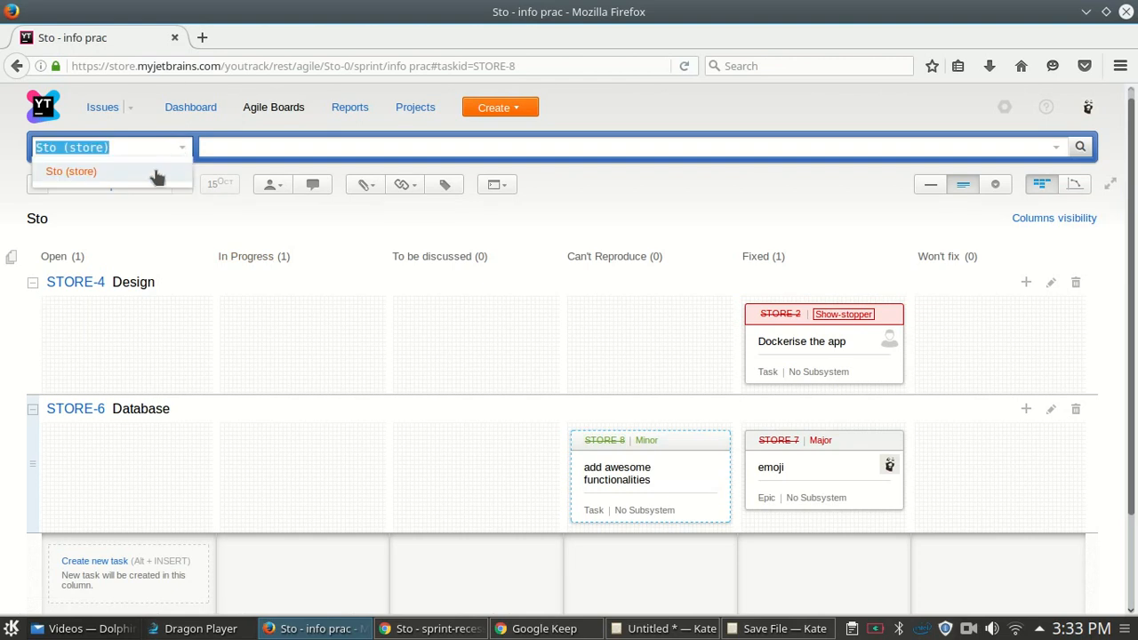
{"action": "left_click", "coordinate": [183, 148]}
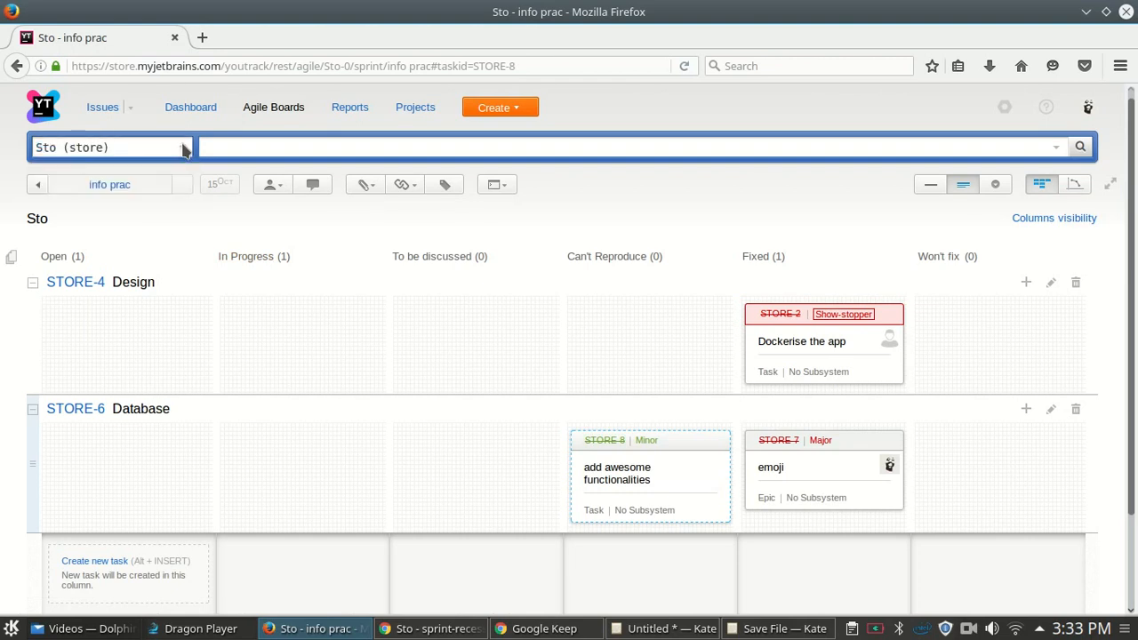
{"action": "left_click", "coordinate": [182, 151]}
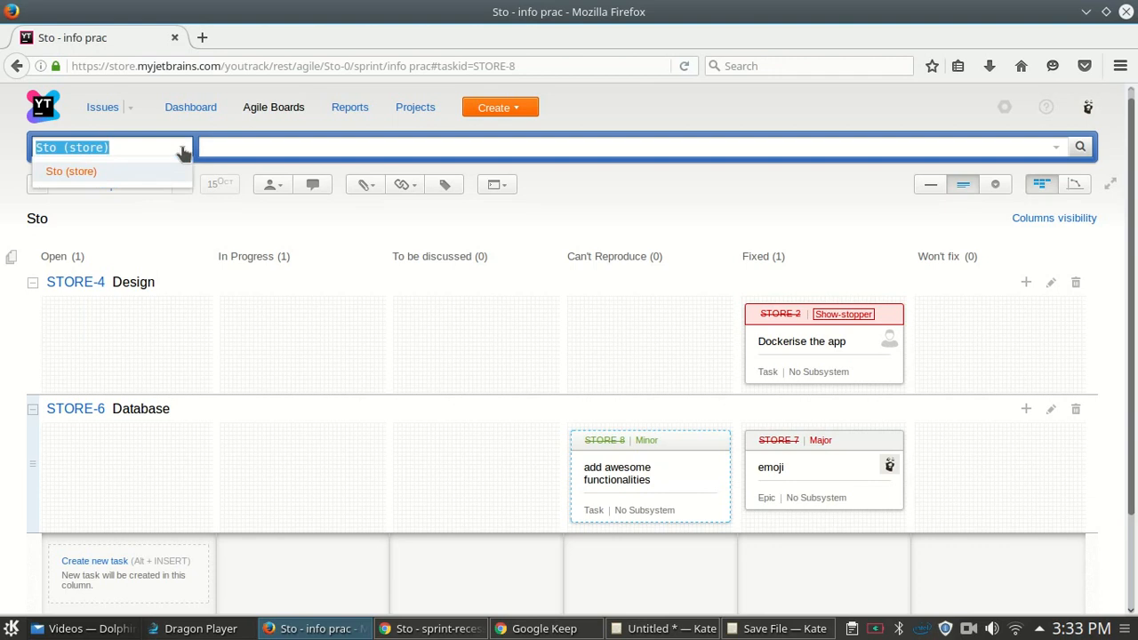
{"action": "left_click", "coordinate": [399, 629]}
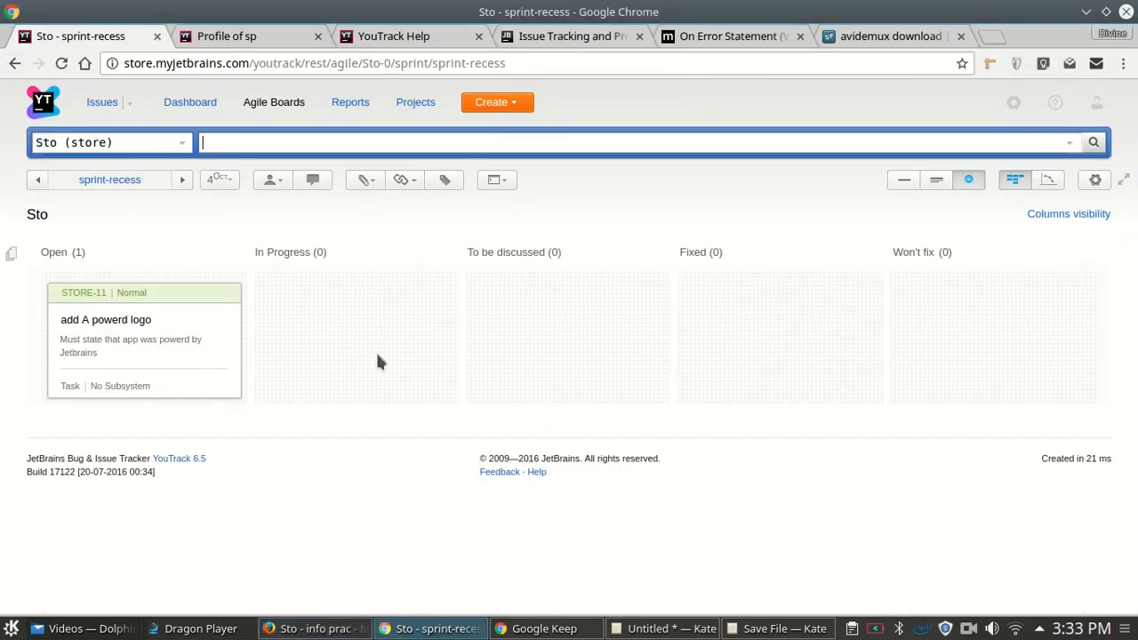
- Review the board's project and sprint lists, then bring up the Create menu
{"action": "left_click", "coordinate": [183, 148]}
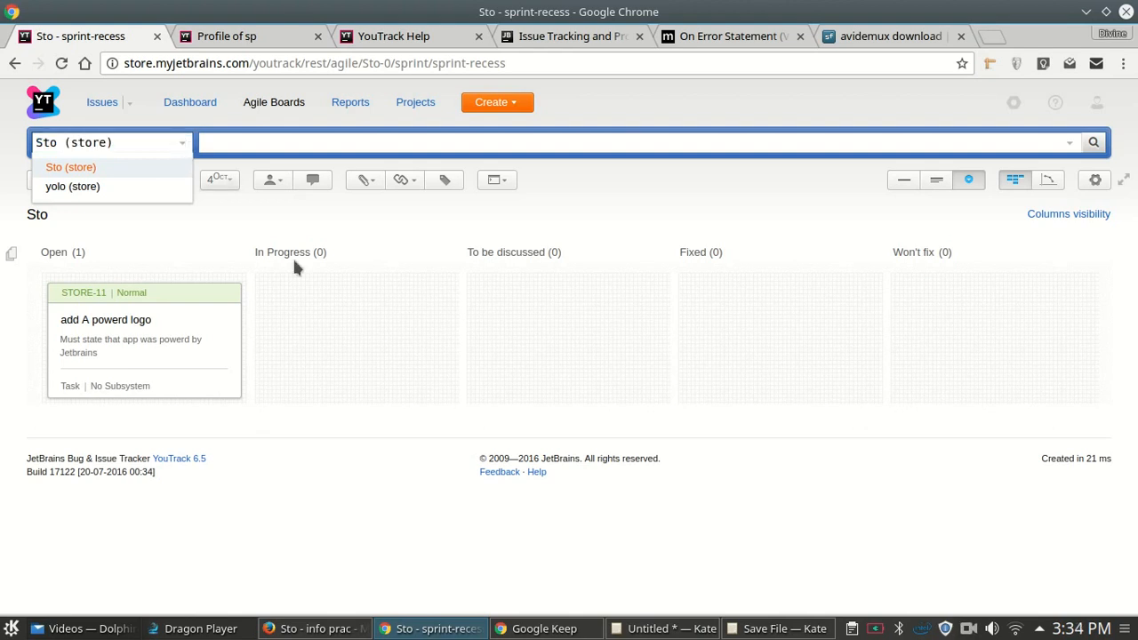
{"action": "left_click", "coordinate": [235, 218]}
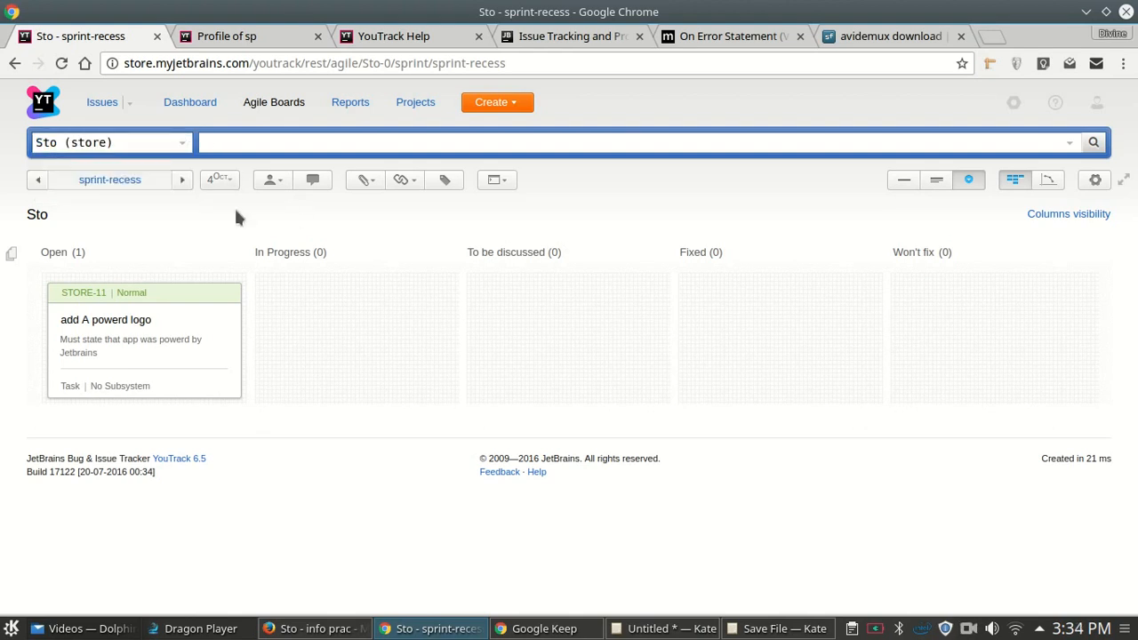
{"action": "left_click", "coordinate": [144, 180]}
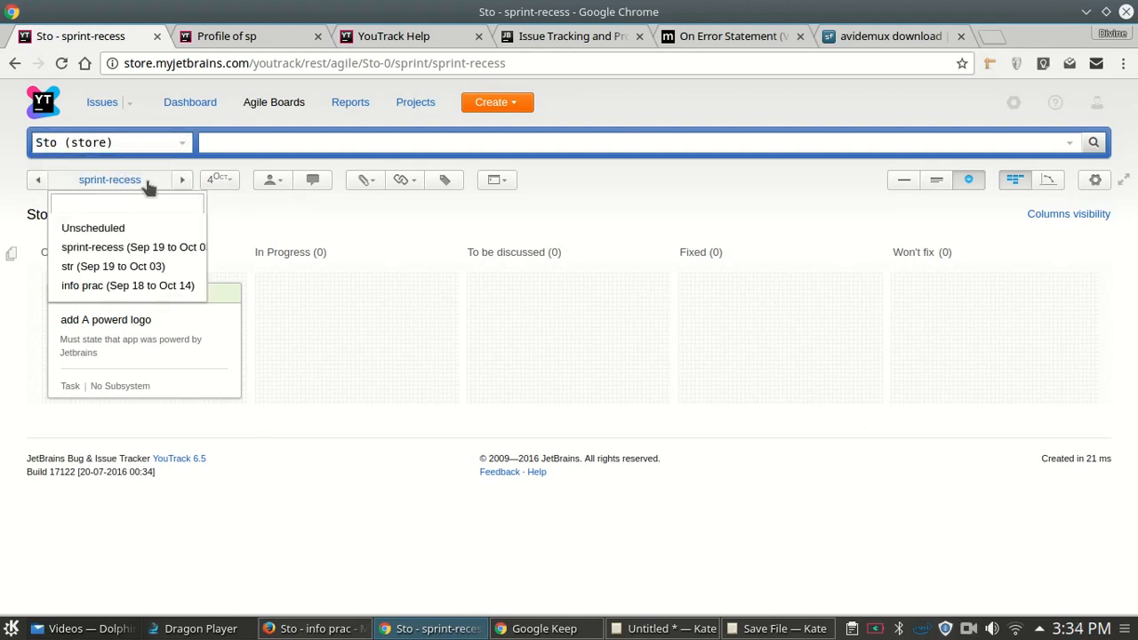
{"action": "left_click", "coordinate": [458, 225]}
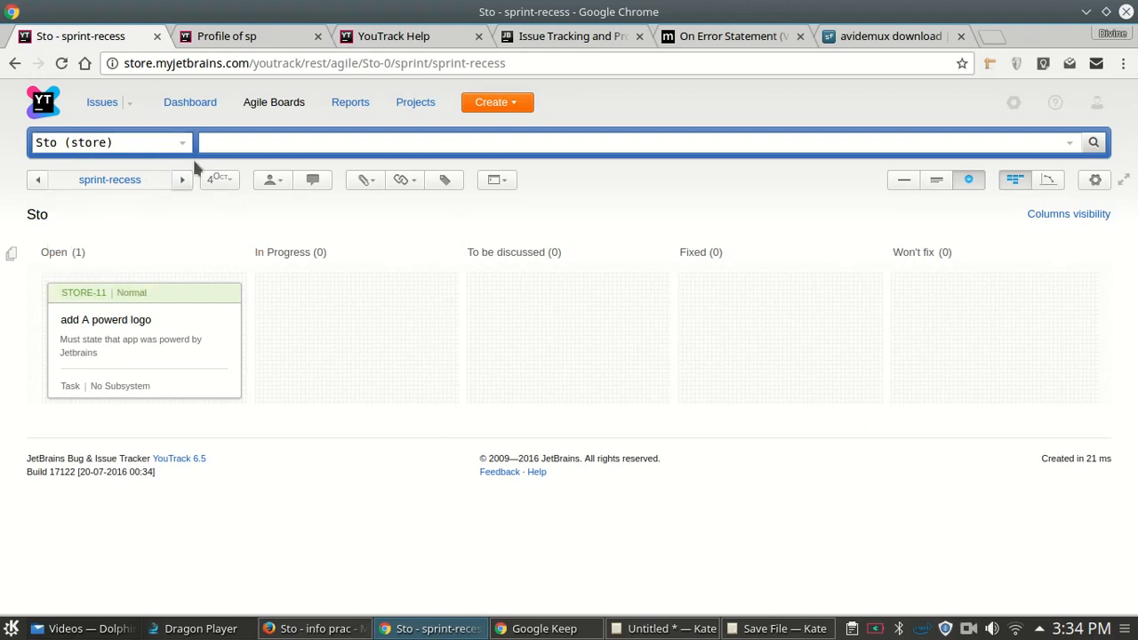
{"action": "left_click", "coordinate": [495, 104]}
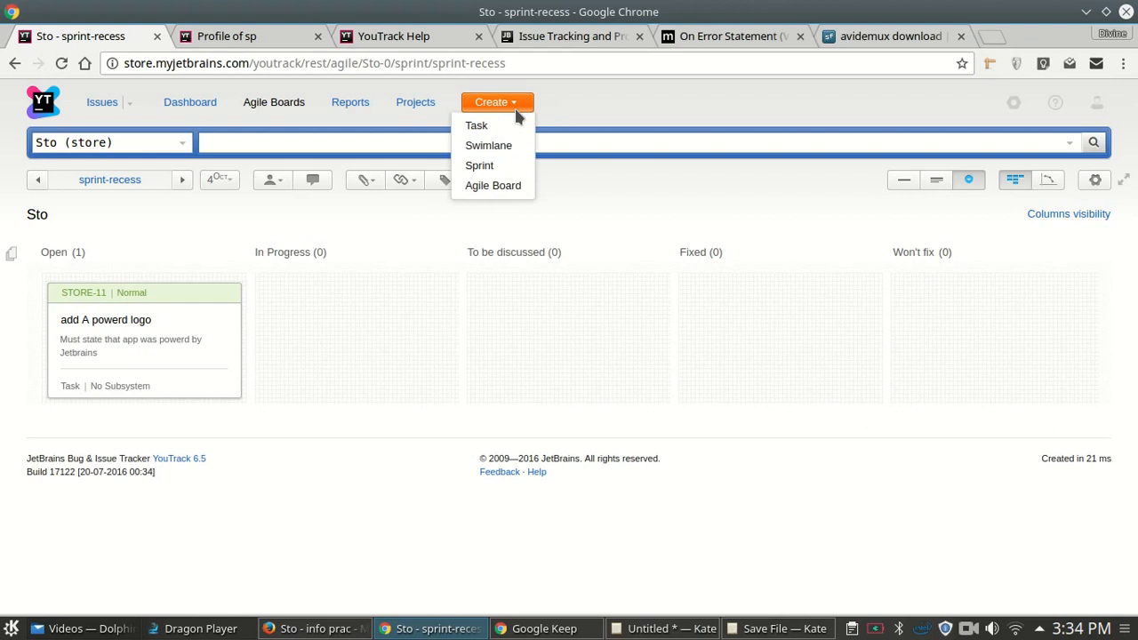
- Create an agile board named 'my Infos Agile' for the Infomatics1B project
{"action": "left_click", "coordinate": [505, 186]}
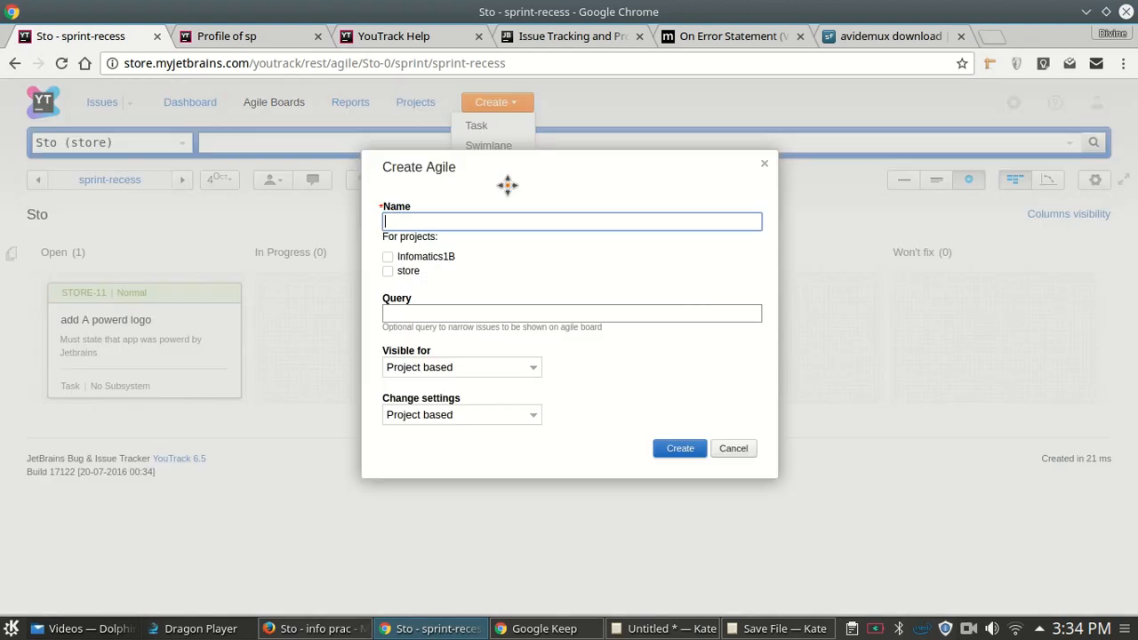
{"action": "left_click", "coordinate": [388, 258]}
{"action": "left_click", "coordinate": [452, 221]}
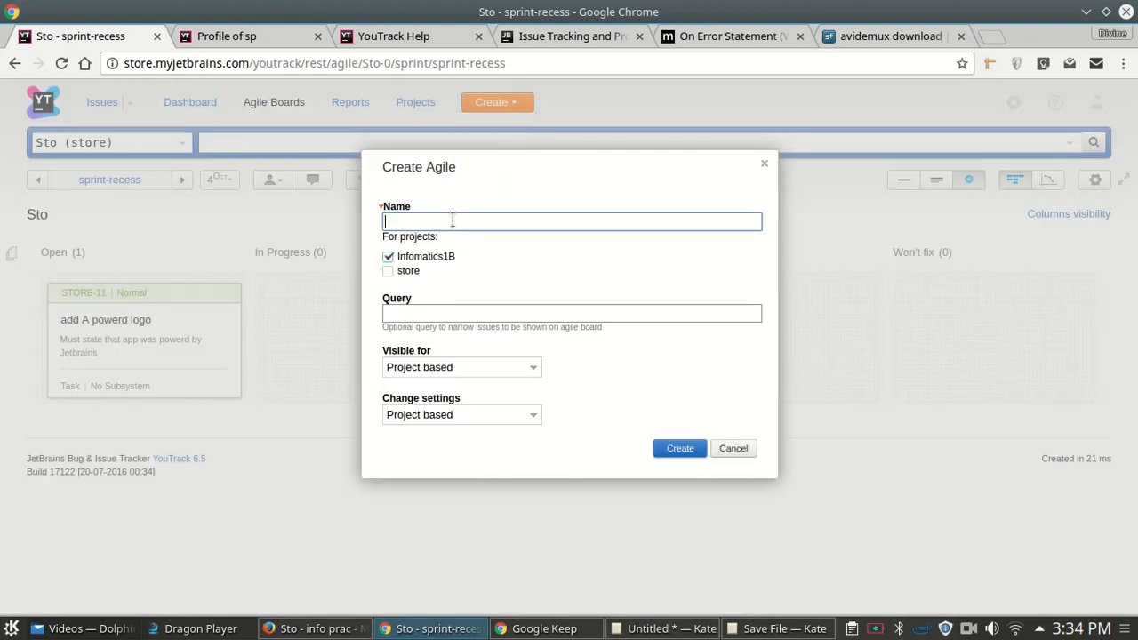
{"action": "type", "text": "my Infos Agile"}
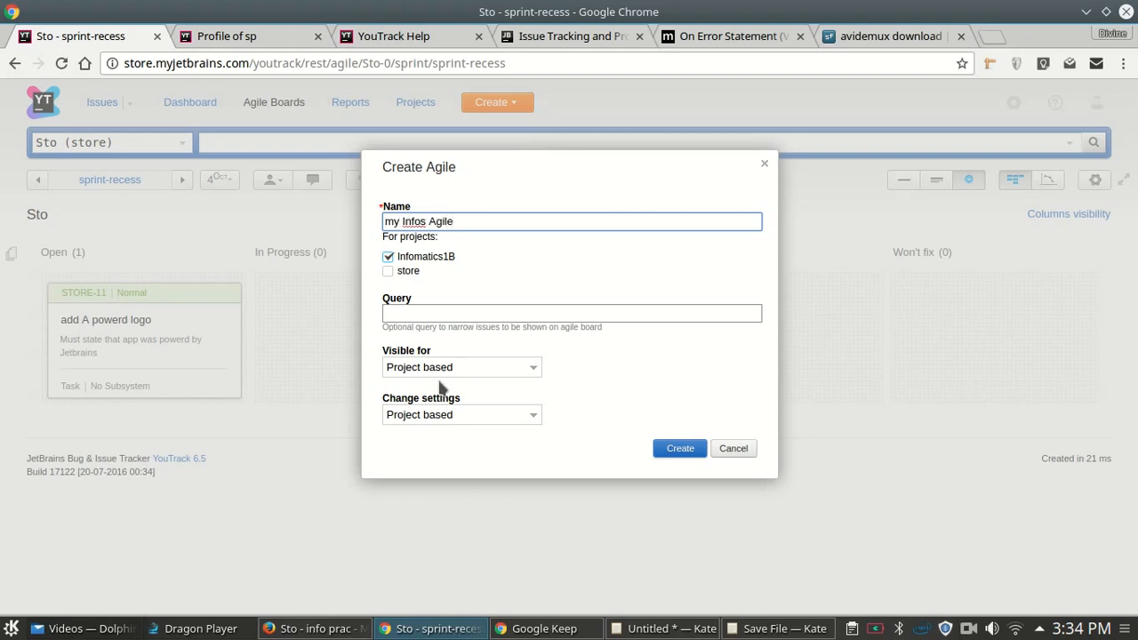
{"action": "left_click", "coordinate": [676, 448]}
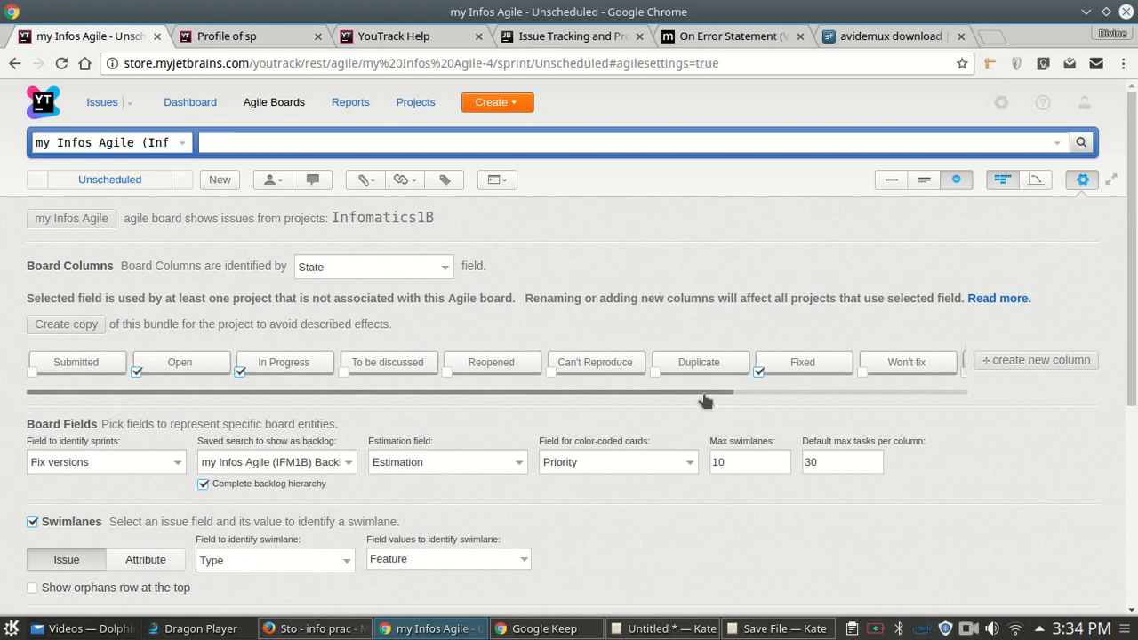
- Move Fixed after In Progress, then add To be discussed and place it right after Open
{"action": "scroll", "coordinate": [704, 396], "scroll_direction": "right", "scroll_amount": 5}
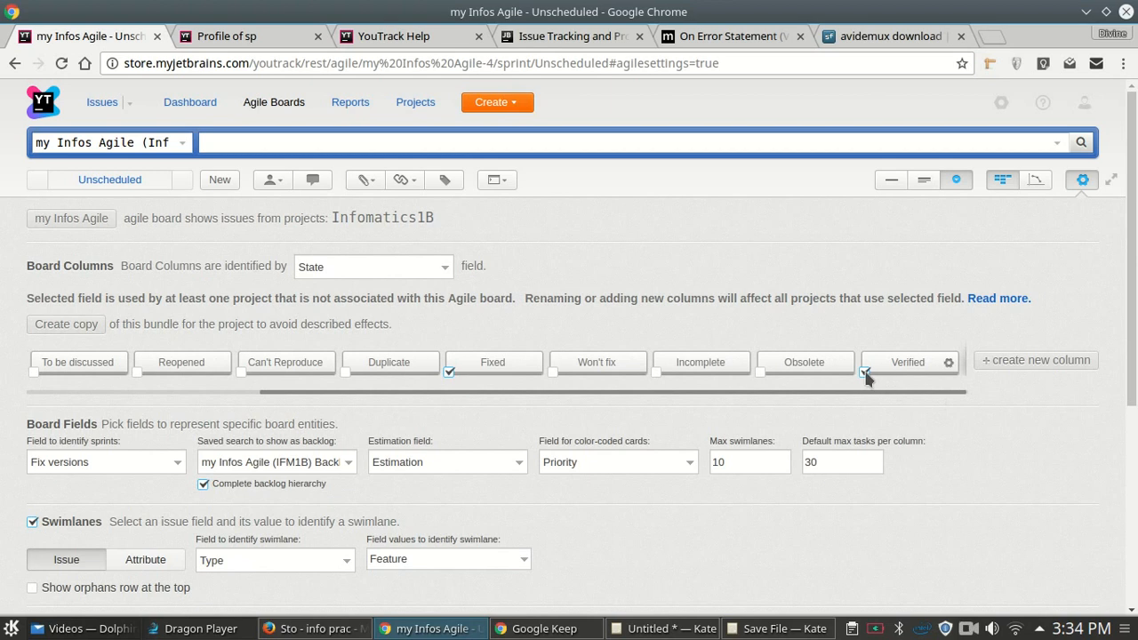
{"action": "left_click_drag", "start_coordinate": [493, 362], "coordinate": [93, 362]}
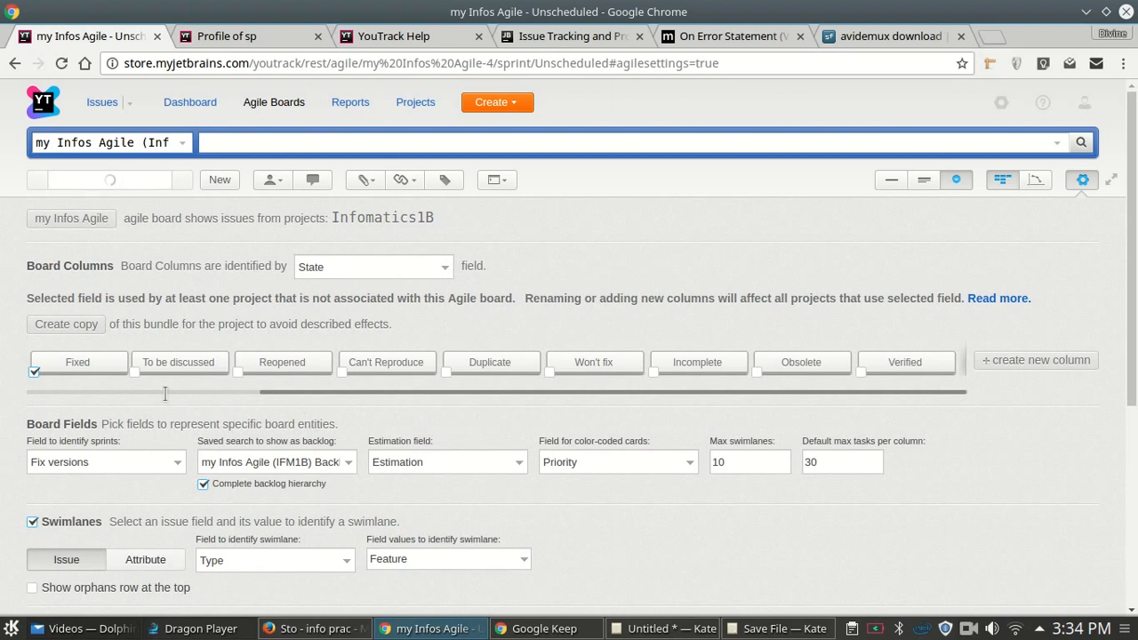
{"action": "left_click_drag", "start_coordinate": [272, 394], "coordinate": [21, 387]}
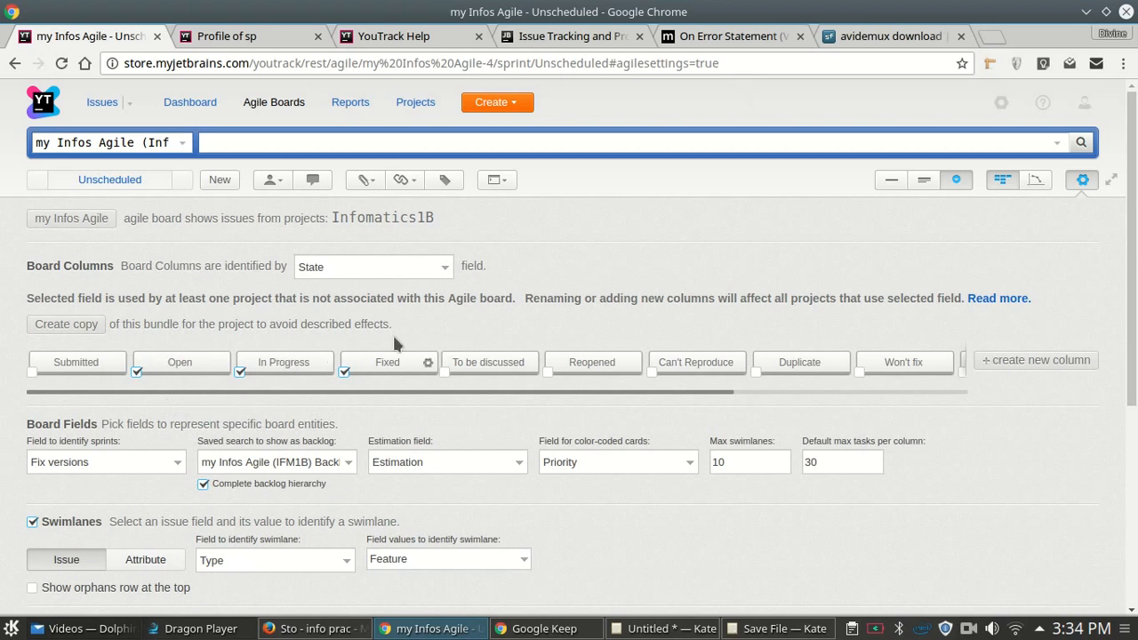
{"action": "left_click", "coordinate": [444, 371]}
{"action": "left_click_drag", "start_coordinate": [502, 362], "coordinate": [283, 362]}
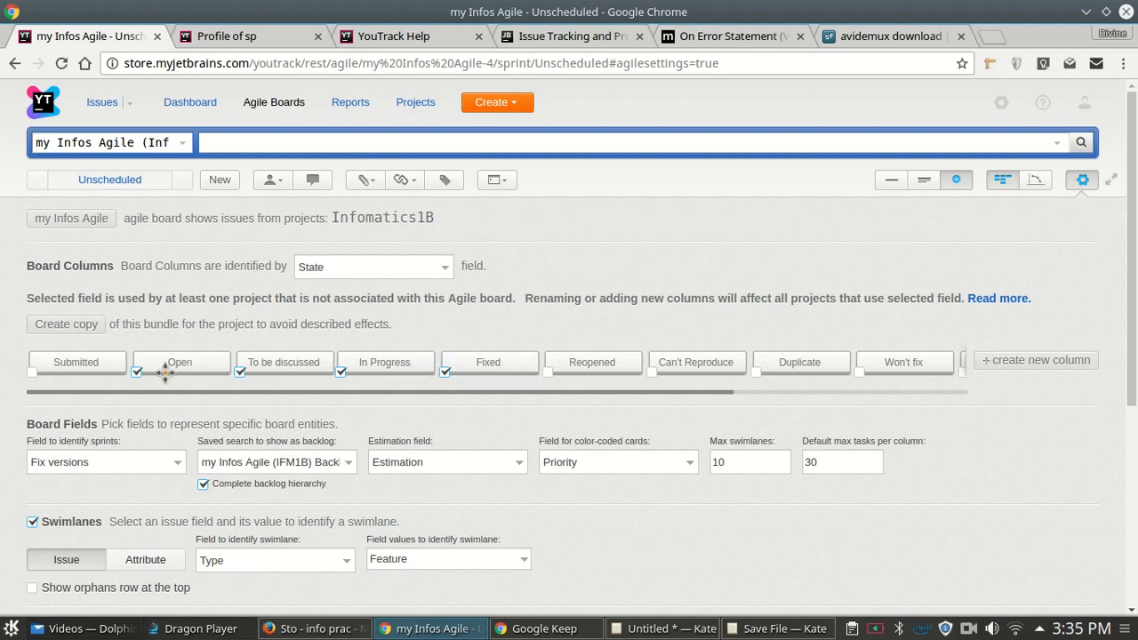
- Colour the Open column green and the To be discussed column pink
{"action": "left_click", "coordinate": [219, 364]}
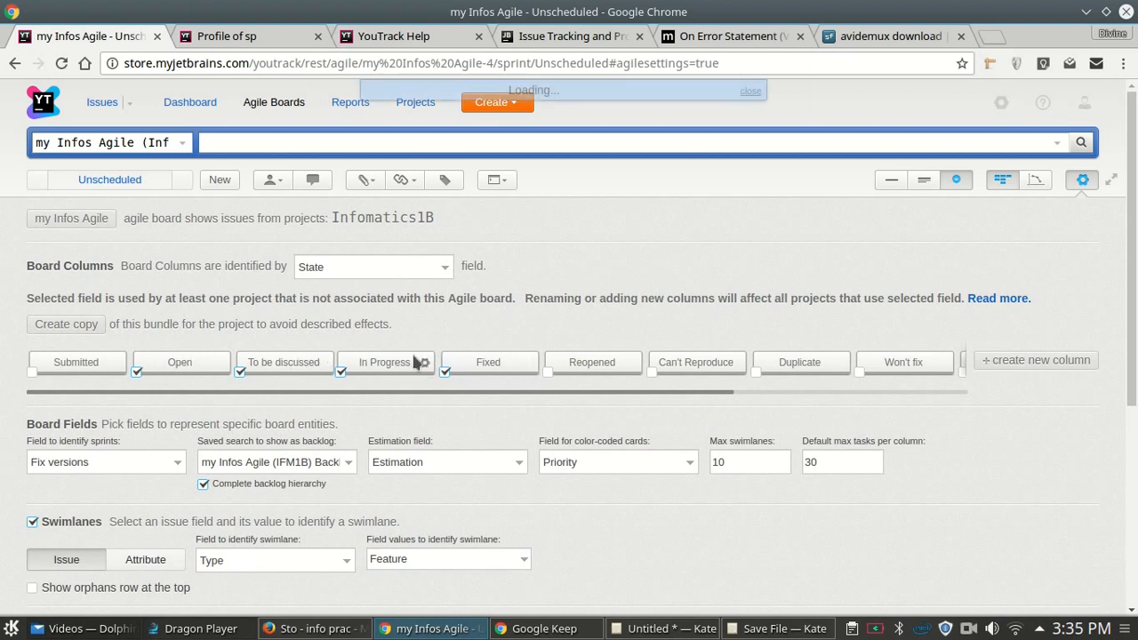
{"action": "left_click", "coordinate": [552, 258]}
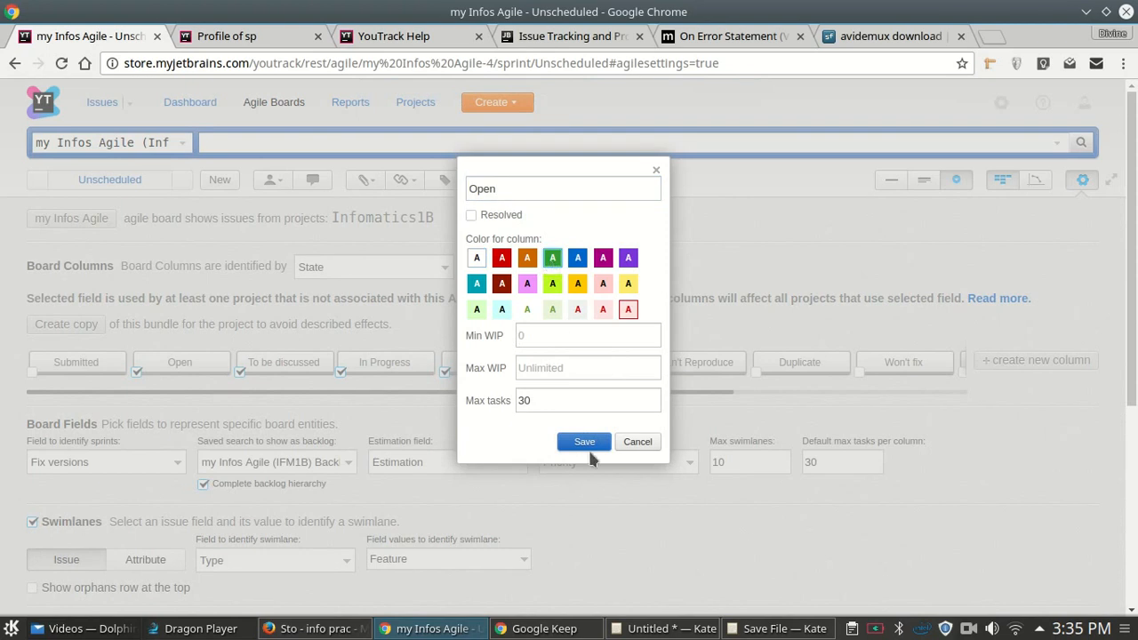
{"action": "left_click", "coordinate": [586, 443]}
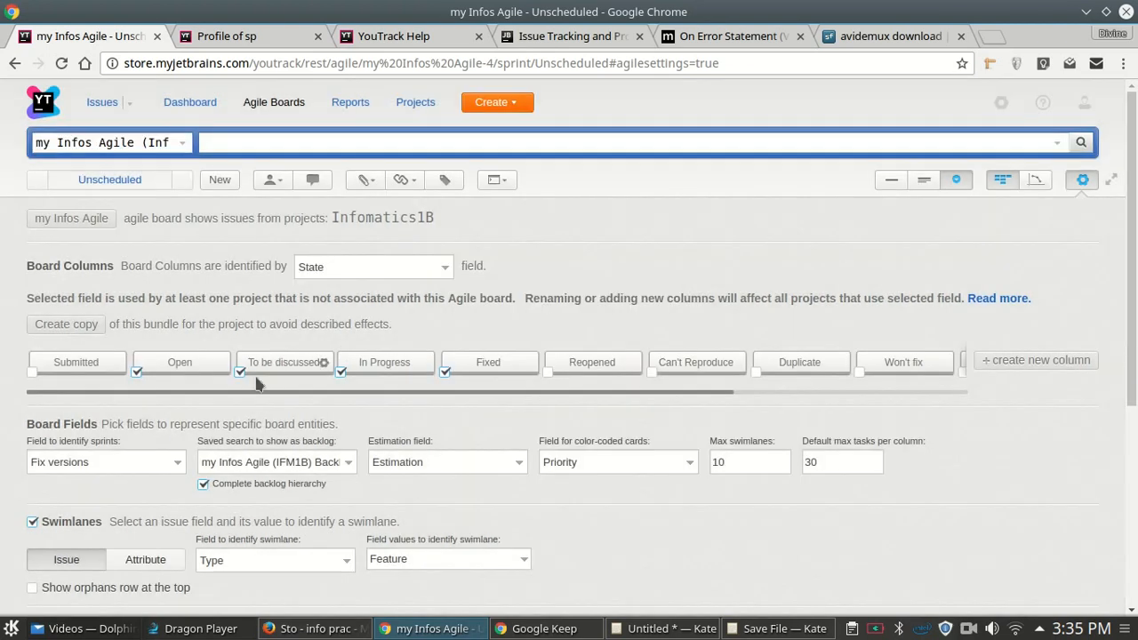
{"action": "left_click", "coordinate": [325, 364]}
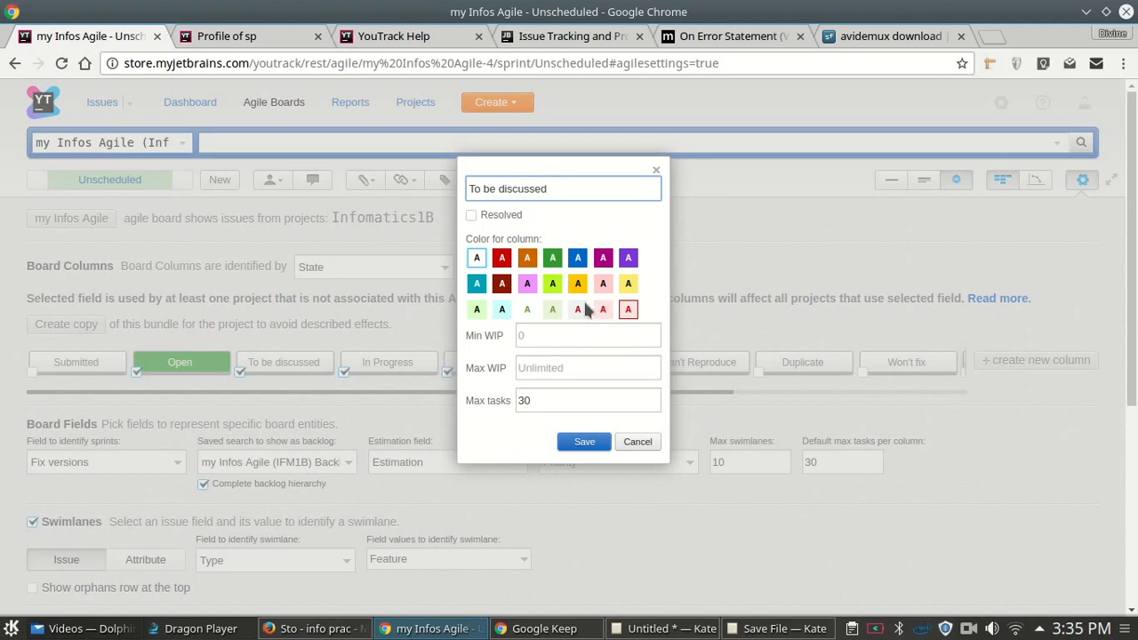
{"action": "left_click", "coordinate": [605, 283]}
{"action": "left_click", "coordinate": [608, 442]}
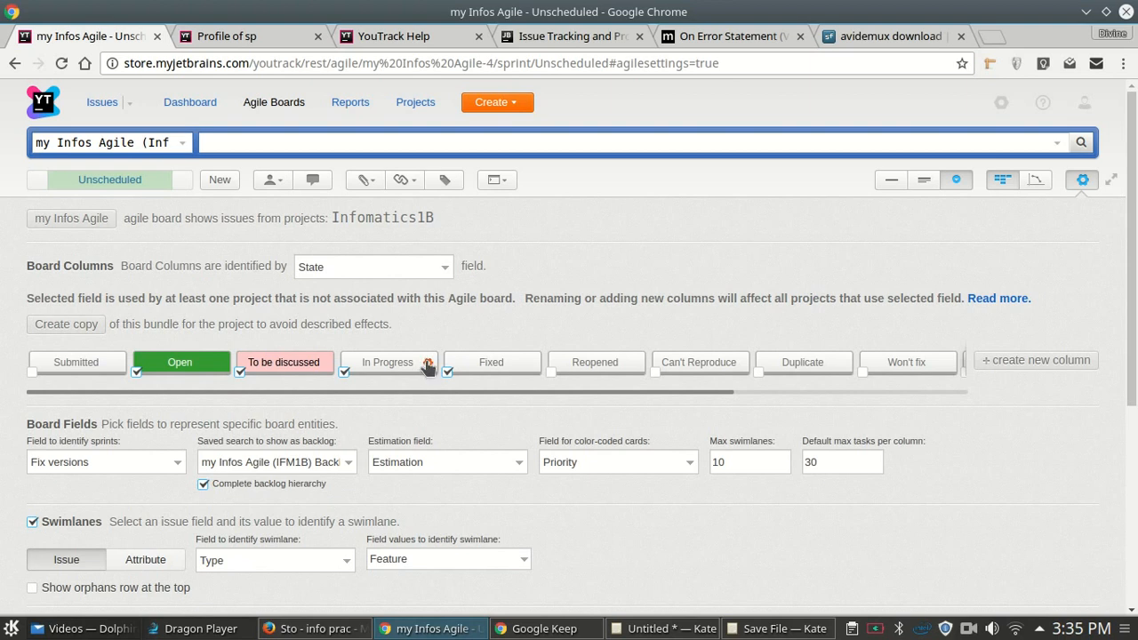
- Colour In Progress teal and Fixed purple, then return to the board view
{"action": "left_click", "coordinate": [427, 364]}
{"action": "left_click", "coordinate": [480, 285]}
{"action": "left_click", "coordinate": [596, 445]}
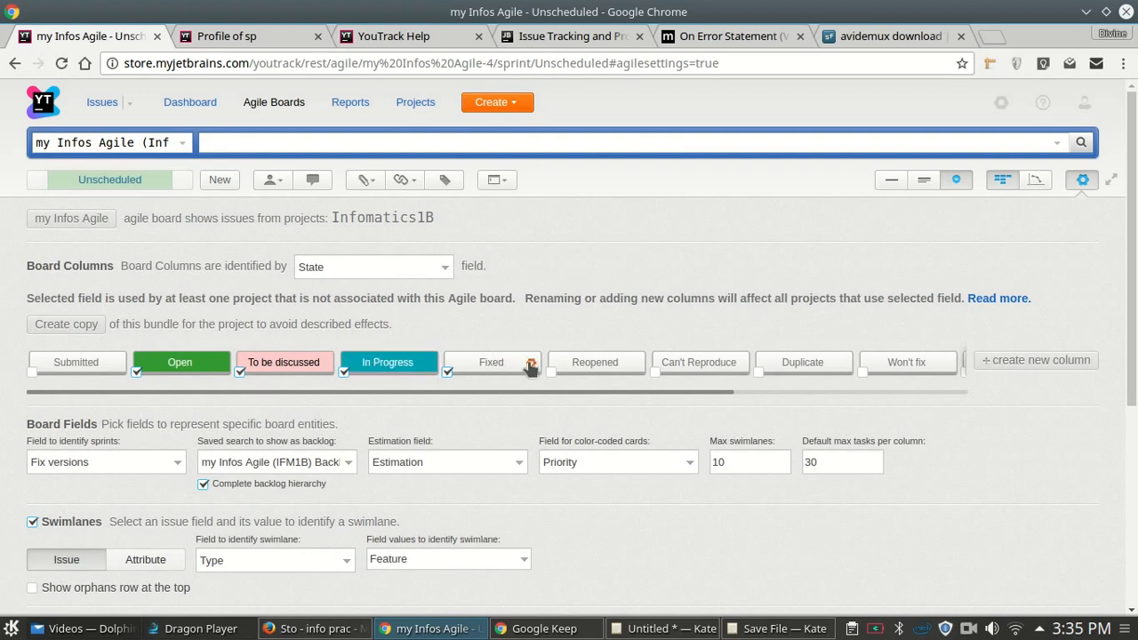
{"action": "left_click", "coordinate": [531, 364]}
{"action": "left_click", "coordinate": [628, 260]}
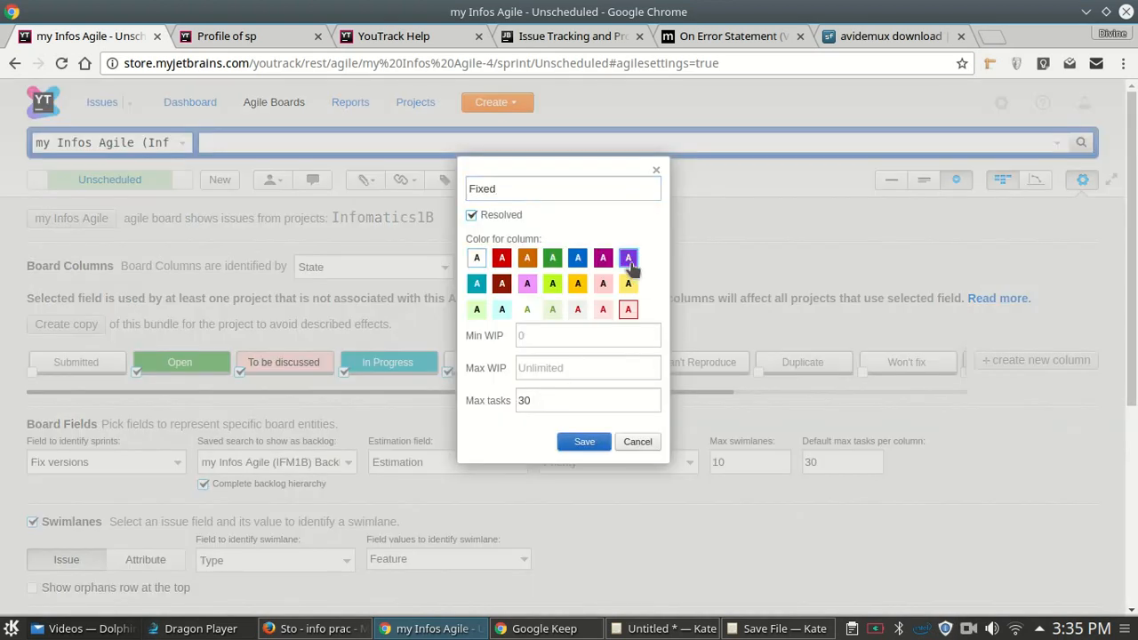
{"action": "left_click", "coordinate": [584, 442]}
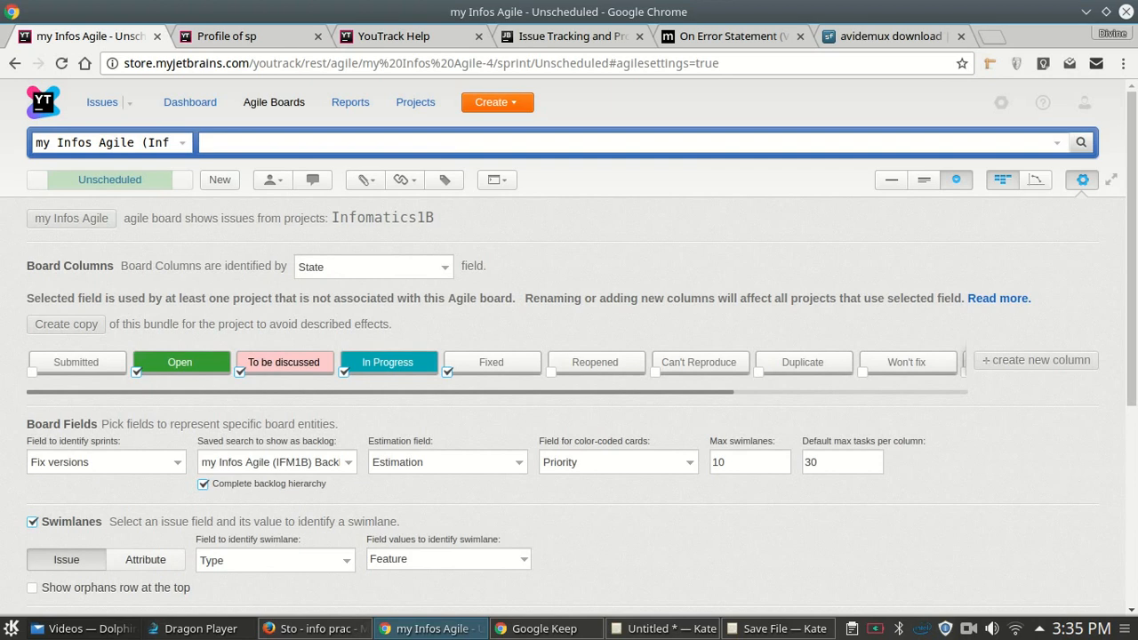
{"action": "mouse_move", "coordinate": [1133, 210]}
{"action": "left_mouse_down"}
{"action": "mouse_move", "coordinate": [1133, 434]}
{"action": "mouse_move", "coordinate": [1133, 216]}
{"action": "left_mouse_up"}
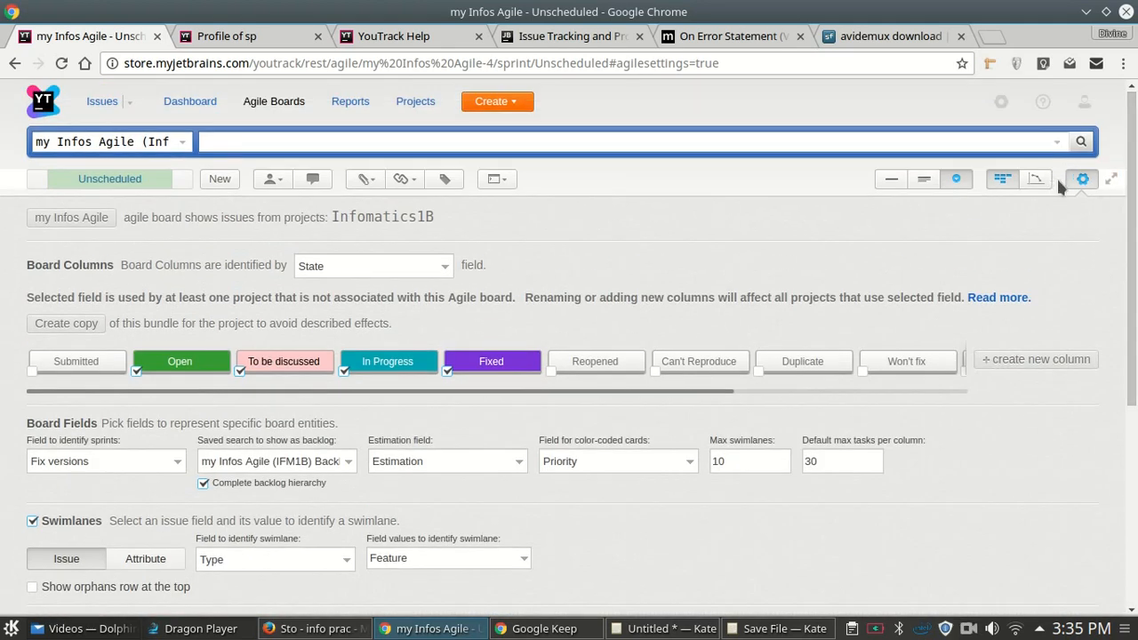
{"action": "left_click", "coordinate": [1082, 181]}
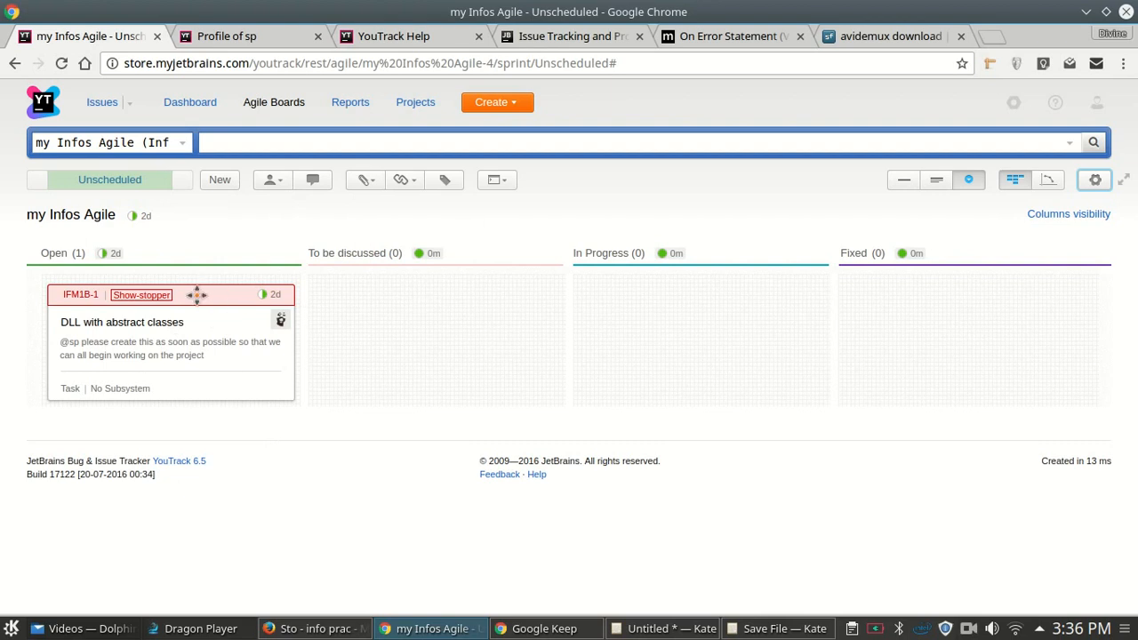
- Drag the IFM1B-1 card through To be discussed and In Progress into Fixed
{"action": "left_click_drag", "start_coordinate": [196, 294], "coordinate": [462, 288]}
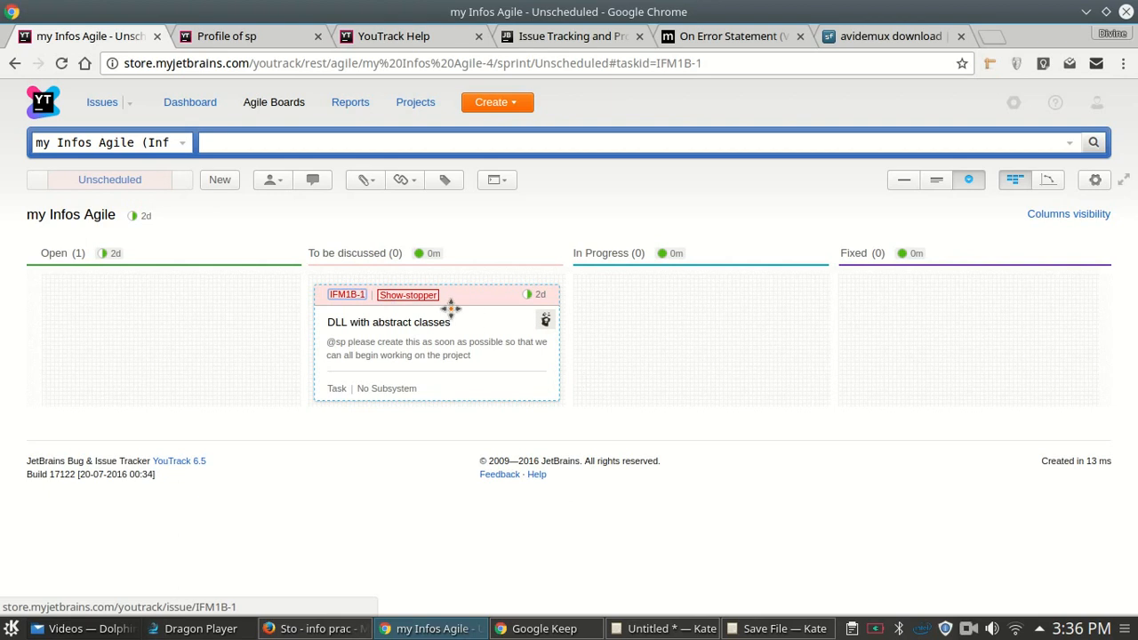
{"action": "left_click_drag", "start_coordinate": [465, 294], "coordinate": [692, 299]}
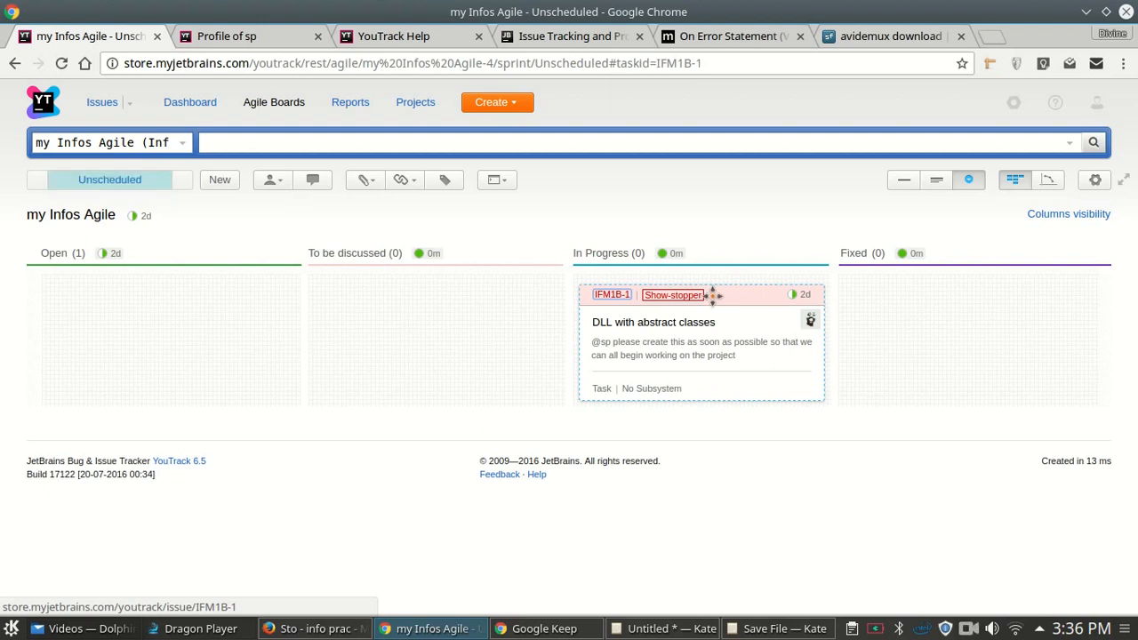
{"action": "left_click_drag", "start_coordinate": [727, 295], "coordinate": [622, 293]}
{"action": "left_click_drag", "start_coordinate": [723, 295], "coordinate": [969, 296]}
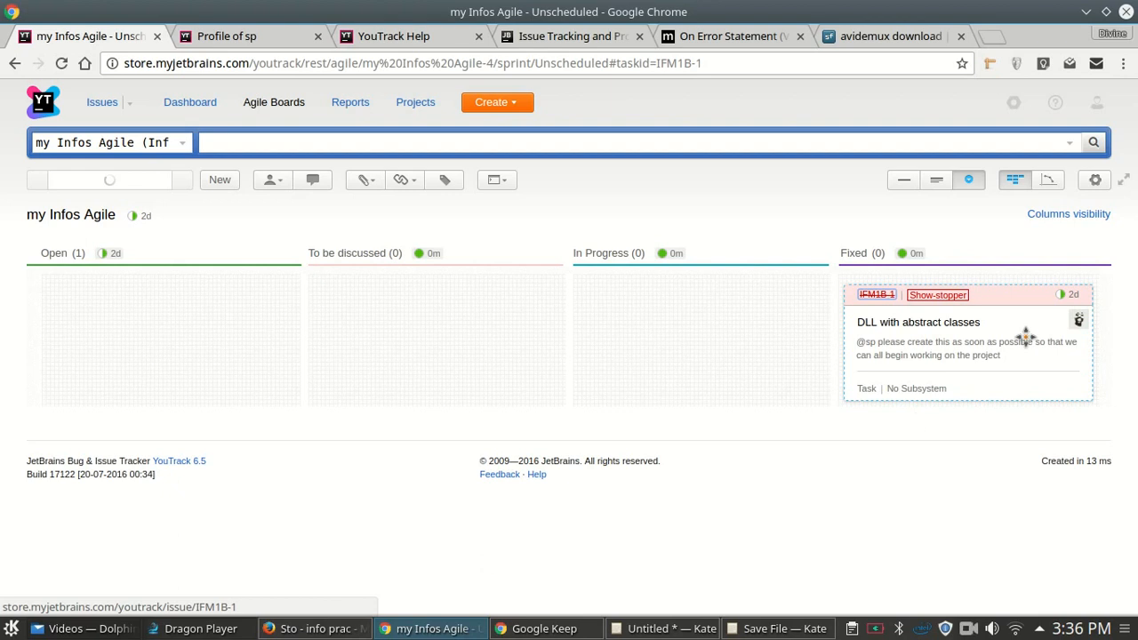
- Open the IFM1B-1 issue page, now showing State Fixed
{"action": "left_click", "coordinate": [1069, 294]}
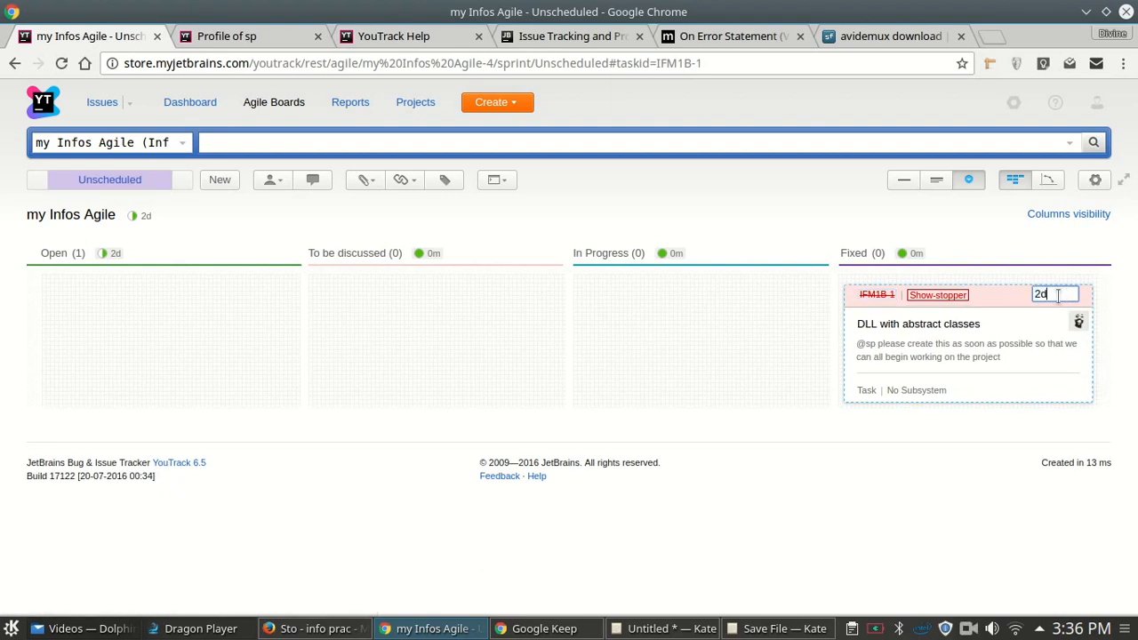
{"action": "left_click", "coordinate": [1052, 296]}
{"action": "left_click", "coordinate": [876, 295]}
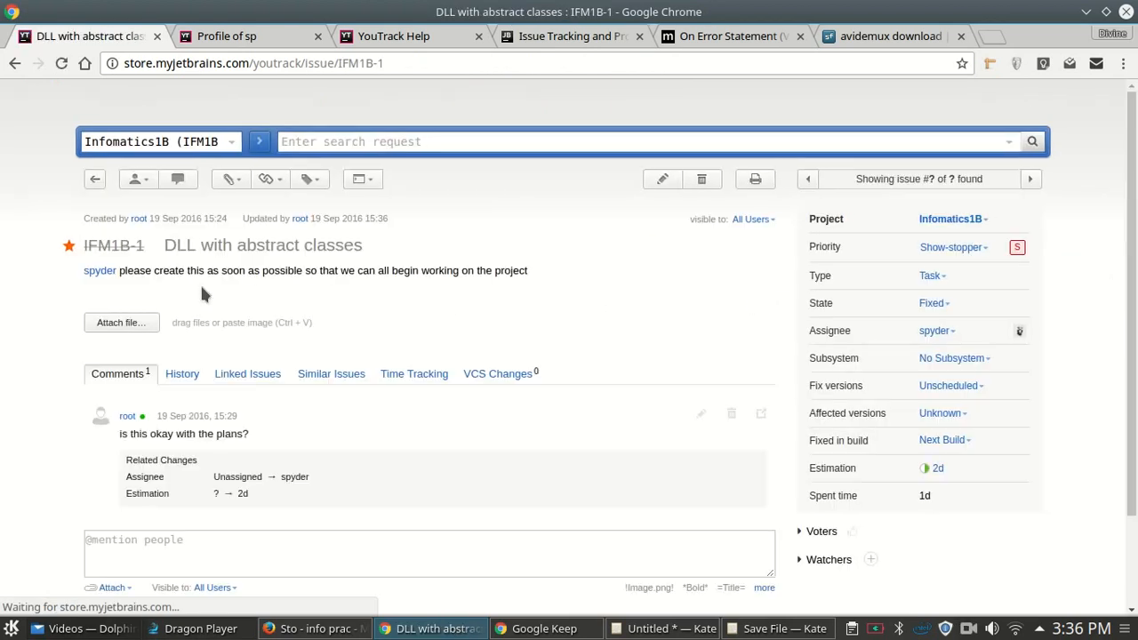
- Log a 1d work entry commented 'done yey!!' on IFM1B-1, bringing spent time to 2d
{"action": "scroll", "coordinate": [410, 552], "scroll_direction": "down", "scroll_amount": 2}
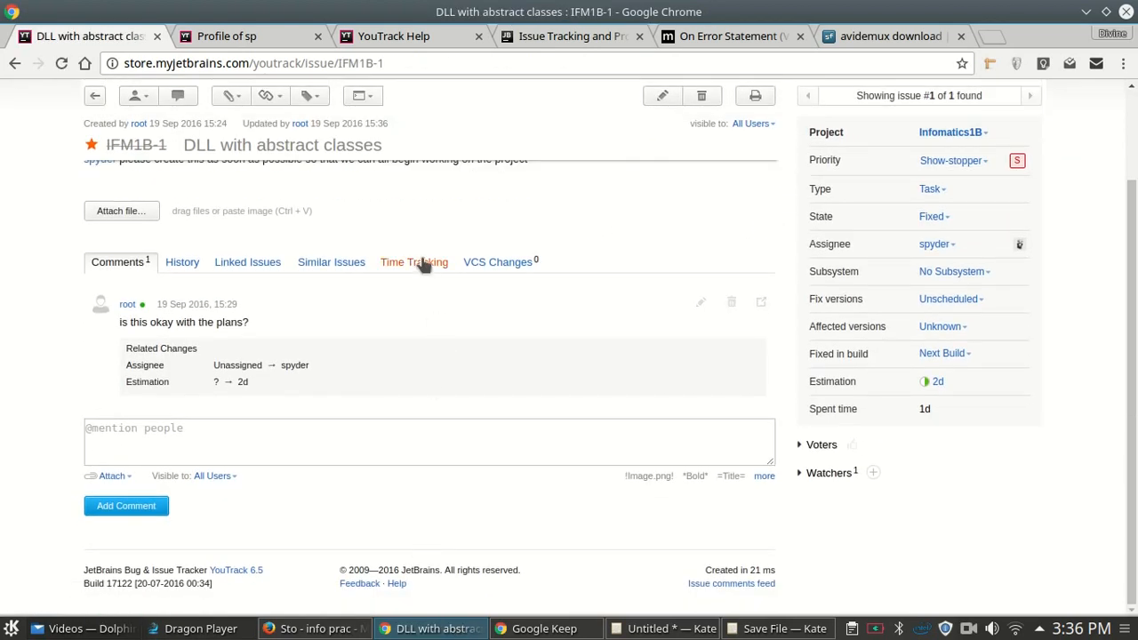
{"action": "left_click", "coordinate": [423, 265]}
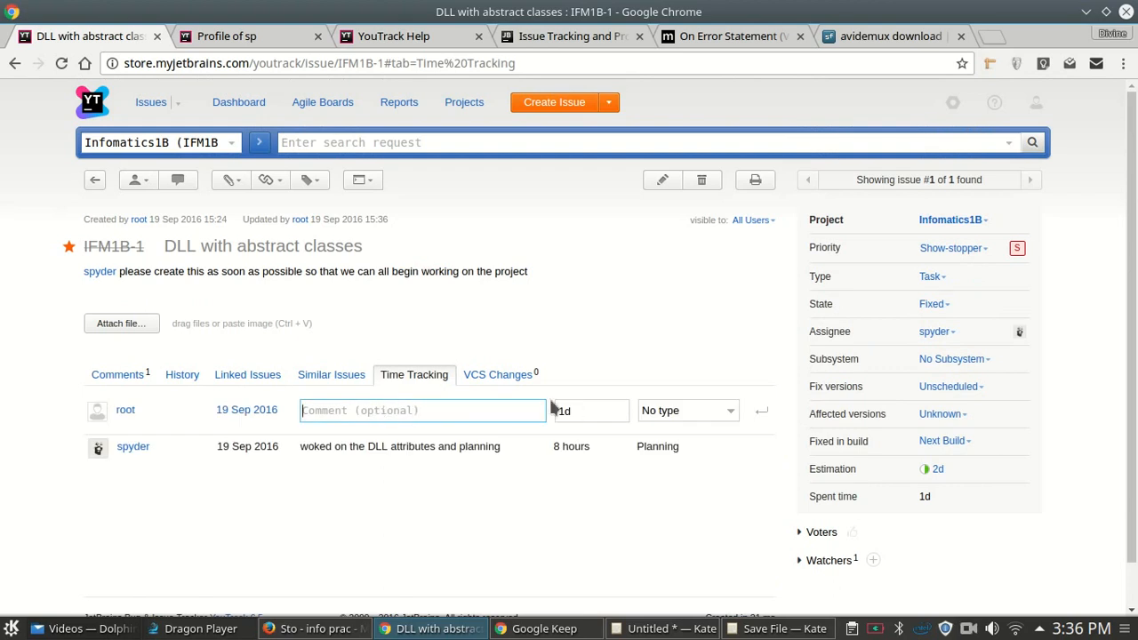
{"action": "type", "text": "done yey!!"}
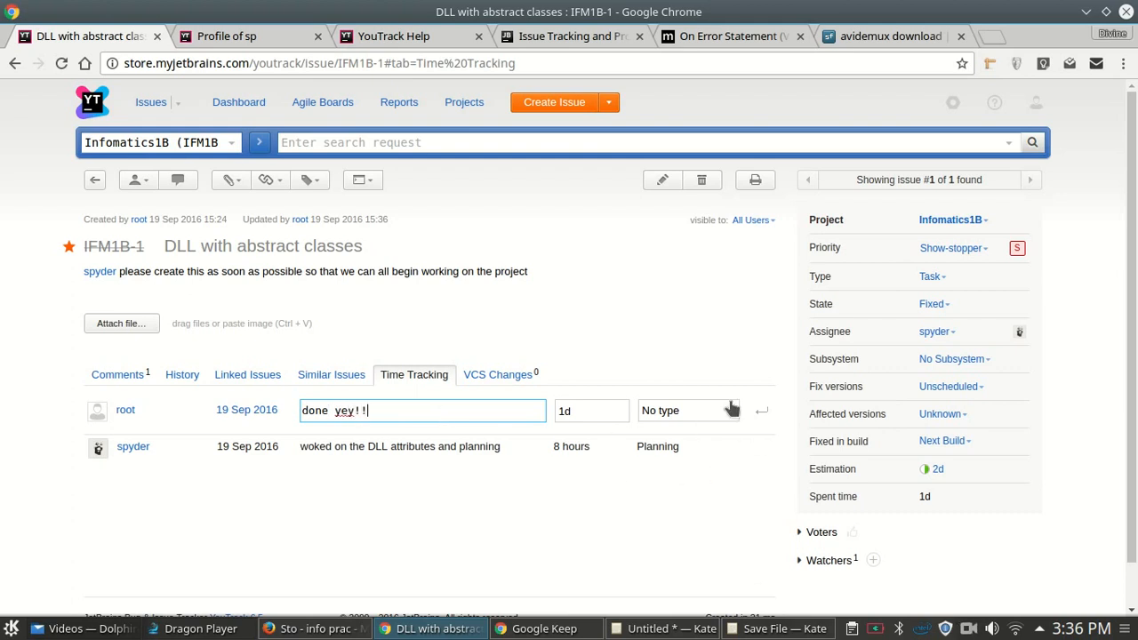
{"action": "left_click", "coordinate": [762, 413]}
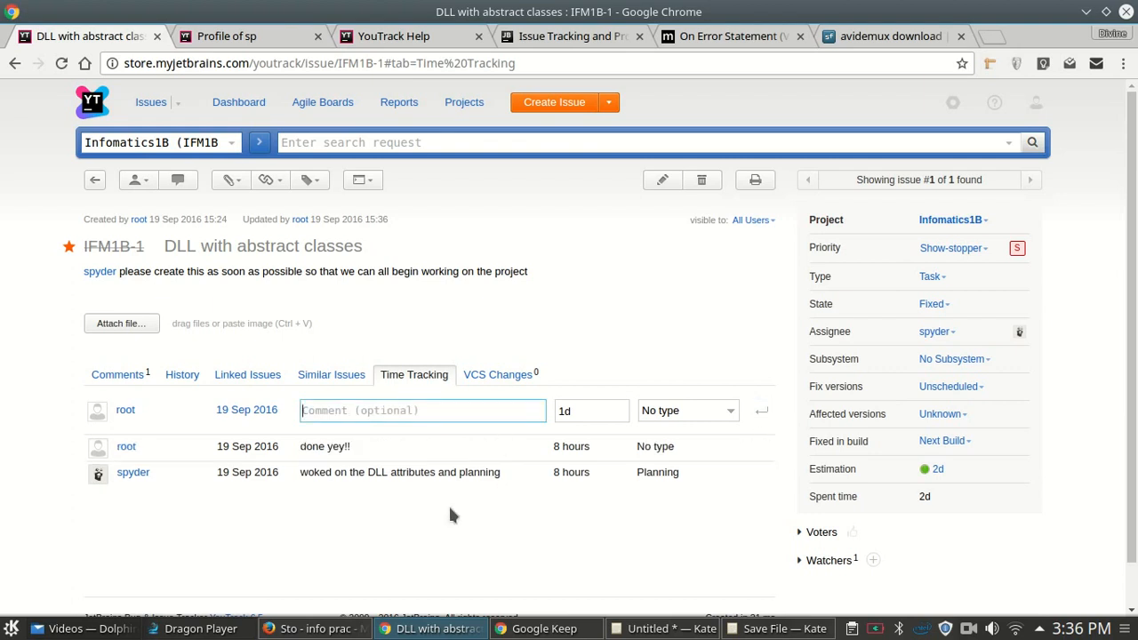
- Back on the agile board, drag IFM1B-1 from Fixed into In Progress
{"action": "left_click", "coordinate": [332, 106]}
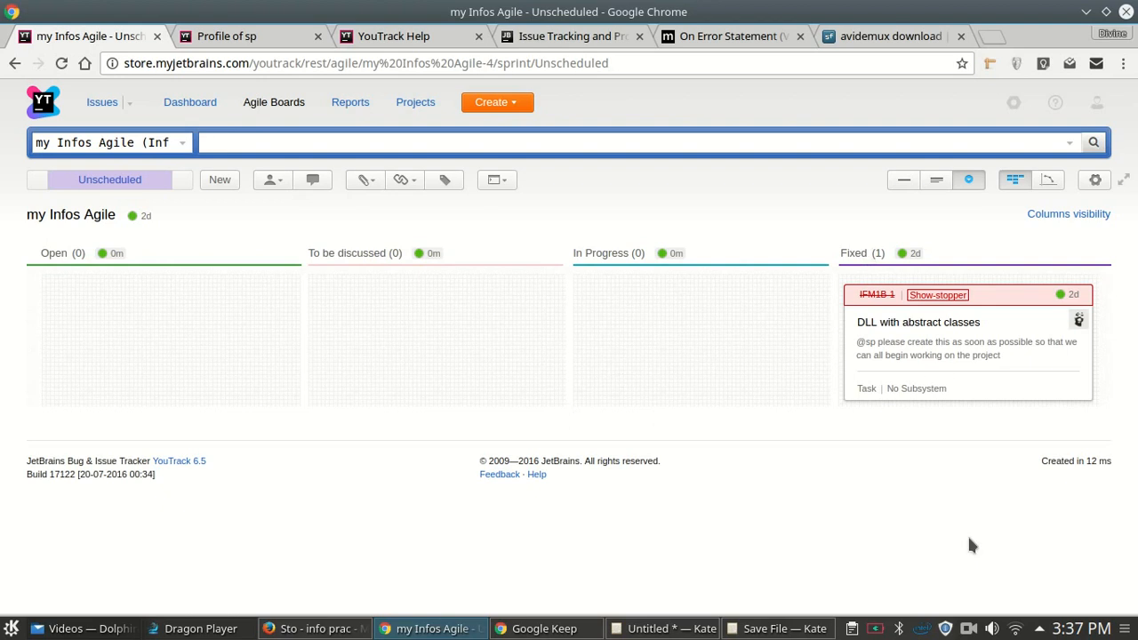
{"action": "right_click", "coordinate": [969, 629]}
{"action": "left_click", "coordinate": [1017, 555]}
{"action": "left_click_drag", "start_coordinate": [988, 298], "coordinate": [767, 294]}
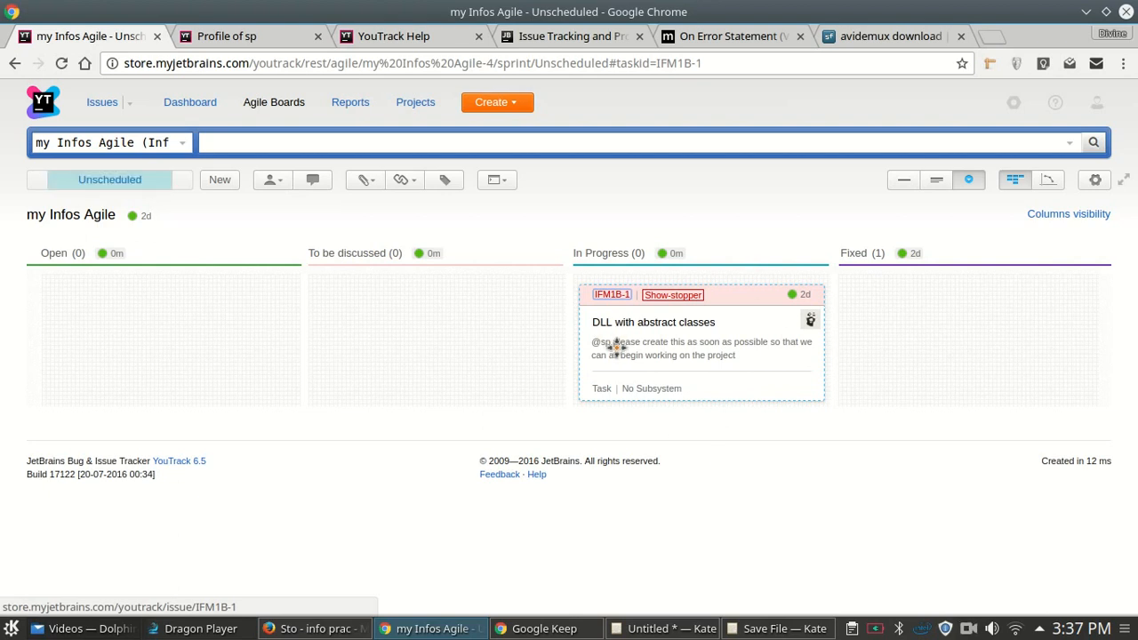
- Check the IFM1B-1 issue page and its watchers, then go to Reports
{"action": "left_click", "coordinate": [609, 292]}
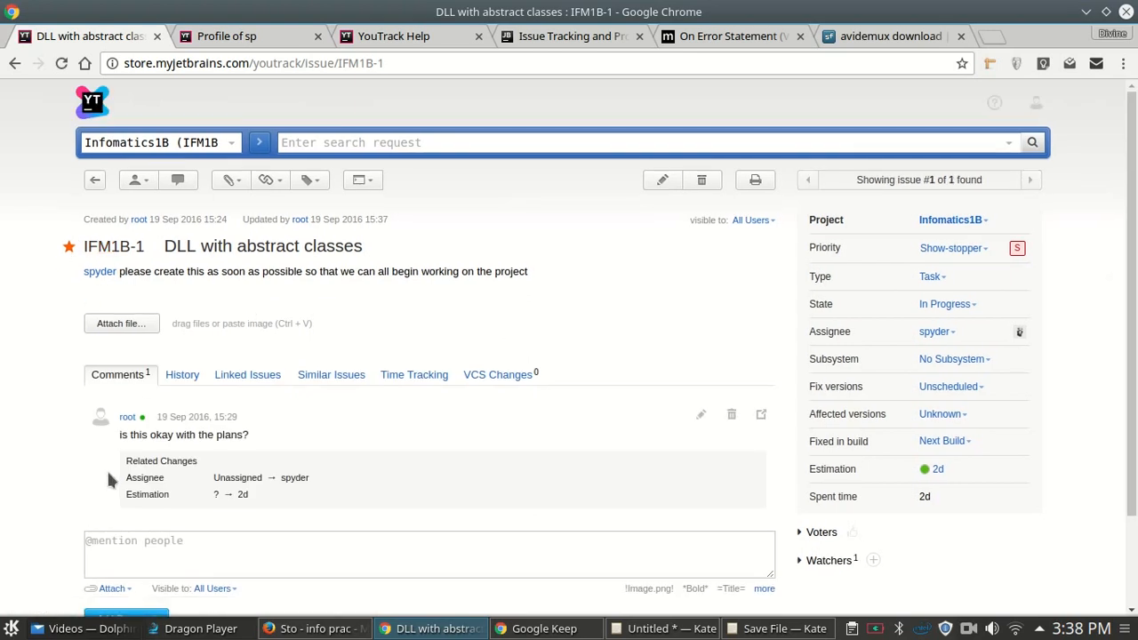
{"action": "scroll", "coordinate": [789, 481], "scroll_direction": "down", "scroll_amount": 3}
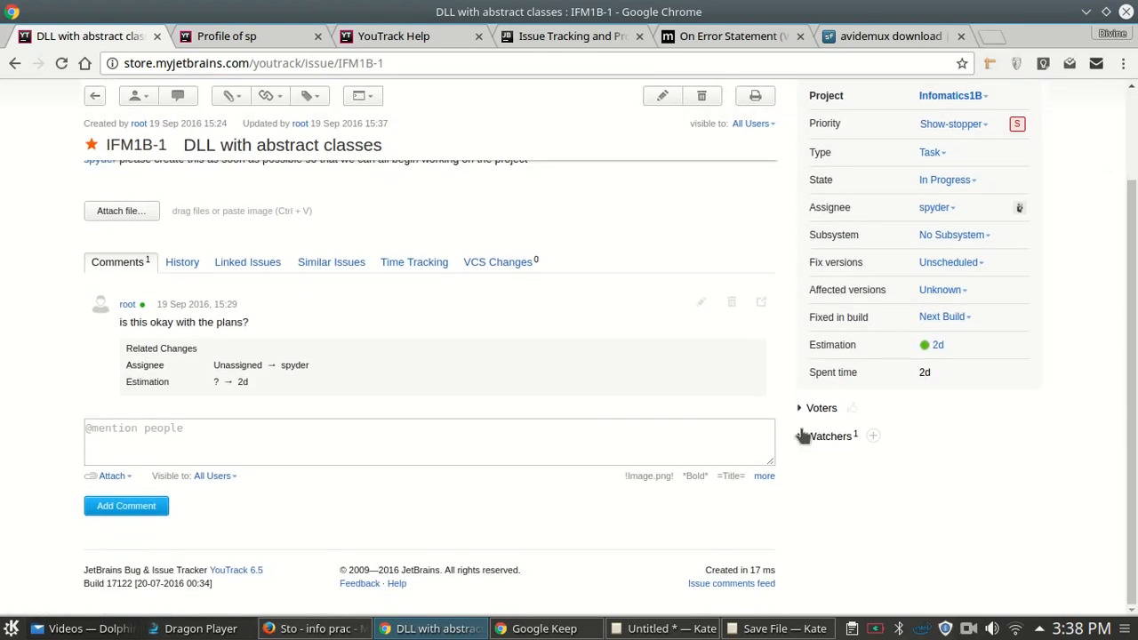
{"action": "left_click", "coordinate": [800, 437]}
{"action": "scroll", "coordinate": [592, 358], "scroll_direction": "up", "scroll_amount": 3}
{"action": "key", "text": "F5"}
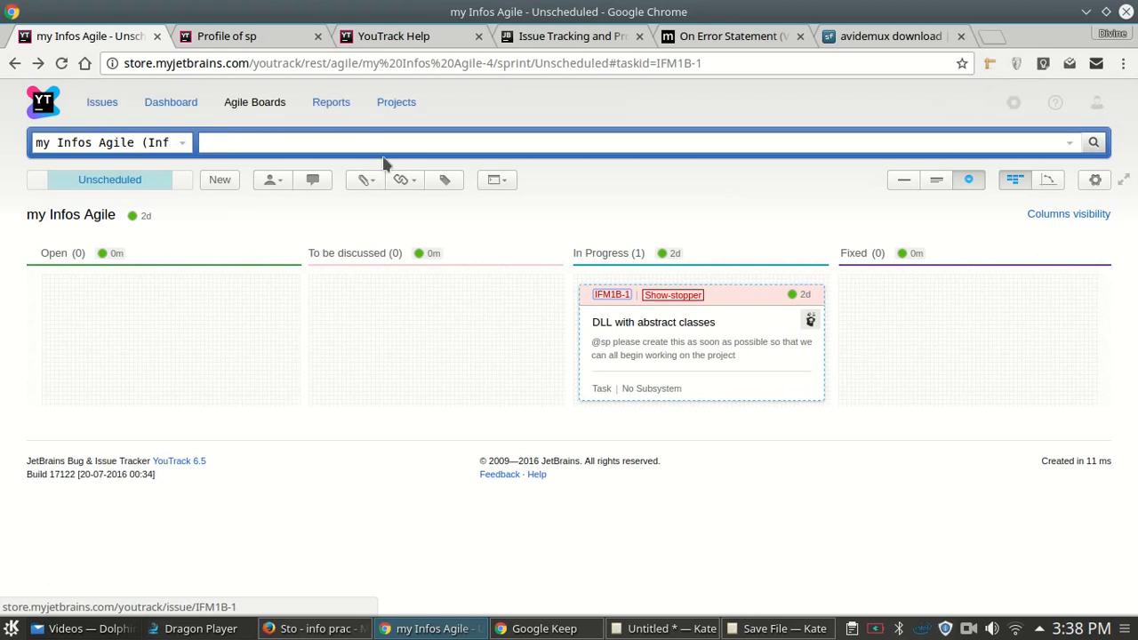
{"action": "left_click", "coordinate": [356, 104]}
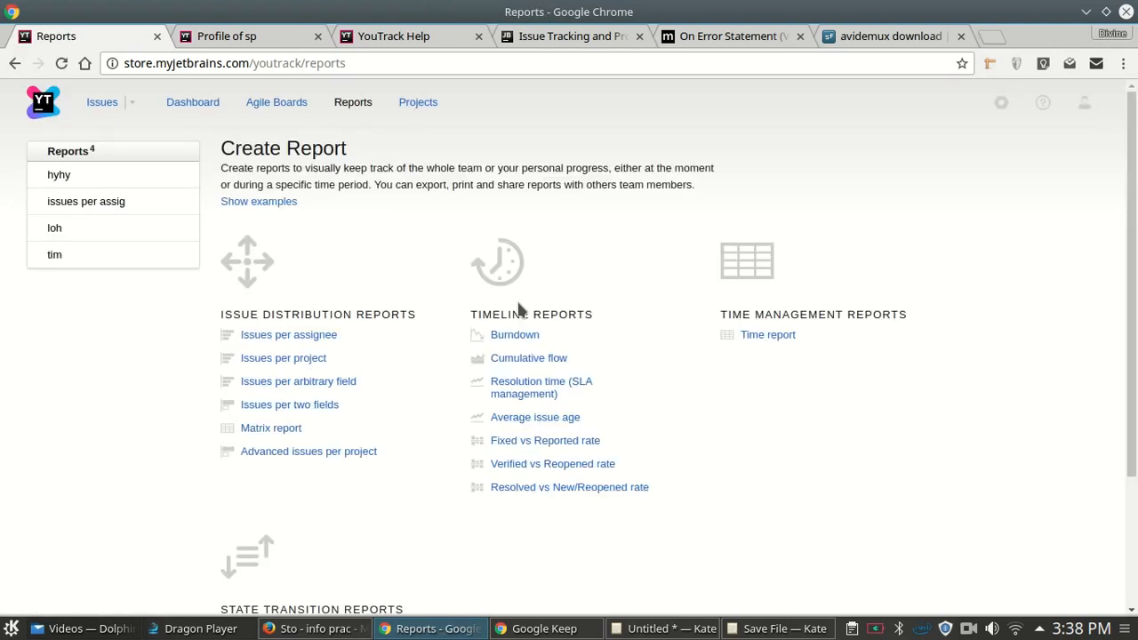
- Create a new time report named 'time rep'
{"action": "scroll", "coordinate": [835, 391], "scroll_direction": "down", "scroll_amount": 3}
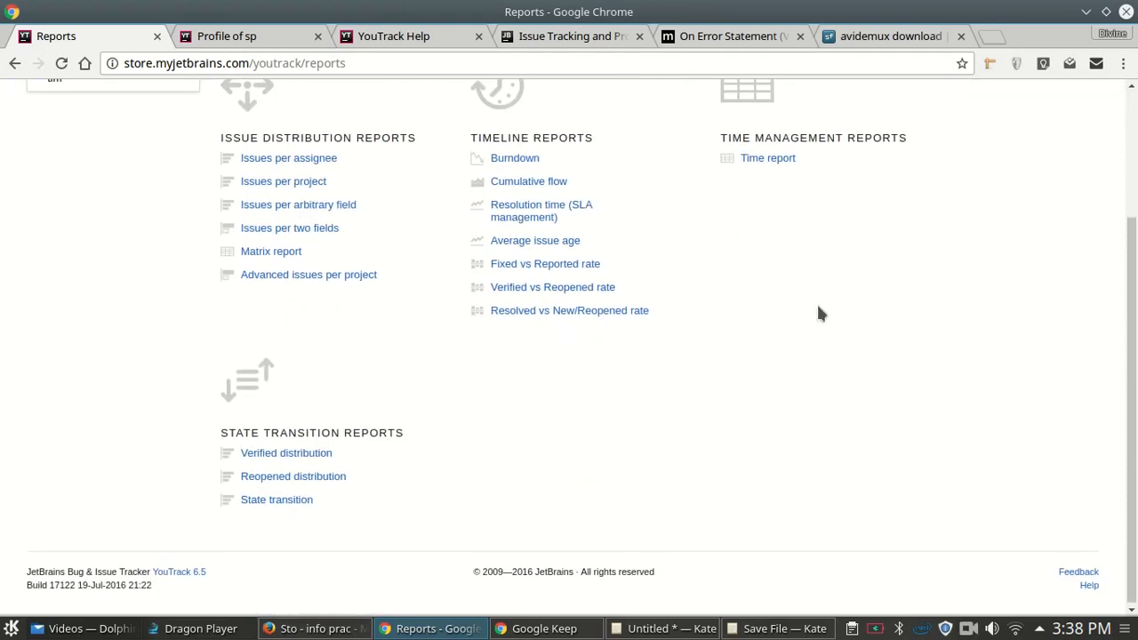
{"action": "left_click", "coordinate": [762, 157]}
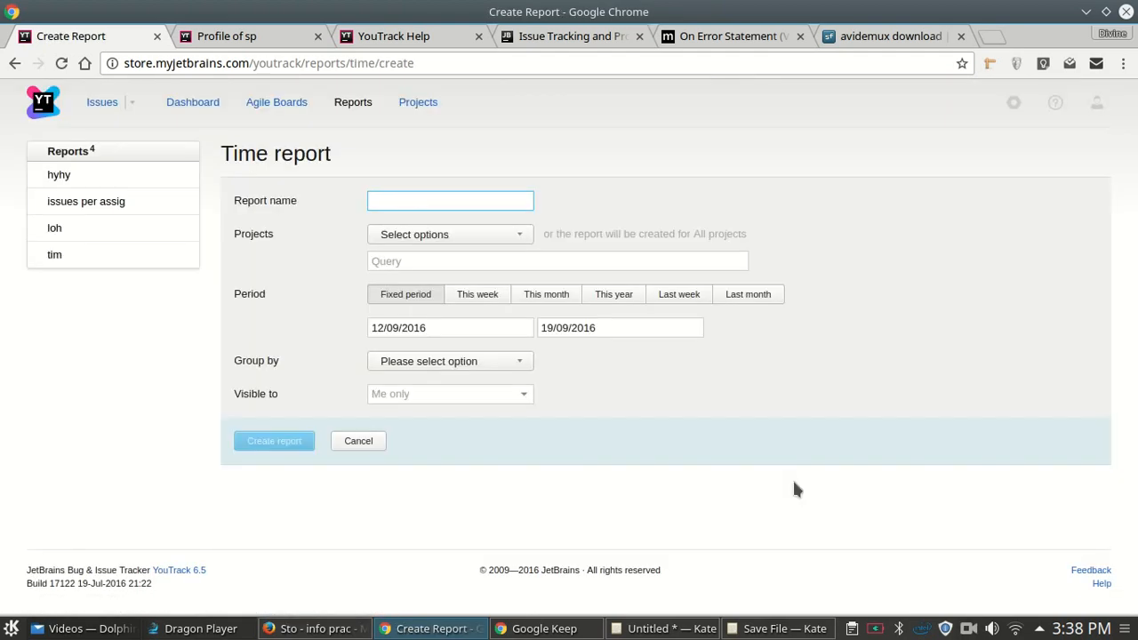
{"action": "type", "text": "tim"}
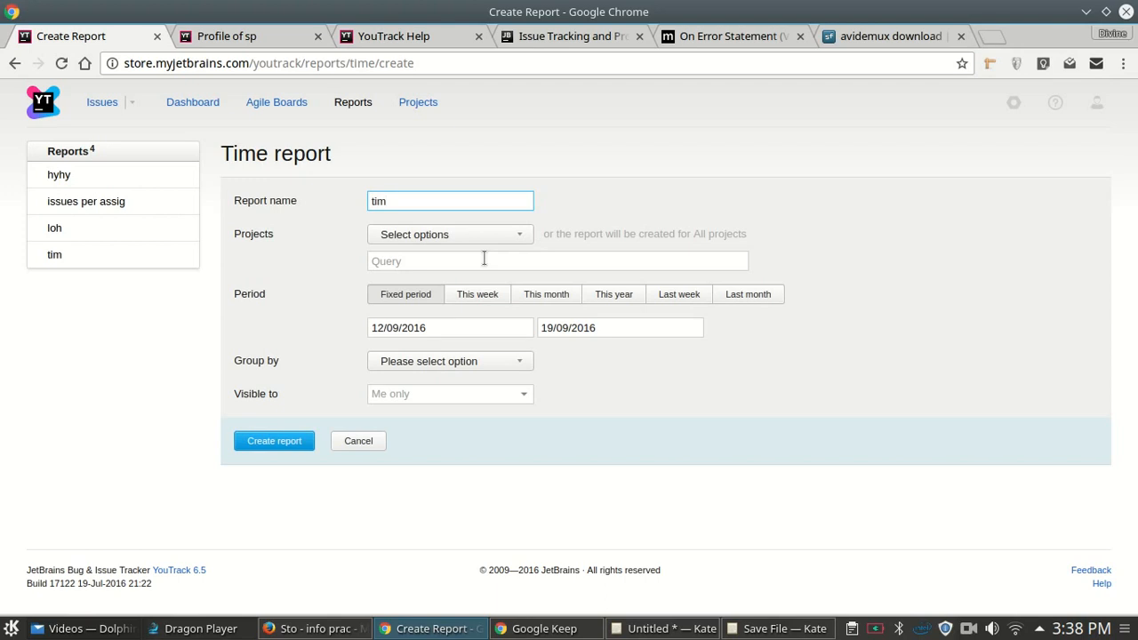
{"action": "type", "text": "e rep"}
{"action": "left_click", "coordinate": [430, 265]}
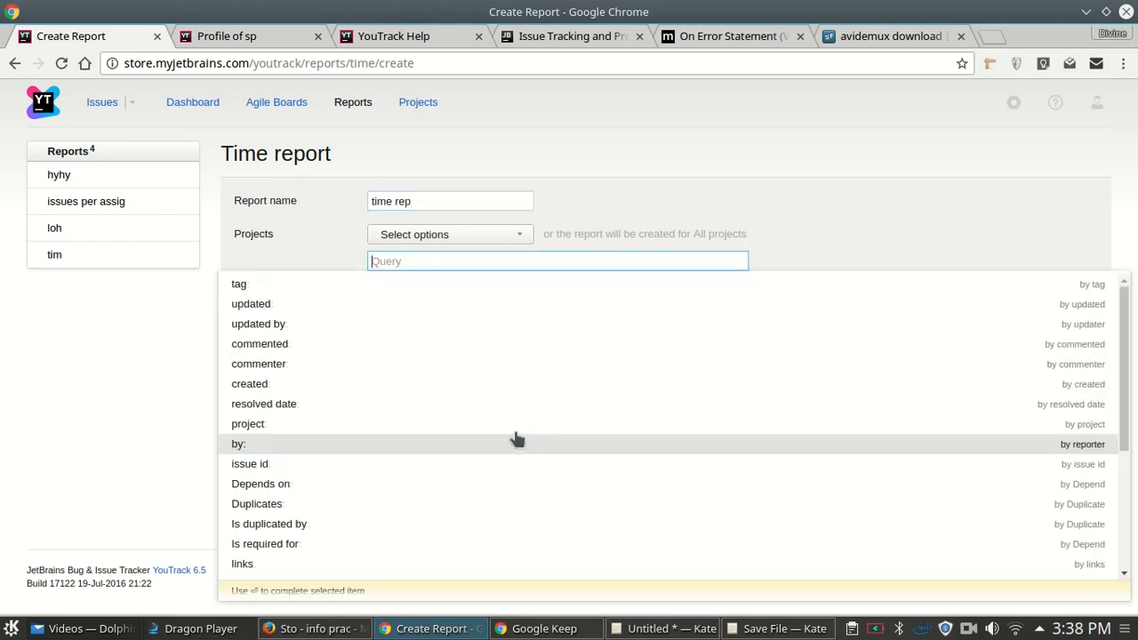
{"action": "left_click", "coordinate": [326, 215]}
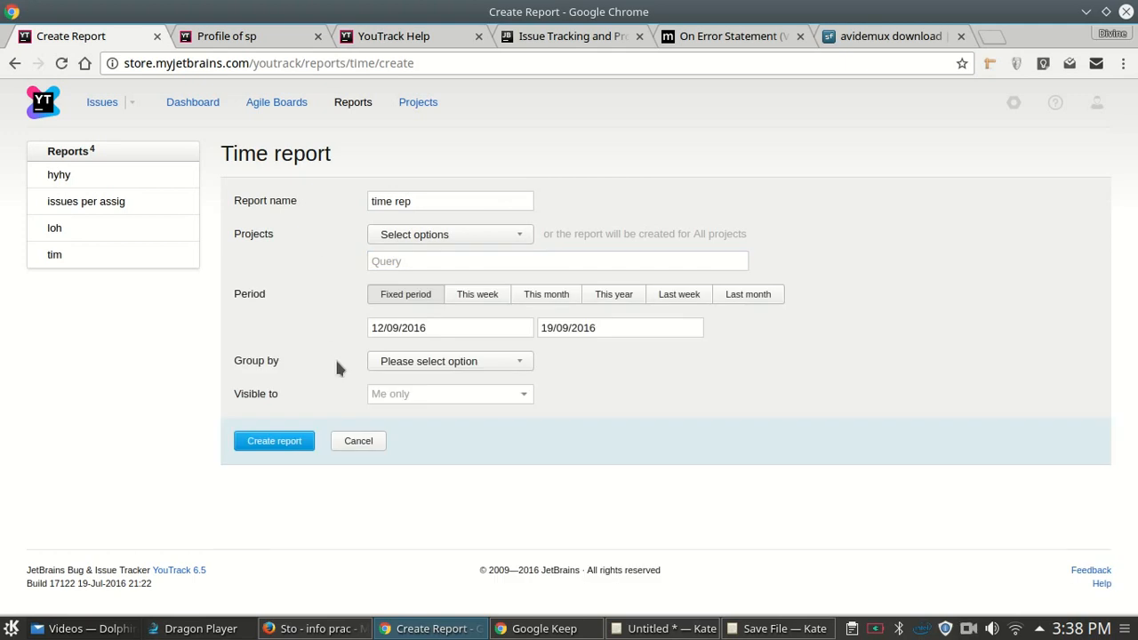
{"action": "left_click", "coordinate": [287, 443]}
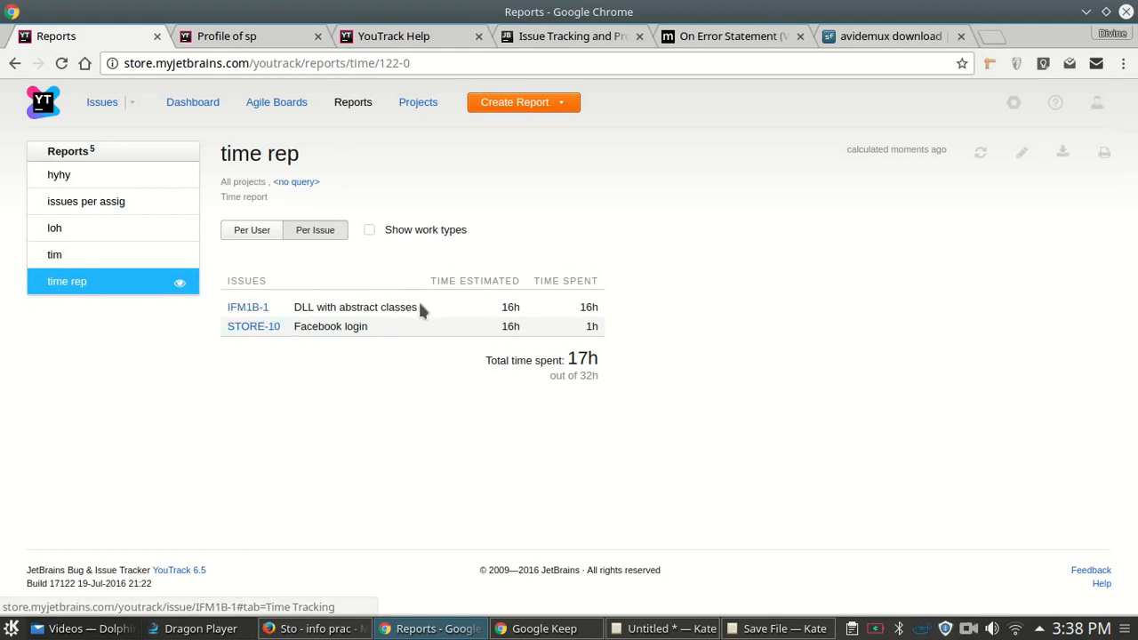
- Break the time rep table down Per User: root 9h, spyder 8h, 17h total
{"action": "double_click", "coordinate": [504, 310]}
{"action": "left_click", "coordinate": [623, 312]}
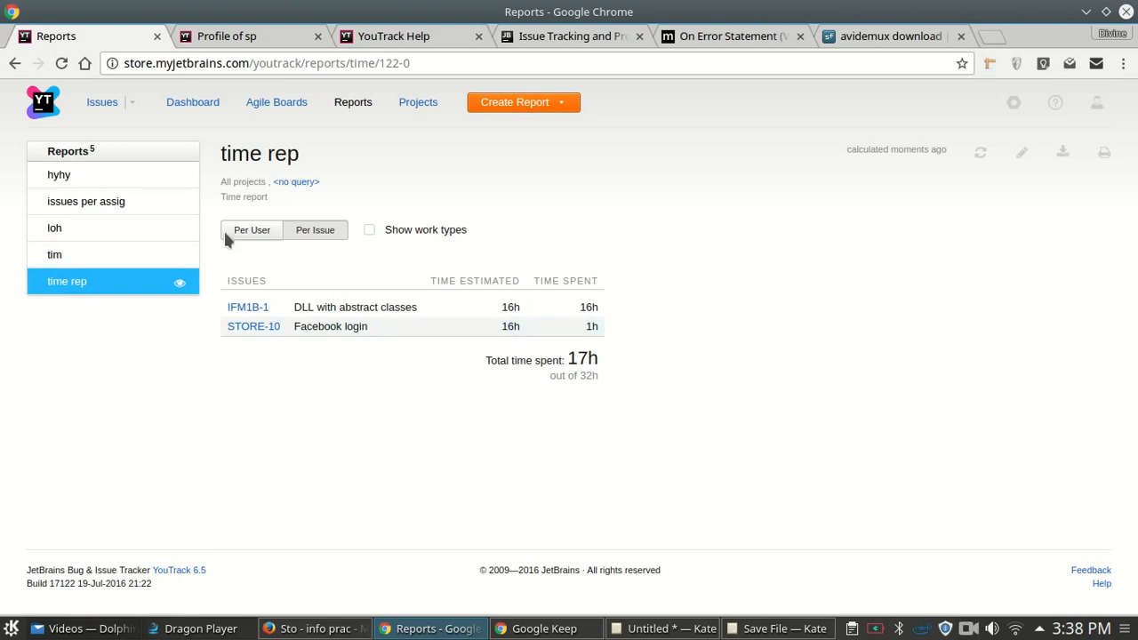
{"action": "left_click", "coordinate": [254, 230]}
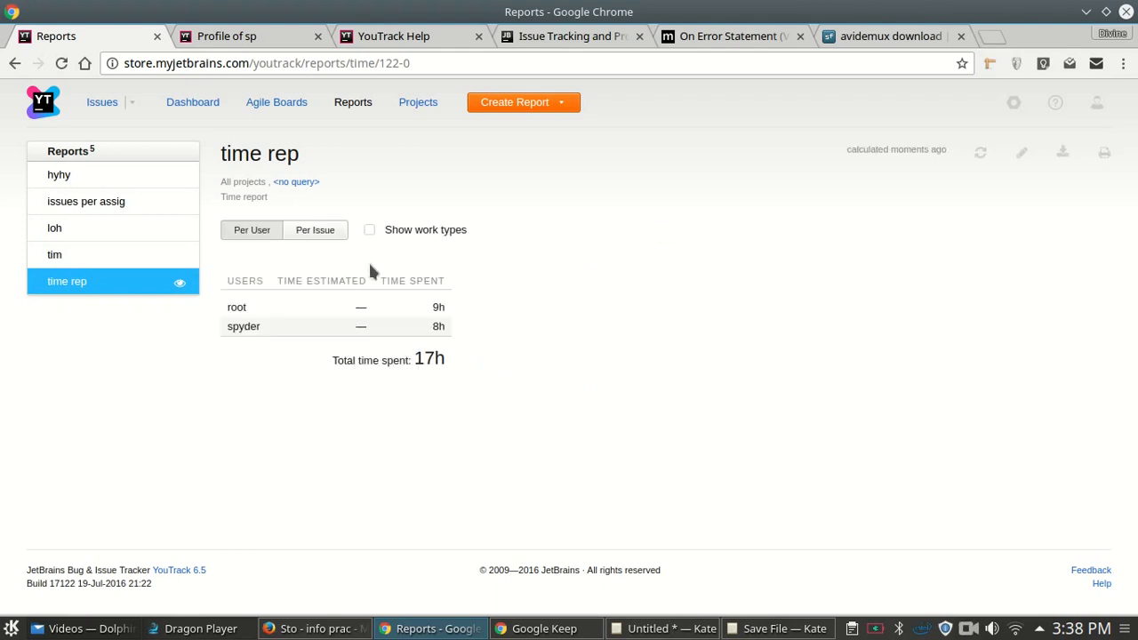
{"action": "double_click", "coordinate": [237, 324]}
{"action": "double_click", "coordinate": [438, 326]}
{"action": "double_click", "coordinate": [237, 306]}
{"action": "left_click", "coordinate": [435, 303]}
{"action": "double_click", "coordinate": [438, 355]}
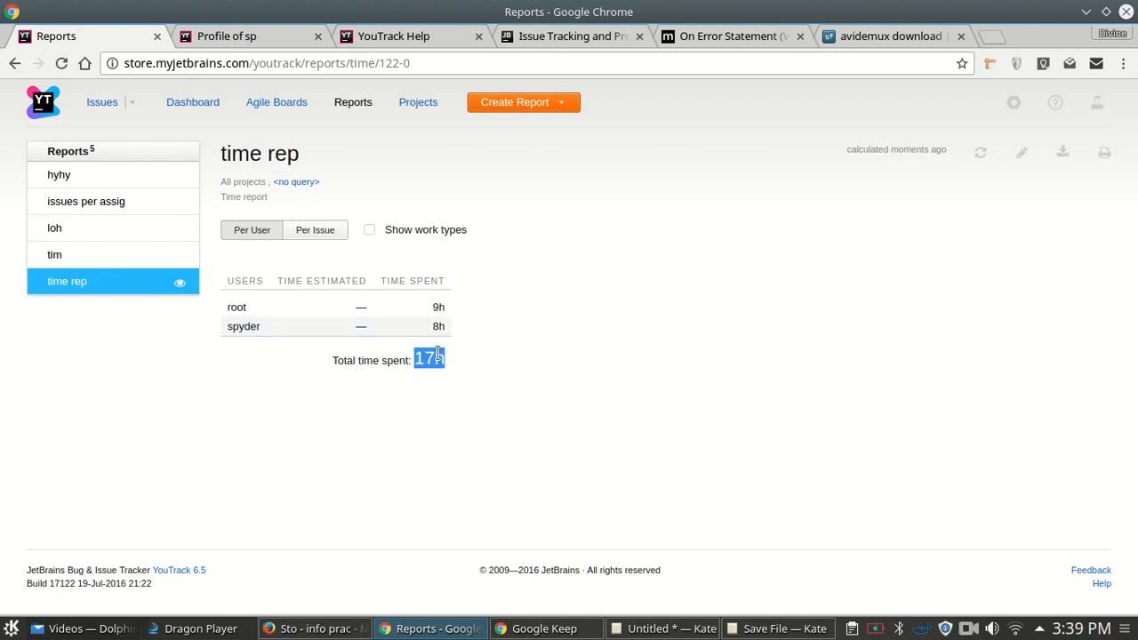
{"action": "left_click", "coordinate": [300, 181]}
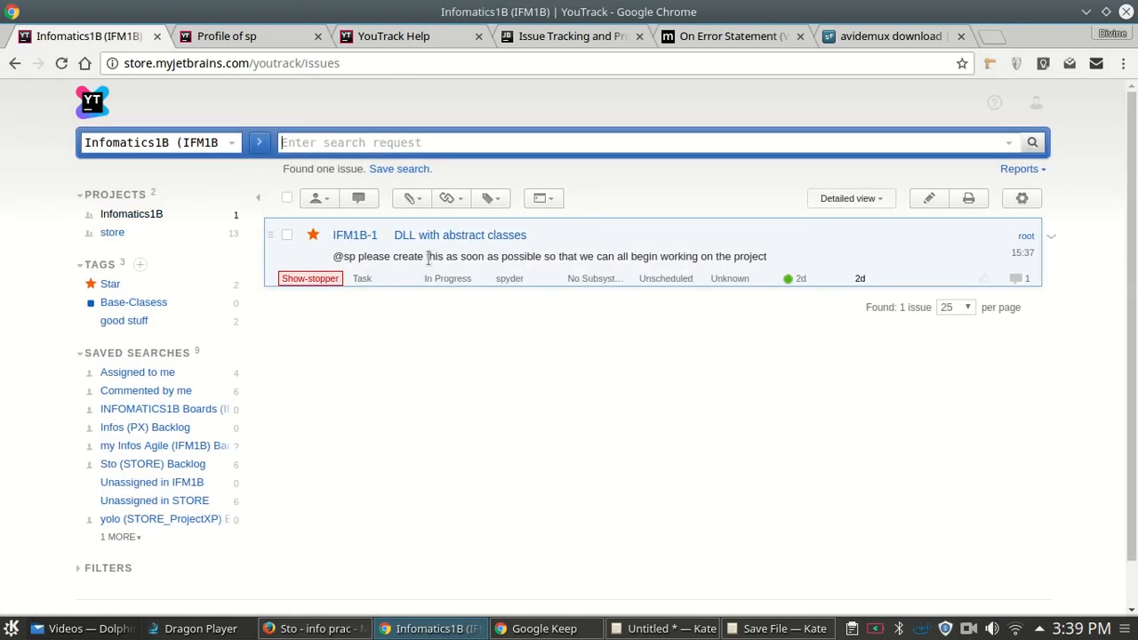
- Go back from the issues list to the empty Infomatics1B dashboard
{"action": "left_click", "coordinate": [15, 64]}
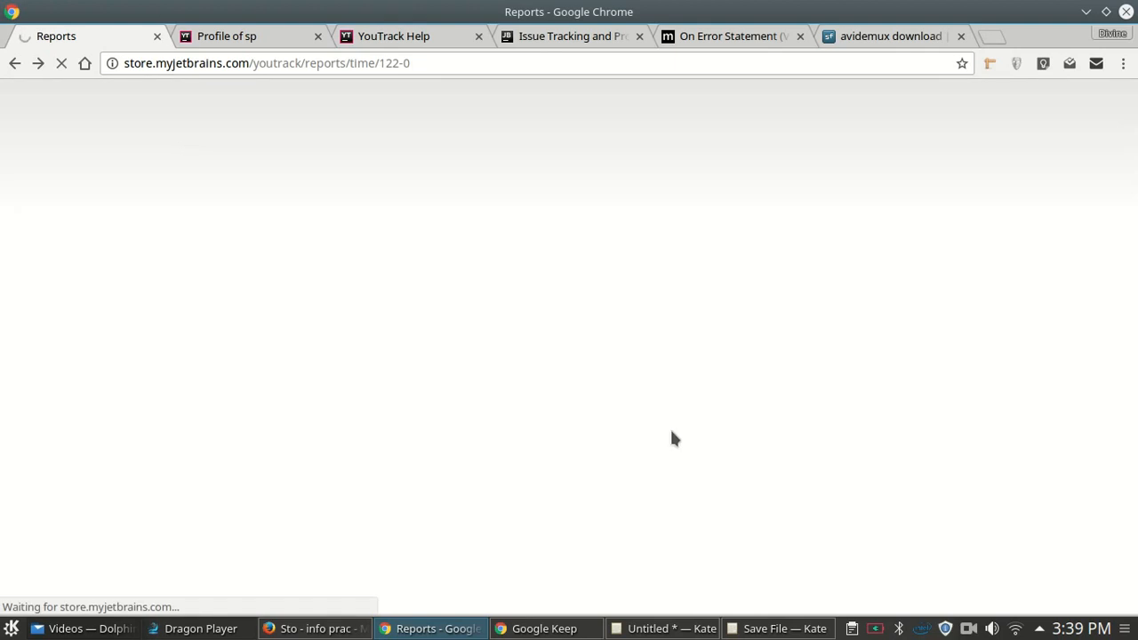
{"action": "left_click", "coordinate": [967, 629]}
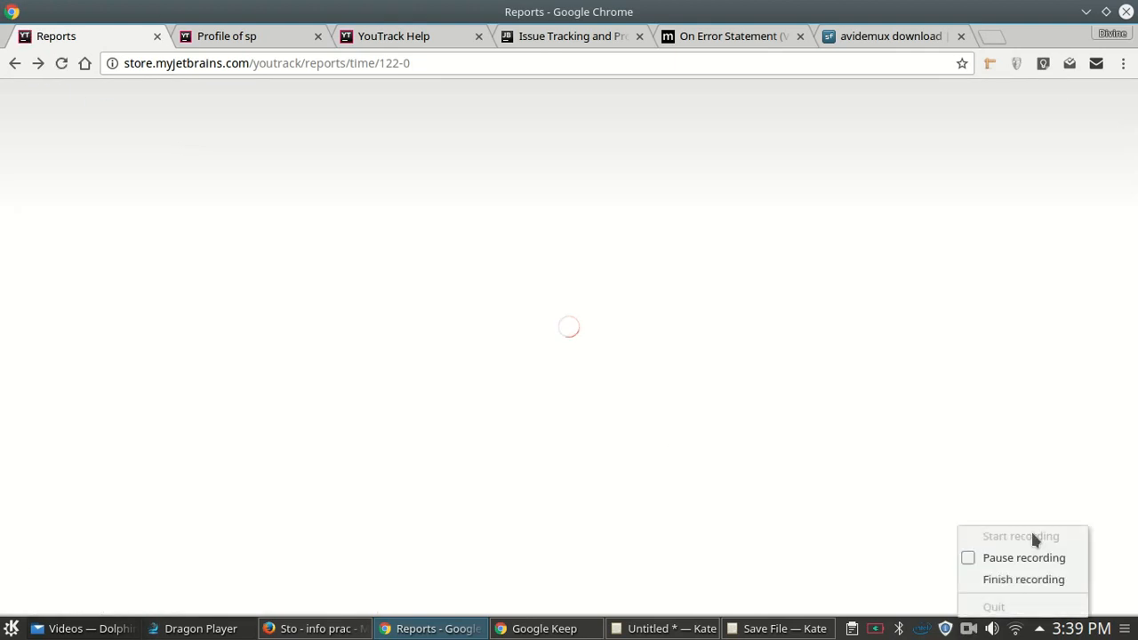
{"action": "left_click", "coordinate": [1046, 554]}
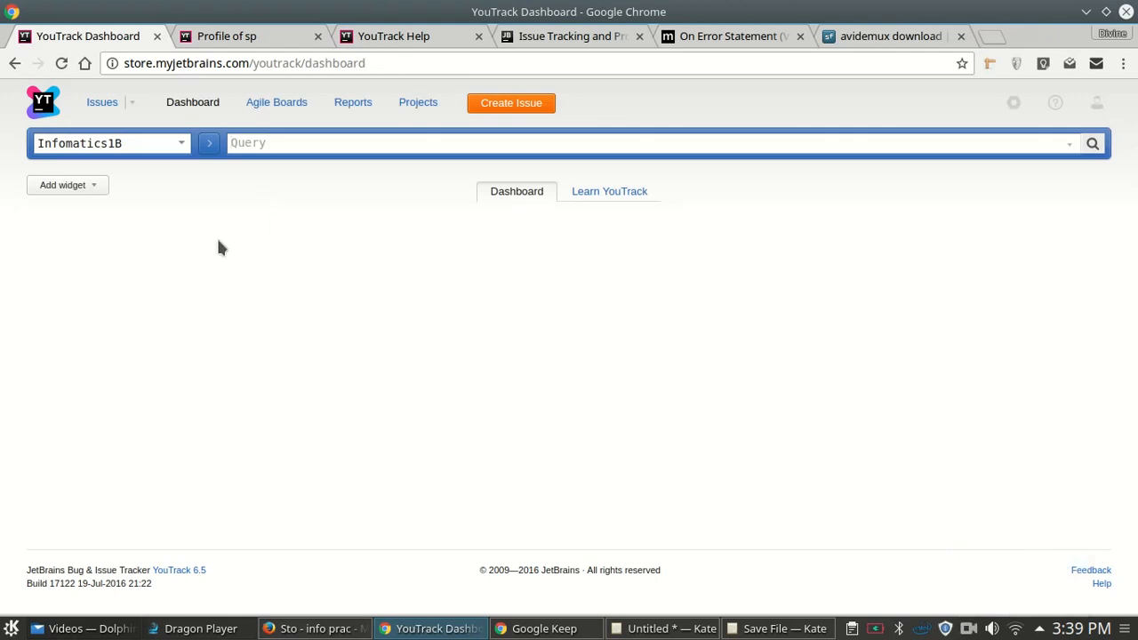
- Add a Notes widget reminding to do a-z before changing the state of the project
{"action": "left_click", "coordinate": [55, 187]}
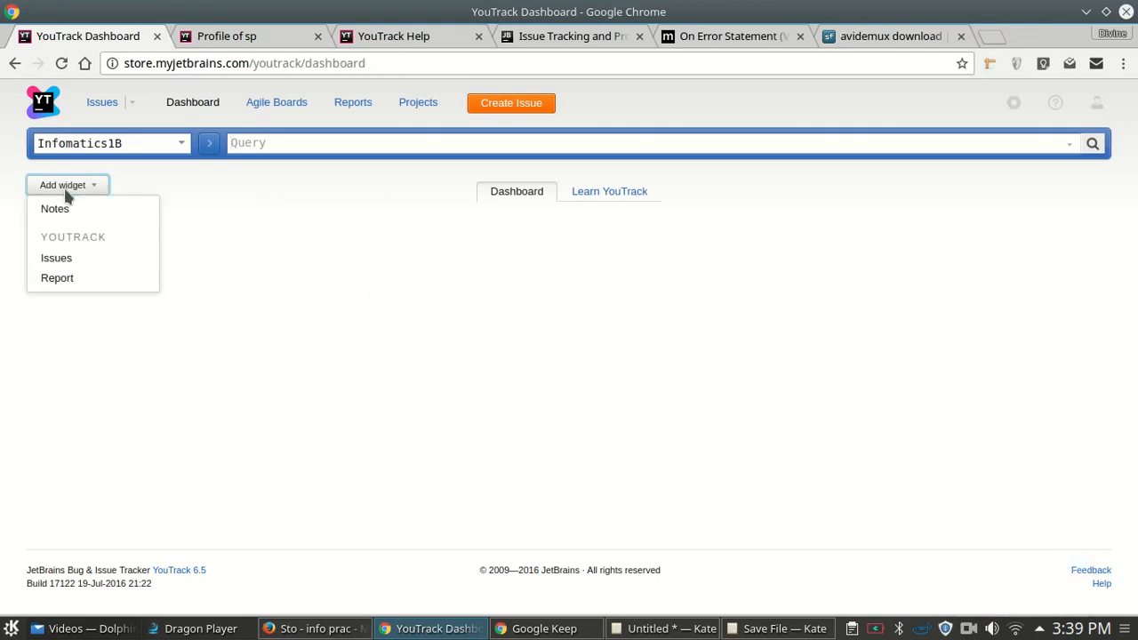
{"action": "left_click", "coordinate": [96, 212]}
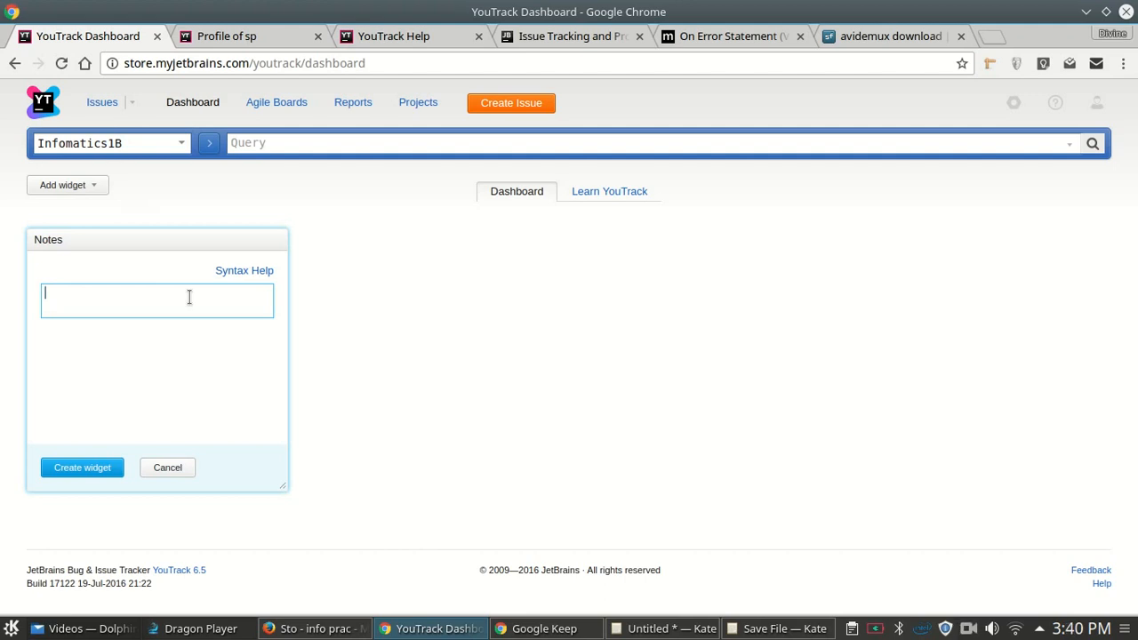
{"action": "type", "text": "ode to"}
{"action": "key", "text": "ctrl+a"}
{"action": "type", "text": "remember to "}
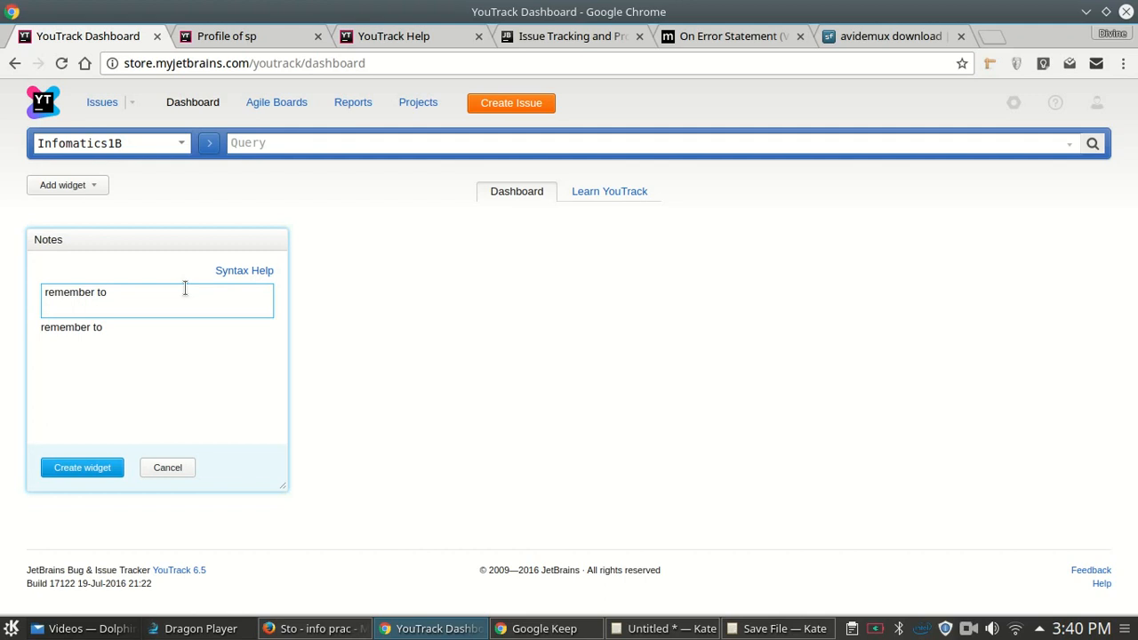
{"action": "type", "text": "do a-x z before "}
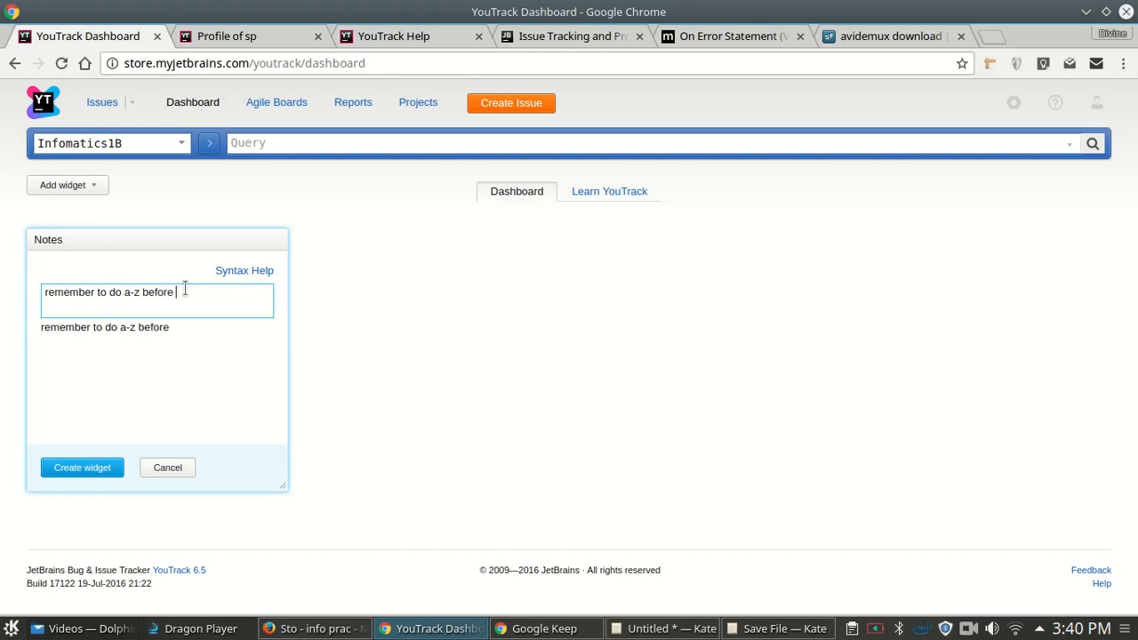
{"action": "type", "text": "changing the state"}
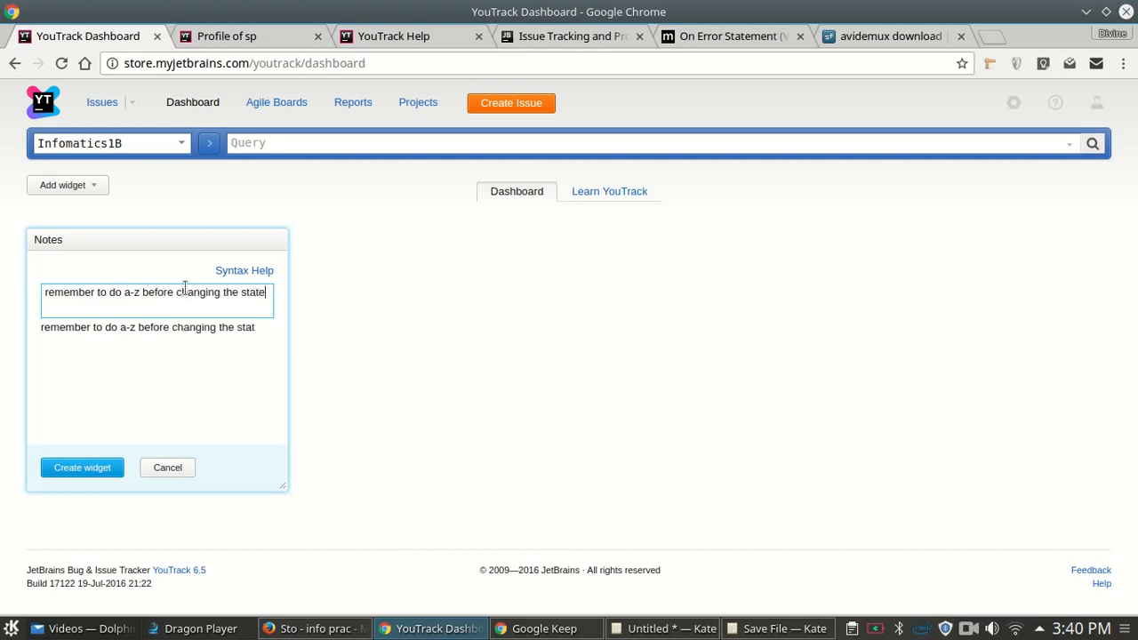
{"action": "type", "text": " of the "}
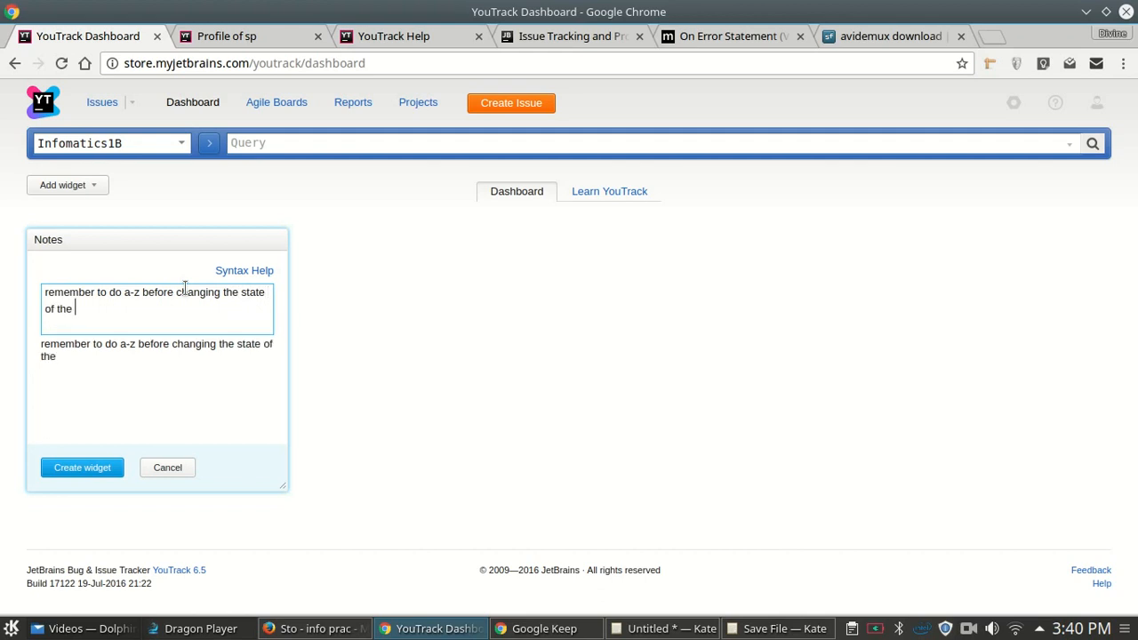
{"action": "type", "text": "broject"}
{"action": "key", "text": "BackSpace"}
{"action": "type", "text": "p"}
- Put an =NB= heading and a bold *BOLd* line above the reminder
{"action": "key", "text": "ctrl+Home"}
{"action": "key", "text": "Return"}
{"action": "key", "text": "Up"}
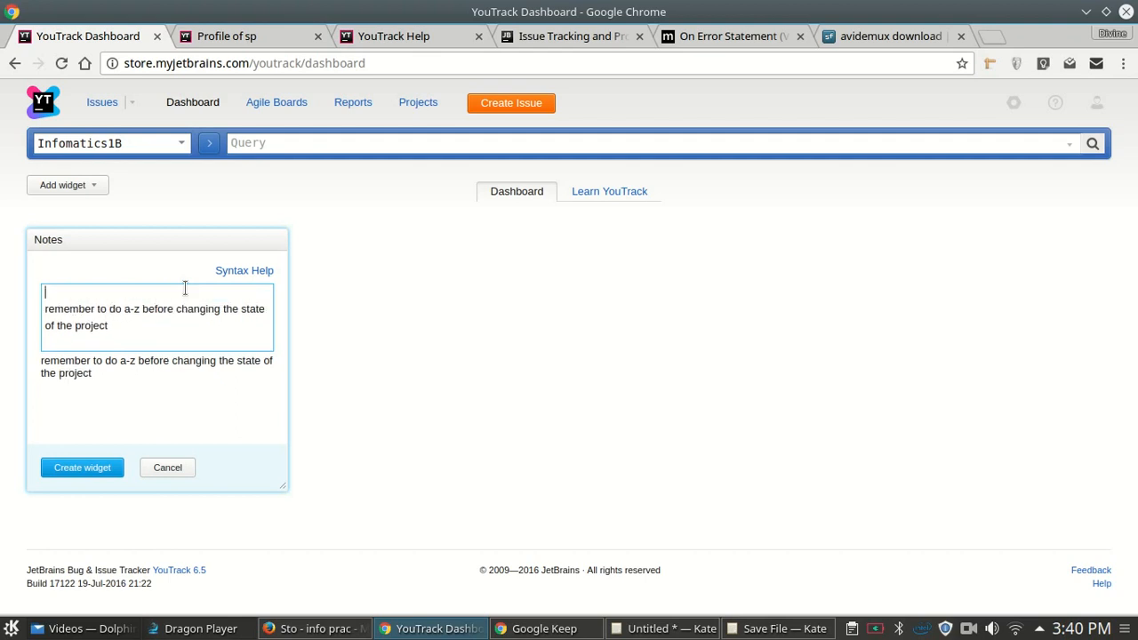
{"action": "type", "text": "==="}
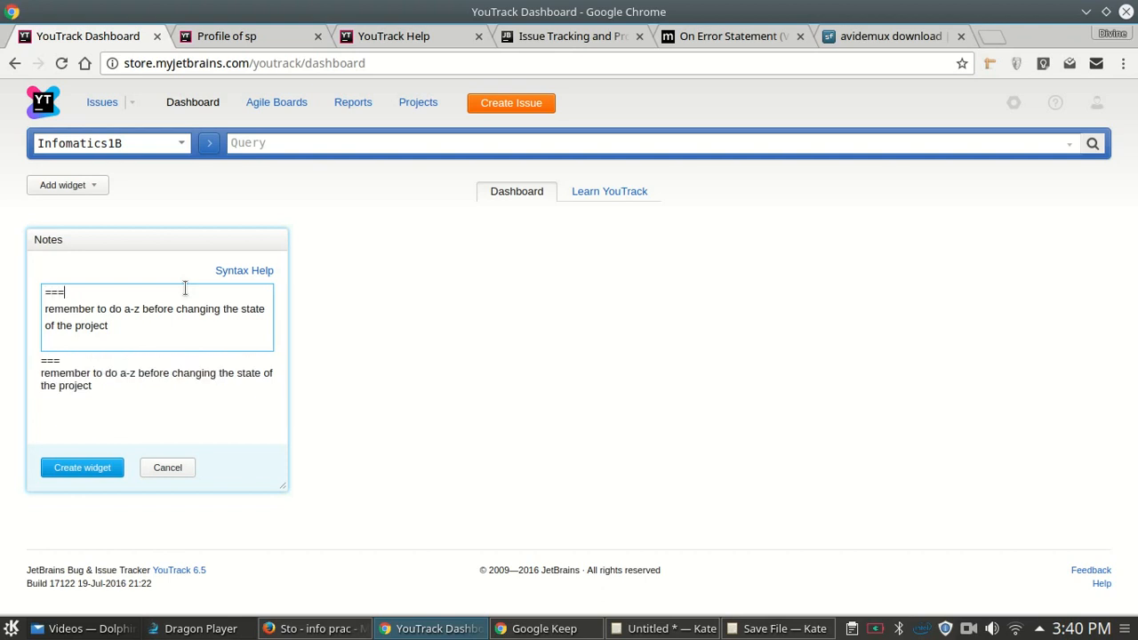
{"action": "type", "text": "NG"}
{"action": "type", "text": "B"}
{"action": "type", "text": "==="}
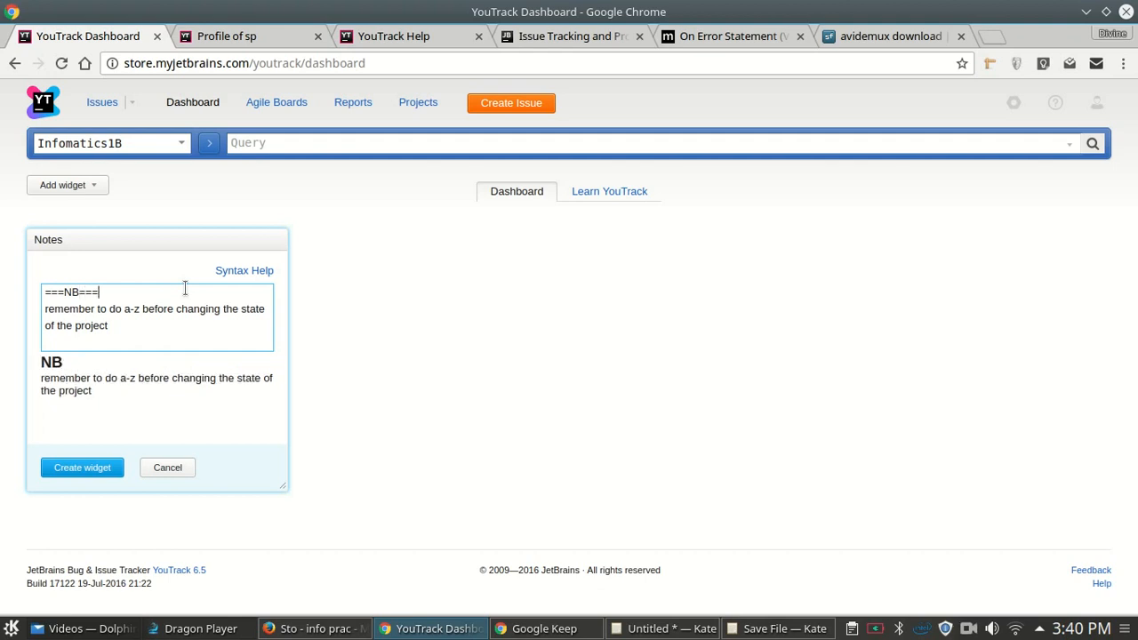
{"action": "left_click_drag", "start_coordinate": [72, 292], "coordinate": [44, 291]}
{"action": "left_click", "coordinate": [106, 294]}
{"action": "key", "text": "BackSpace"}
{"action": "key", "text": "Left"}
{"action": "key", "text": "Left"}
{"action": "key", "text": "Left"}
{"action": "key", "text": "BackSpace"}
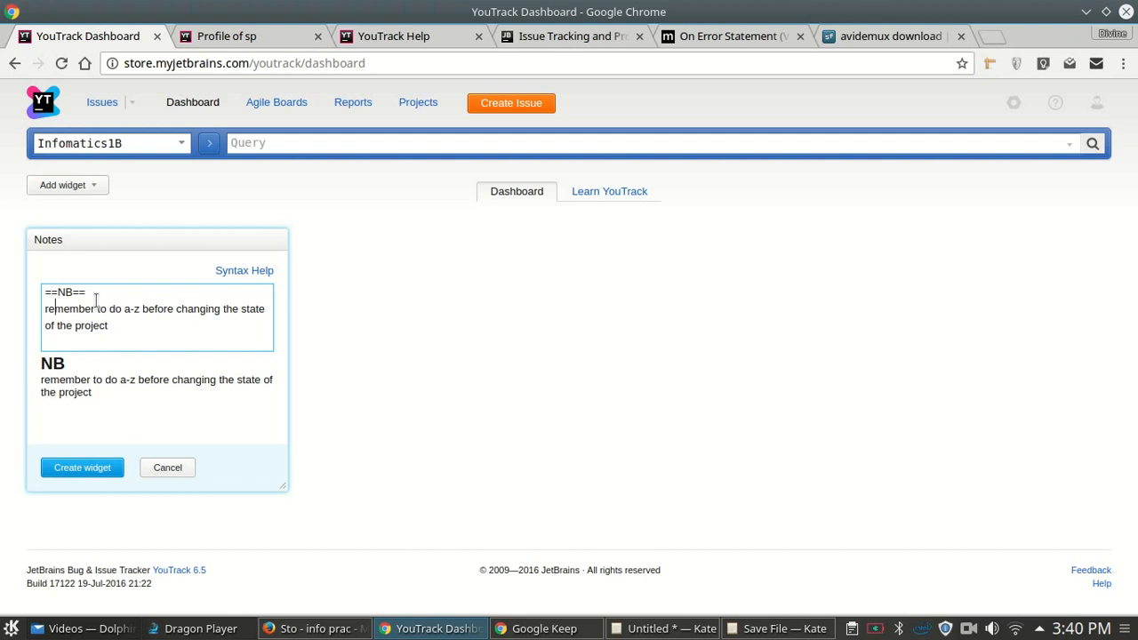
{"action": "key", "text": "BackSpace"}
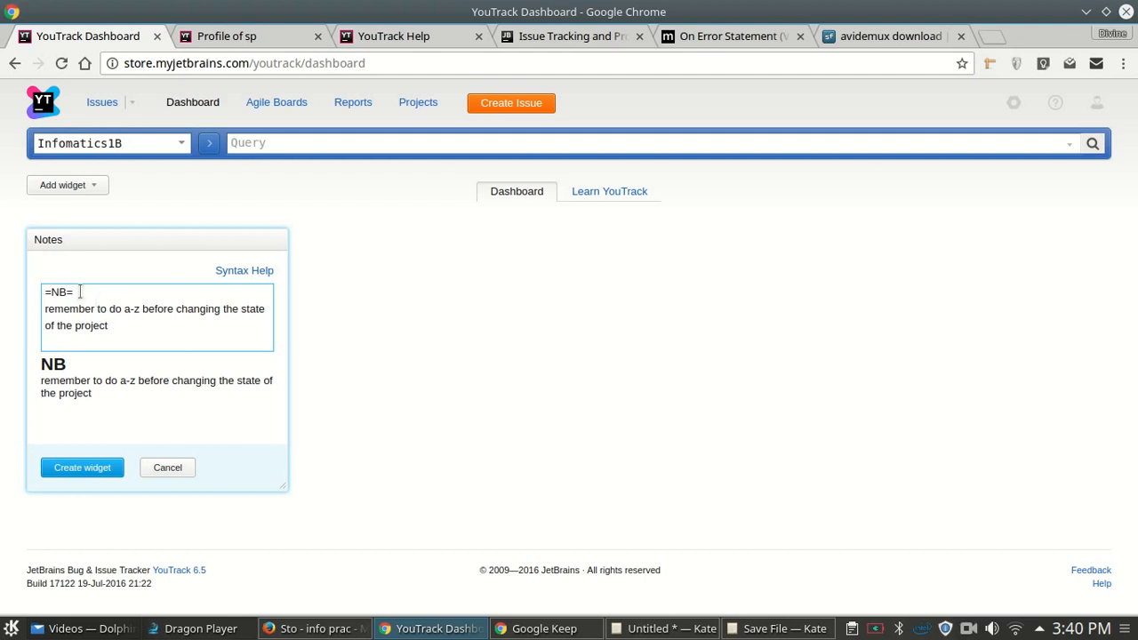
{"action": "key", "text": "Return"}
{"action": "type", "text": "**"}
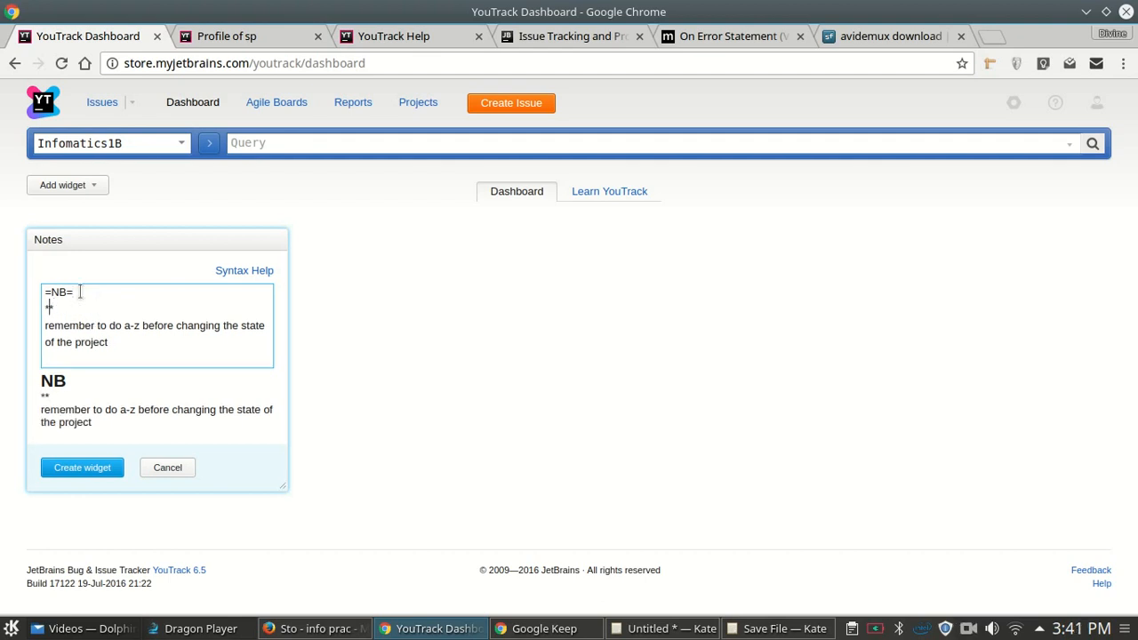
{"action": "type", "text": "Ld"}
- Create the Notes widget and add the time rep report as a dashboard widget
{"action": "left_click", "coordinate": [96, 468]}
{"action": "left_click", "coordinate": [92, 185]}
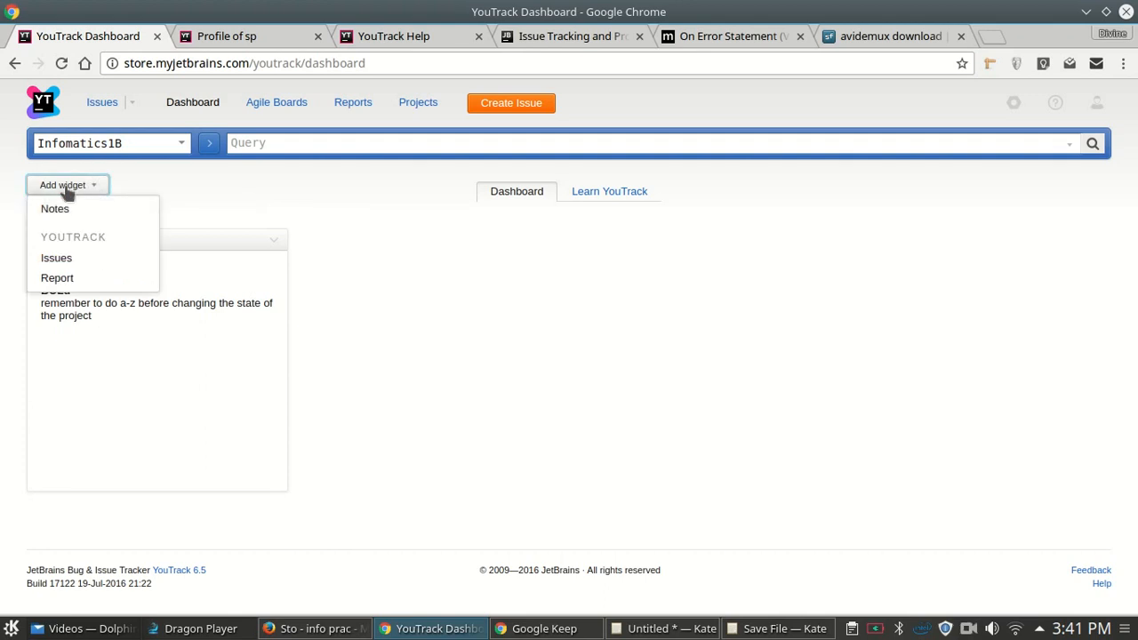
{"action": "left_click", "coordinate": [57, 278]}
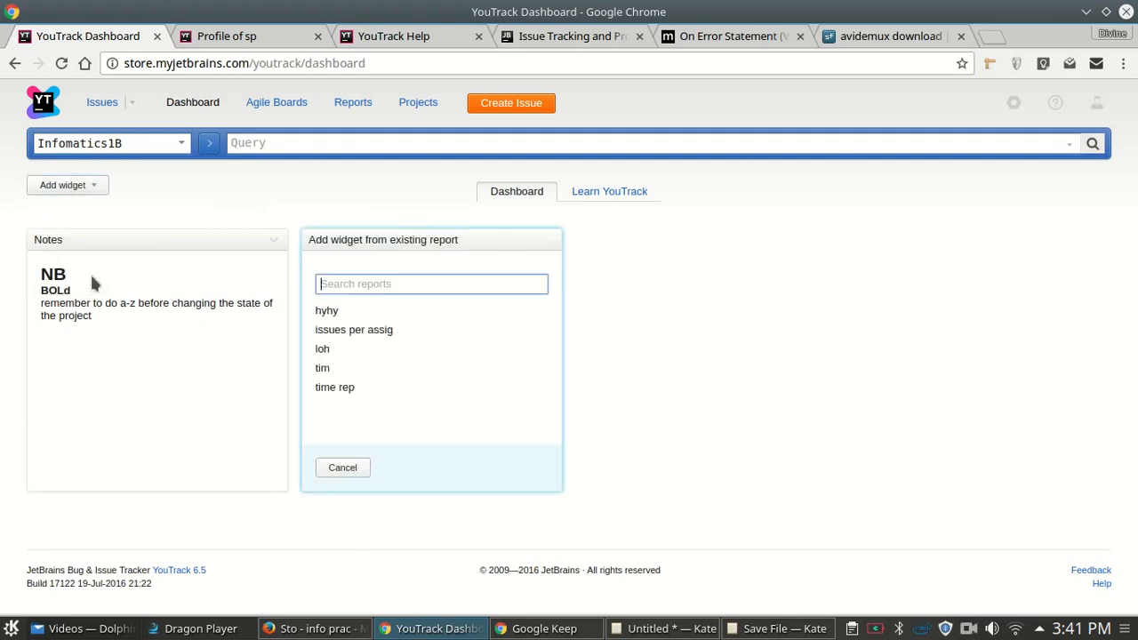
{"action": "left_click", "coordinate": [354, 389]}
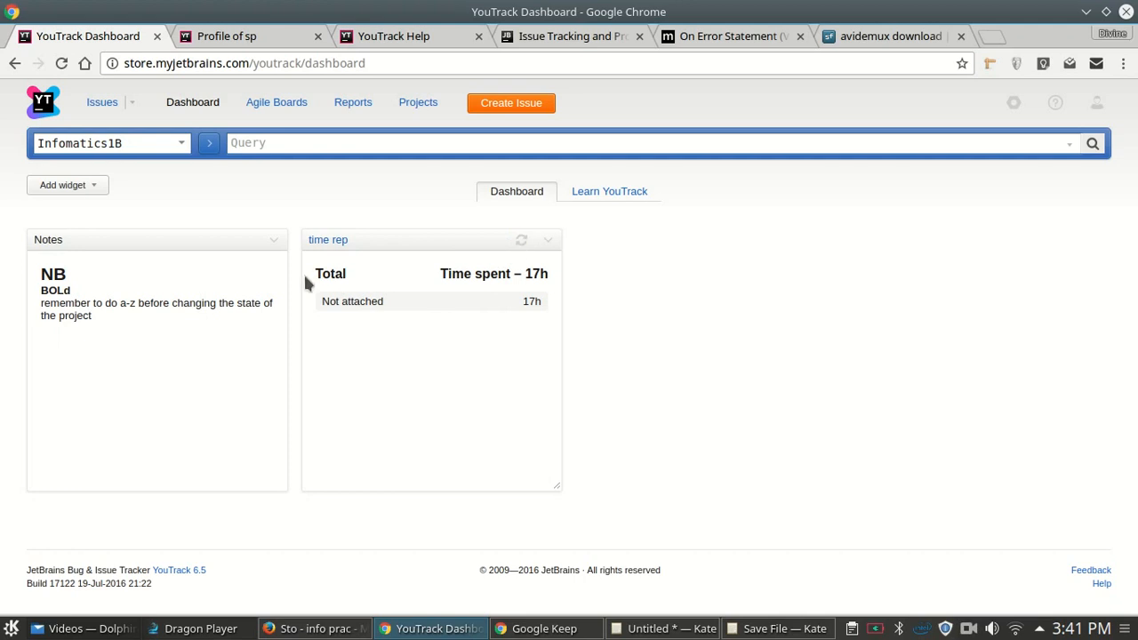
- Add the issues per assig report as another dashboard widget
{"action": "left_click", "coordinate": [84, 186]}
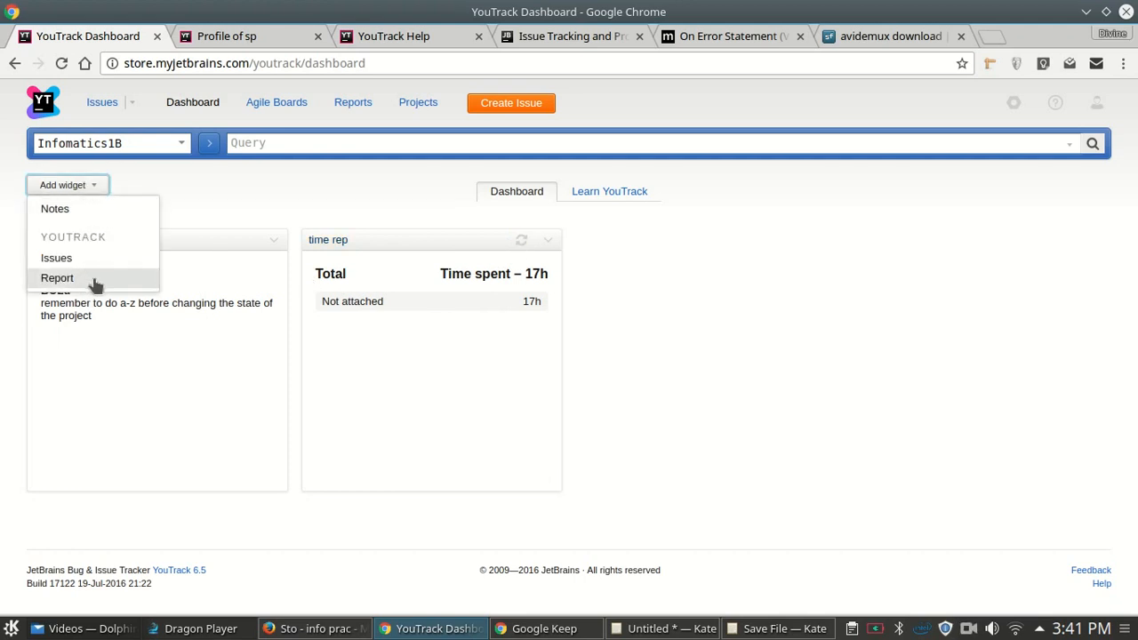
{"action": "left_click", "coordinate": [94, 275]}
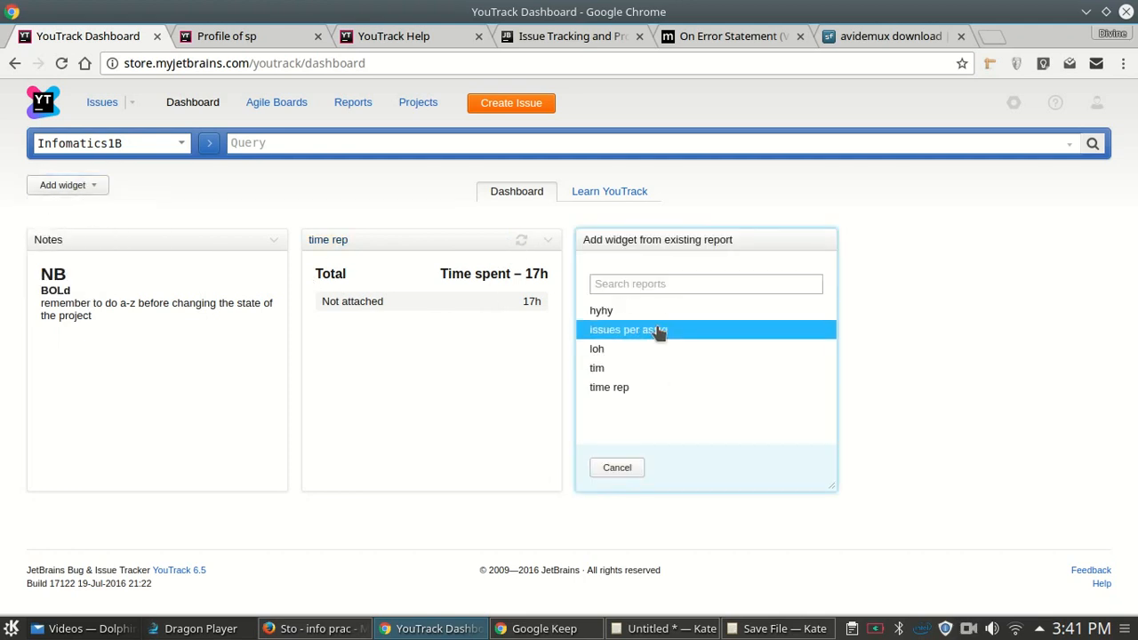
{"action": "left_click", "coordinate": [659, 331]}
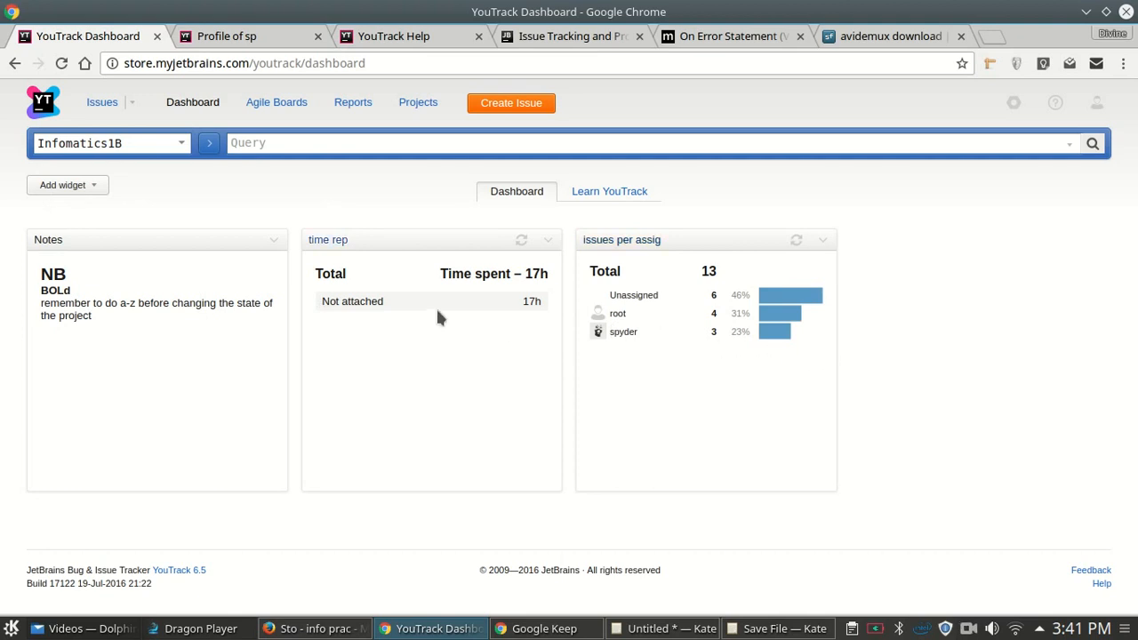
{"action": "left_click", "coordinate": [87, 187]}
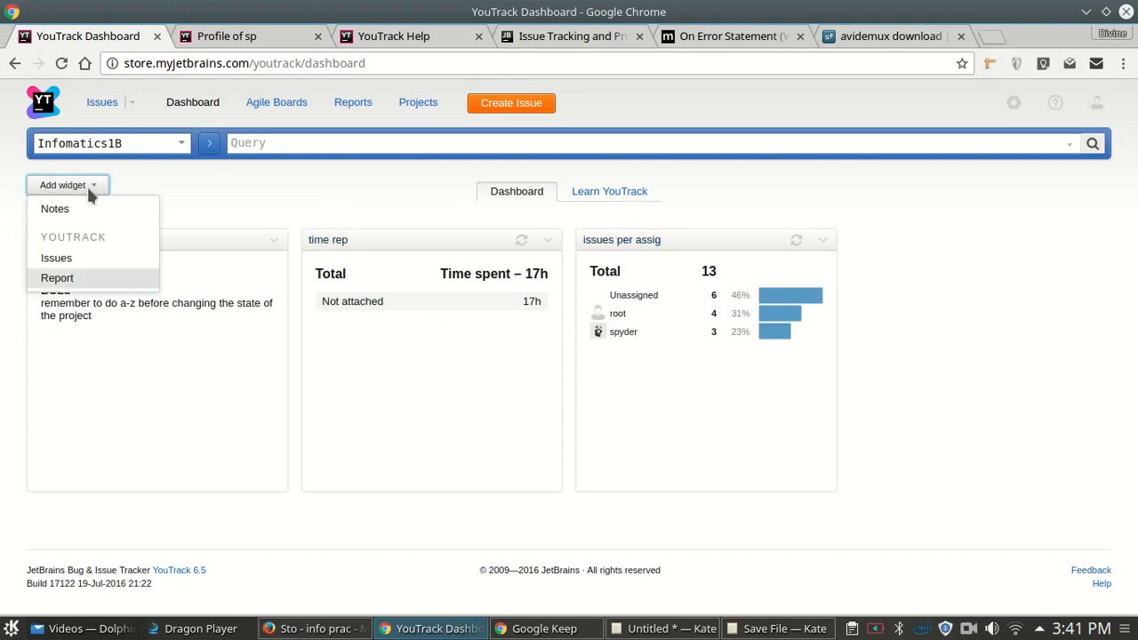
{"action": "left_click", "coordinate": [616, 270]}
{"action": "left_click_drag", "start_coordinate": [613, 296], "coordinate": [786, 300]}
{"action": "left_click", "coordinate": [786, 300]}
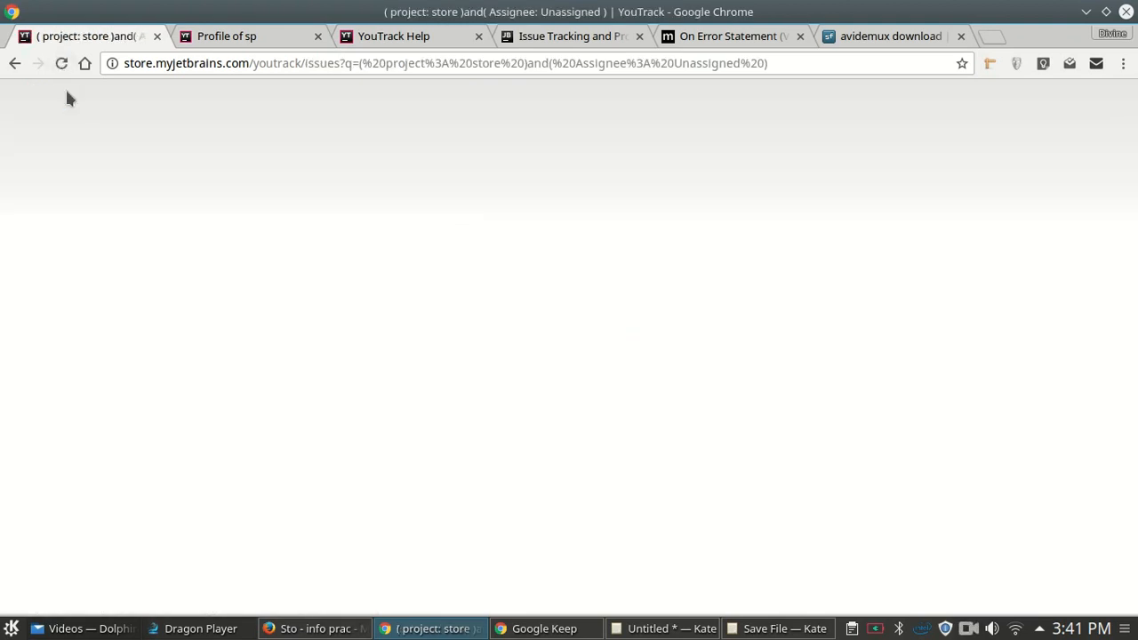
{"action": "left_click", "coordinate": [16, 64]}
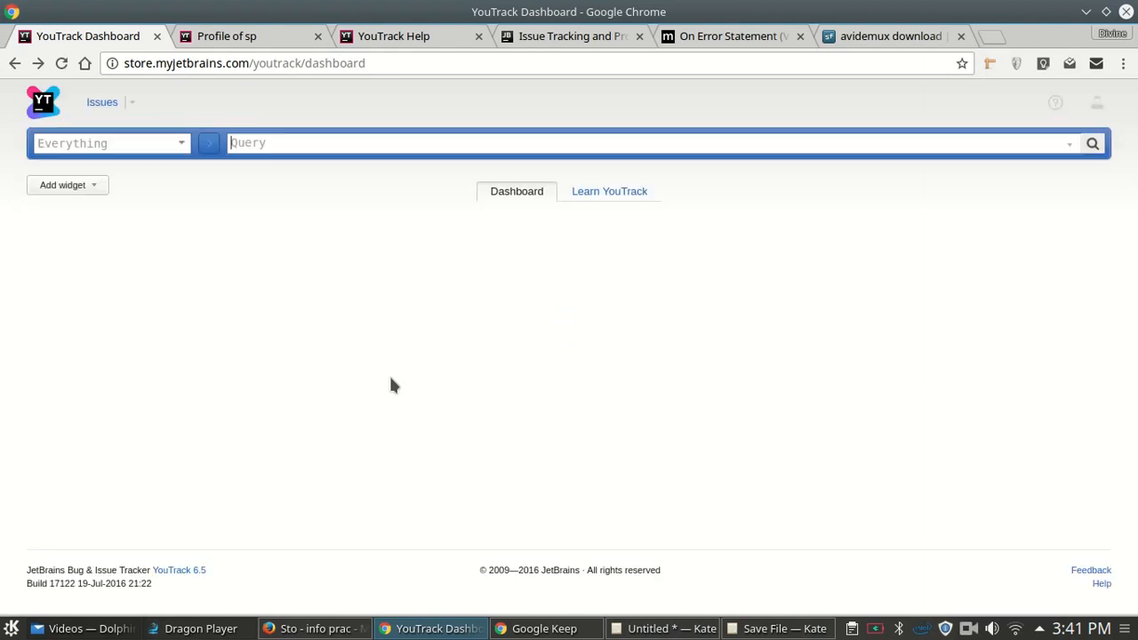
{"action": "left_click", "coordinate": [80, 184]}
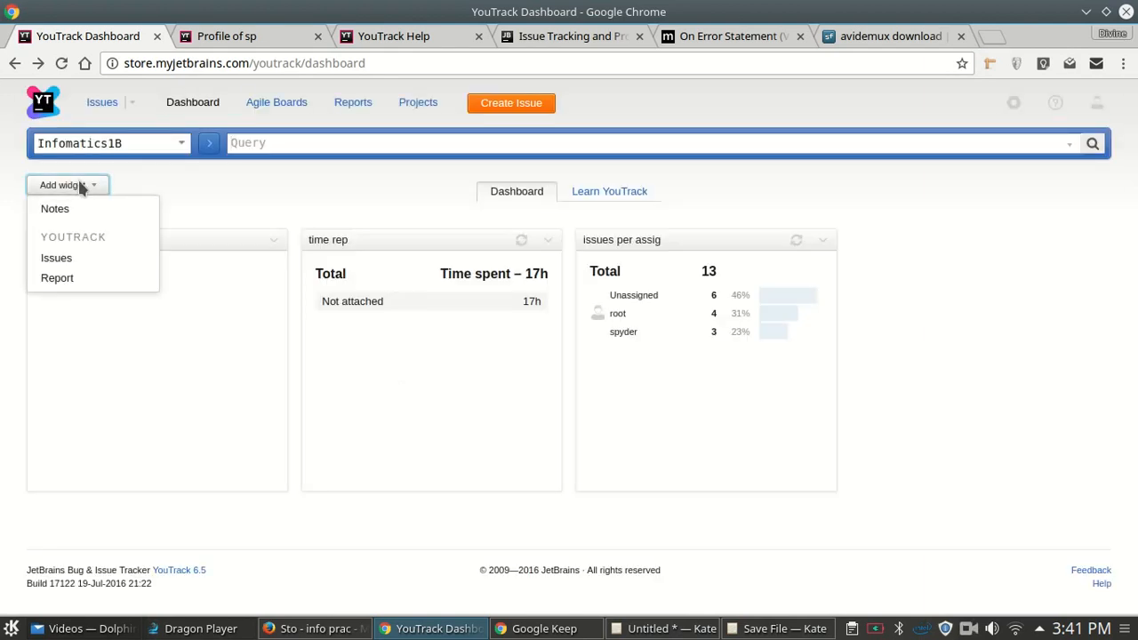
{"action": "left_click", "coordinate": [57, 279]}
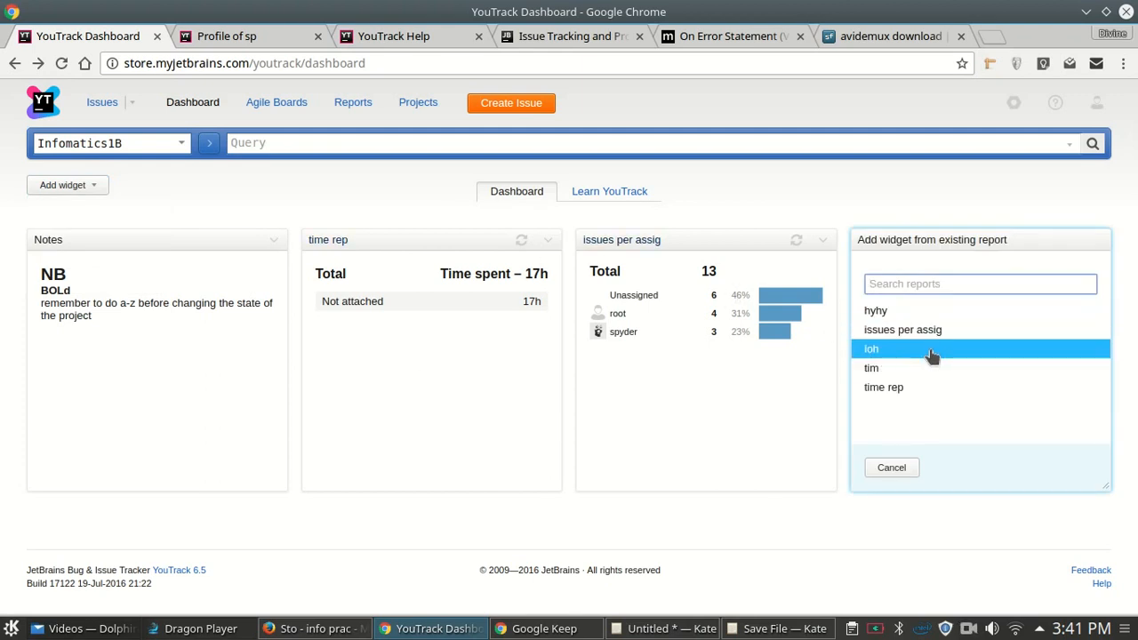
{"action": "left_click", "coordinate": [931, 354]}
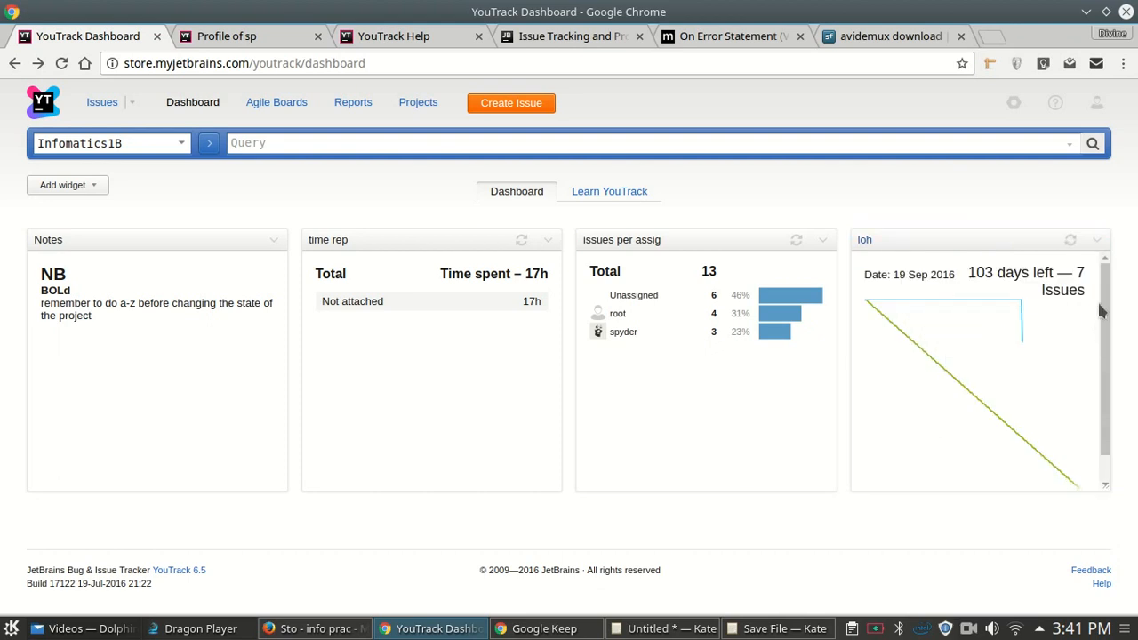
{"action": "scroll", "coordinate": [1106, 302], "scroll_direction": "down", "scroll_amount": 1}
{"action": "scroll", "coordinate": [1106, 303], "scroll_direction": "up", "scroll_amount": 1}
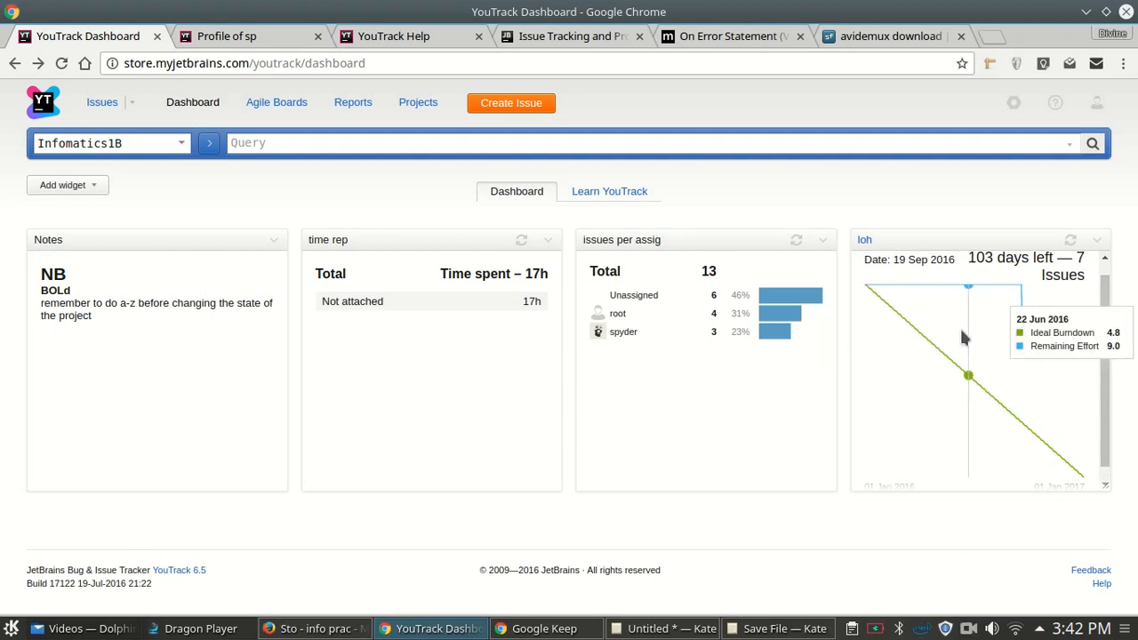
{"action": "left_click", "coordinate": [1097, 240]}
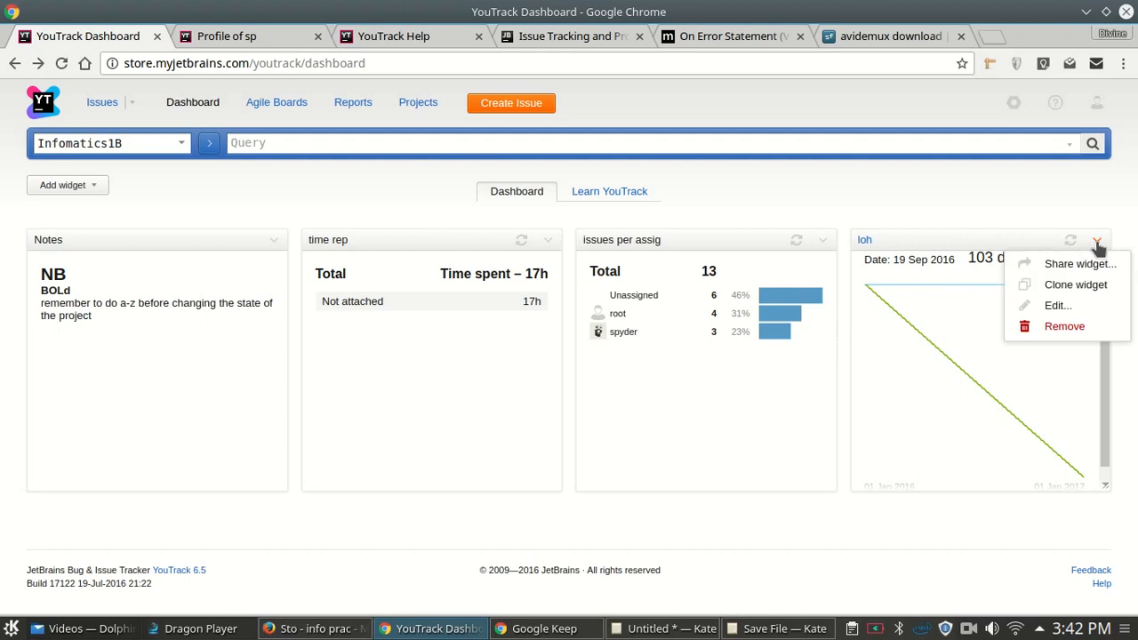
{"action": "left_click", "coordinate": [1077, 328]}
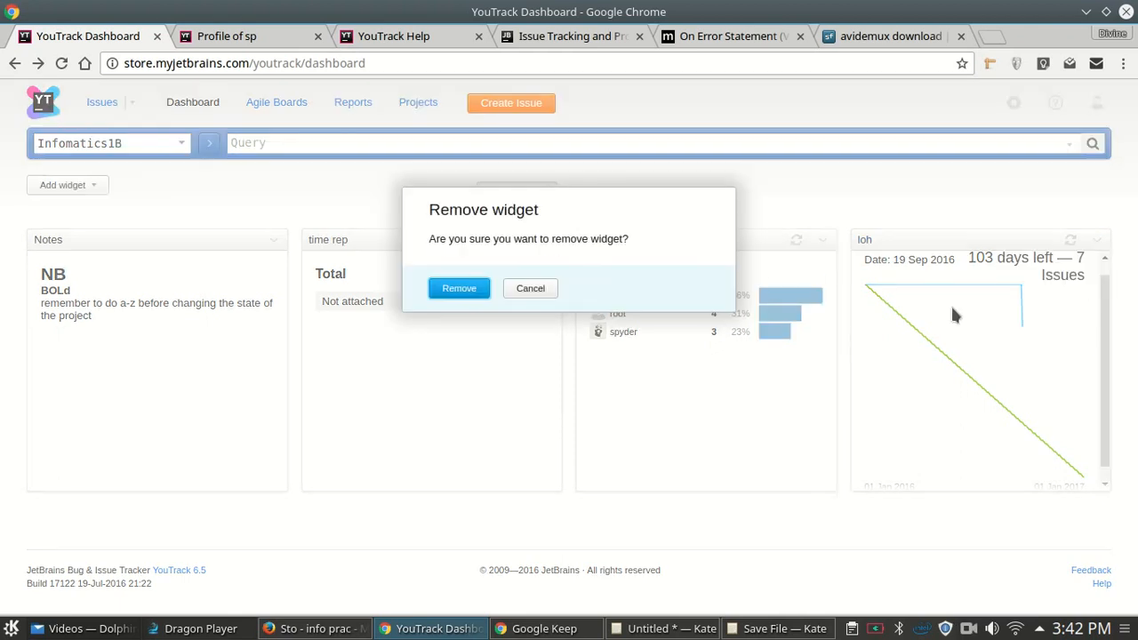
{"action": "left_click", "coordinate": [459, 288]}
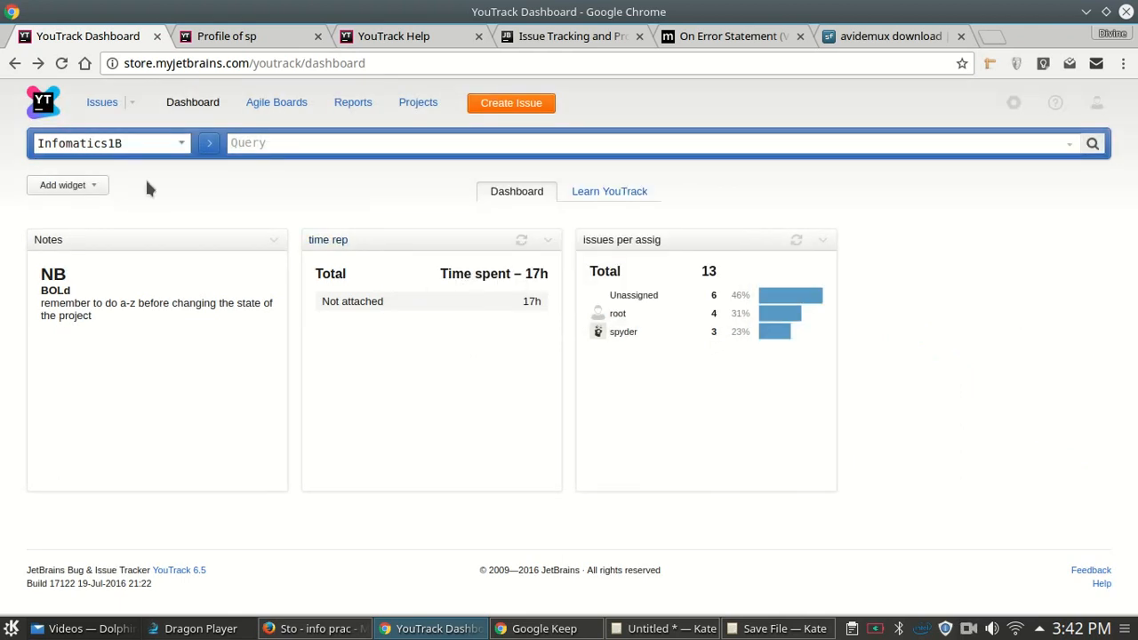
{"action": "left_click", "coordinate": [87, 182]}
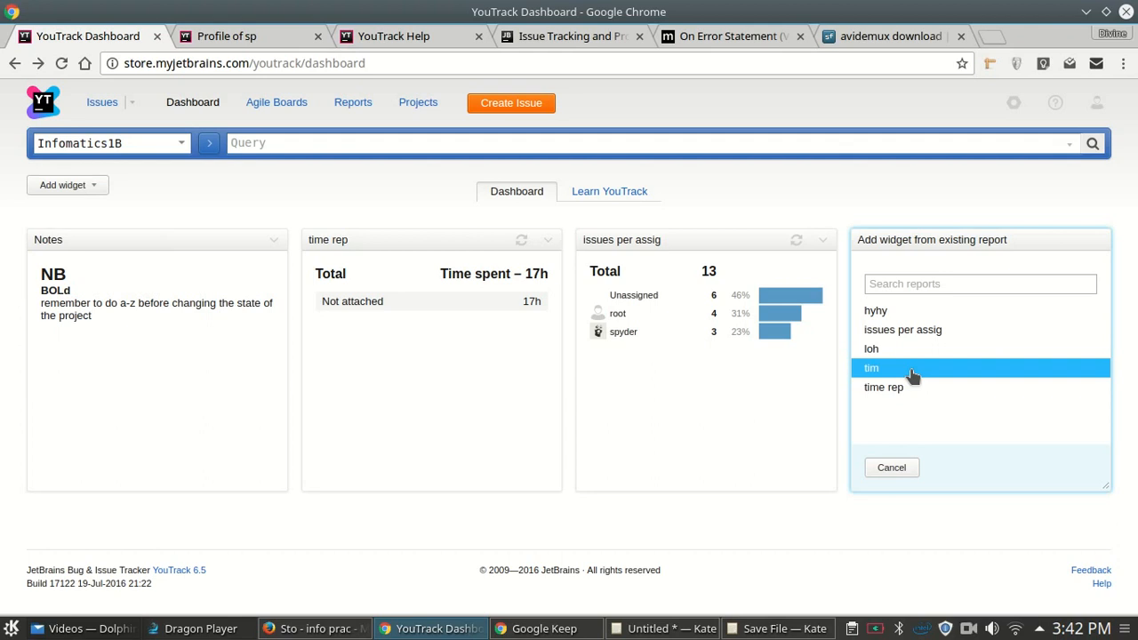
- Add the tim report widget charting moving maximum and average, keeping it after checking its menu
{"action": "left_click", "coordinate": [912, 375]}
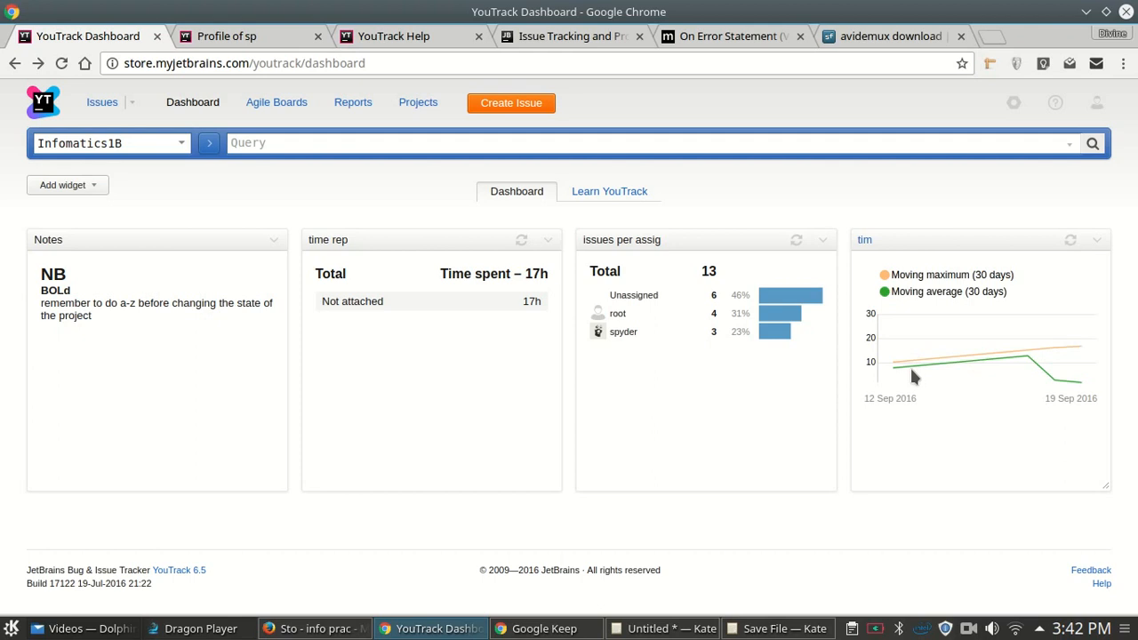
{"action": "mouse_move", "coordinate": [1078, 384]}
{"action": "left_click", "coordinate": [1097, 240]}
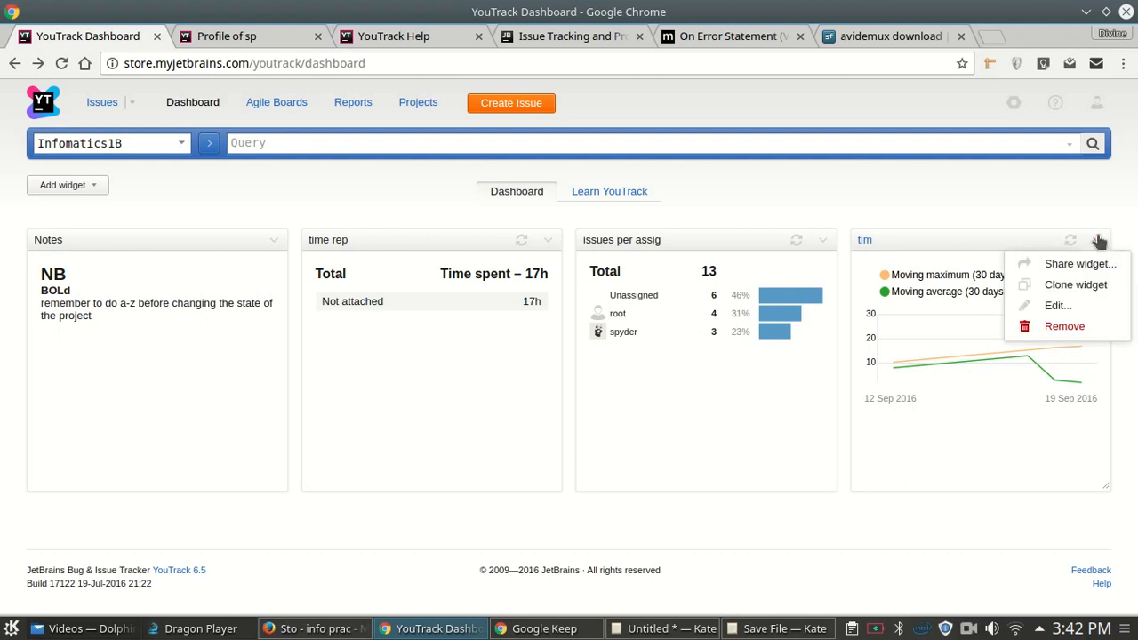
{"action": "left_click", "coordinate": [1079, 332]}
{"action": "left_click", "coordinate": [671, 508]}
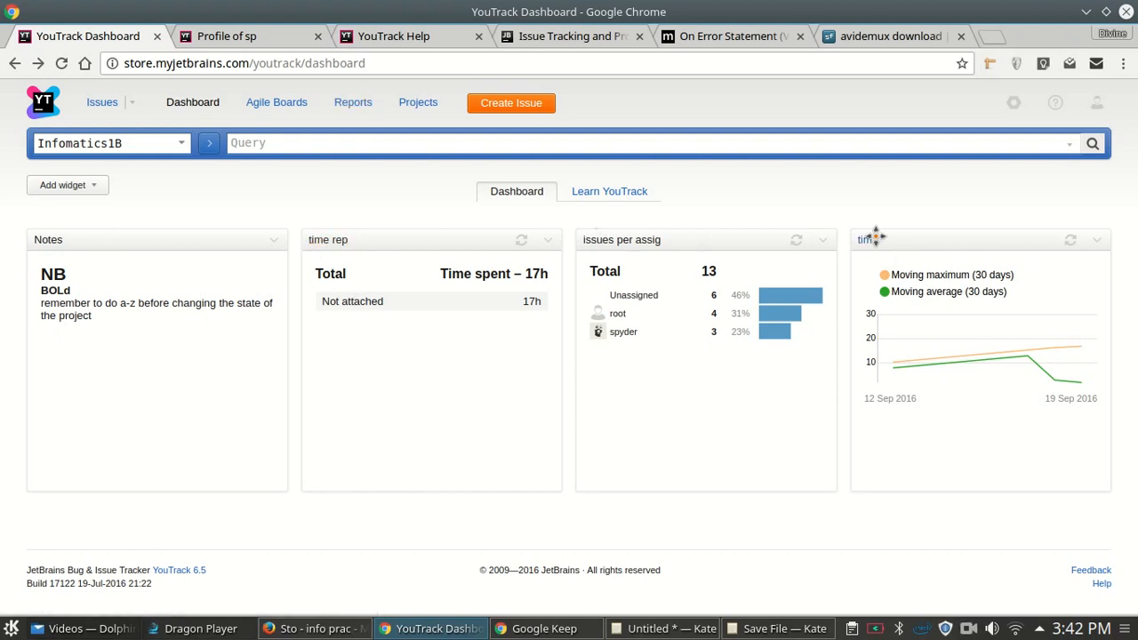
- Create an Average issue age report named 'avg' from the Reports page
{"action": "left_click", "coordinate": [371, 103]}
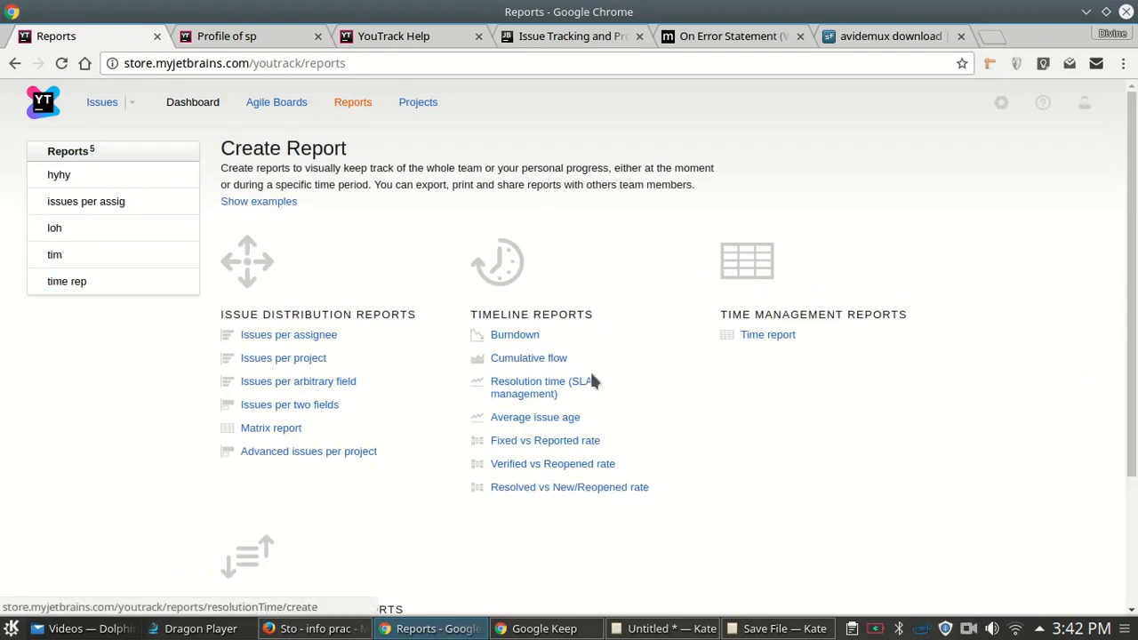
{"action": "left_click", "coordinate": [554, 420]}
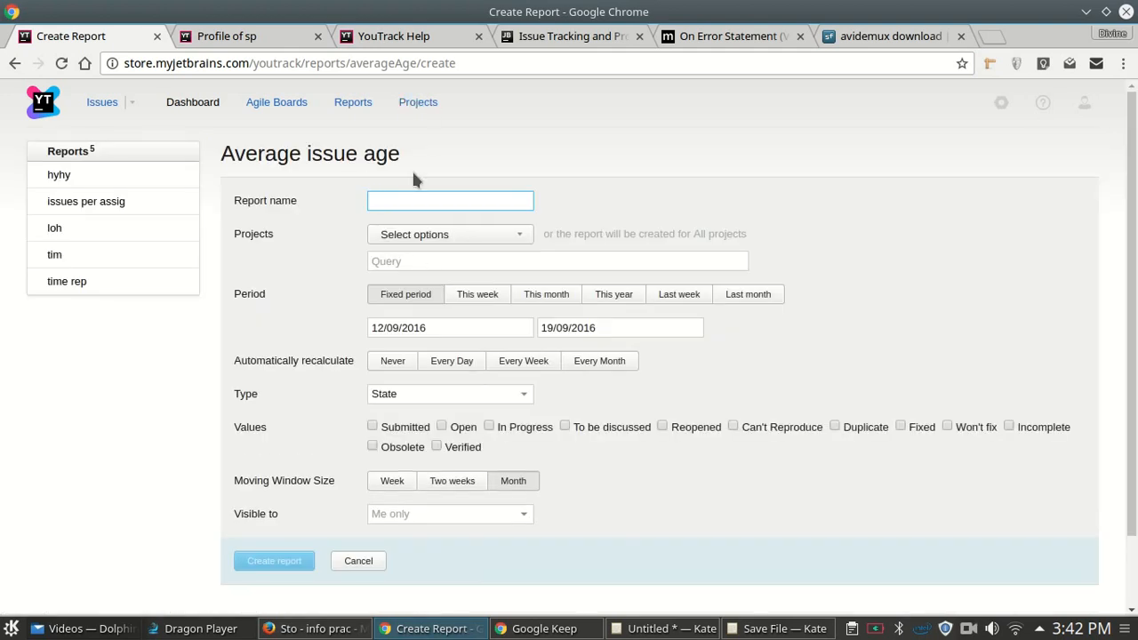
{"action": "type", "text": "avg"}
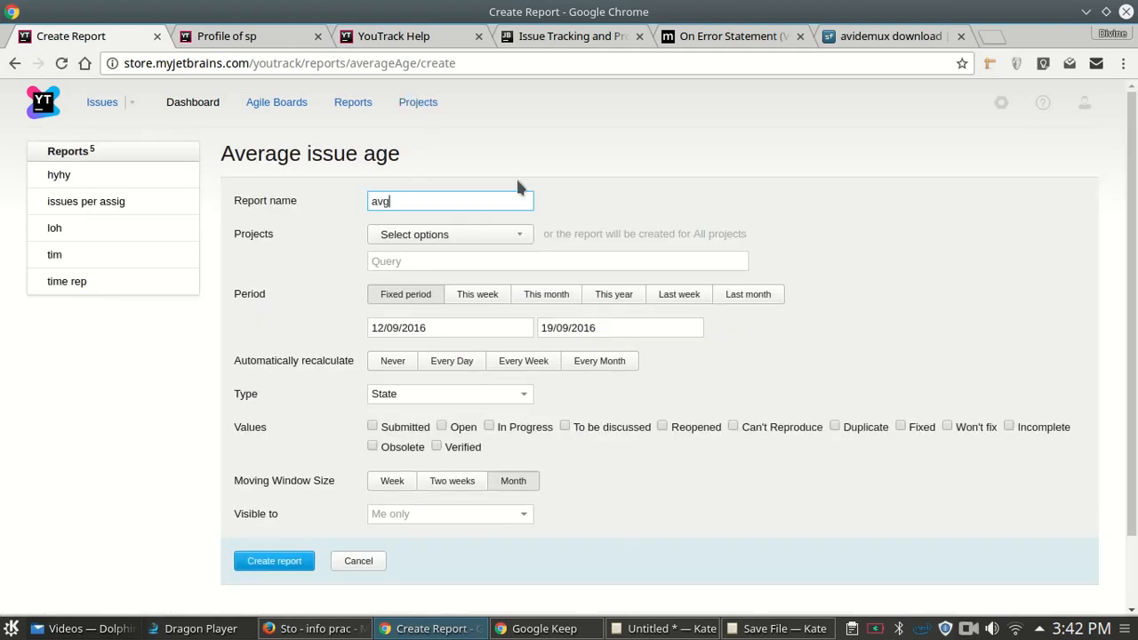
{"action": "left_click", "coordinate": [287, 567]}
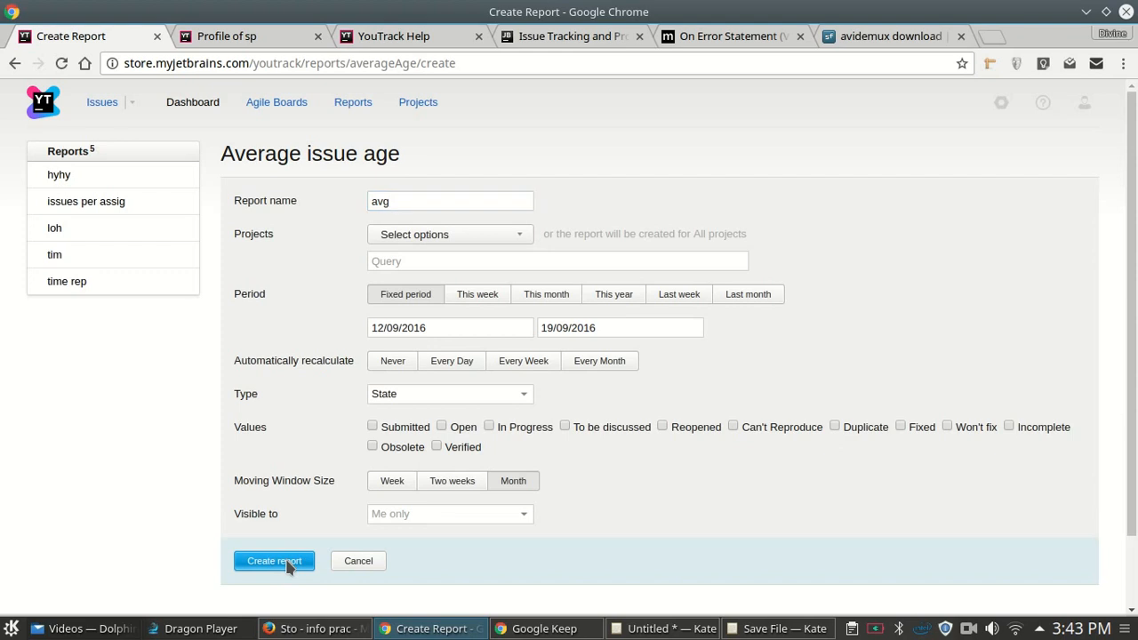